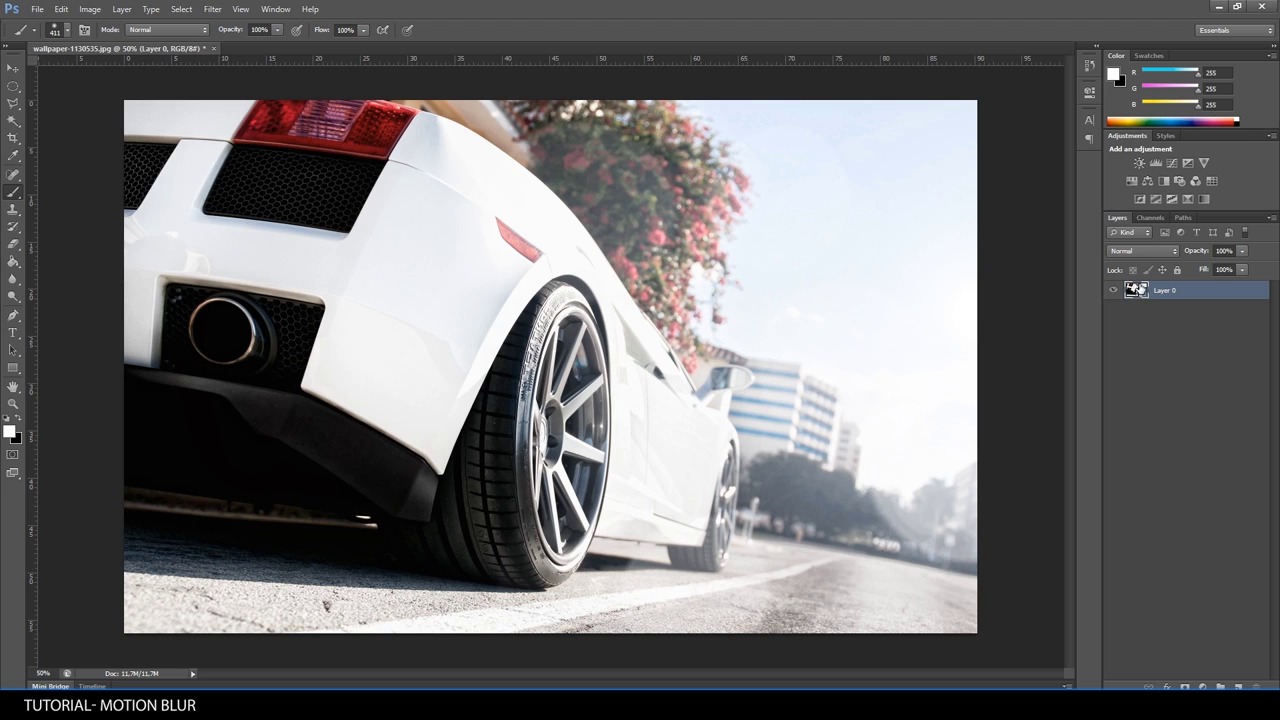
Select the Move tool in the Tools panel.
{"action": "left_click", "coordinate": [15, 68]}
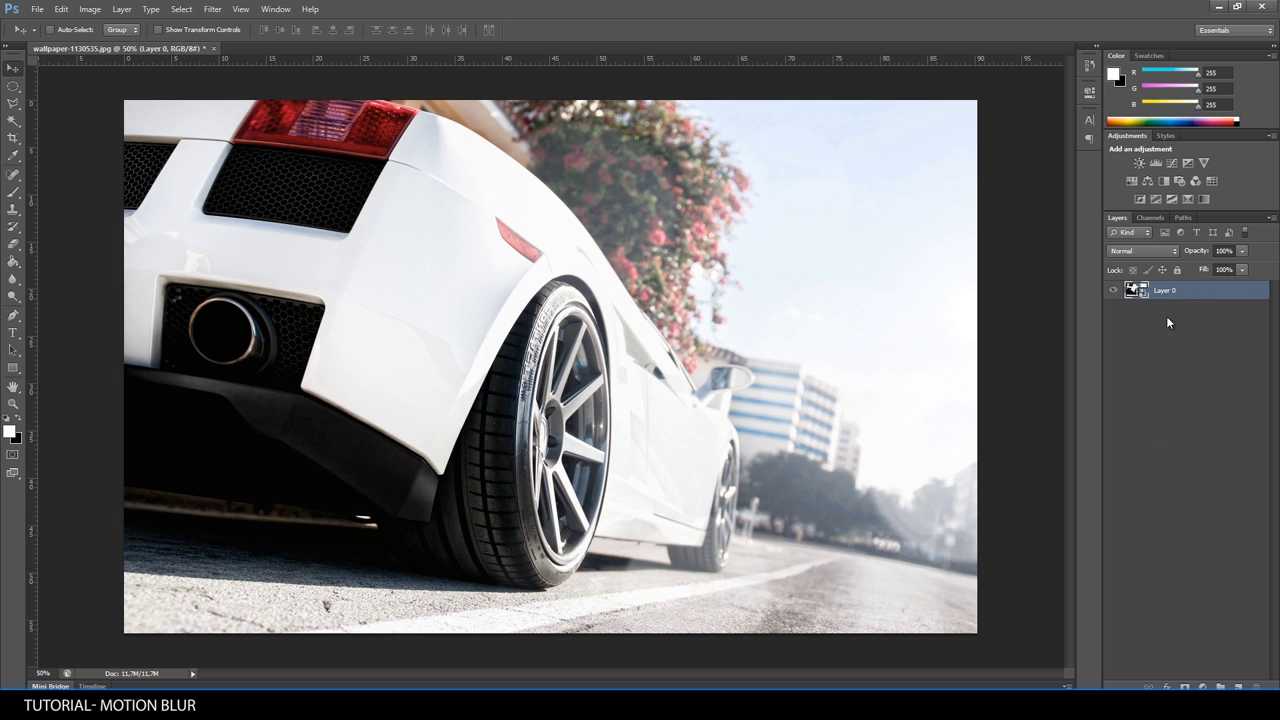
{"action": "left_click", "coordinate": [211, 9]}
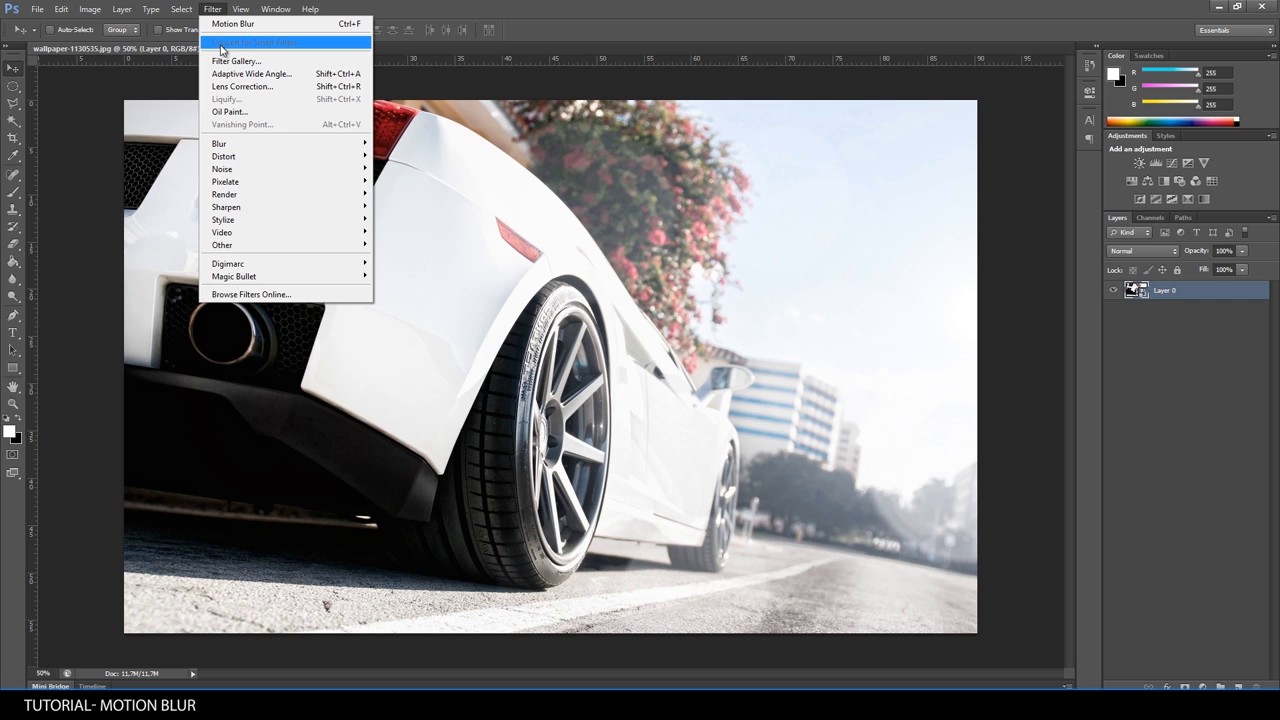
{"action": "left_click", "coordinate": [240, 9]}
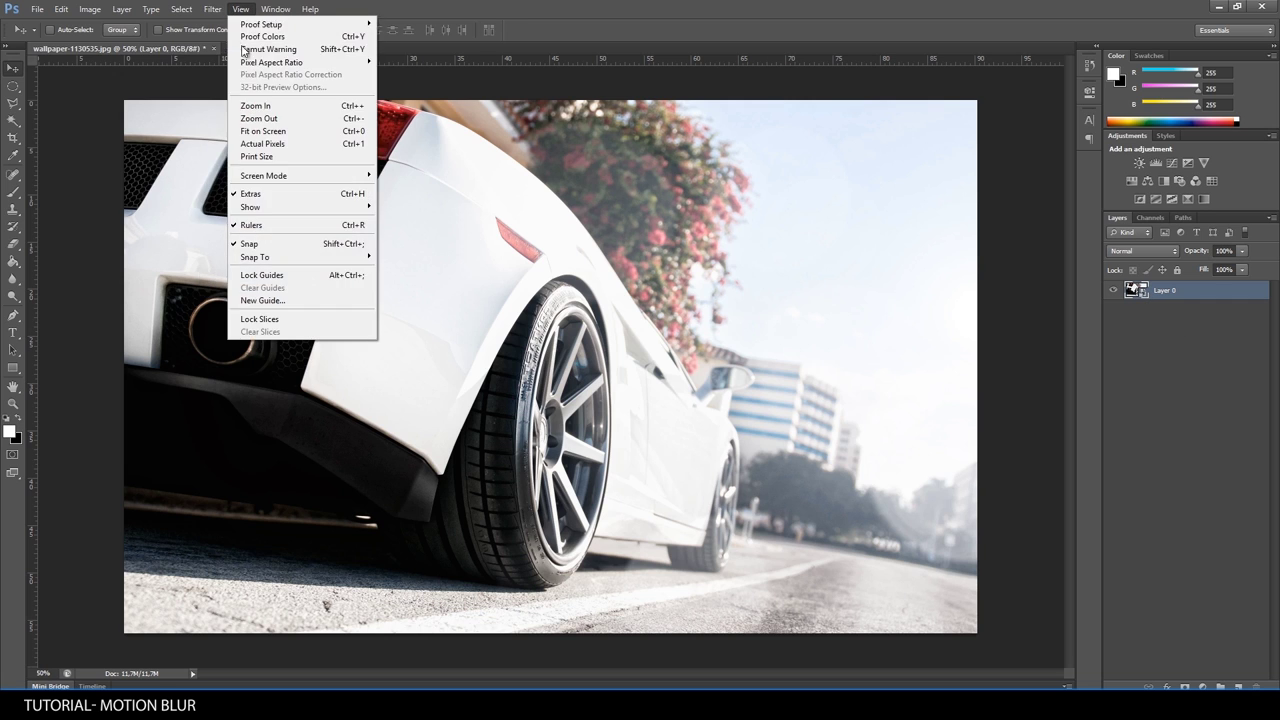
{"action": "key", "text": "Escape"}
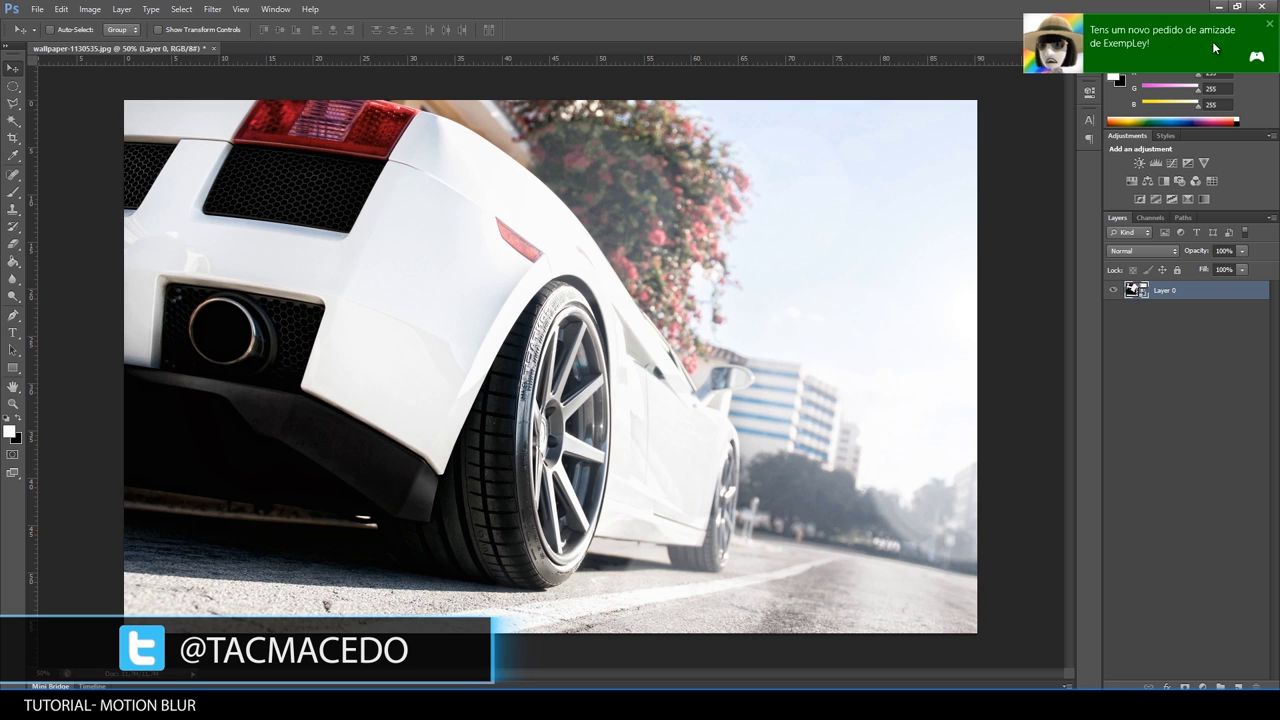
{"action": "left_click", "coordinate": [1269, 22]}
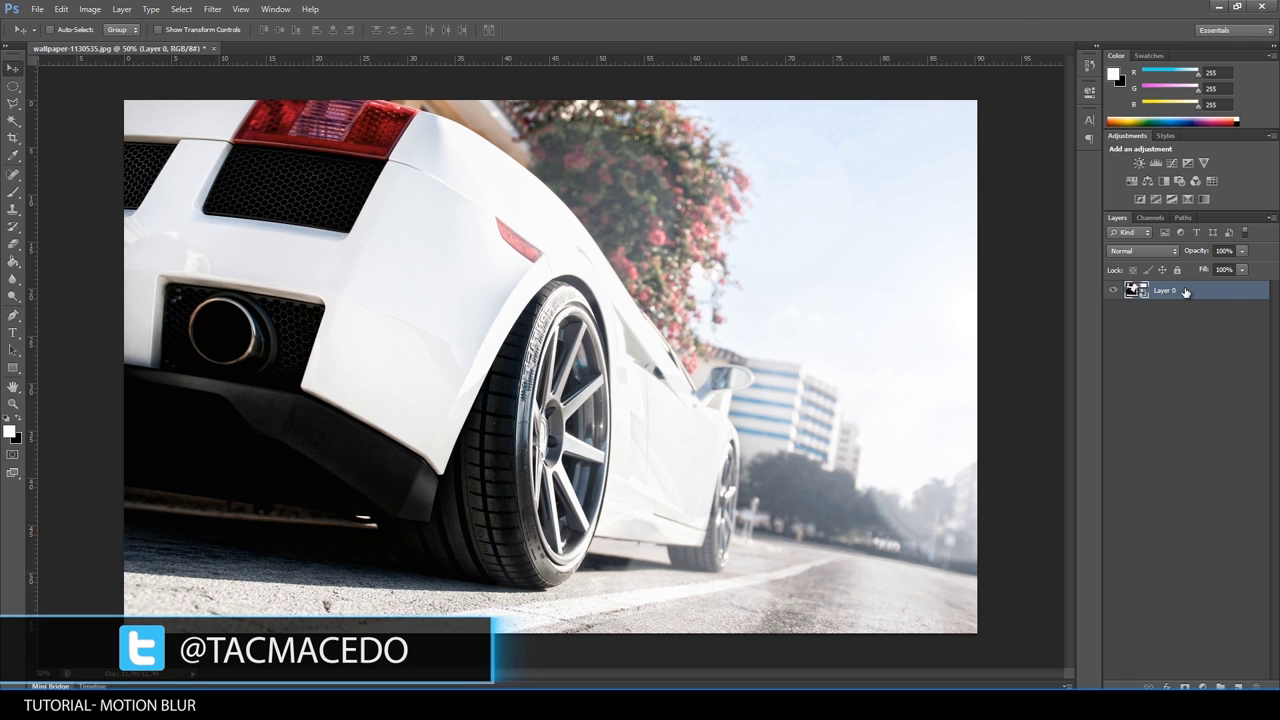
{"action": "left_click", "coordinate": [212, 9]}
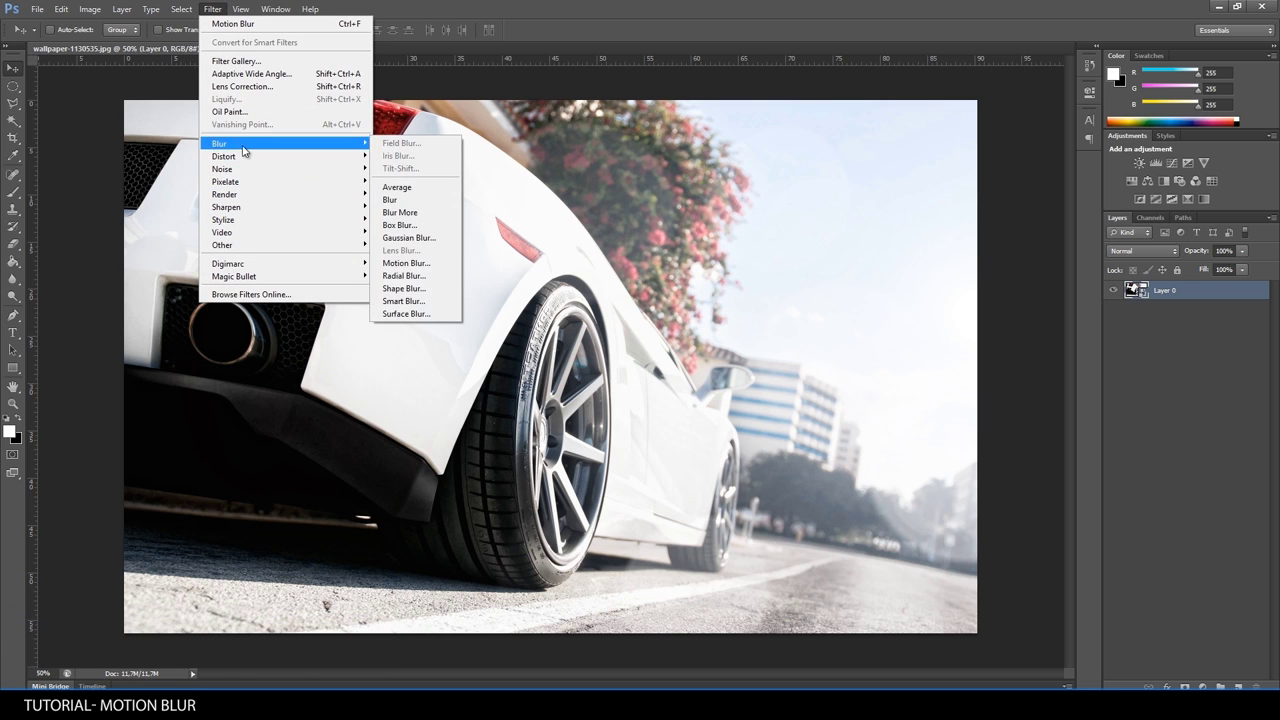
{"action": "mouse_move", "coordinate": [219, 143]}
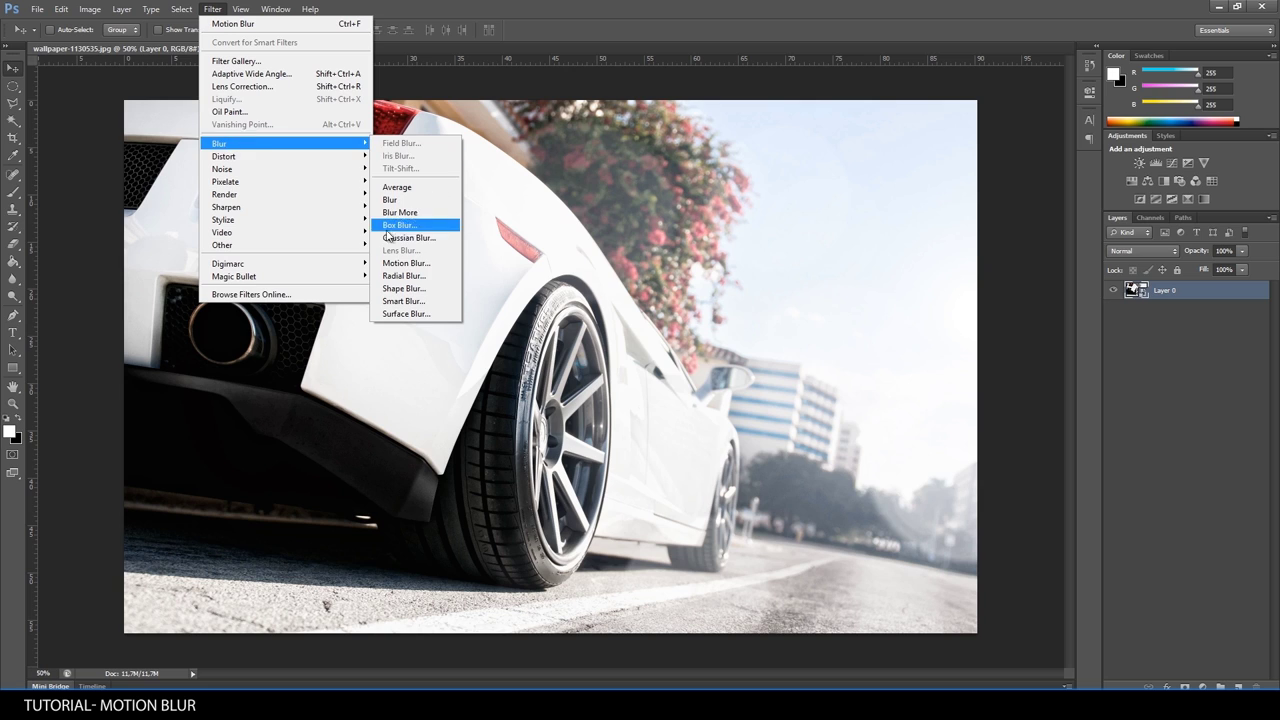
{"action": "left_click", "coordinate": [1196, 352]}
{"action": "left_click", "coordinate": [1121, 340]}
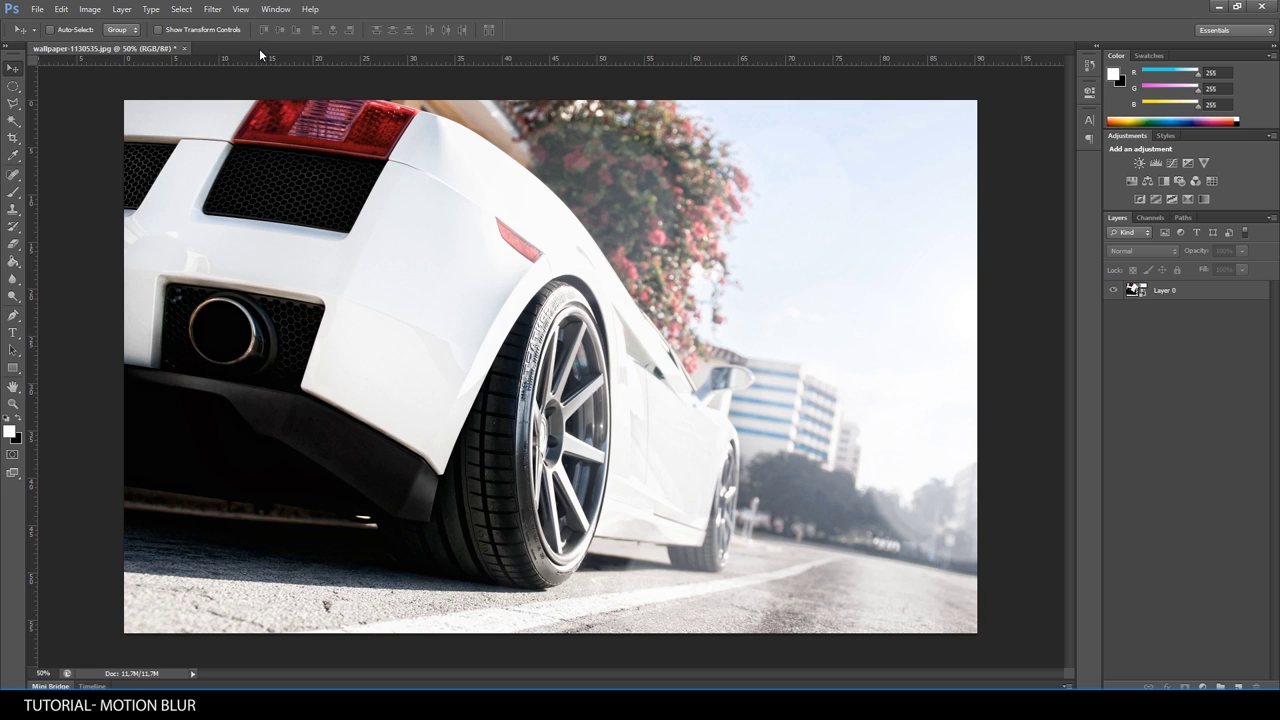
{"action": "left_click", "coordinate": [1158, 292]}
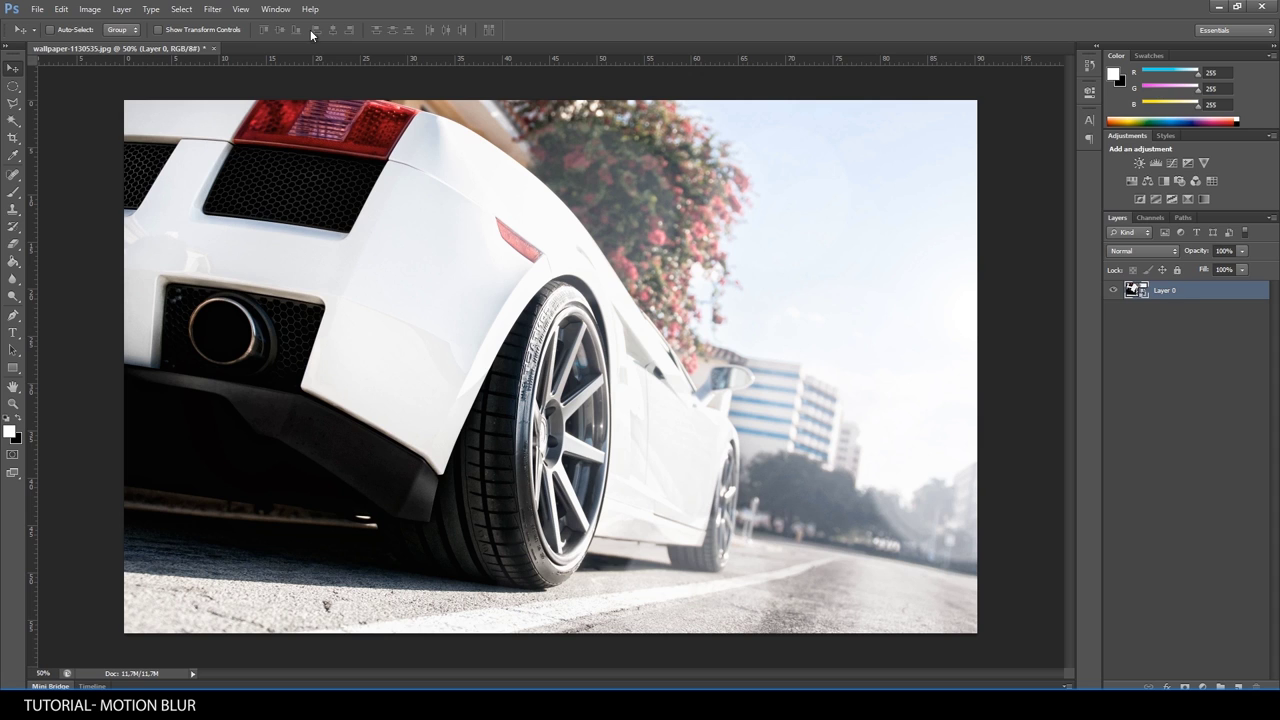
{"action": "left_click", "coordinate": [212, 9]}
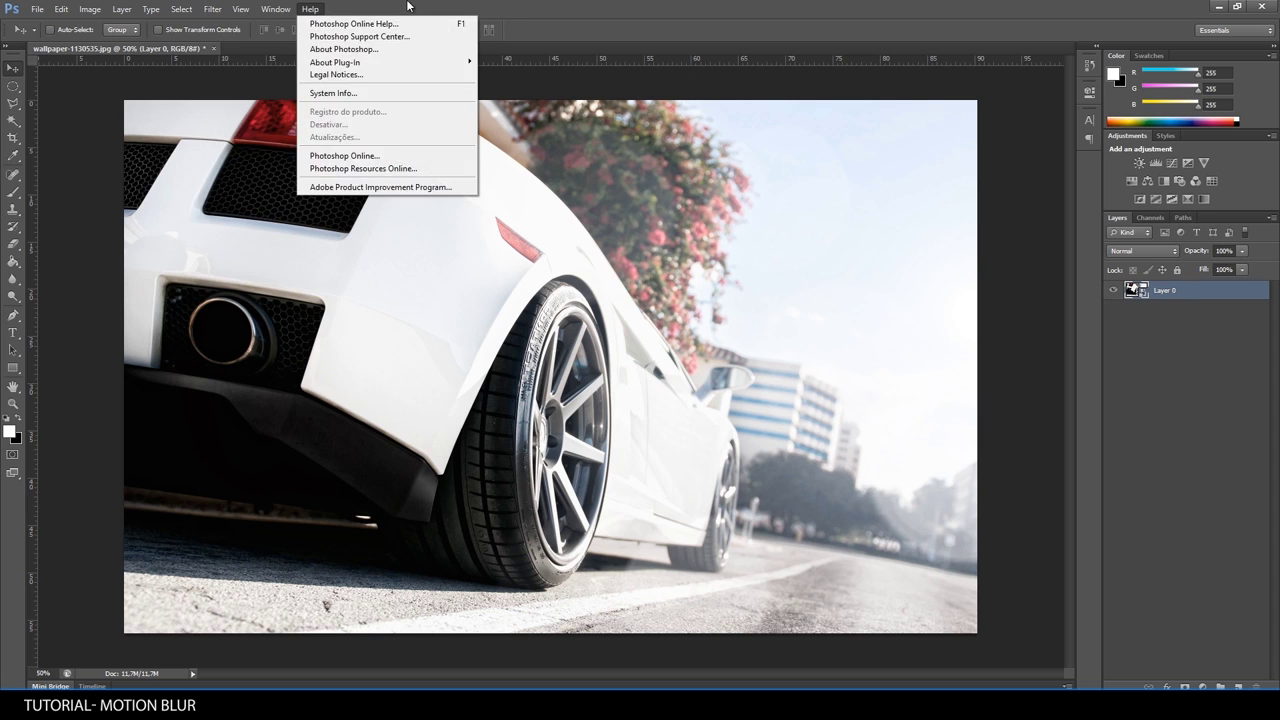
Duplicate Layer 0 with Ctrl+J to create Layer 0 copy above it.
{"action": "left_click", "coordinate": [310, 9]}
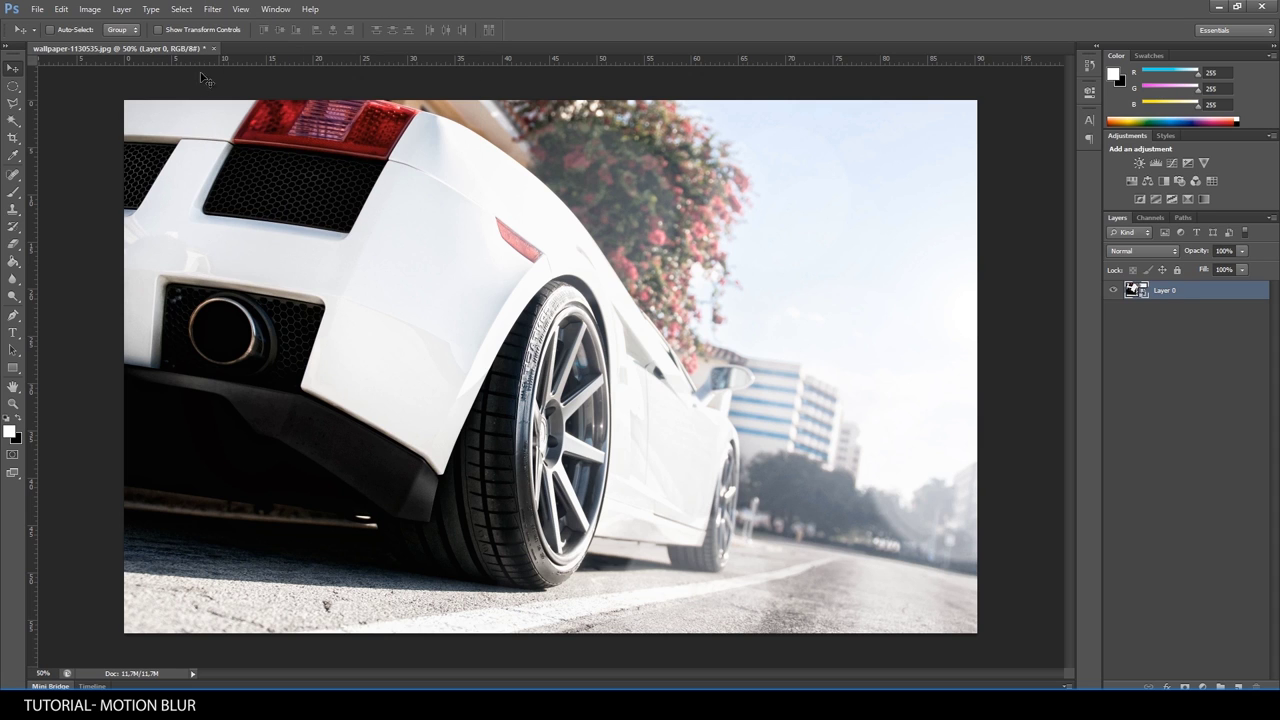
{"action": "right_click", "coordinate": [1205, 298]}
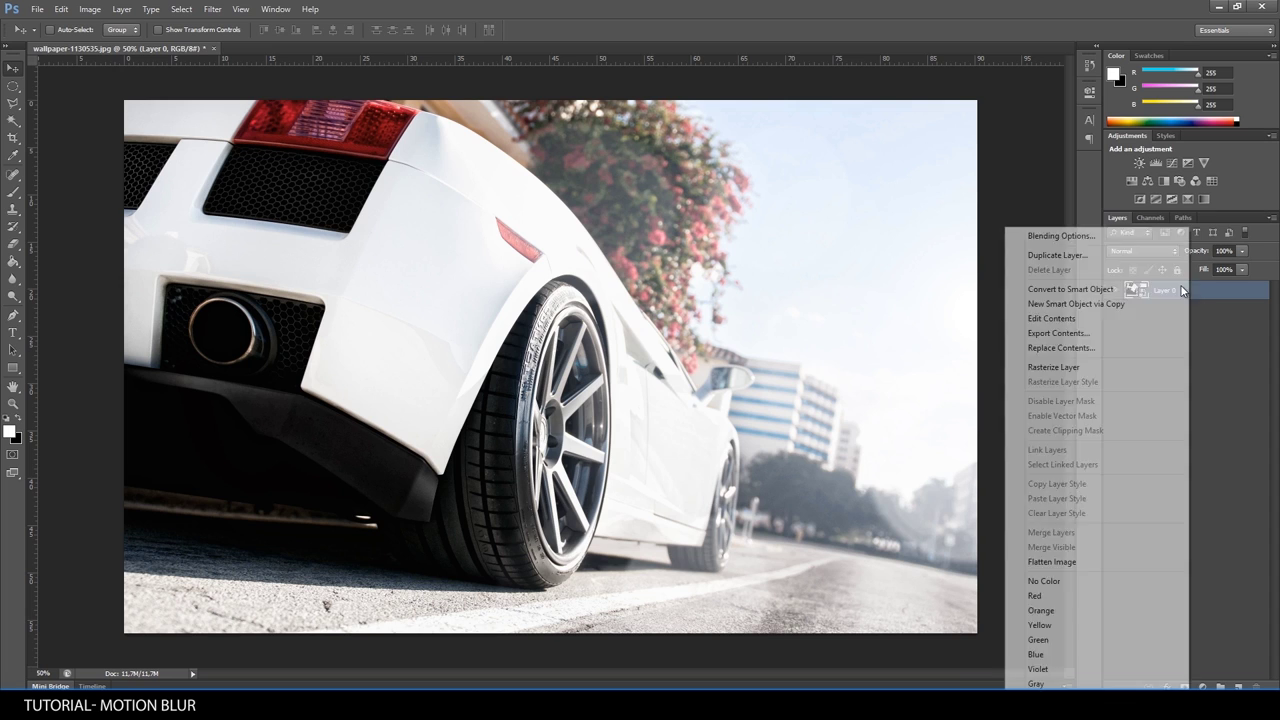
{"action": "key", "text": "Escape"}
{"action": "right_click", "coordinate": [1188, 286]}
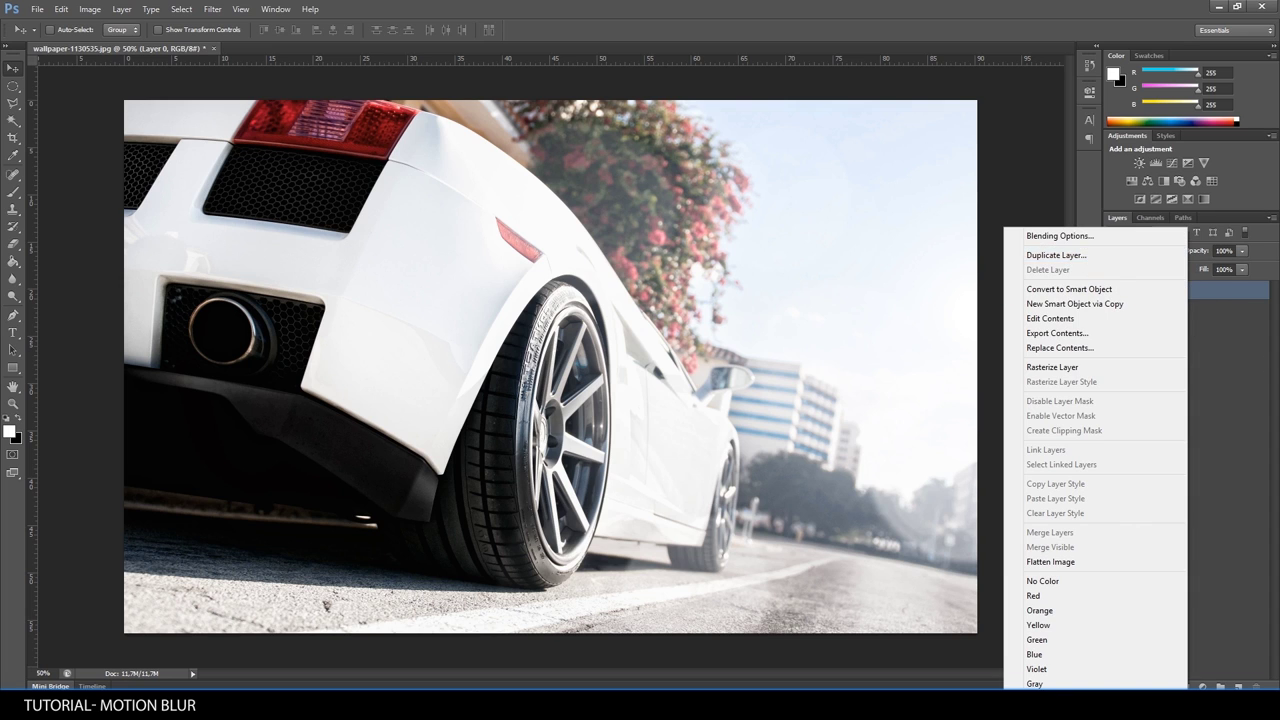
{"action": "key", "text": "Escape"}
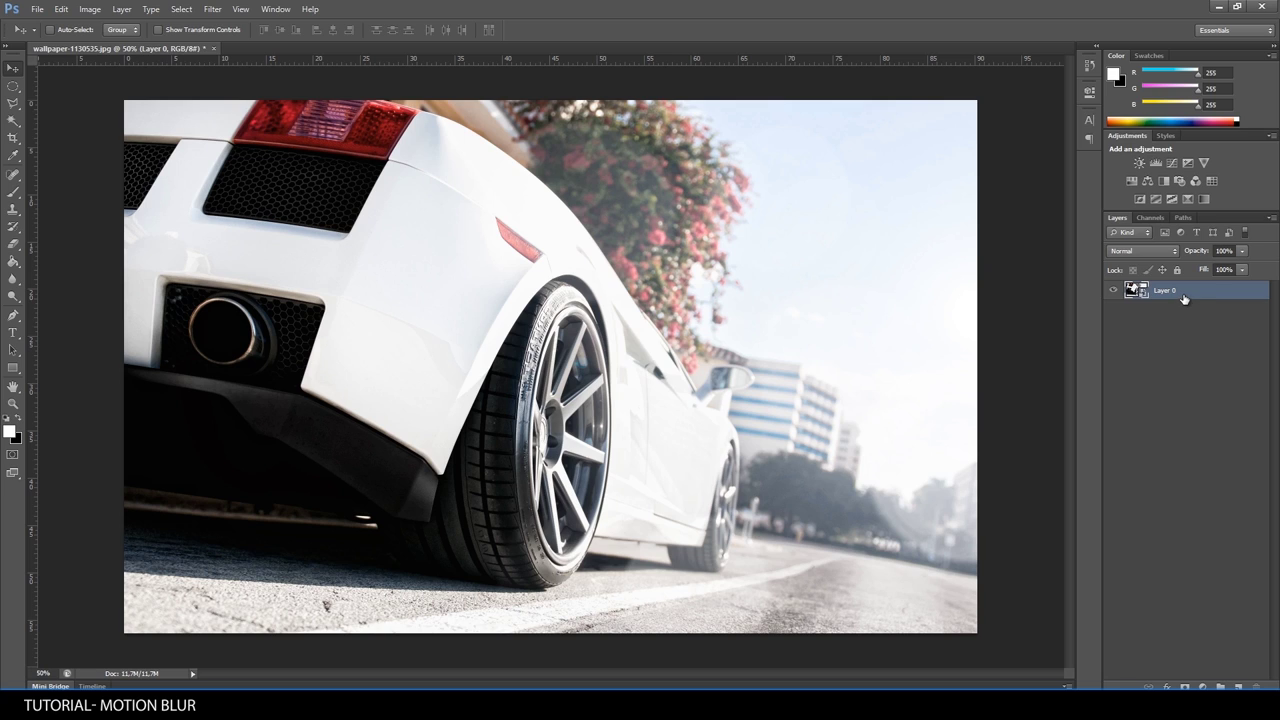
{"action": "key", "text": "ctrl+j"}
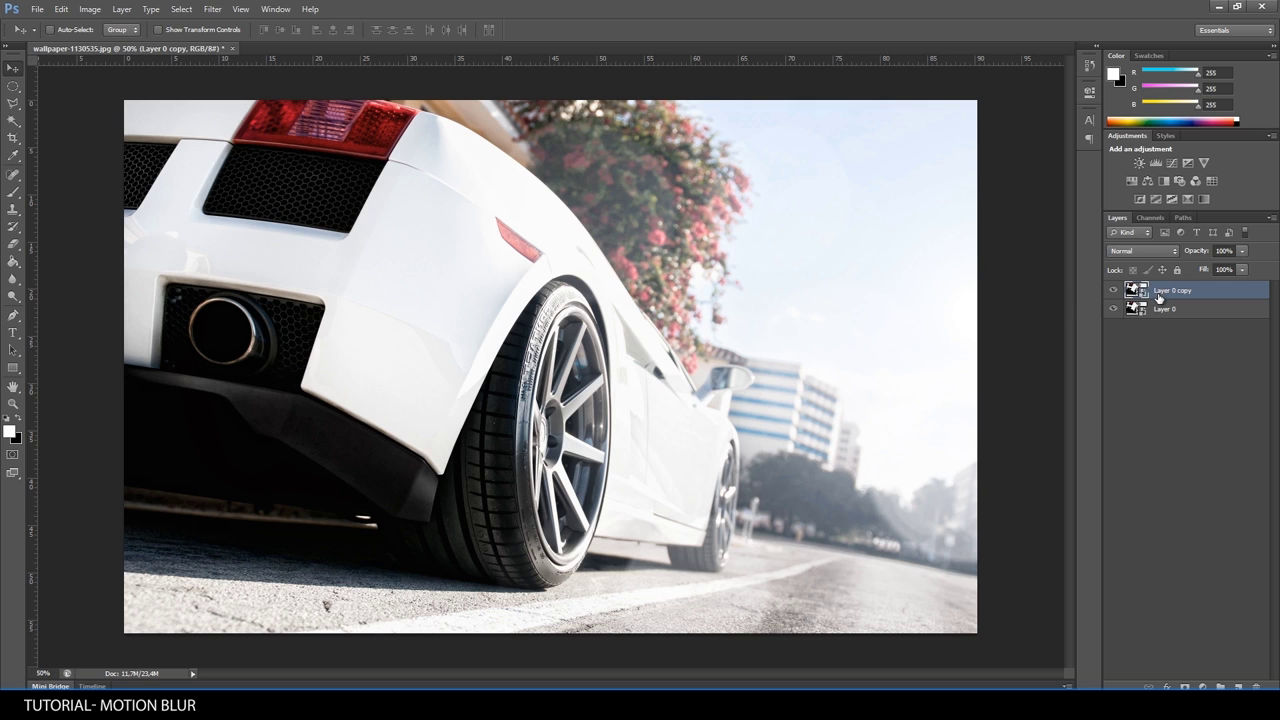
Apply a diagonal Motion Blur filter with 40-pixel distance to Layer 0 copy.
{"action": "left_click", "coordinate": [214, 10]}
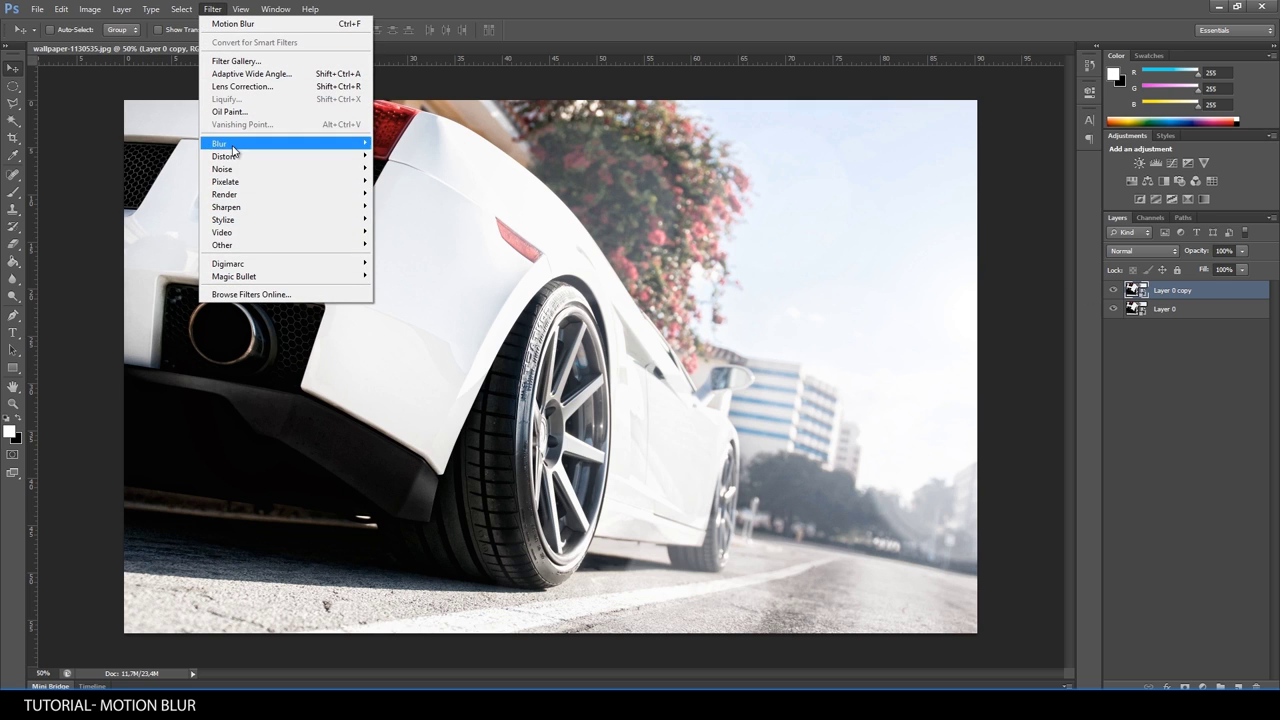
{"action": "mouse_move", "coordinate": [260, 143]}
{"action": "left_click", "coordinate": [420, 261]}
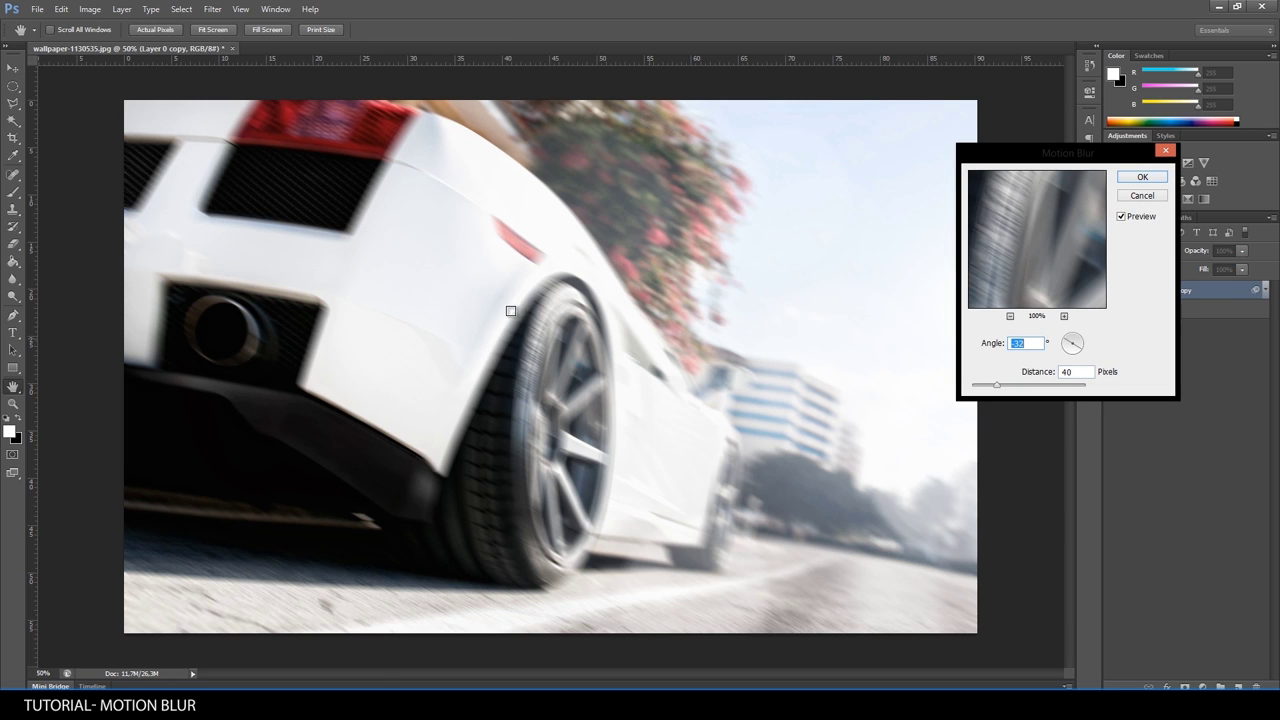
{"action": "mouse_move", "coordinate": [1002, 203]}
{"action": "left_mouse_down"}
{"action": "mouse_move", "coordinate": [1038, 247]}
{"action": "mouse_move", "coordinate": [1006, 234]}
{"action": "mouse_move", "coordinate": [1014, 243]}
{"action": "mouse_move", "coordinate": [1034, 214]}
{"action": "mouse_move", "coordinate": [974, 277]}
{"action": "mouse_move", "coordinate": [1049, 240]}
{"action": "mouse_move", "coordinate": [1059, 280]}
{"action": "mouse_move", "coordinate": [1054, 263]}
{"action": "left_mouse_up"}
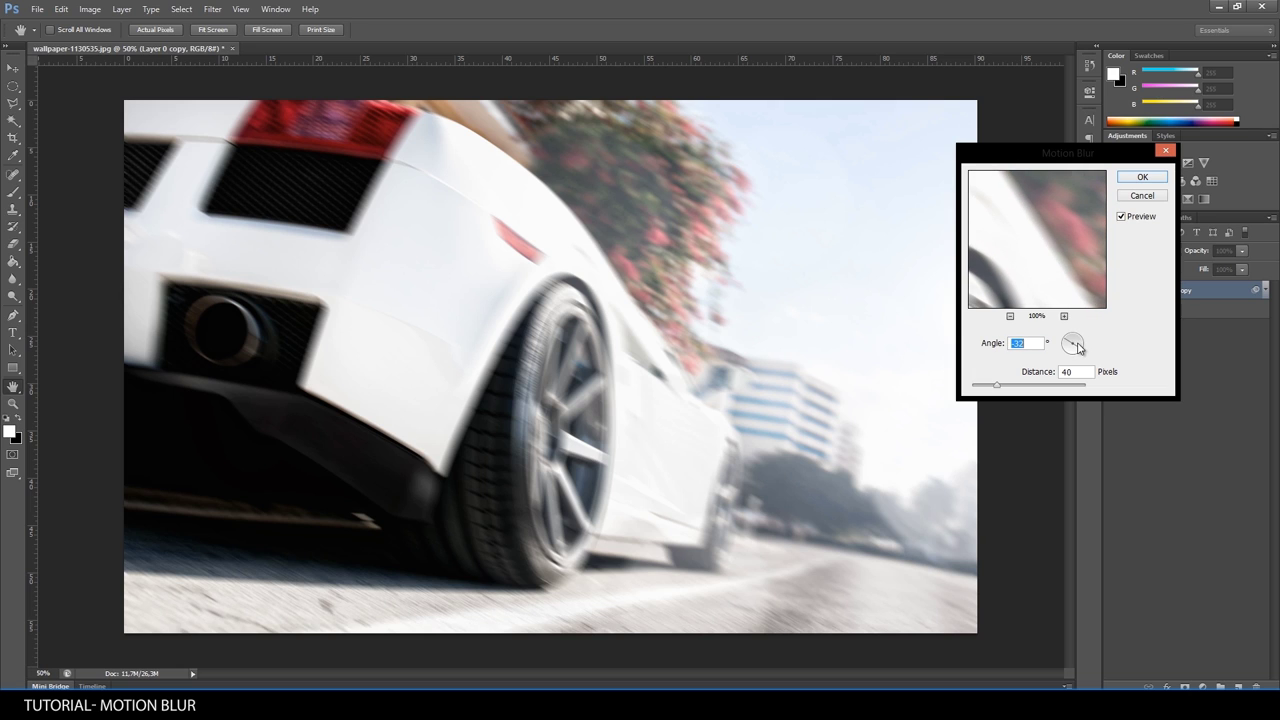
{"action": "left_click_drag", "start_coordinate": [1079, 346], "coordinate": [1078, 355]}
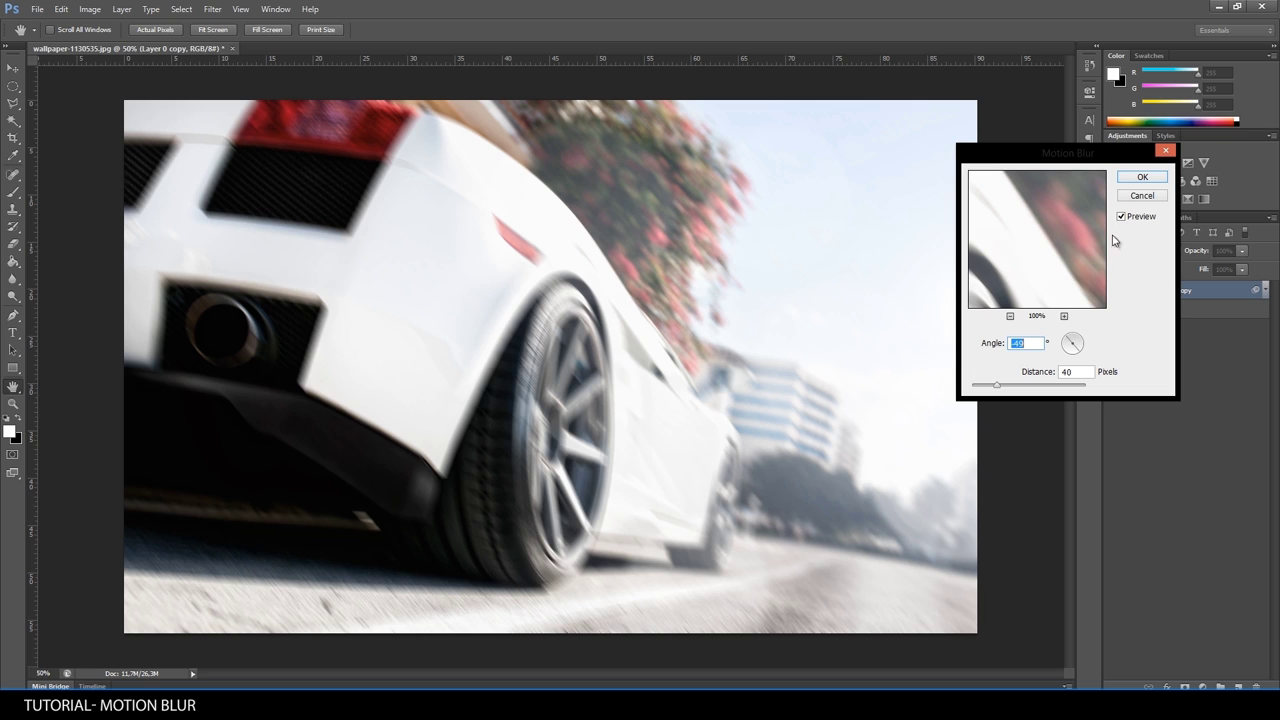
{"action": "mouse_move", "coordinate": [1053, 223]}
{"action": "left_mouse_down"}
{"action": "mouse_move", "coordinate": [993, 231]}
{"action": "mouse_move", "coordinate": [1051, 263]}
{"action": "mouse_move", "coordinate": [969, 266]}
{"action": "mouse_move", "coordinate": [1037, 266]}
{"action": "mouse_move", "coordinate": [1054, 256]}
{"action": "mouse_move", "coordinate": [1036, 238]}
{"action": "left_mouse_up"}
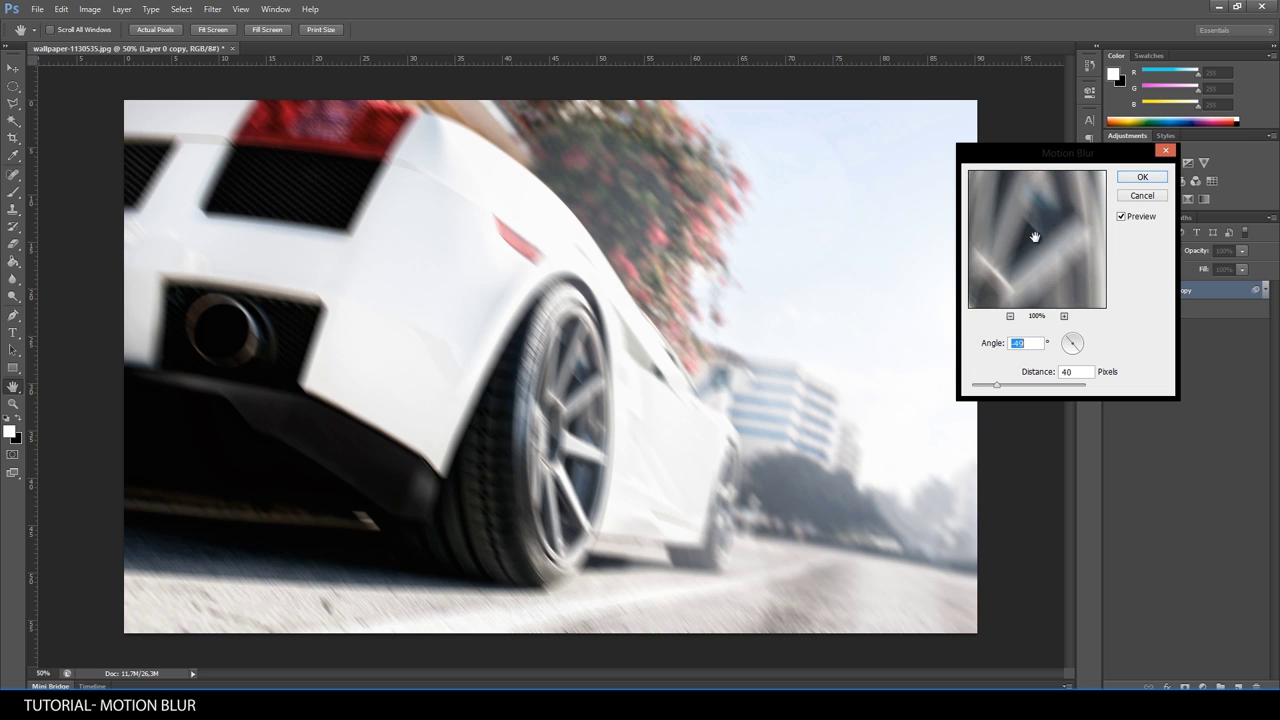
{"action": "left_click", "coordinate": [1142, 180]}
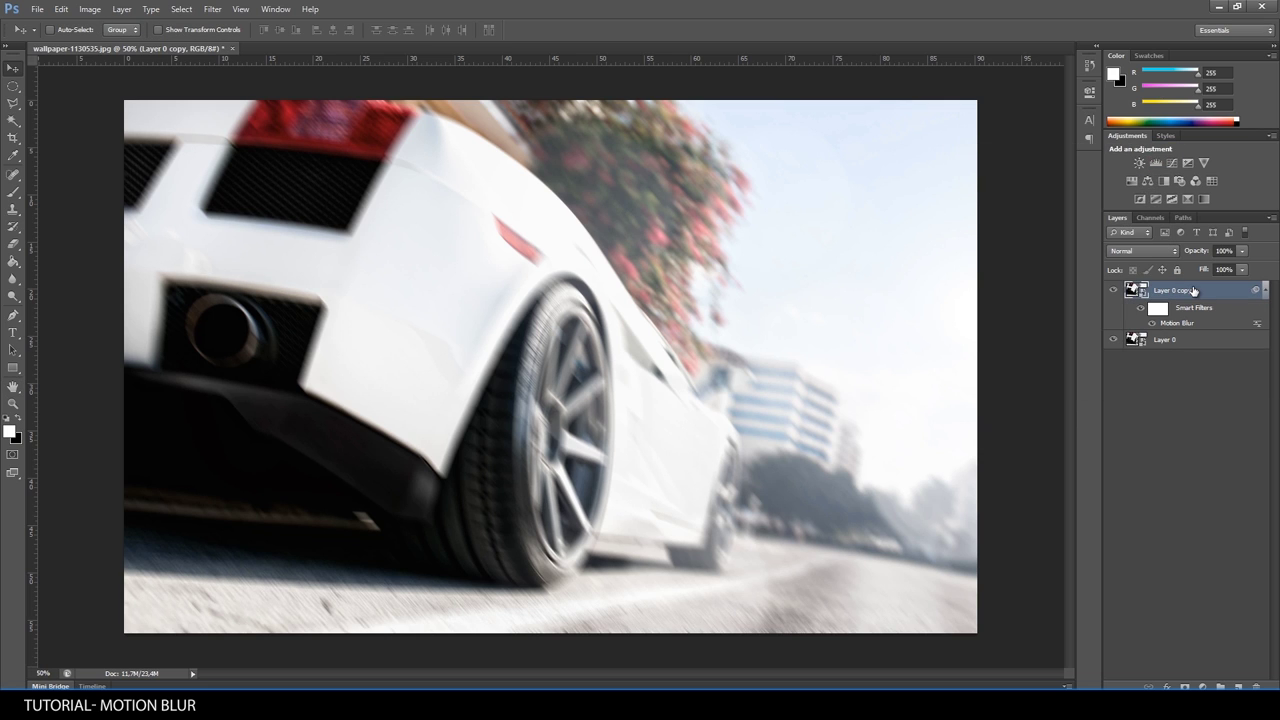
Review the Motion Blur smart filter unchanged, then duplicate Layer 0 copy into Layer 0 copy 2.
{"action": "left_click", "coordinate": [1263, 289]}
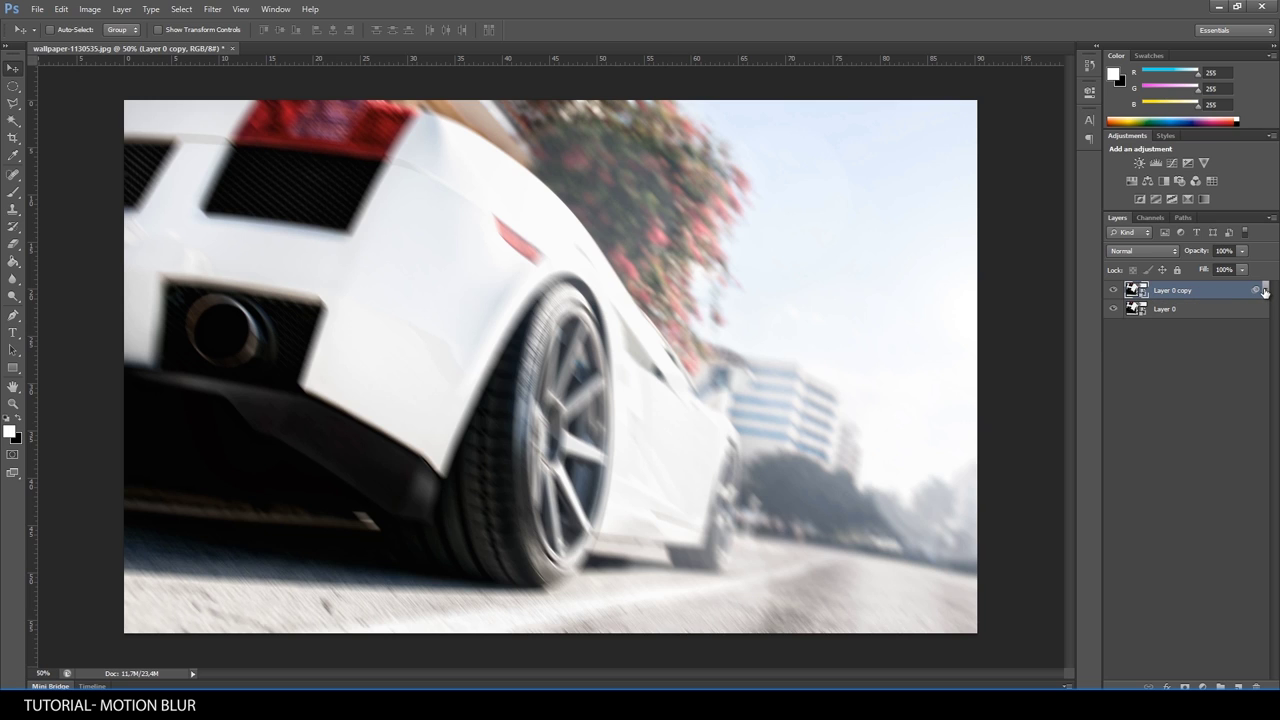
{"action": "left_click", "coordinate": [1264, 289]}
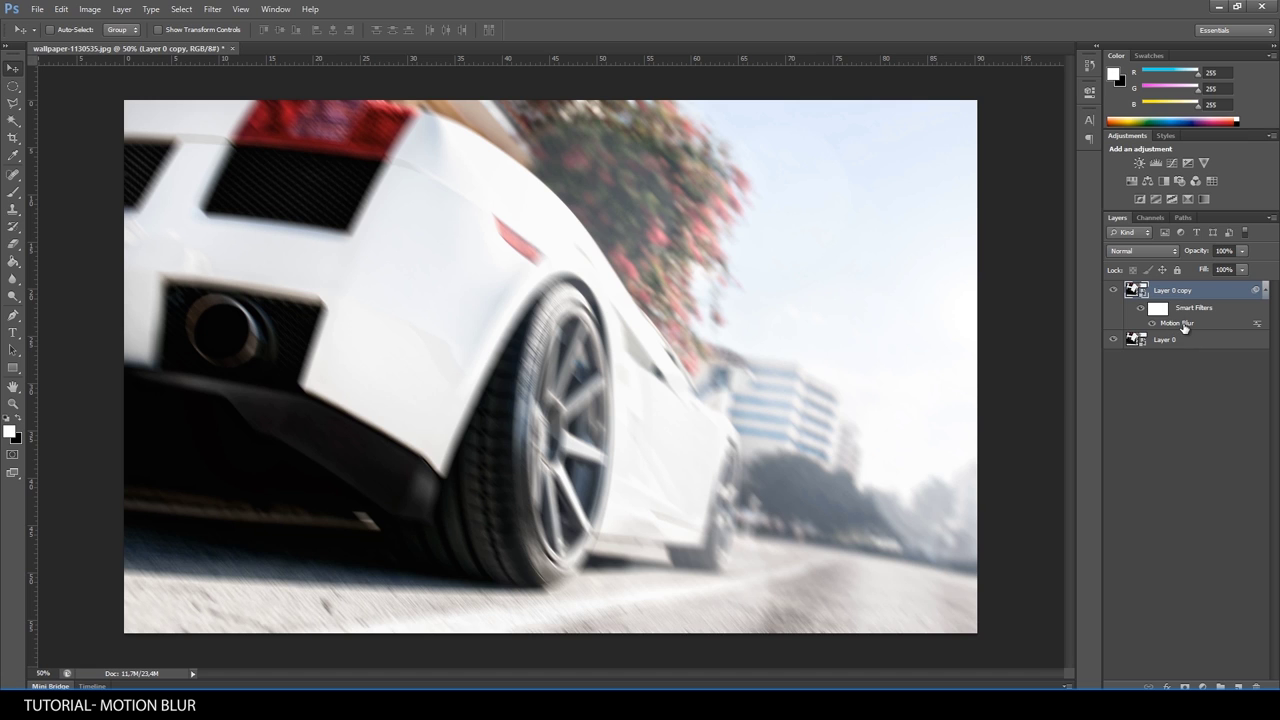
{"action": "double_click", "coordinate": [1183, 325]}
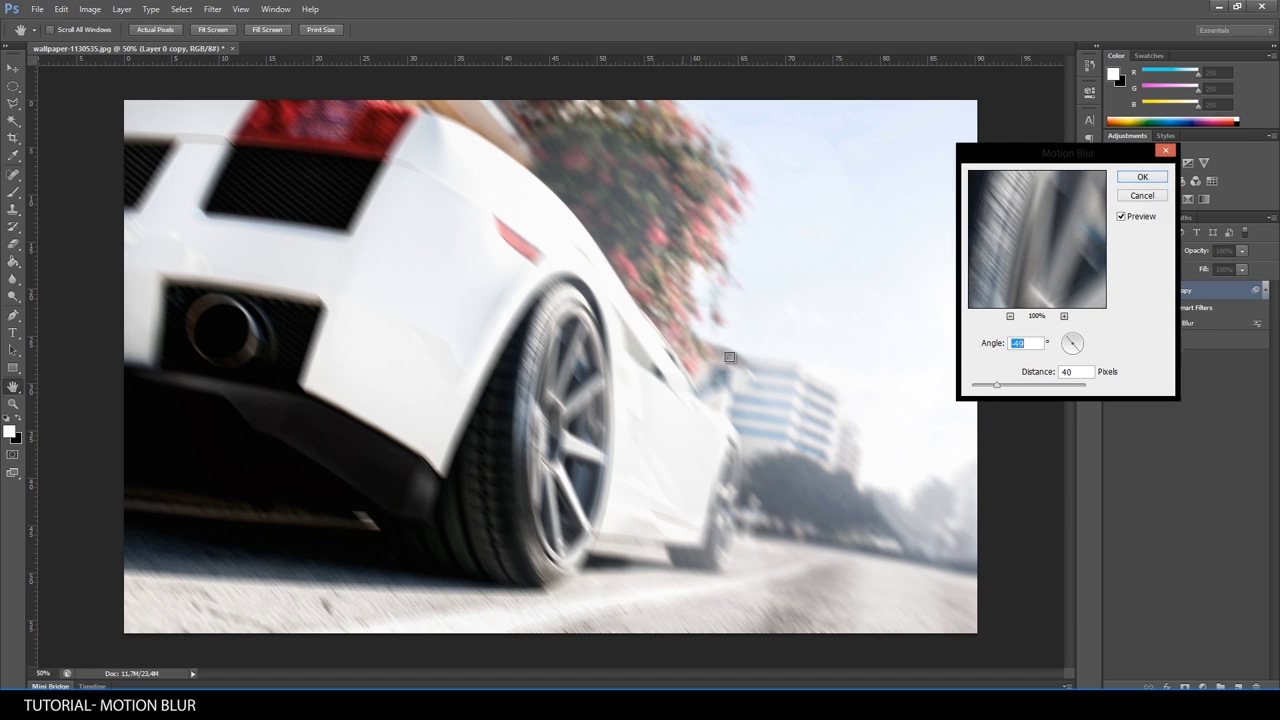
{"action": "left_click", "coordinate": [1141, 197]}
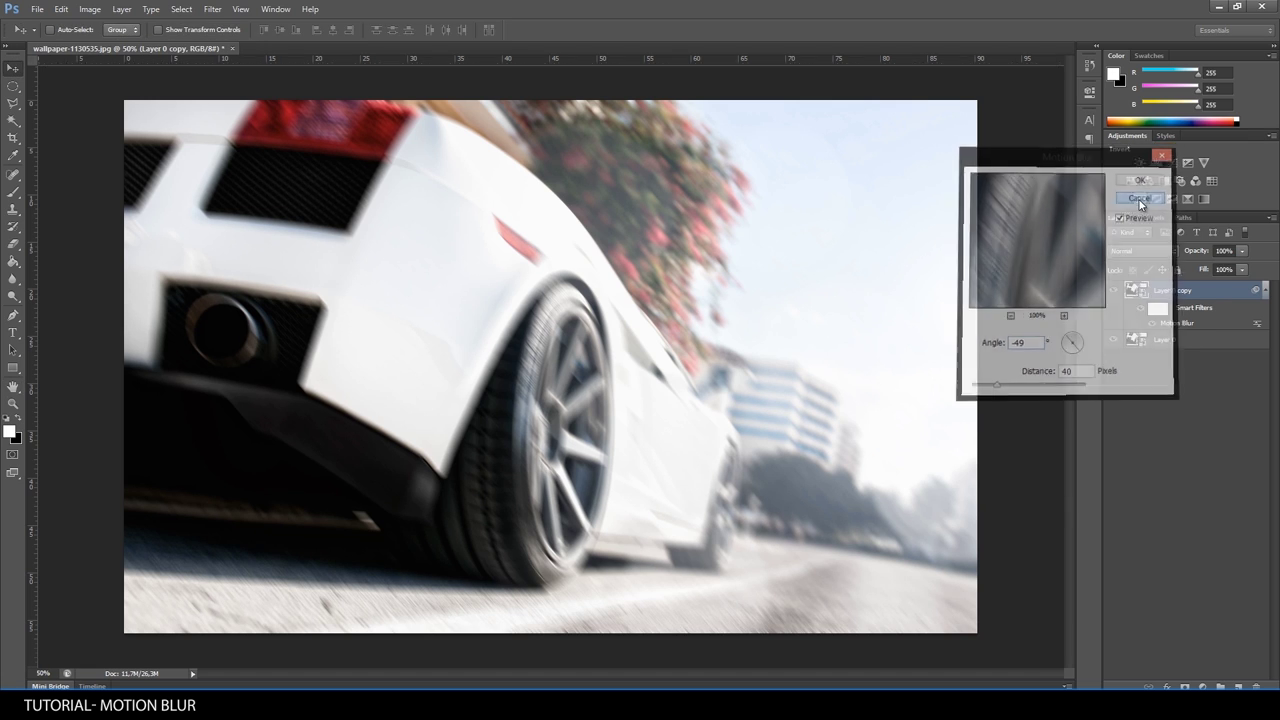
{"action": "left_click", "coordinate": [1265, 290]}
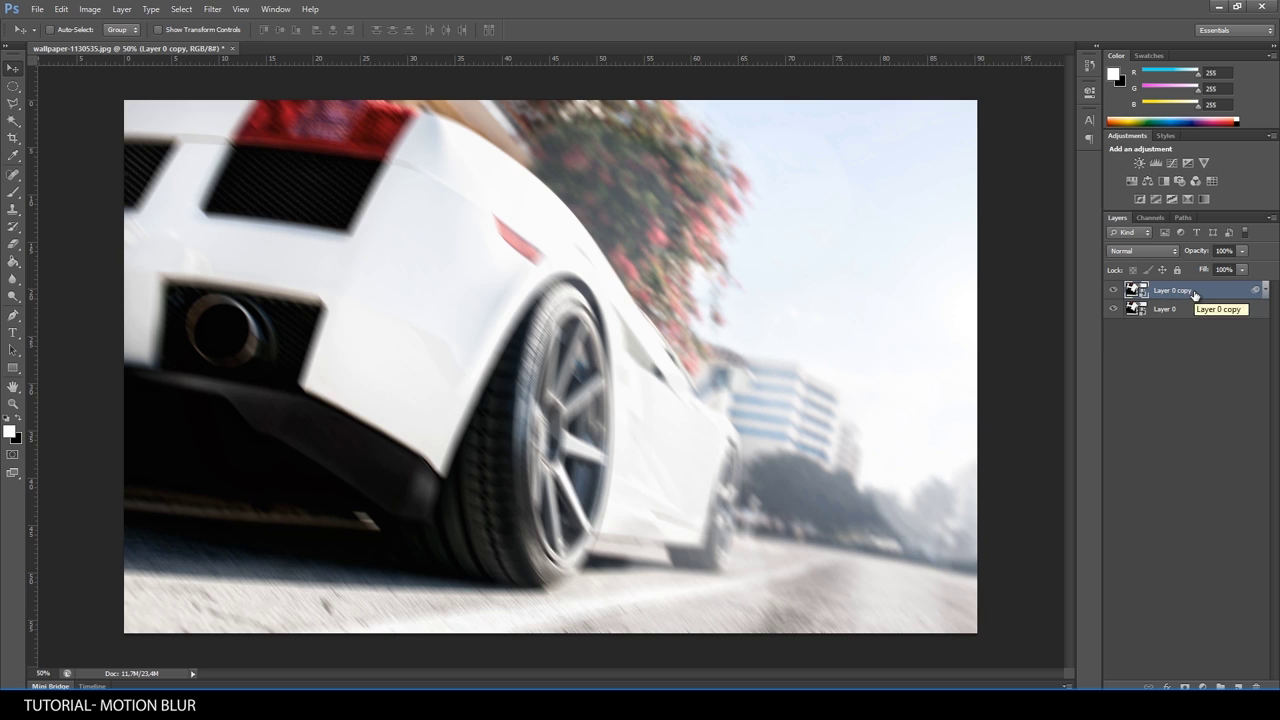
{"action": "key", "text": "ctrl+j"}
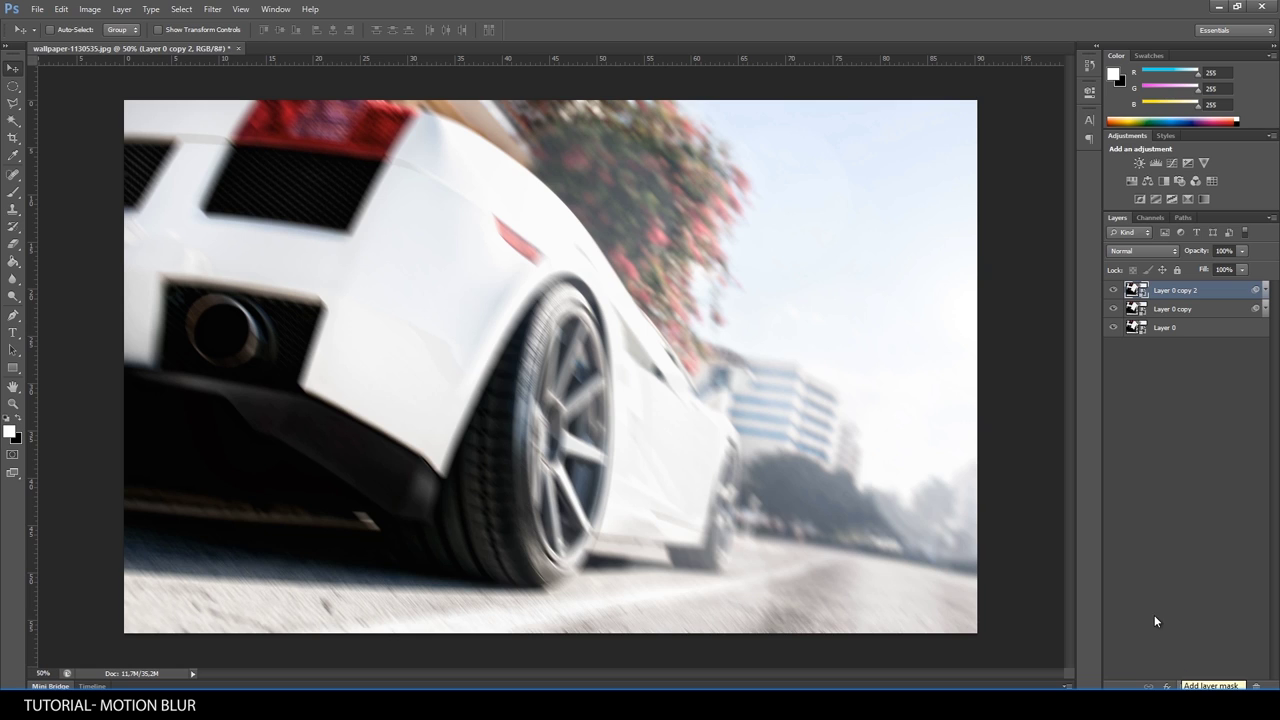
Add a layer mask to Layer 0 copy 2 and invert it to black with the Brush selected.
{"action": "left_click", "coordinate": [1184, 687]}
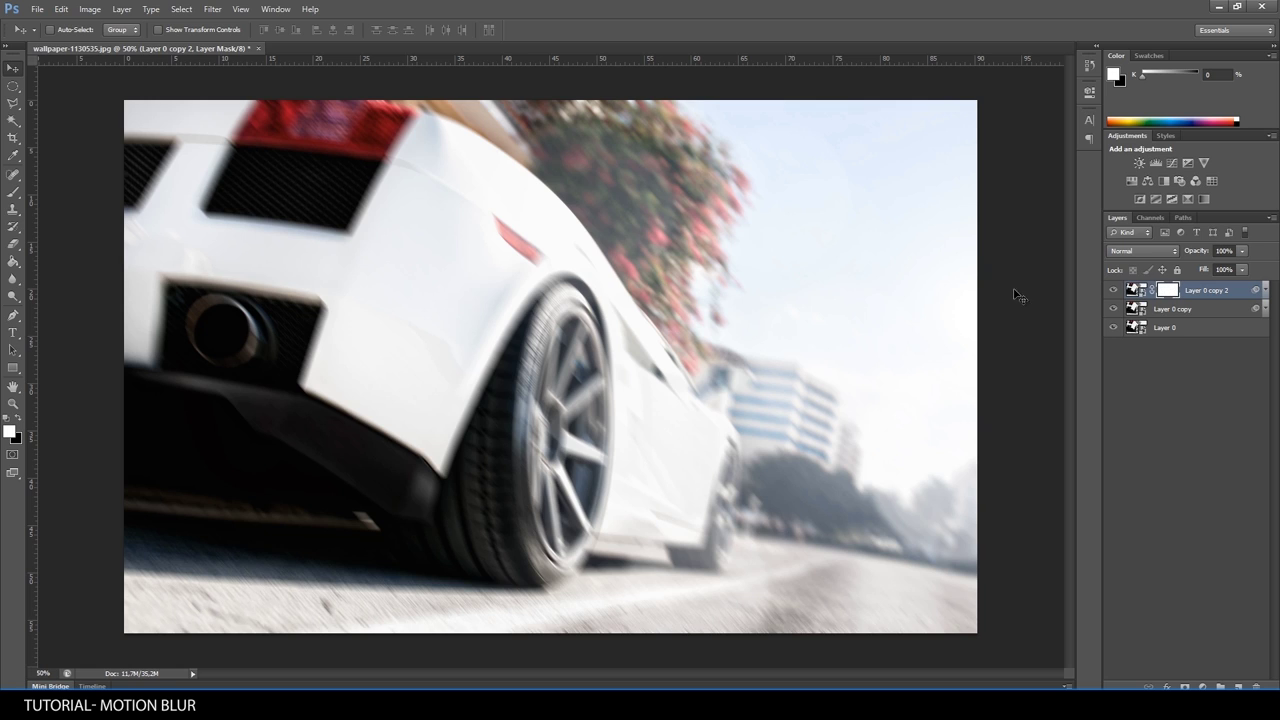
{"action": "left_click", "coordinate": [13, 193]}
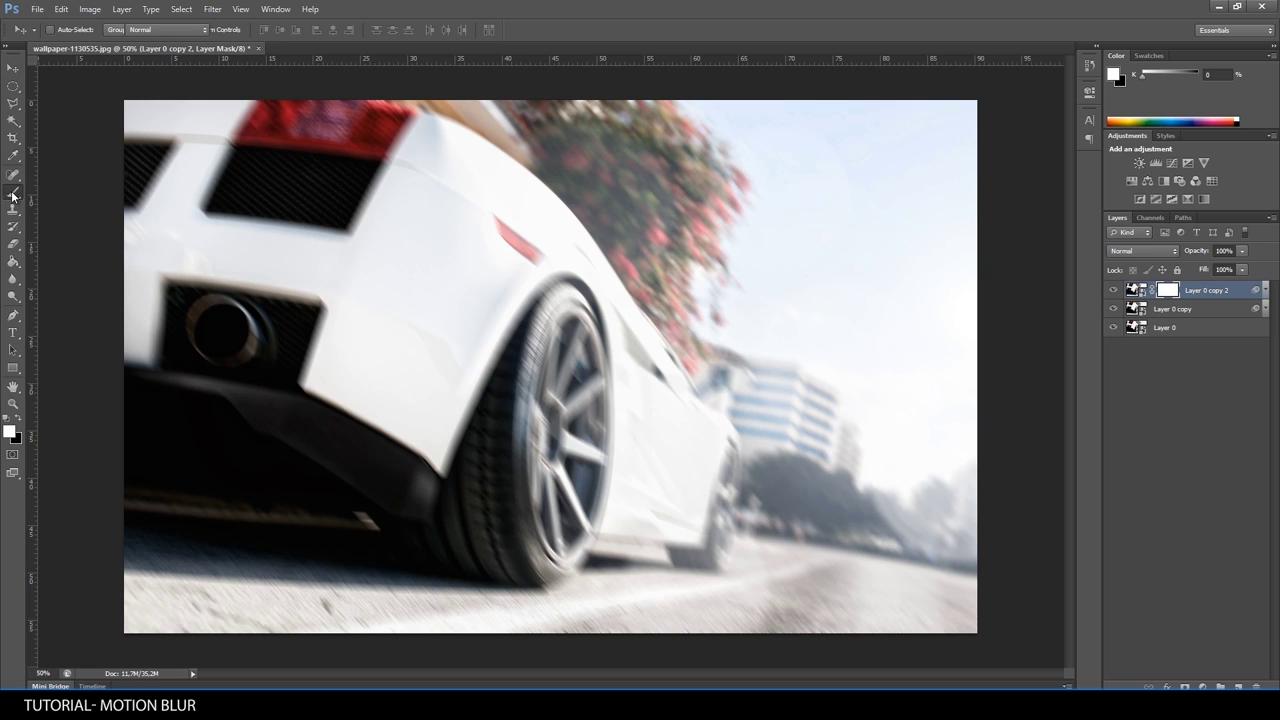
{"action": "left_click", "coordinate": [19, 421]}
{"action": "left_click", "coordinate": [19, 421]}
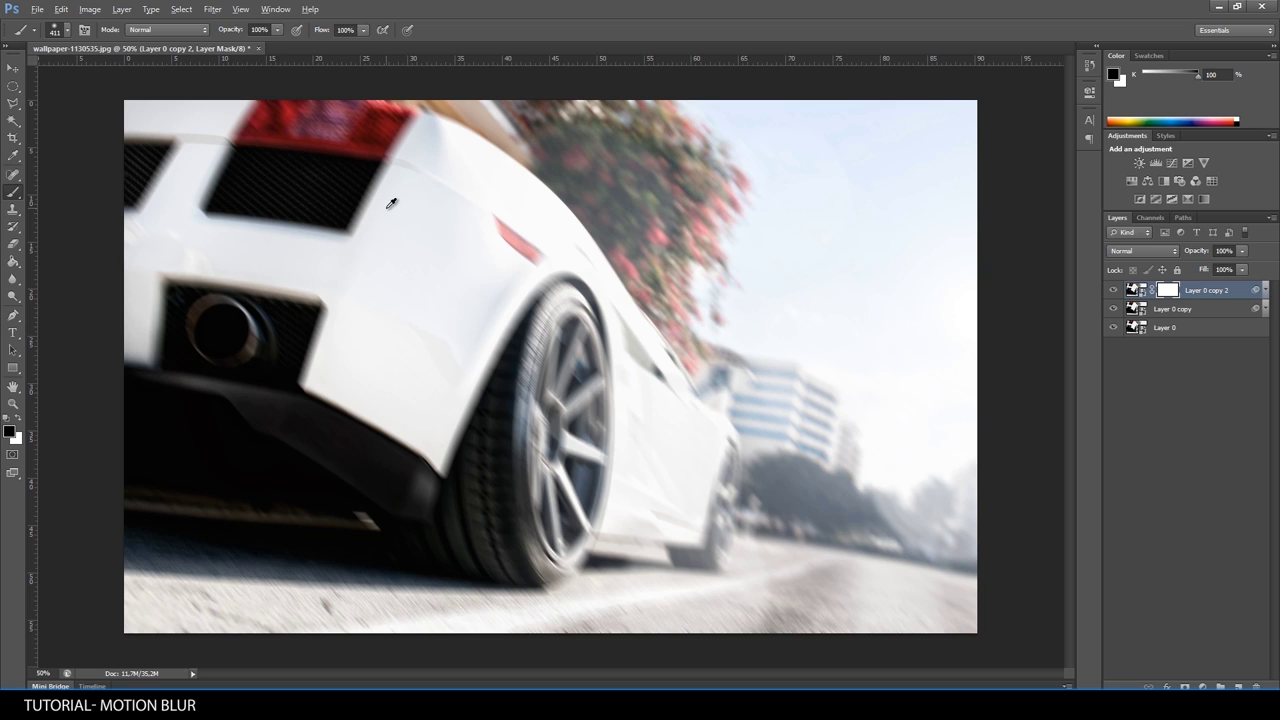
{"action": "key", "text": "ctrl+i"}
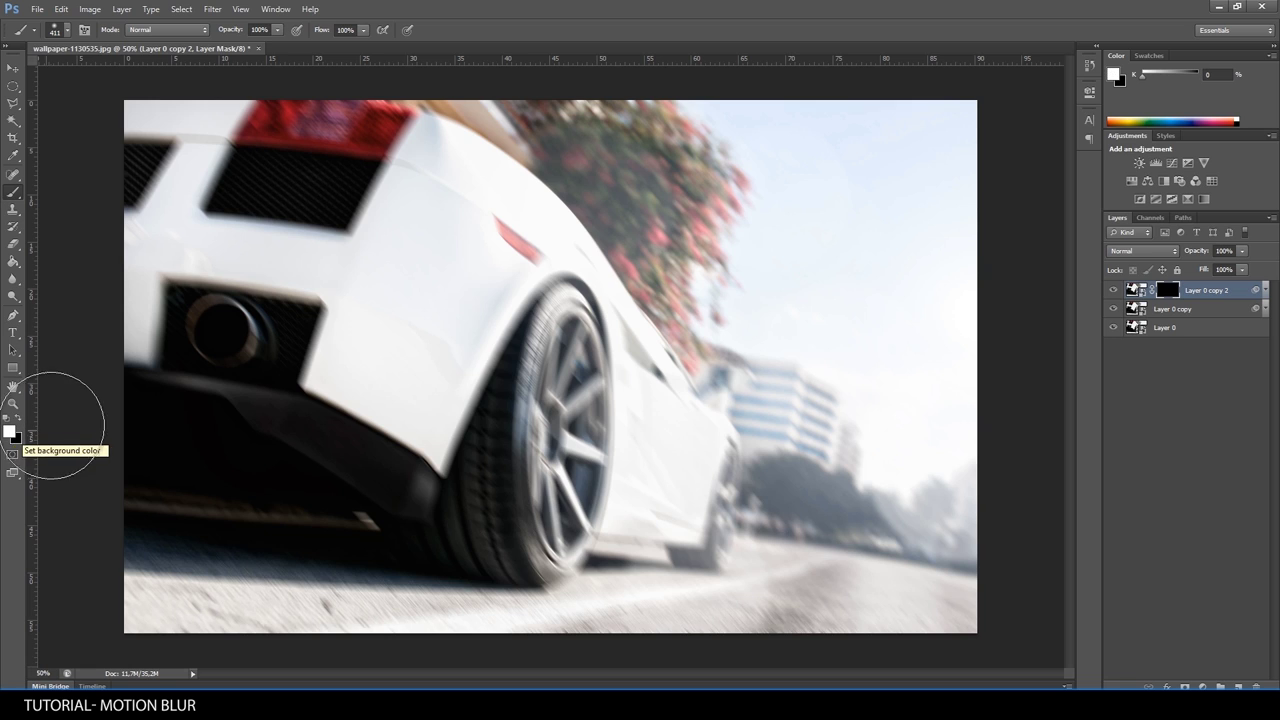
Set the brush opacity to 50% with the Brush tool active.
{"action": "left_click", "coordinate": [256, 29]}
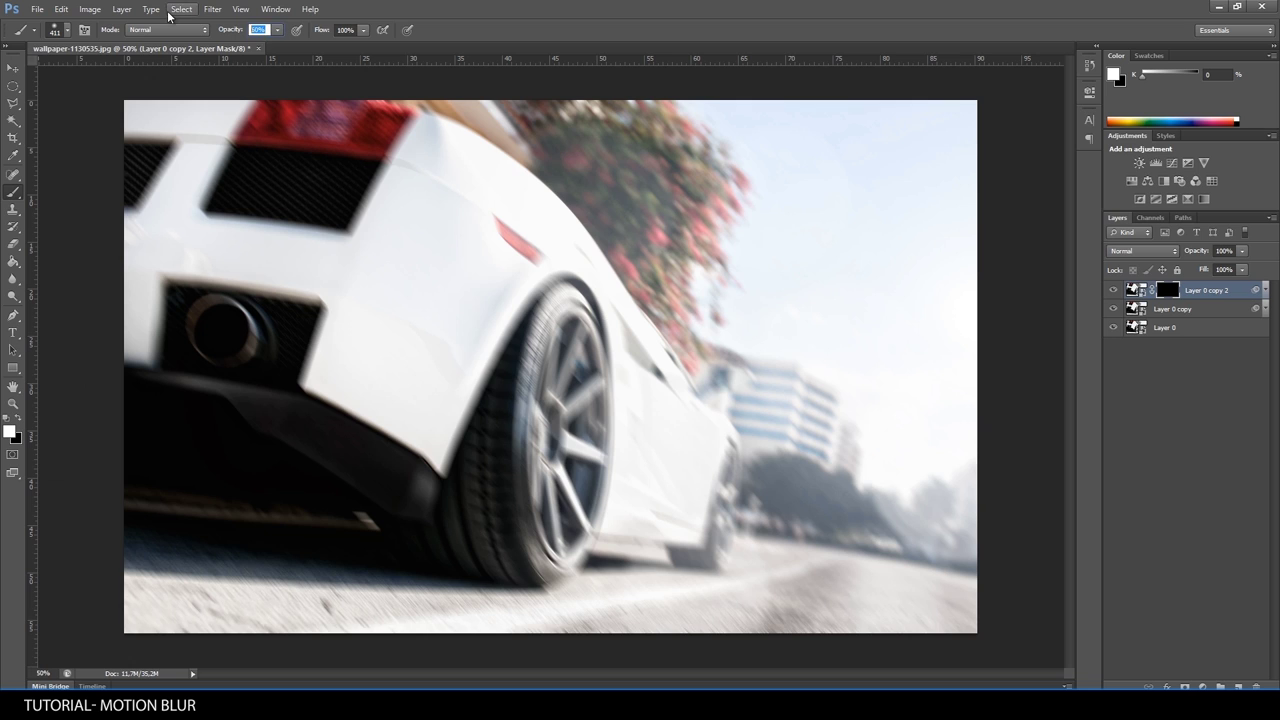
{"action": "type", "text": "0"}
{"action": "key", "text": "Return"}
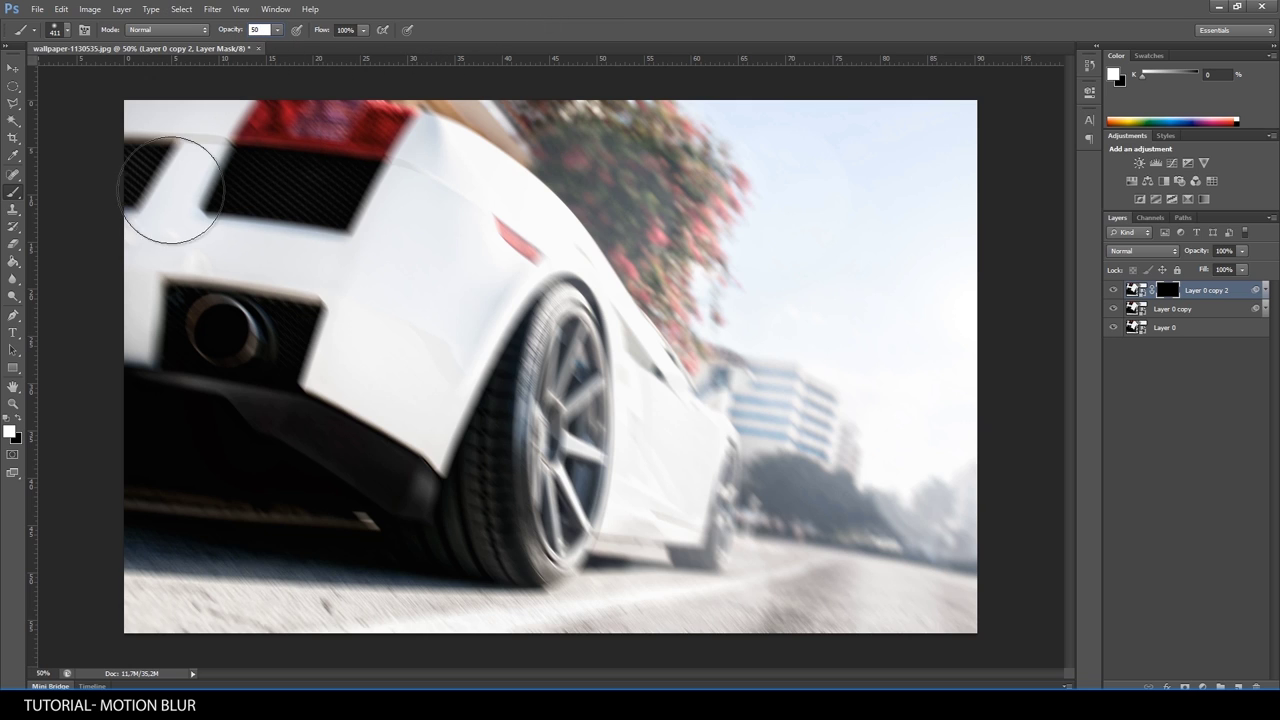
{"action": "left_click", "coordinate": [14, 82]}
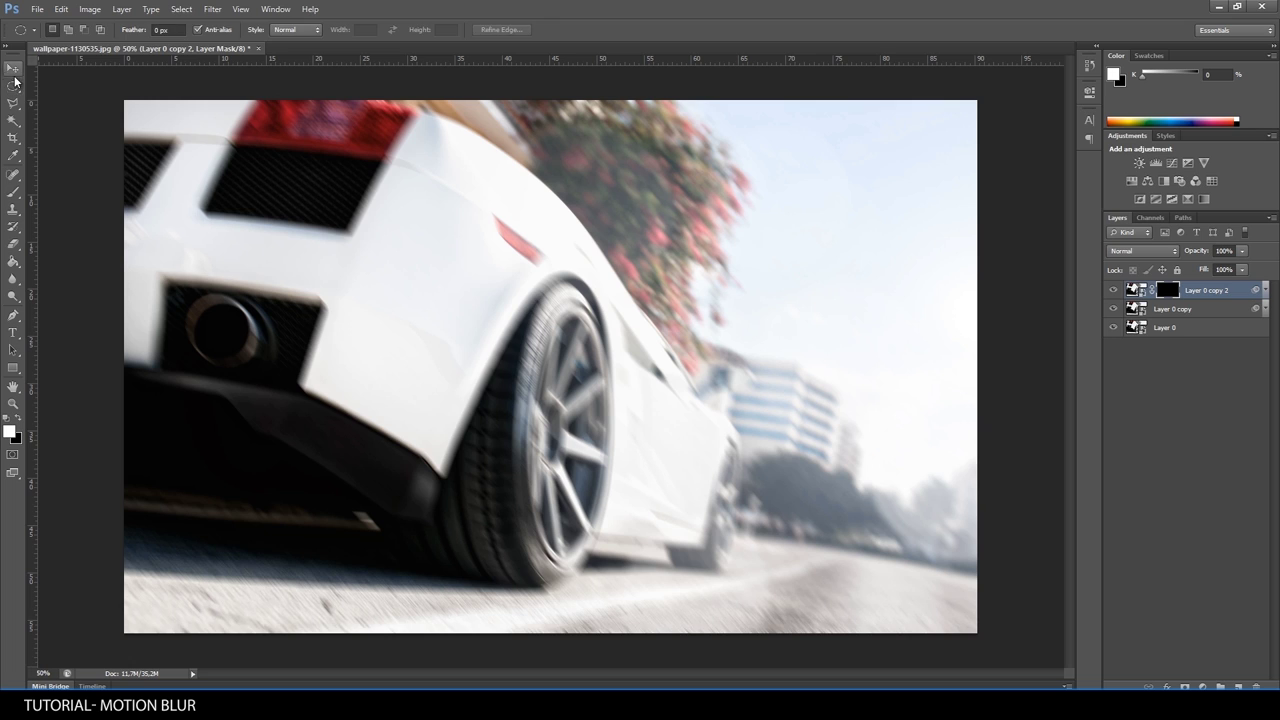
{"action": "left_click", "coordinate": [13, 194]}
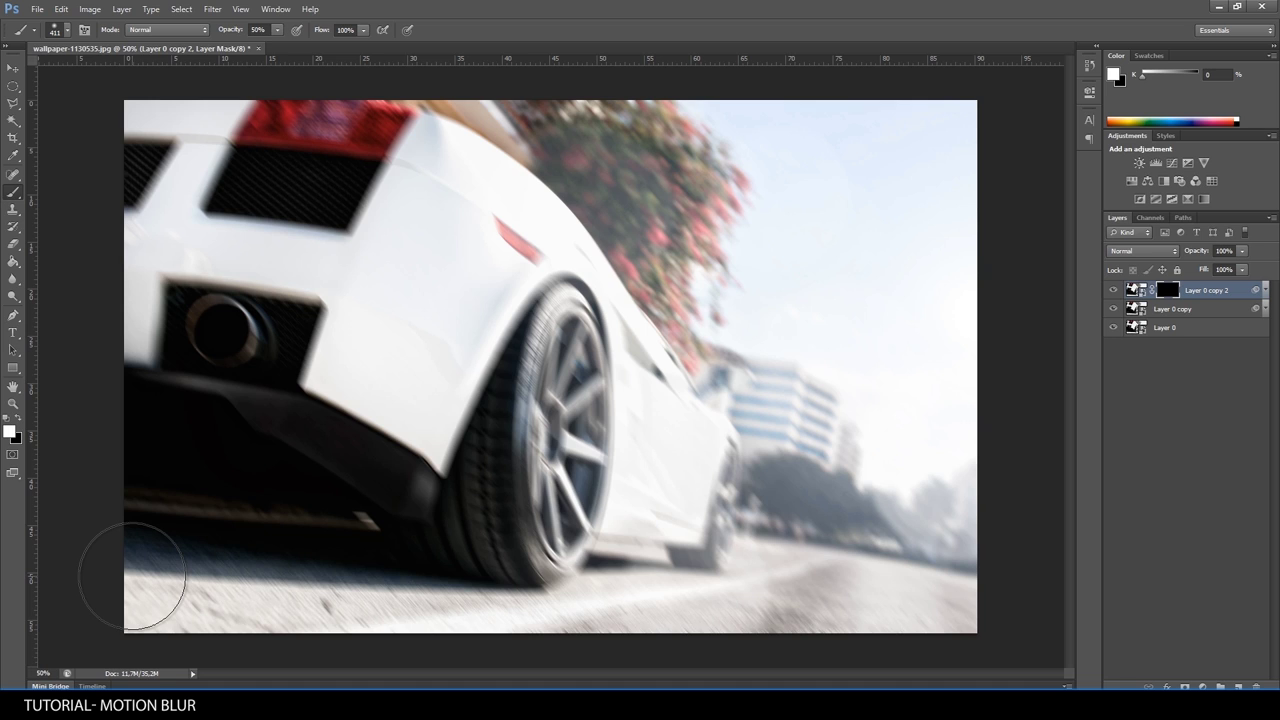
Paint the mask over the lower-left road and the top of the flowering tree.
{"action": "left_click", "coordinate": [137, 577]}
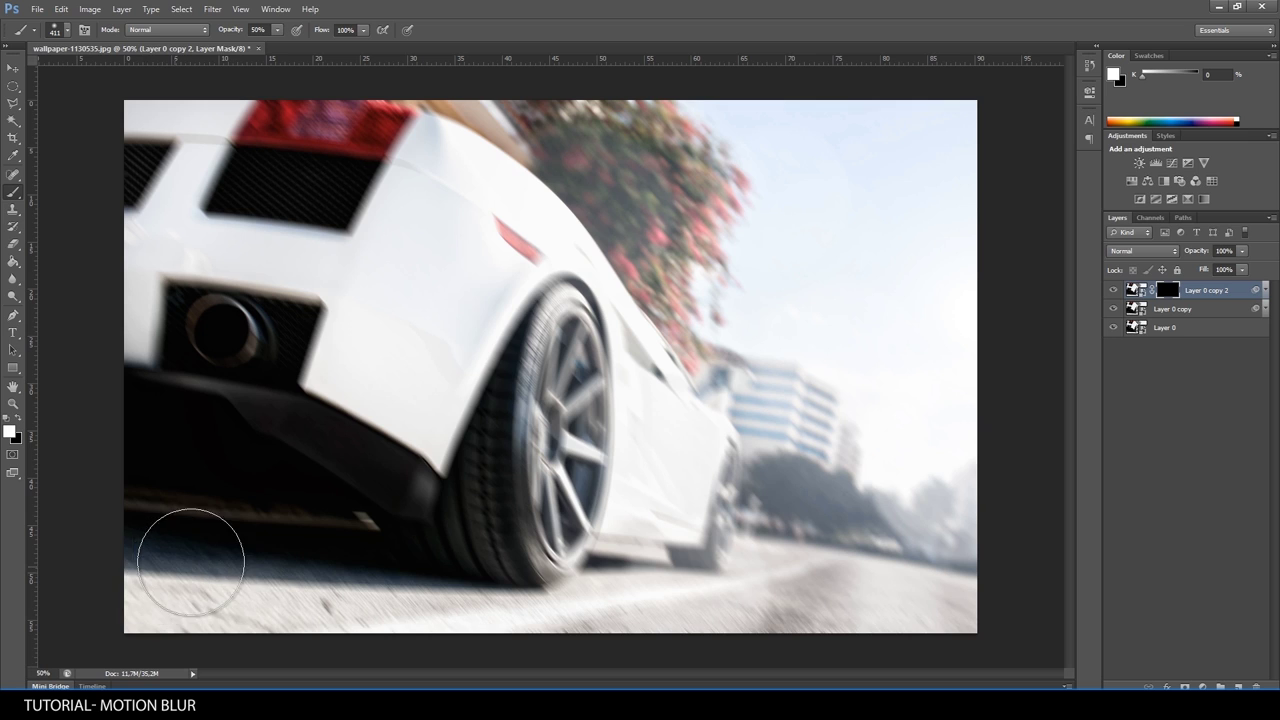
{"action": "key", "text": "ctrl+z"}
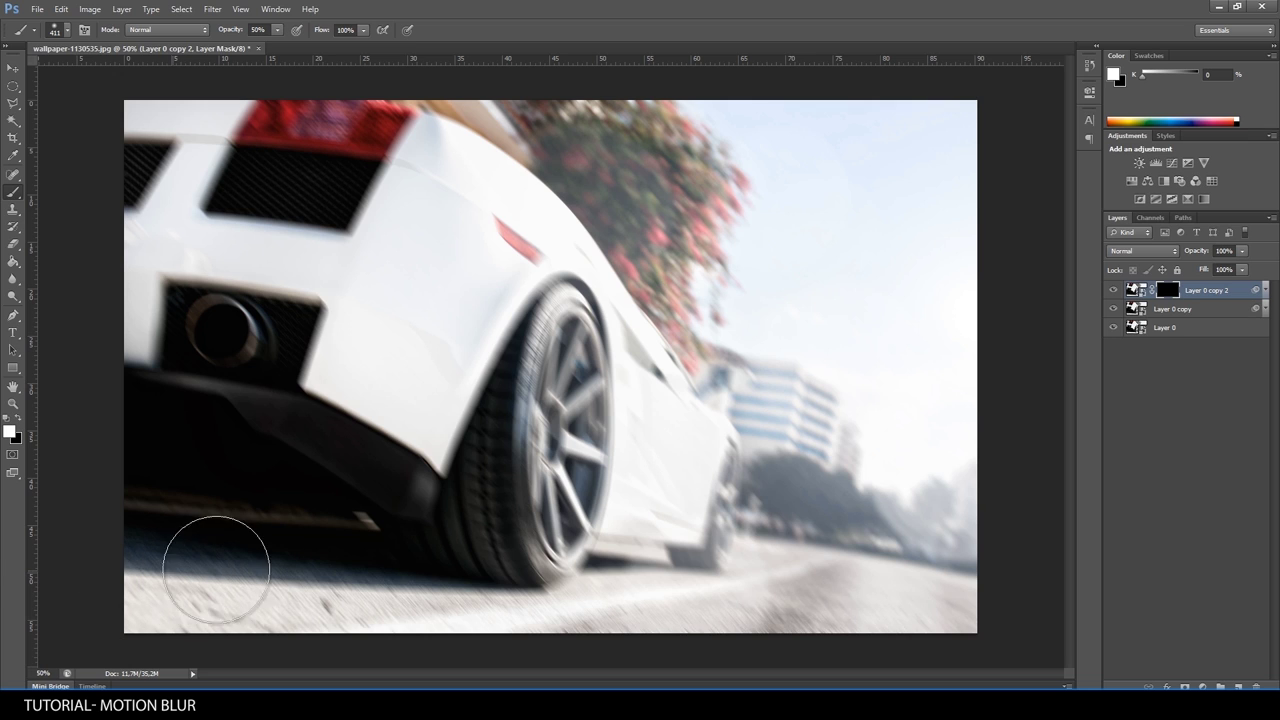
{"action": "mouse_move", "coordinate": [300, 614]}
{"action": "left_mouse_down"}
{"action": "mouse_move", "coordinate": [171, 586]}
{"action": "mouse_move", "coordinate": [280, 560]}
{"action": "mouse_move", "coordinate": [300, 594]}
{"action": "mouse_move", "coordinate": [537, 648]}
{"action": "mouse_move", "coordinate": [629, 614]}
{"action": "mouse_move", "coordinate": [907, 595]}
{"action": "mouse_move", "coordinate": [823, 594]}
{"action": "mouse_move", "coordinate": [931, 609]}
{"action": "mouse_move", "coordinate": [218, 602]}
{"action": "left_mouse_up"}
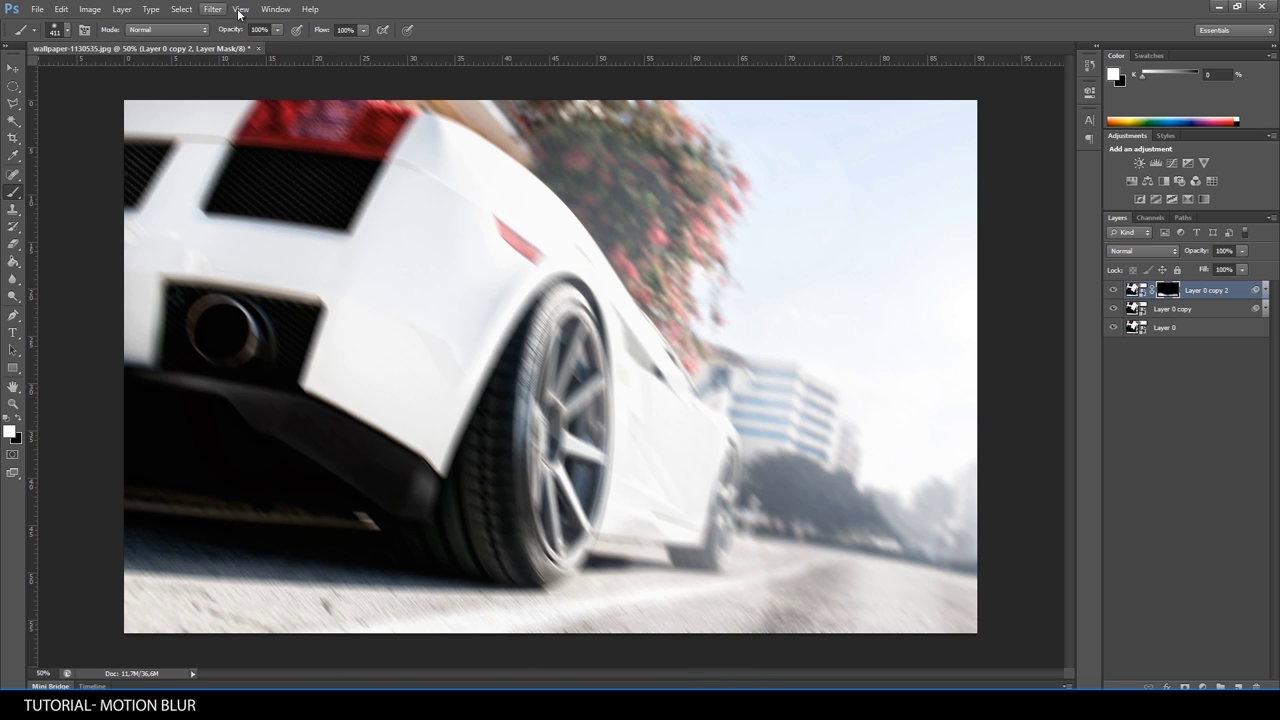
{"action": "mouse_move", "coordinate": [129, 571]}
{"action": "left_mouse_down"}
{"action": "mouse_move", "coordinate": [200, 571]}
{"action": "mouse_move", "coordinate": [141, 560]}
{"action": "mouse_move", "coordinate": [286, 563]}
{"action": "mouse_move", "coordinate": [186, 557]}
{"action": "mouse_move", "coordinate": [277, 543]}
{"action": "mouse_move", "coordinate": [329, 596]}
{"action": "mouse_move", "coordinate": [214, 600]}
{"action": "mouse_move", "coordinate": [597, 652]}
{"action": "mouse_move", "coordinate": [657, 614]}
{"action": "mouse_move", "coordinate": [789, 623]}
{"action": "mouse_move", "coordinate": [829, 606]}
{"action": "mouse_move", "coordinate": [920, 605]}
{"action": "left_mouse_up"}
{"action": "mouse_move", "coordinate": [538, 80]}
{"action": "left_mouse_down"}
{"action": "mouse_move", "coordinate": [509, 114]}
{"action": "mouse_move", "coordinate": [557, 77]}
{"action": "mouse_move", "coordinate": [700, 219]}
{"action": "left_mouse_up"}
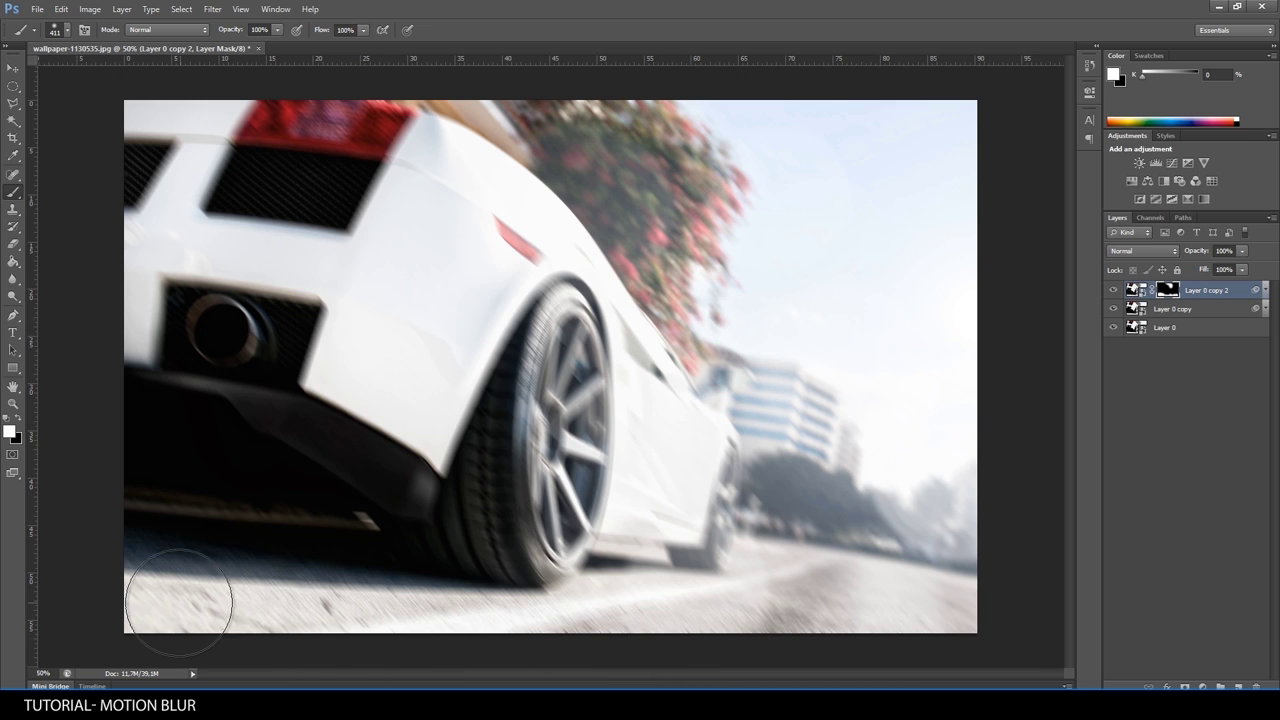
{"action": "left_click", "coordinate": [1114, 290]}
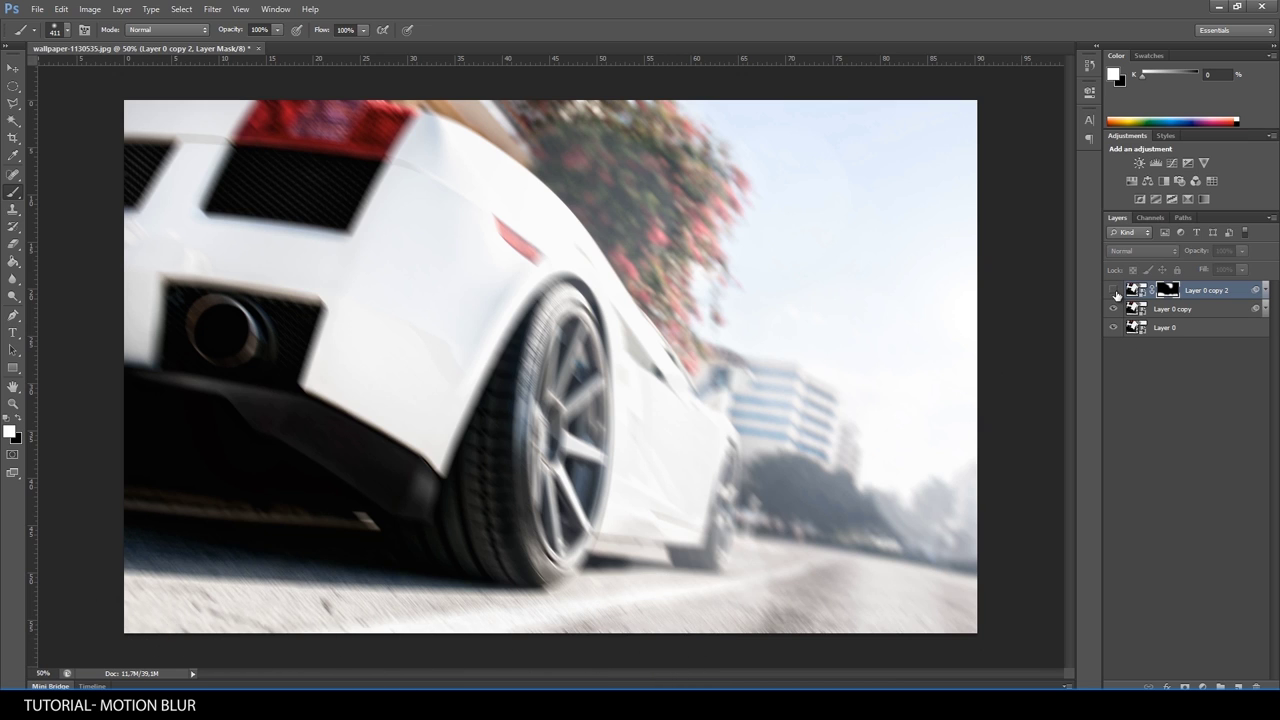
{"action": "left_click", "coordinate": [1114, 290]}
{"action": "left_click", "coordinate": [1115, 291]}
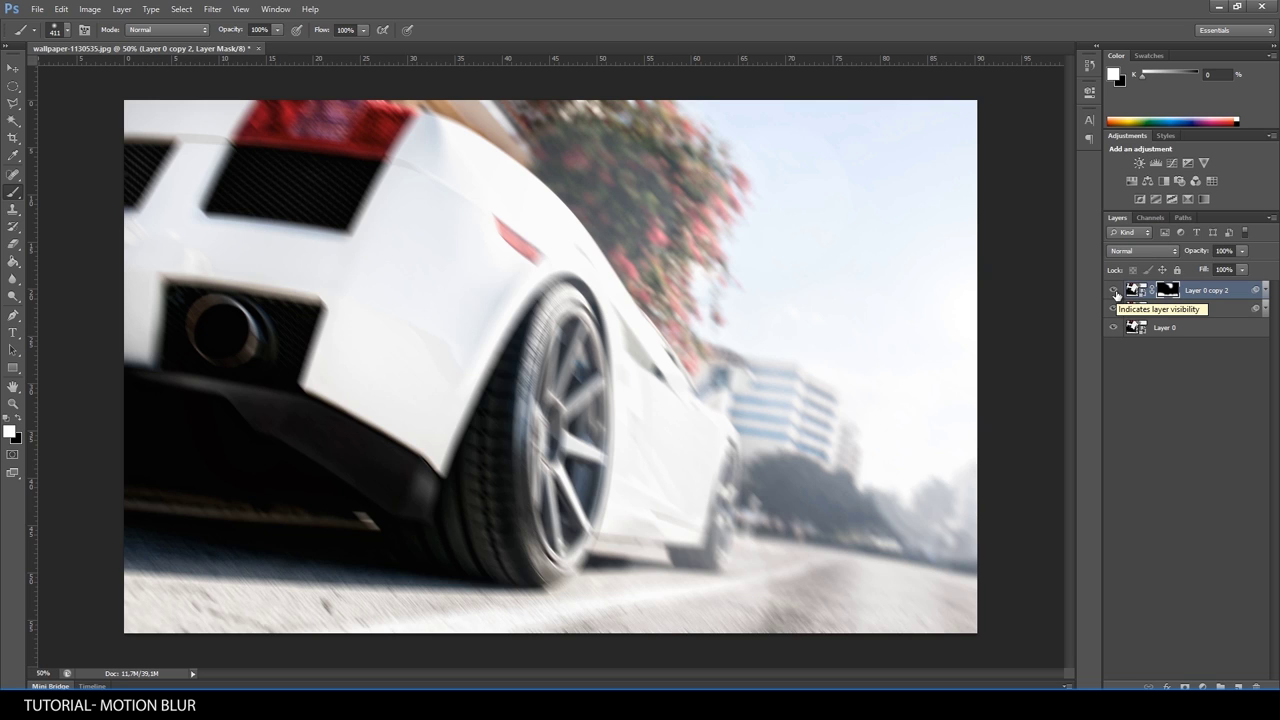
{"action": "left_click", "coordinate": [1128, 232]}
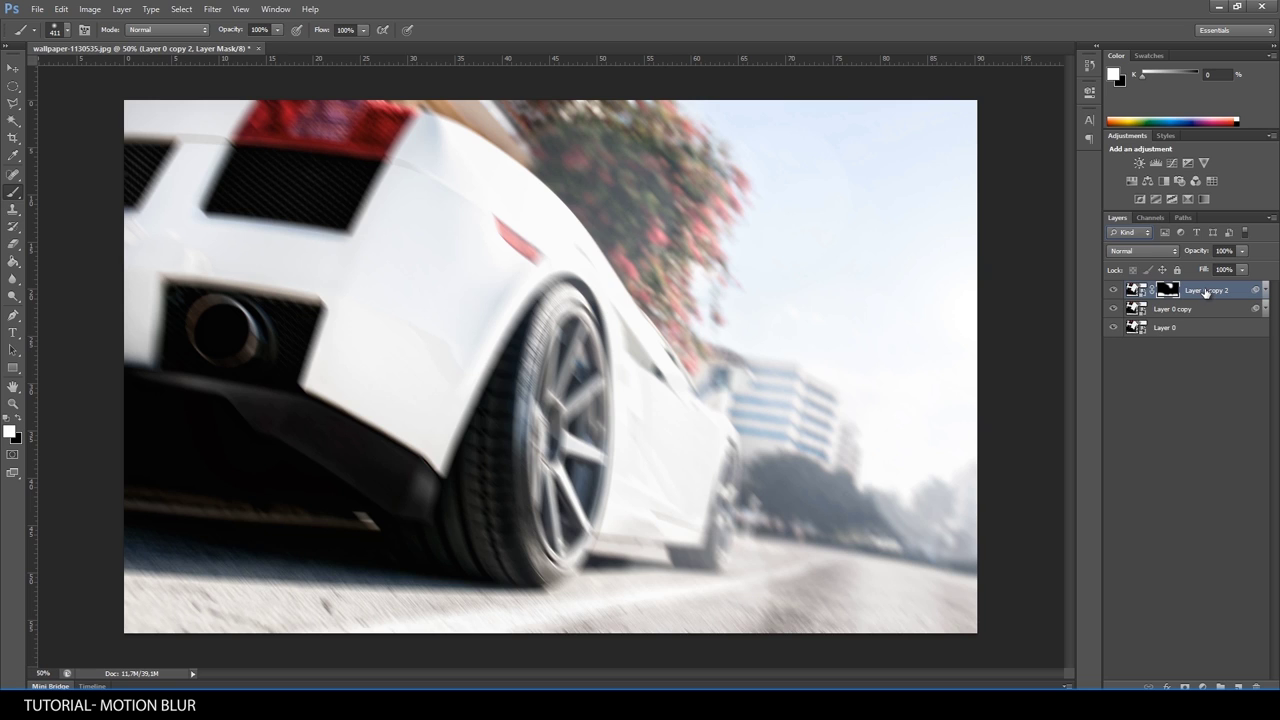
{"action": "left_click", "coordinate": [1204, 316]}
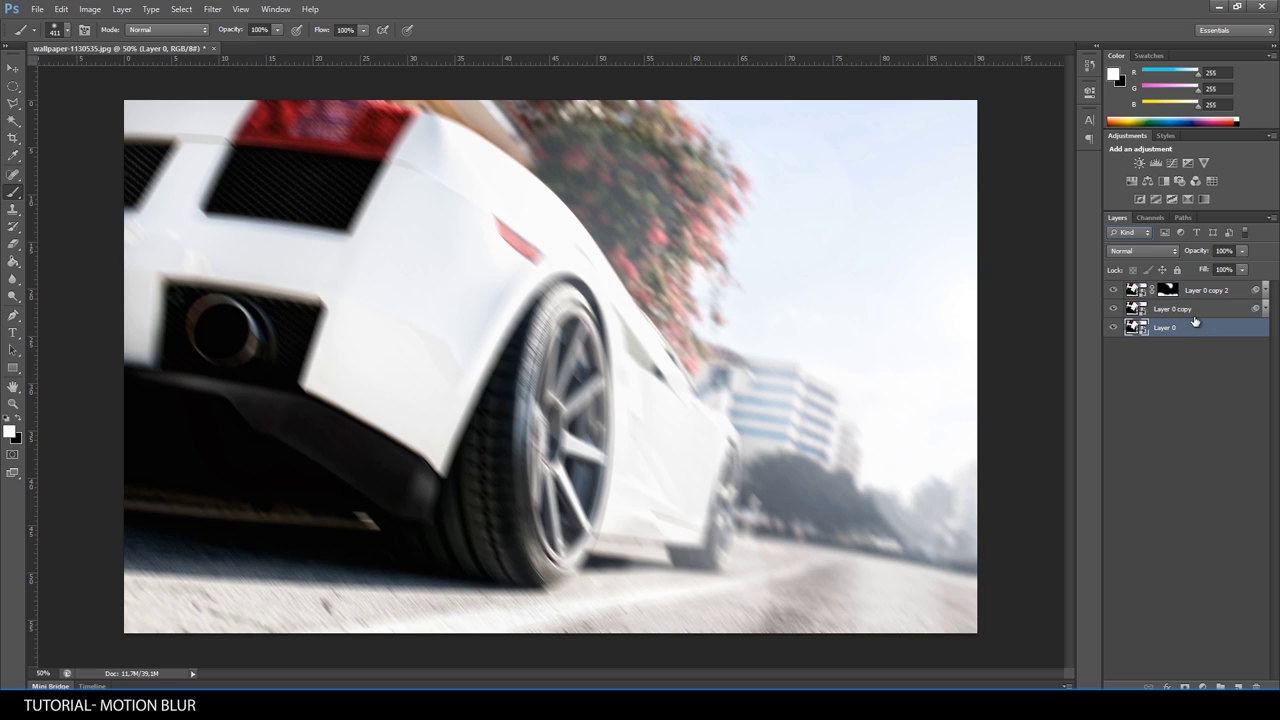
{"action": "left_click", "coordinate": [1174, 292]}
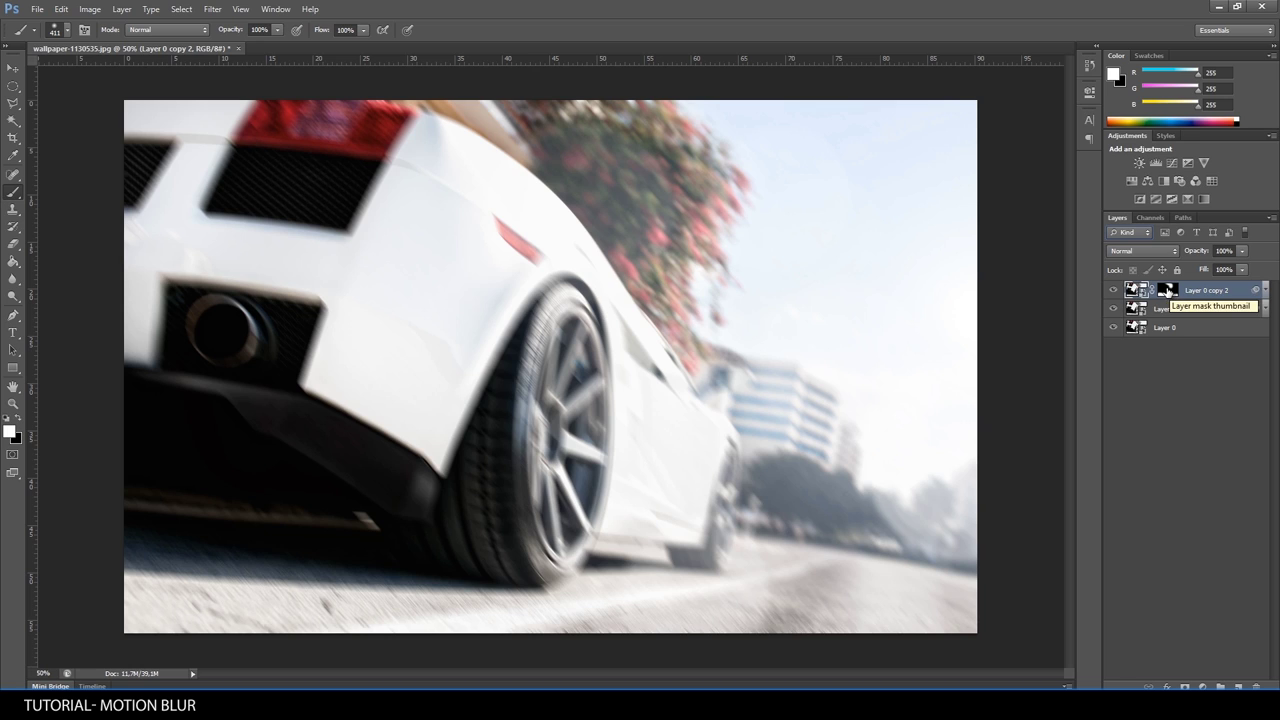
In mask-only view, fill the gaps along the bottom road and tree area, then select Layer 0.
{"action": "left_click", "coordinate": [1162, 294], "text": "alt"}
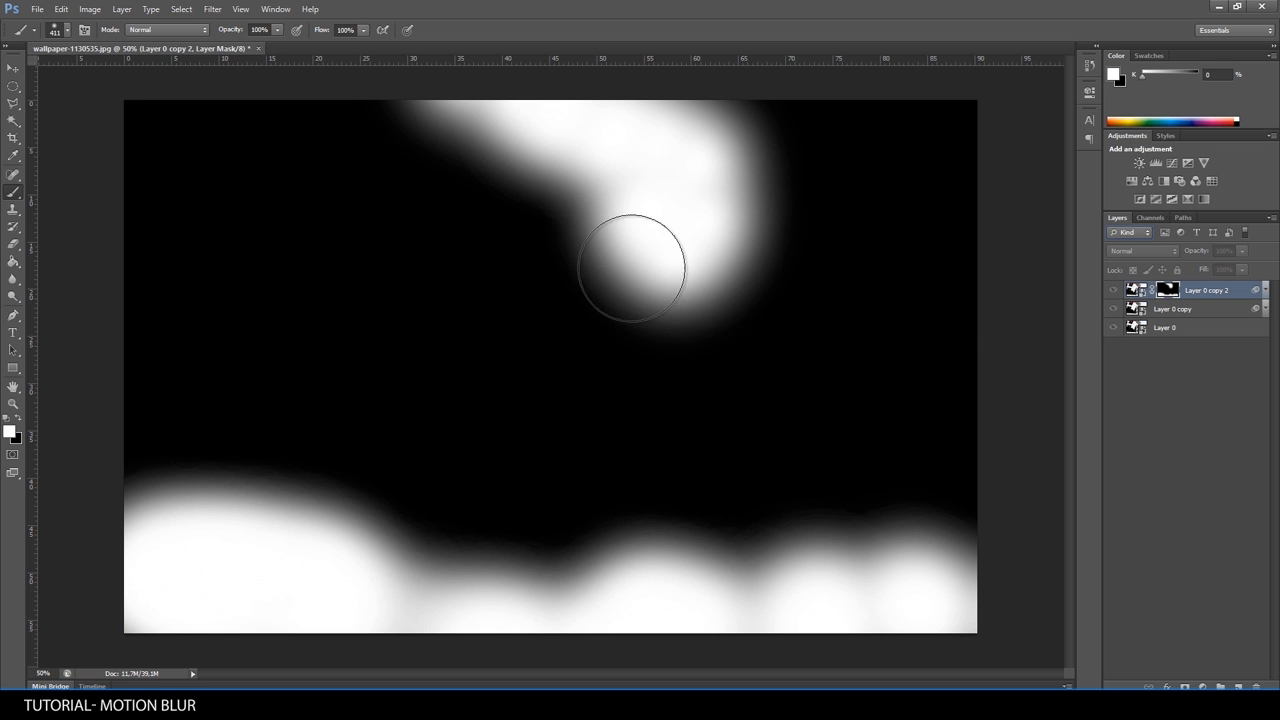
{"action": "left_click_drag", "start_coordinate": [445, 622], "coordinate": [491, 617]}
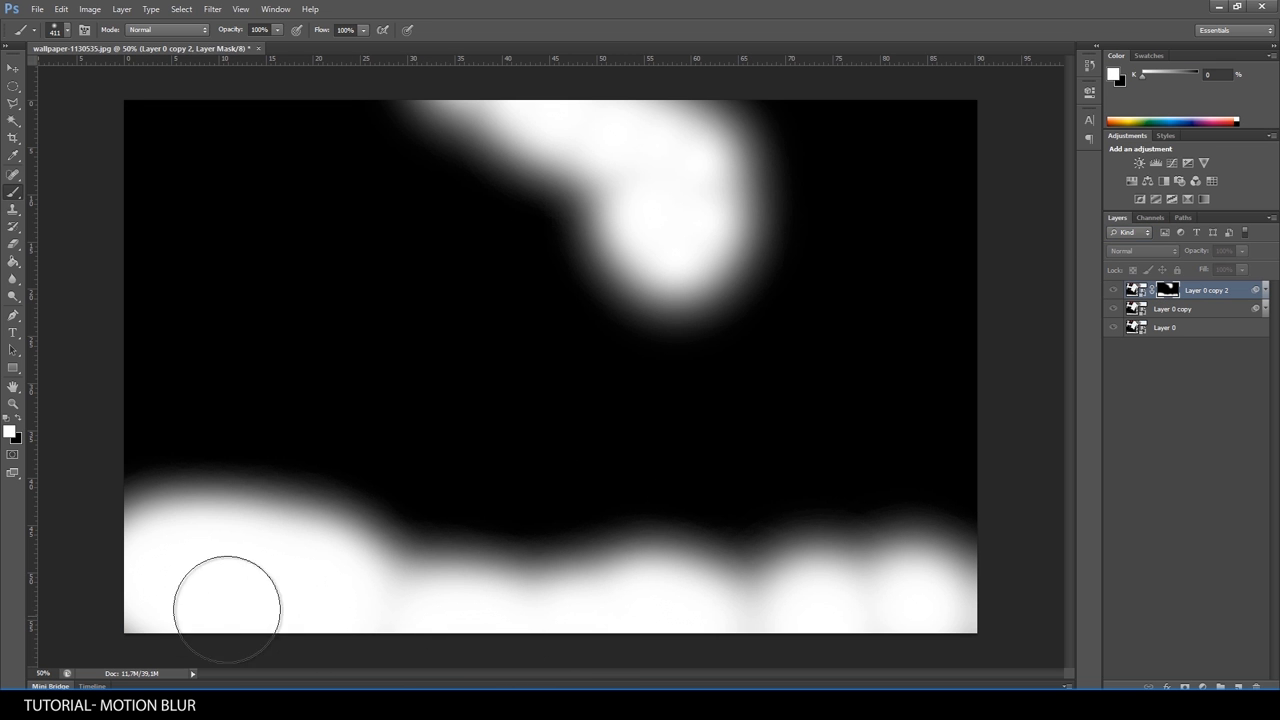
{"action": "left_click_drag", "start_coordinate": [914, 600], "coordinate": [651, 614]}
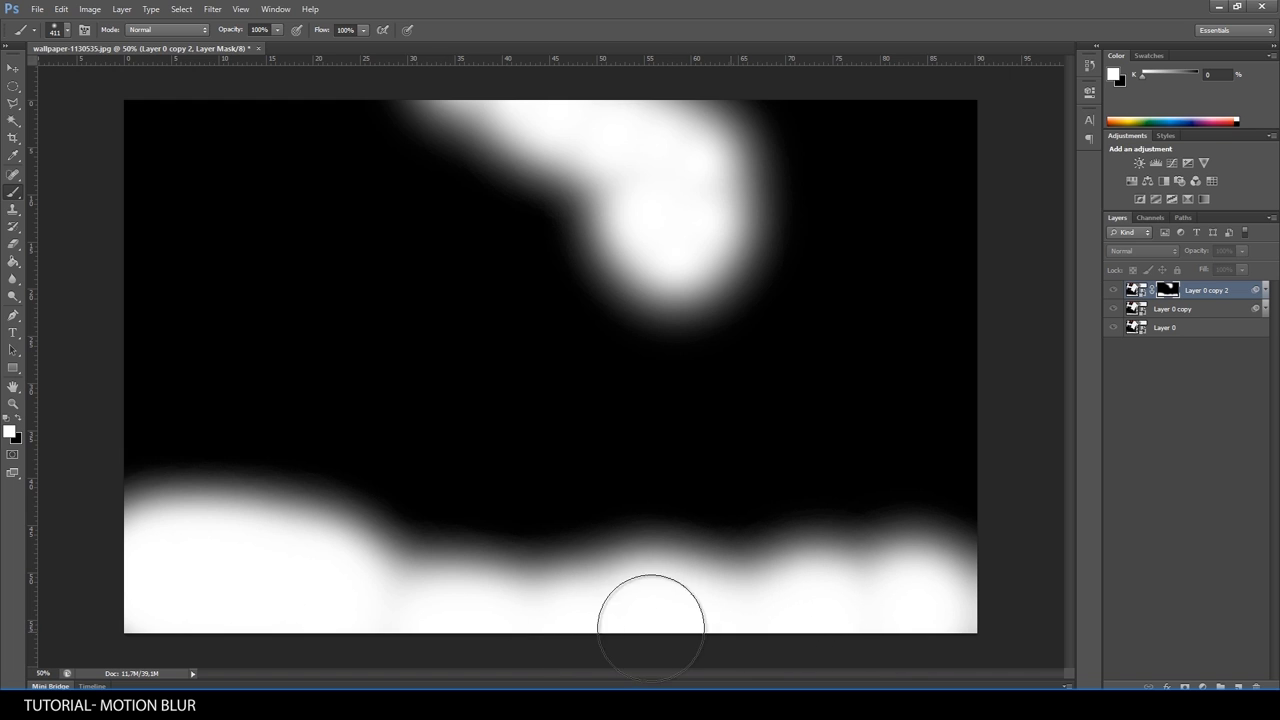
{"action": "left_click_drag", "start_coordinate": [571, 143], "coordinate": [623, 149]}
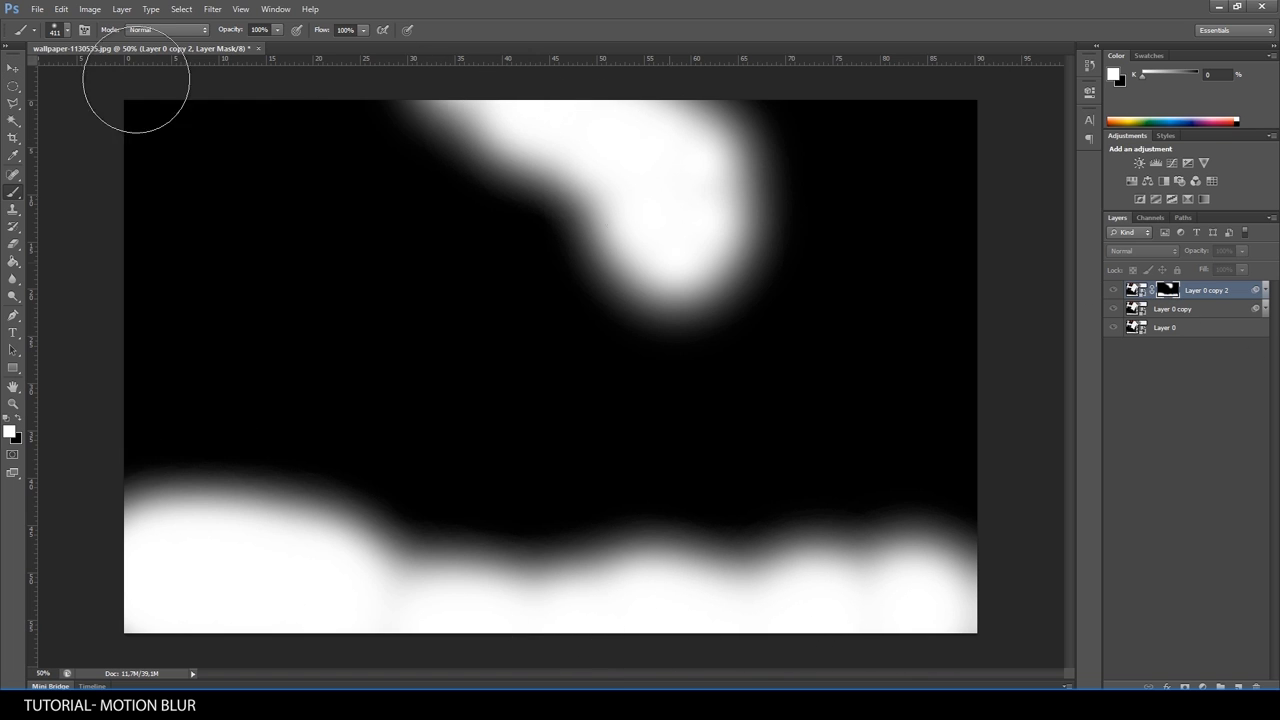
{"action": "left_click", "coordinate": [1143, 296]}
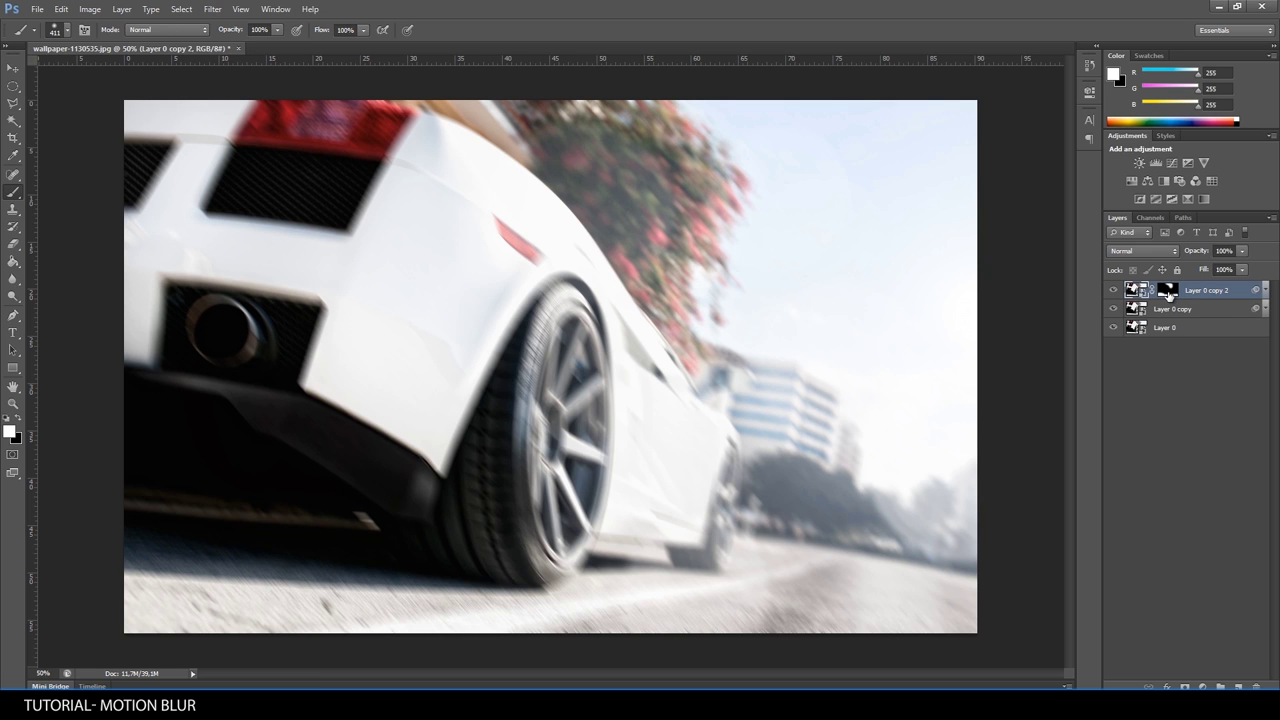
{"action": "left_click", "coordinate": [1144, 309]}
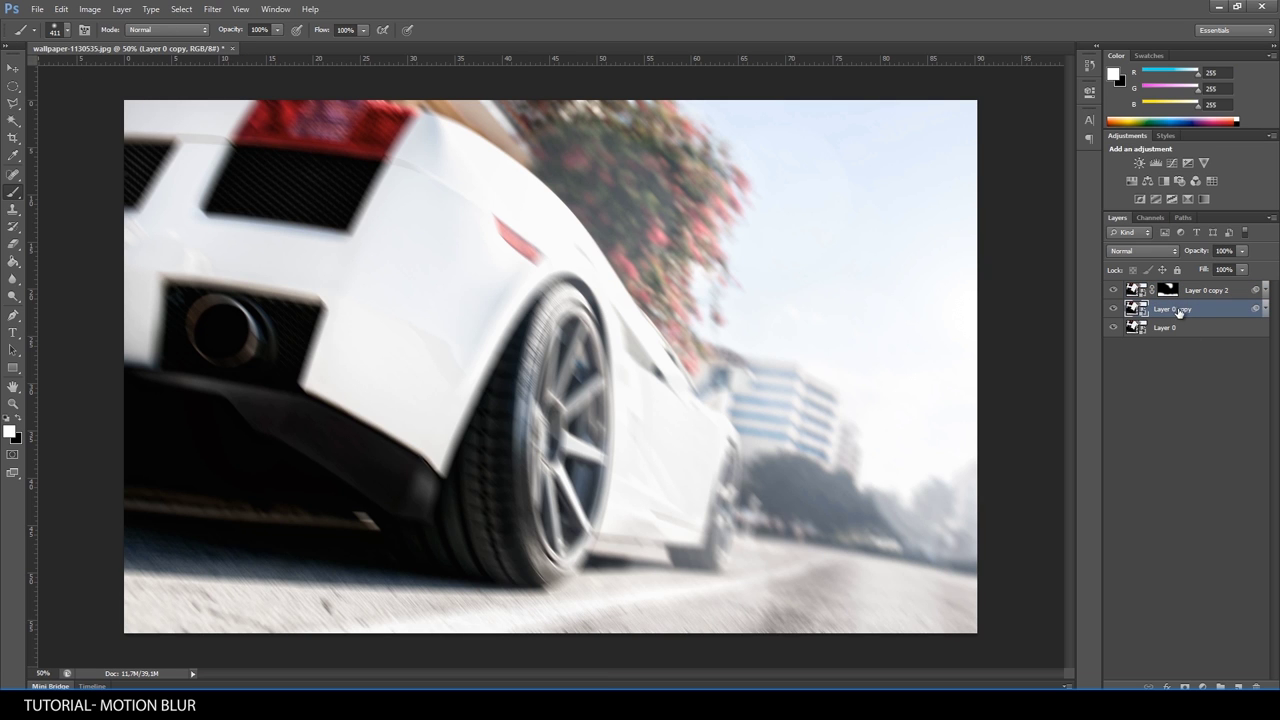
{"action": "left_click", "coordinate": [1165, 328]}
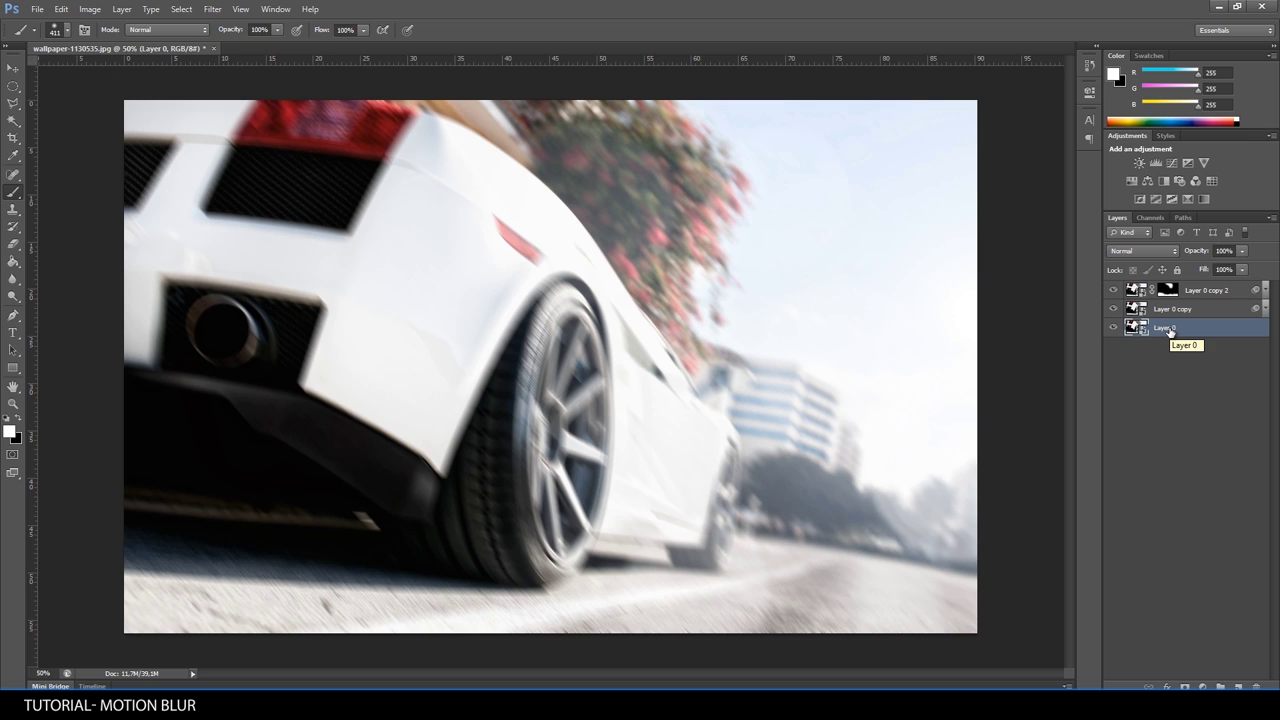
Duplicate Layer 0 and move Layer 0 copy 3 to the top of the stack.
{"action": "key", "text": "ctrl+j"}
{"action": "left_click_drag", "start_coordinate": [1169, 328], "coordinate": [1170, 289]}
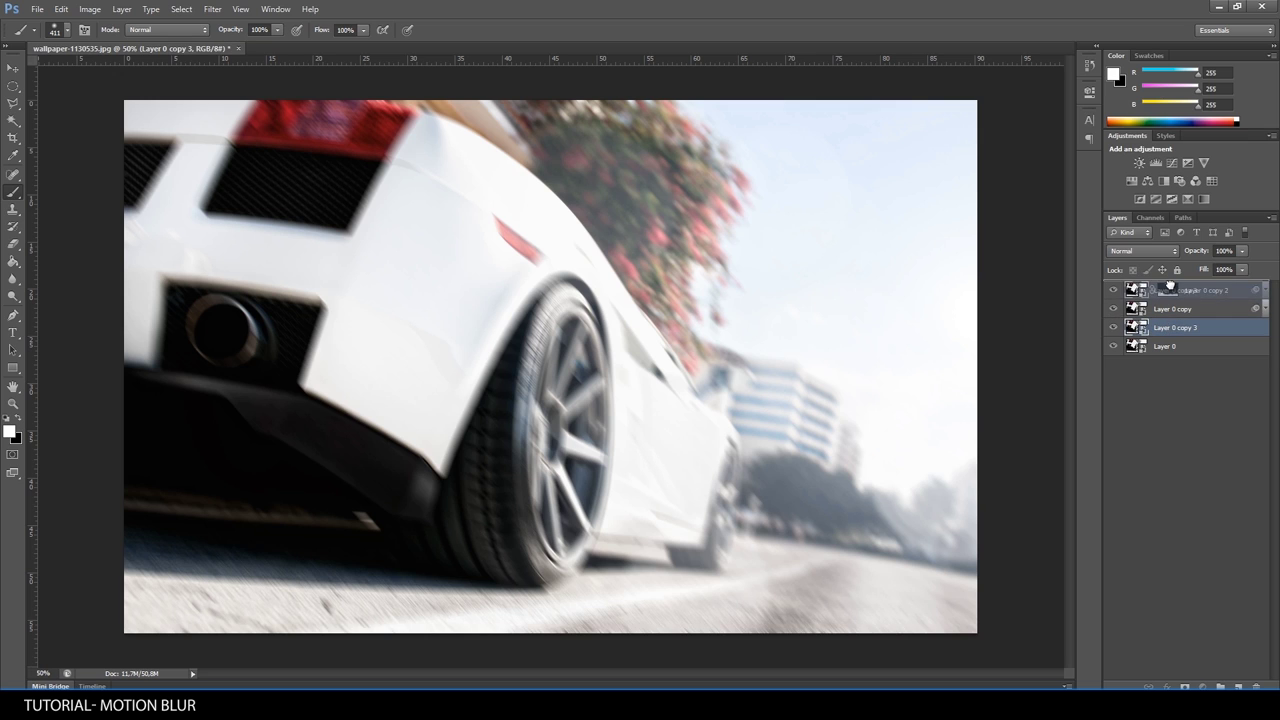
{"action": "left_click", "coordinate": [1114, 290]}
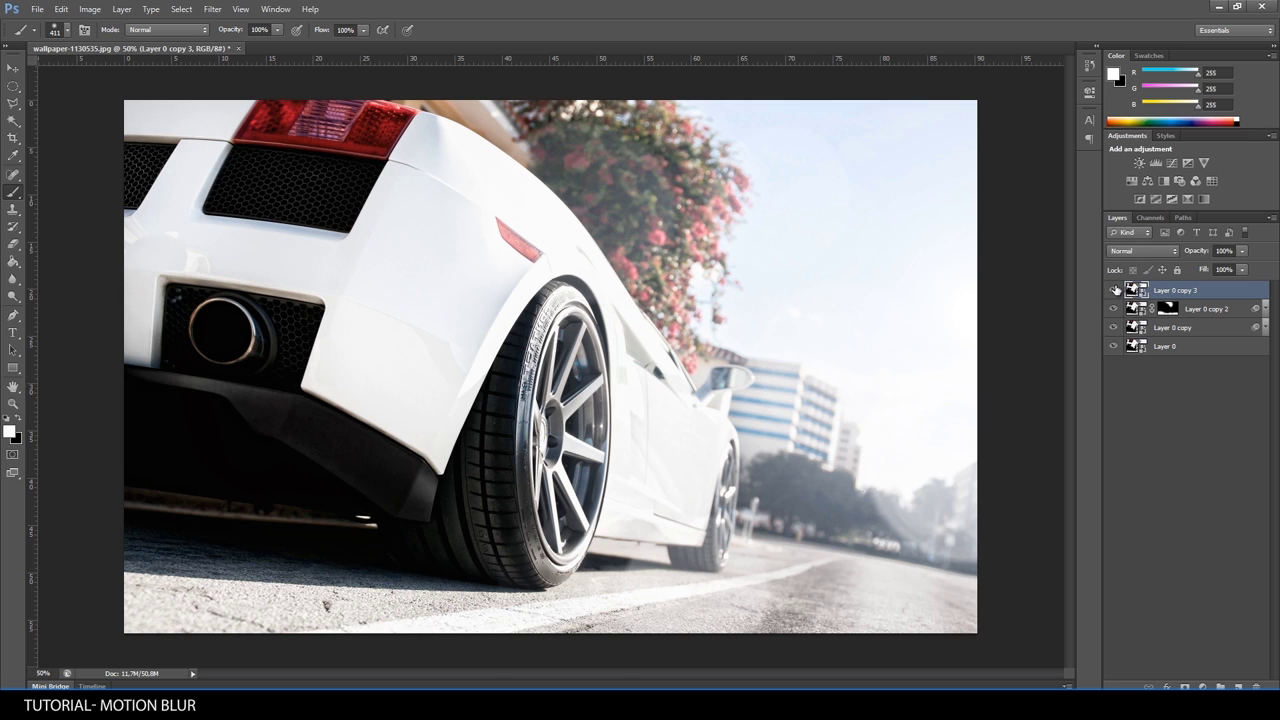
{"action": "left_click", "coordinate": [1114, 290]}
Add a layer mask to Layer 0 copy 3 and fill it black to hide it.
{"action": "left_click", "coordinate": [24, 420]}
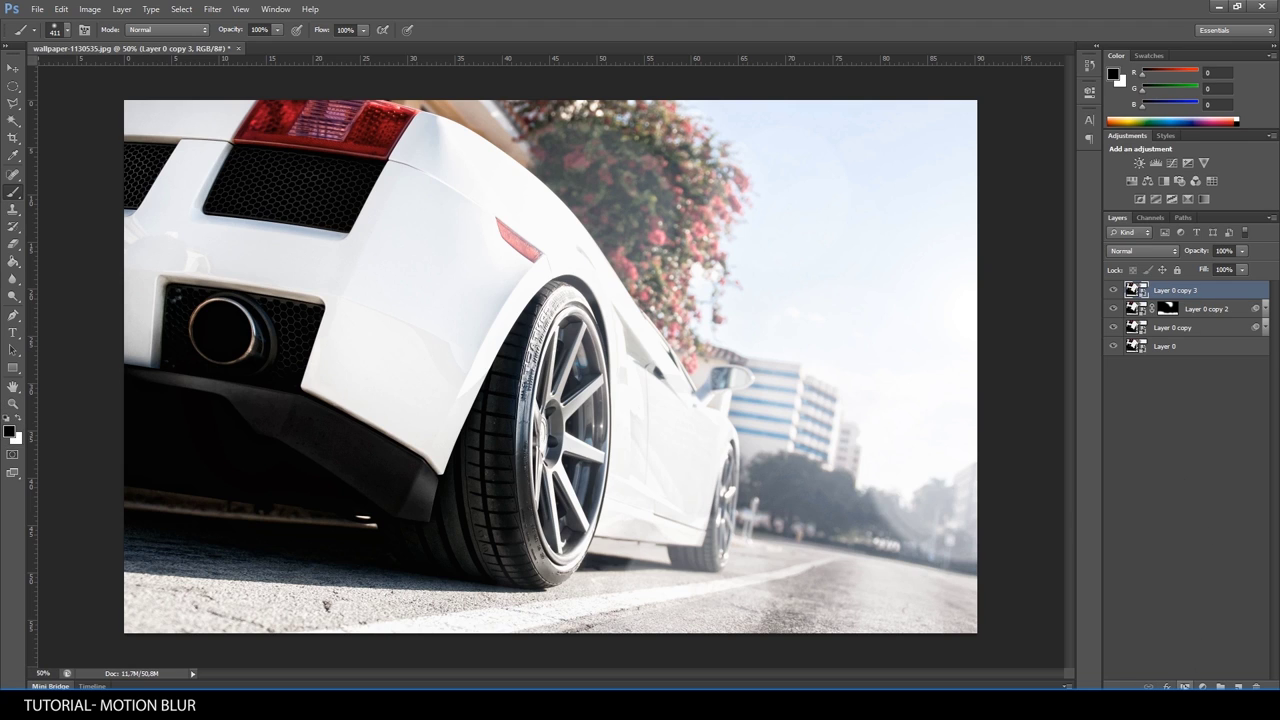
{"action": "left_click", "coordinate": [1184, 686]}
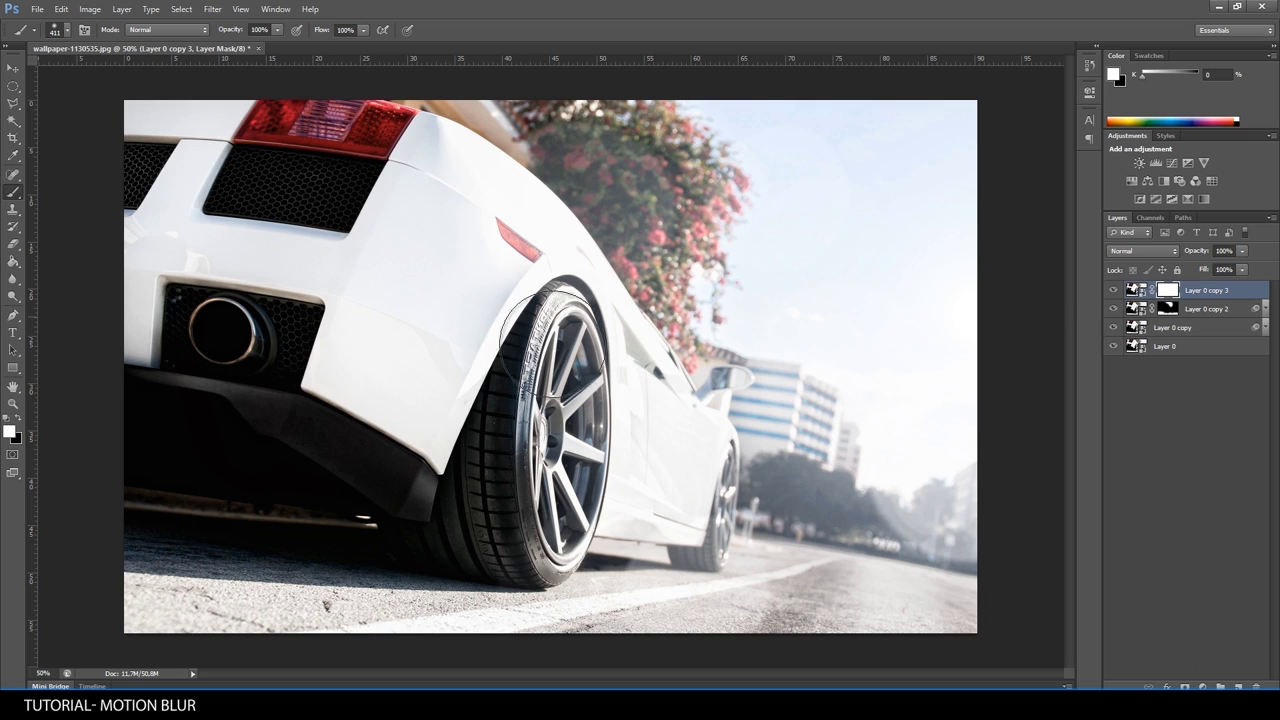
{"action": "left_click", "coordinate": [16, 421]}
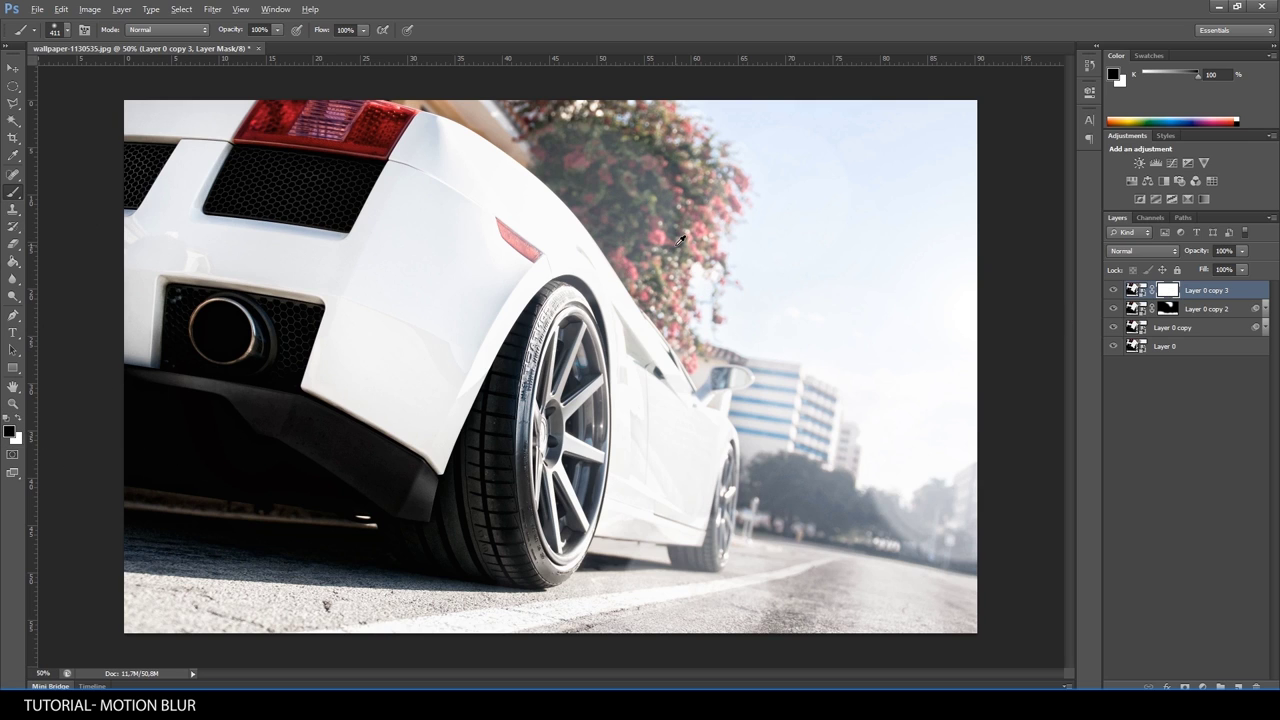
{"action": "key", "text": "alt+BackSpace"}
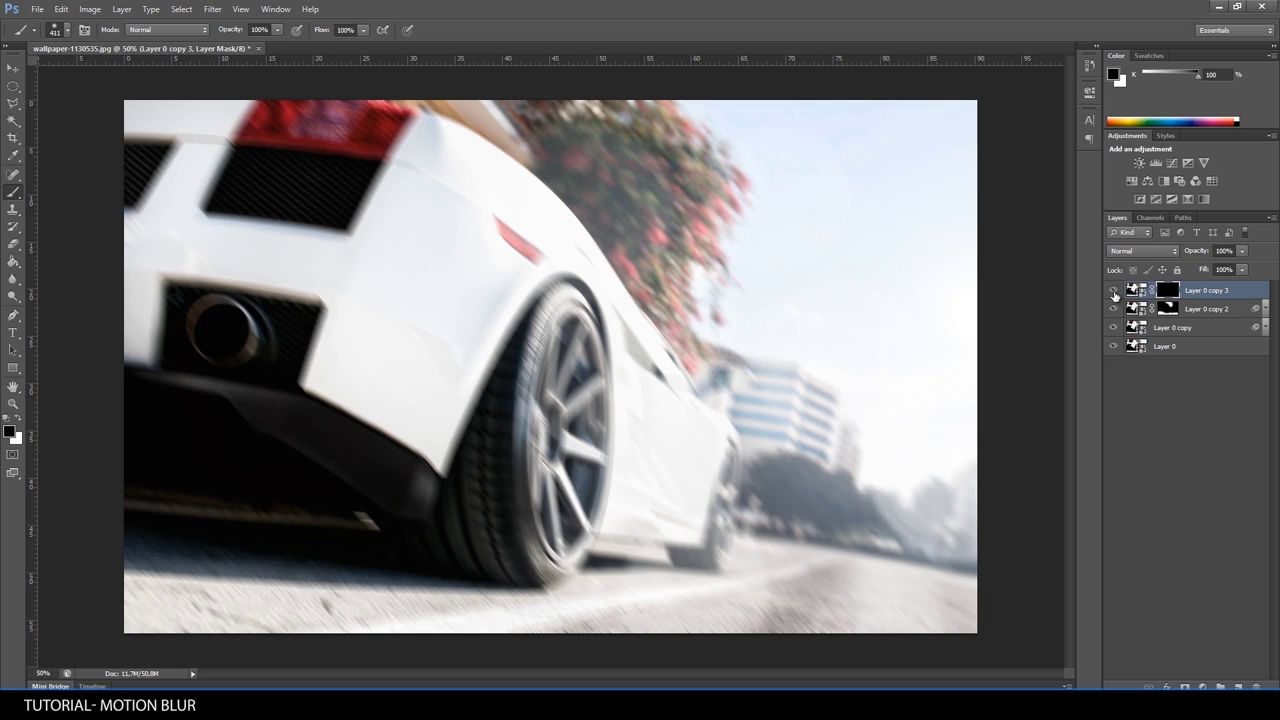
Switch to white and paint the sharp exhaust tip back through the mask.
{"action": "left_click", "coordinate": [1114, 291]}
{"action": "left_click", "coordinate": [1114, 293]}
{"action": "left_click", "coordinate": [17, 420]}
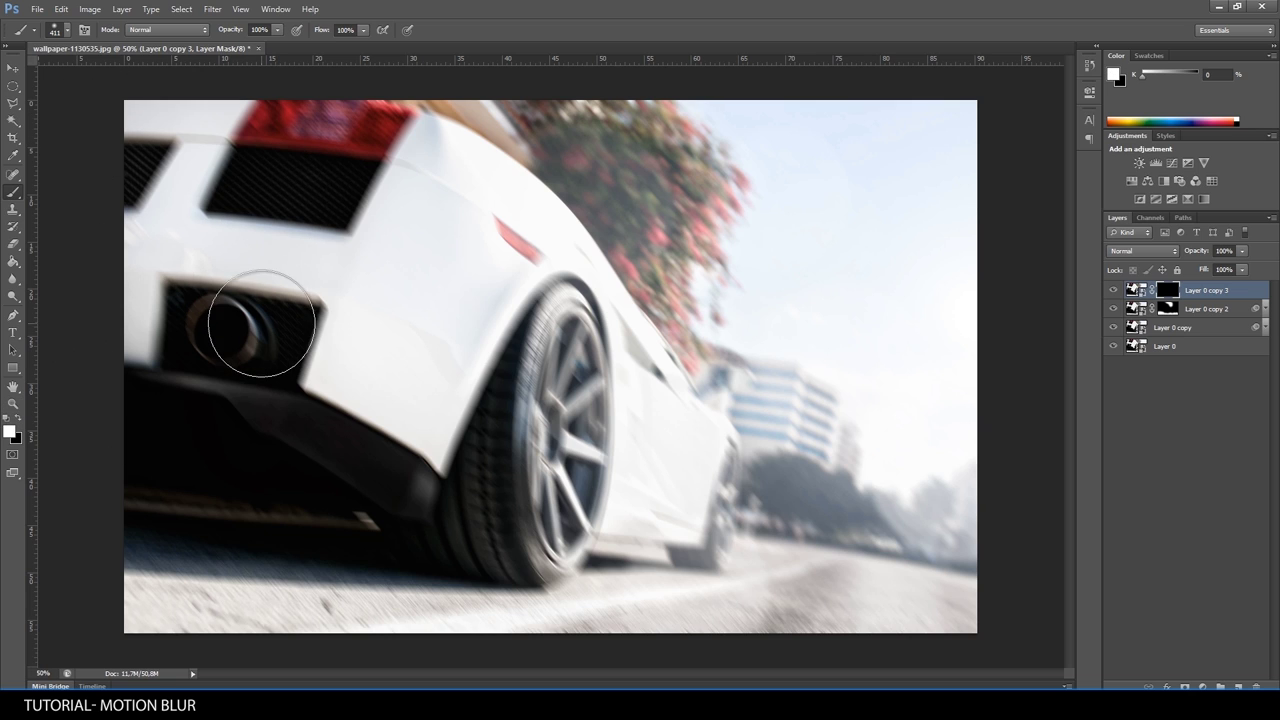
{"action": "mouse_move", "coordinate": [262, 323]}
{"action": "left_mouse_down"}
{"action": "mouse_move", "coordinate": [246, 329]}
{"action": "mouse_move", "coordinate": [308, 324]}
{"action": "mouse_move", "coordinate": [357, 300]}
{"action": "mouse_move", "coordinate": [278, 248]}
{"action": "left_mouse_up"}
Adjust brush settings and opacity, then reveal the sharp rear tyre tread.
{"action": "right_click", "coordinate": [324, 276]}
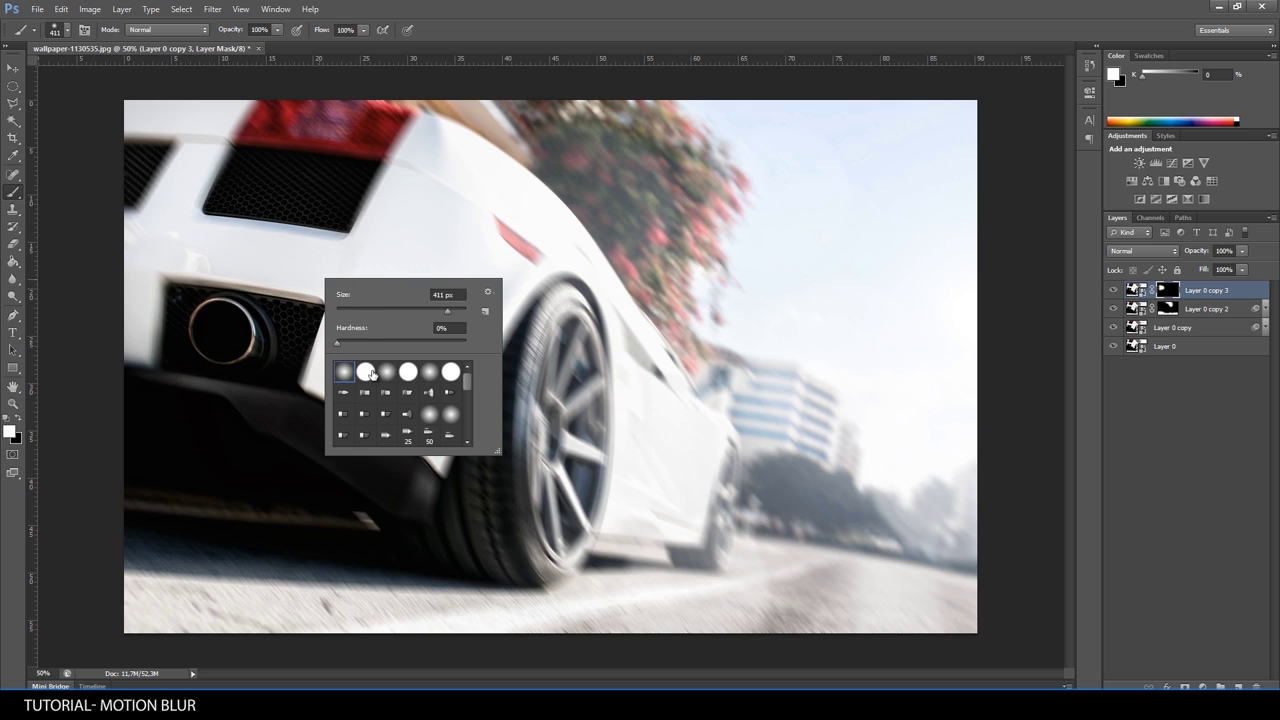
{"action": "left_click", "coordinate": [371, 374]}
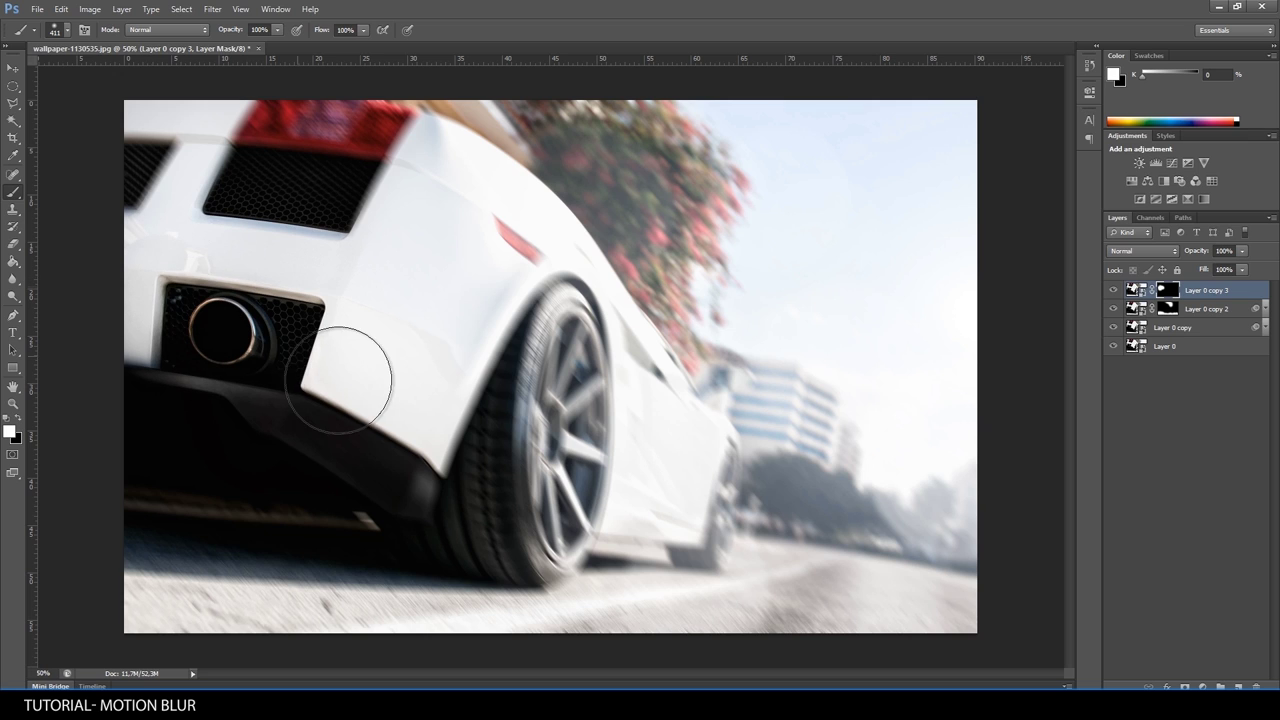
{"action": "left_click", "coordinate": [235, 31]}
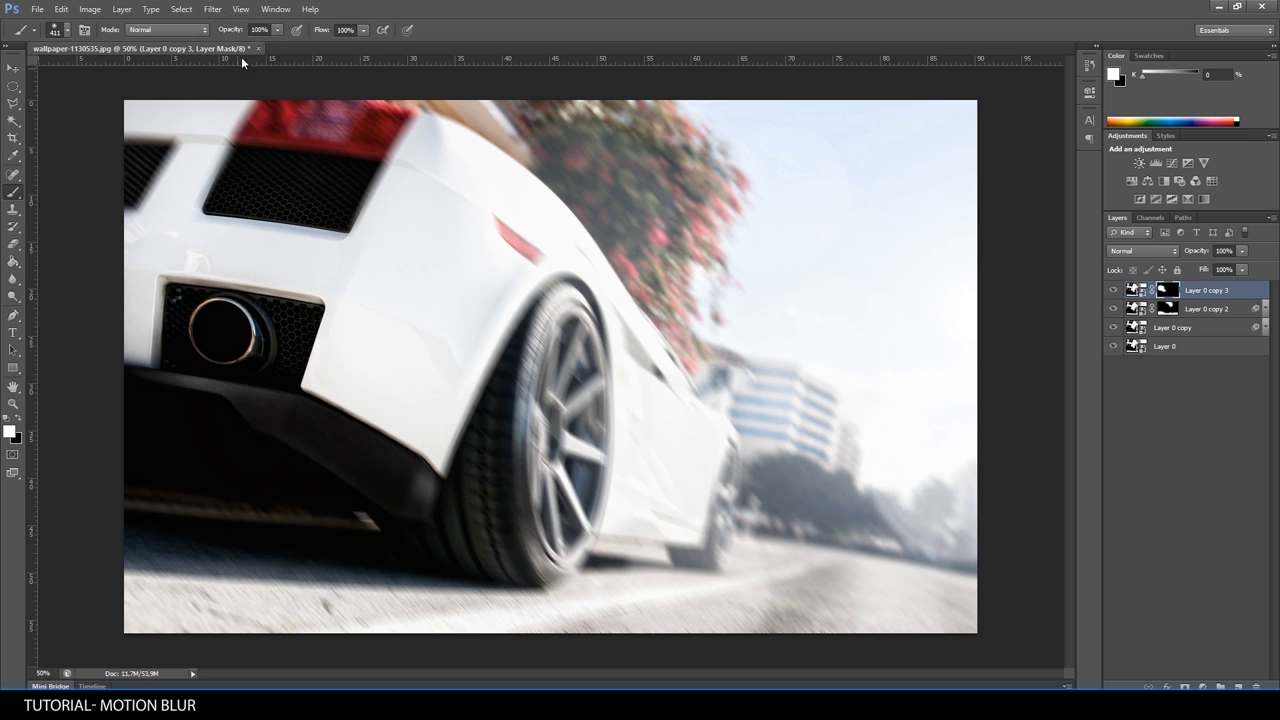
{"action": "mouse_move", "coordinate": [486, 330]}
{"action": "left_mouse_down"}
{"action": "mouse_move", "coordinate": [537, 326]}
{"action": "mouse_move", "coordinate": [408, 461]}
{"action": "mouse_move", "coordinate": [271, 409]}
{"action": "mouse_move", "coordinate": [134, 307]}
{"action": "mouse_move", "coordinate": [217, 194]}
{"action": "mouse_move", "coordinate": [177, 200]}
{"action": "mouse_move", "coordinate": [140, 155]}
{"action": "mouse_move", "coordinate": [194, 129]}
{"action": "mouse_move", "coordinate": [391, 171]}
{"action": "mouse_move", "coordinate": [493, 258]}
{"action": "mouse_move", "coordinate": [550, 370]}
{"action": "mouse_move", "coordinate": [620, 460]}
{"action": "mouse_move", "coordinate": [651, 443]}
{"action": "mouse_move", "coordinate": [646, 429]}
{"action": "mouse_move", "coordinate": [583, 490]}
{"action": "left_mouse_up"}
With a 110 px brush, paint the wheel and side mirror back to sharp.
{"action": "right_click", "coordinate": [587, 458]}
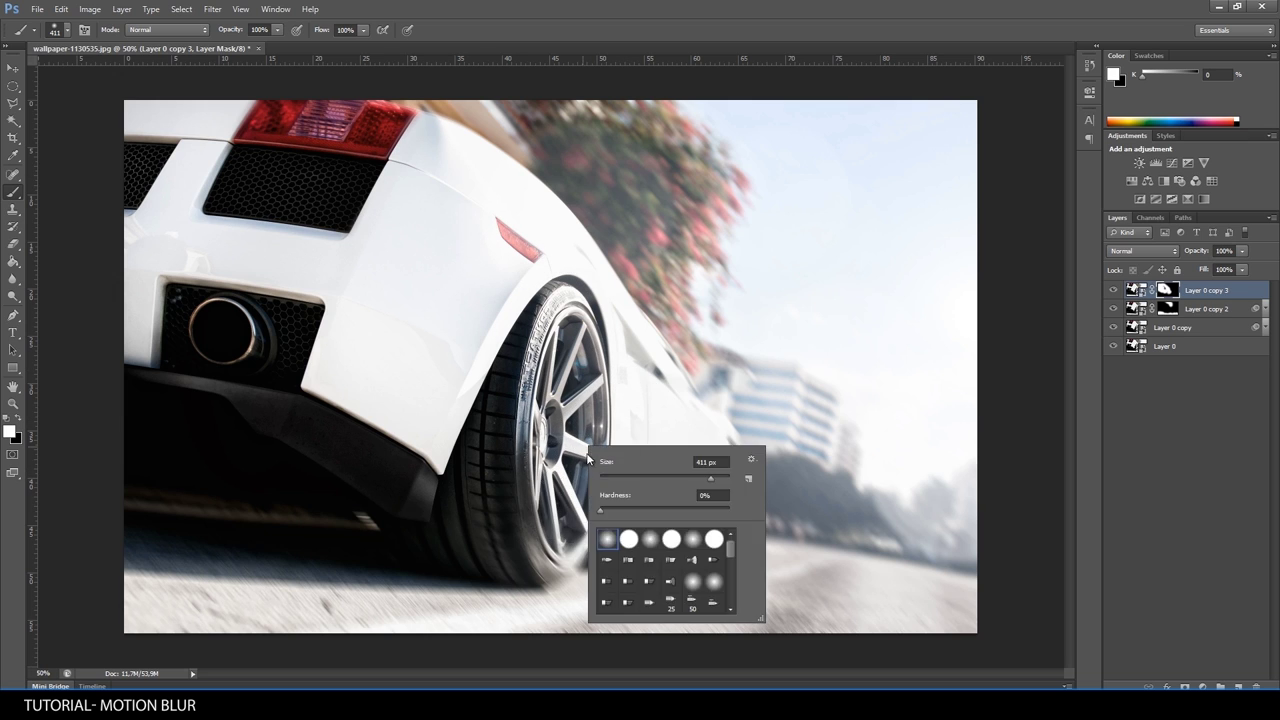
{"action": "type", "text": "110"}
{"action": "key", "text": "Return"}
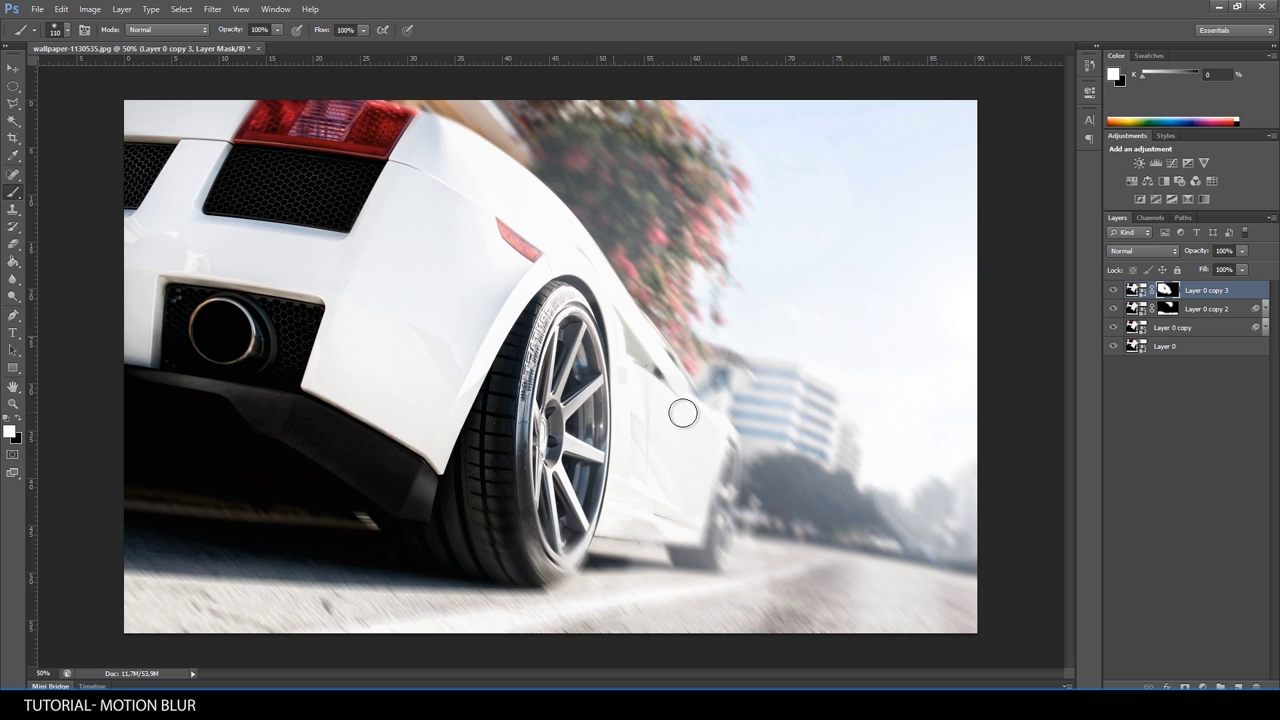
{"action": "mouse_move", "coordinate": [706, 447]}
{"action": "left_mouse_down"}
{"action": "mouse_move", "coordinate": [720, 455]}
{"action": "mouse_move", "coordinate": [698, 553]}
{"action": "left_mouse_up"}
{"action": "left_click", "coordinate": [683, 553]}
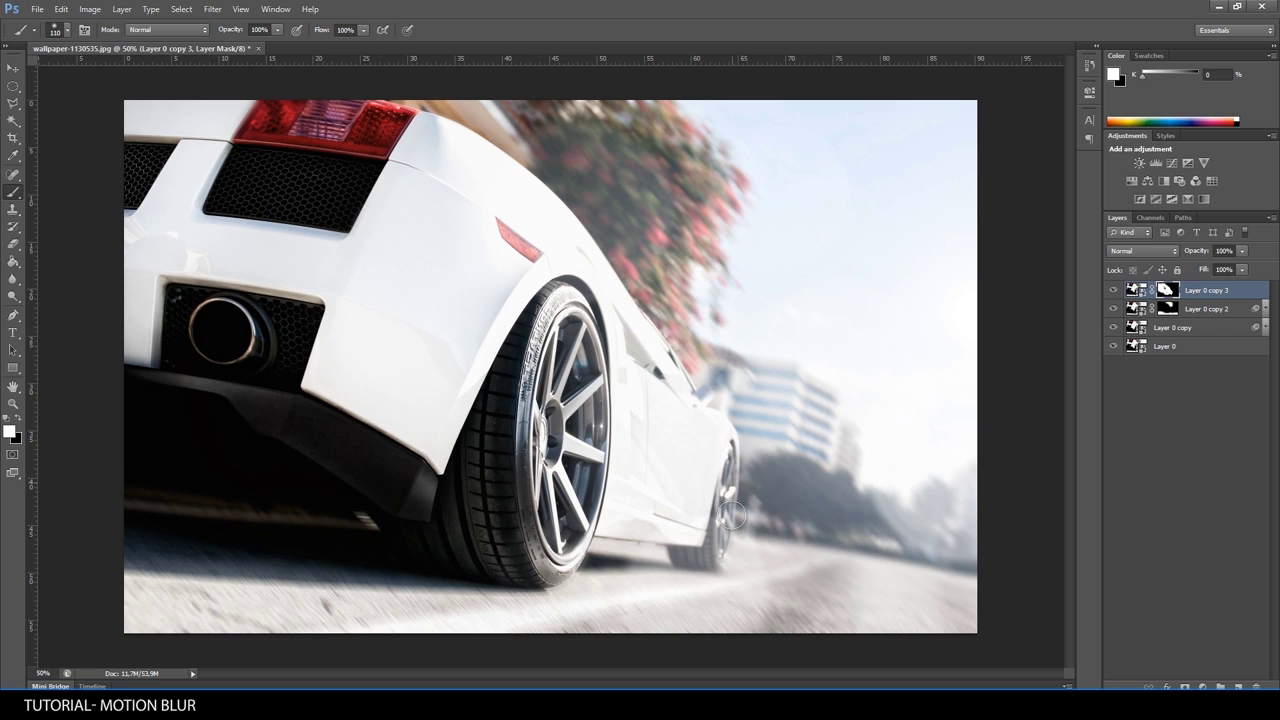
{"action": "left_click_drag", "start_coordinate": [713, 383], "coordinate": [740, 375]}
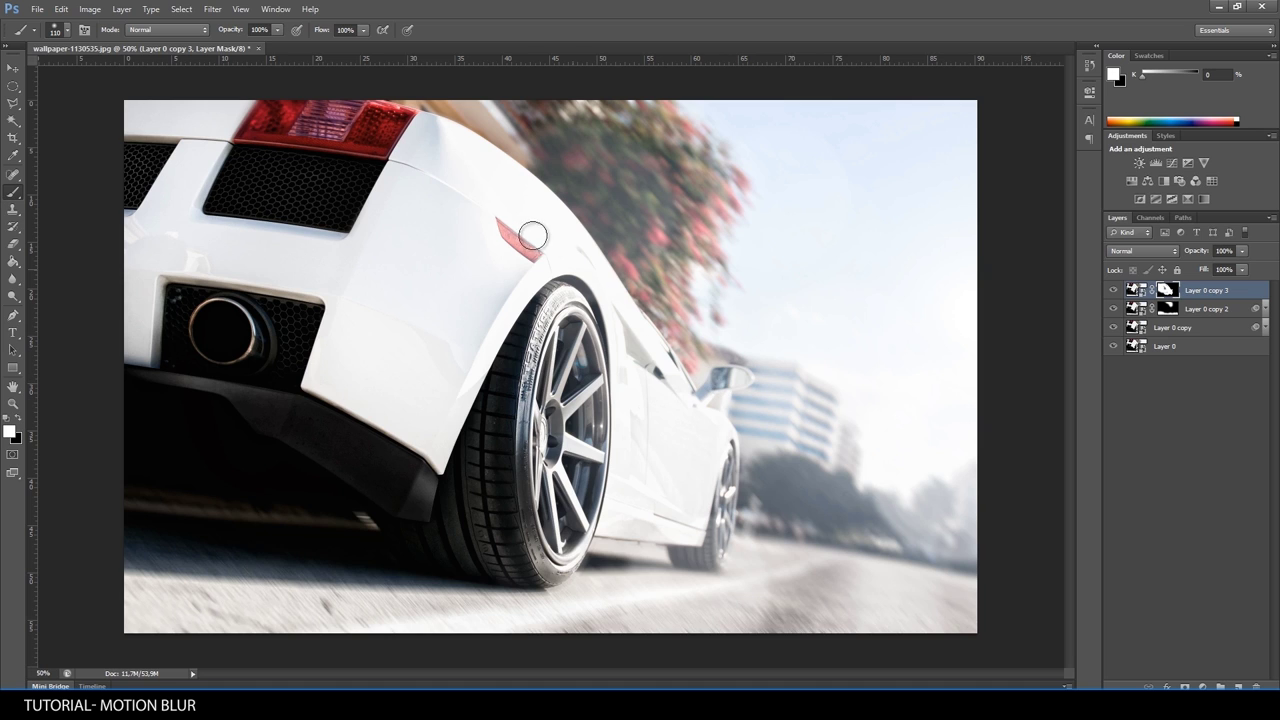
Toggle the motion blur layer to compare the result, then return to the Move tool.
{"action": "left_click", "coordinate": [1113, 327]}
{"action": "left_click", "coordinate": [1113, 328]}
{"action": "left_click", "coordinate": [1113, 328]}
{"action": "left_click", "coordinate": [1113, 328]}
{"action": "left_click", "coordinate": [1114, 327]}
{"action": "left_click", "coordinate": [13, 69]}
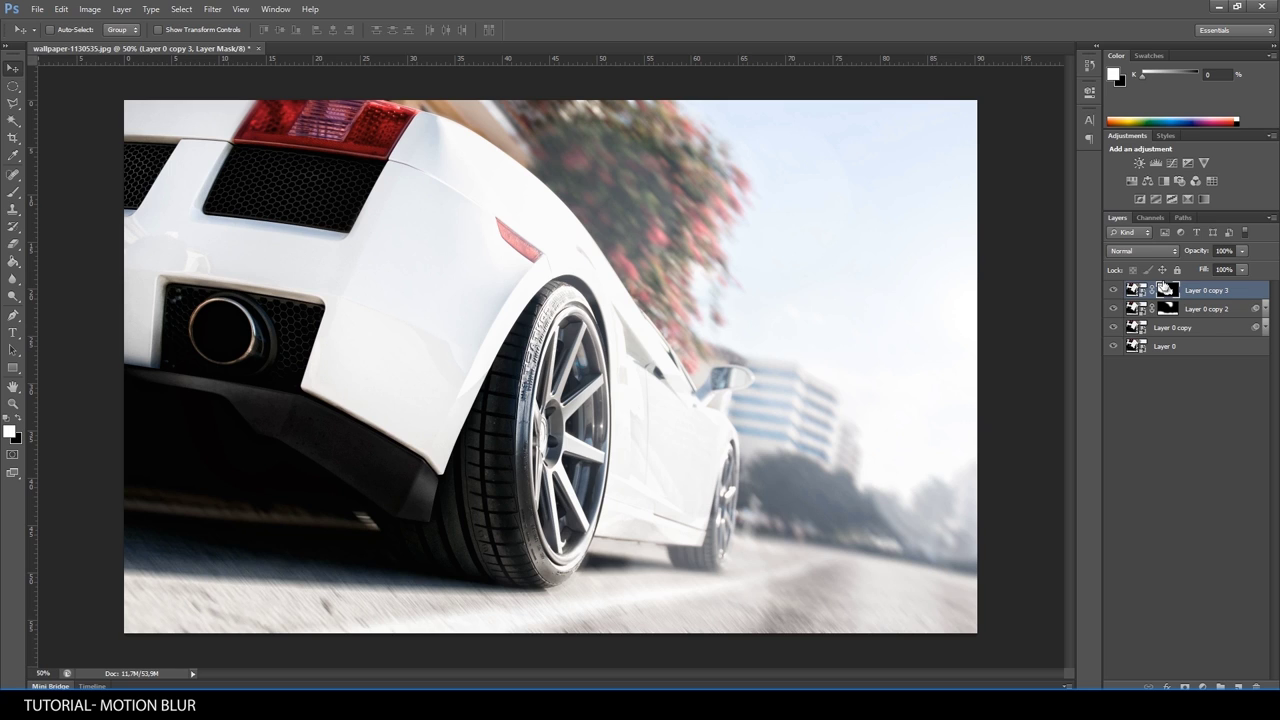
View Layer 0 copy 3's mask on its own and undo a trial Eraser stroke.
{"action": "left_click", "coordinate": [1165, 290], "text": "alt"}
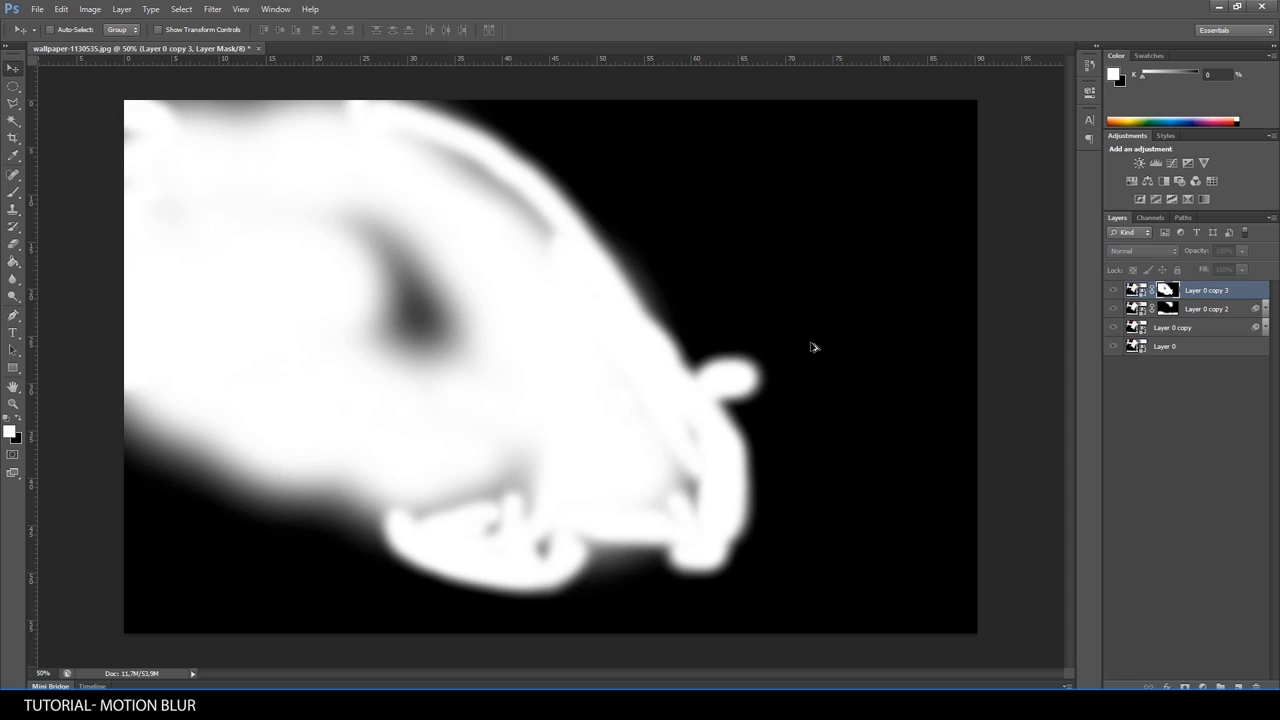
{"action": "left_click", "coordinate": [12, 226]}
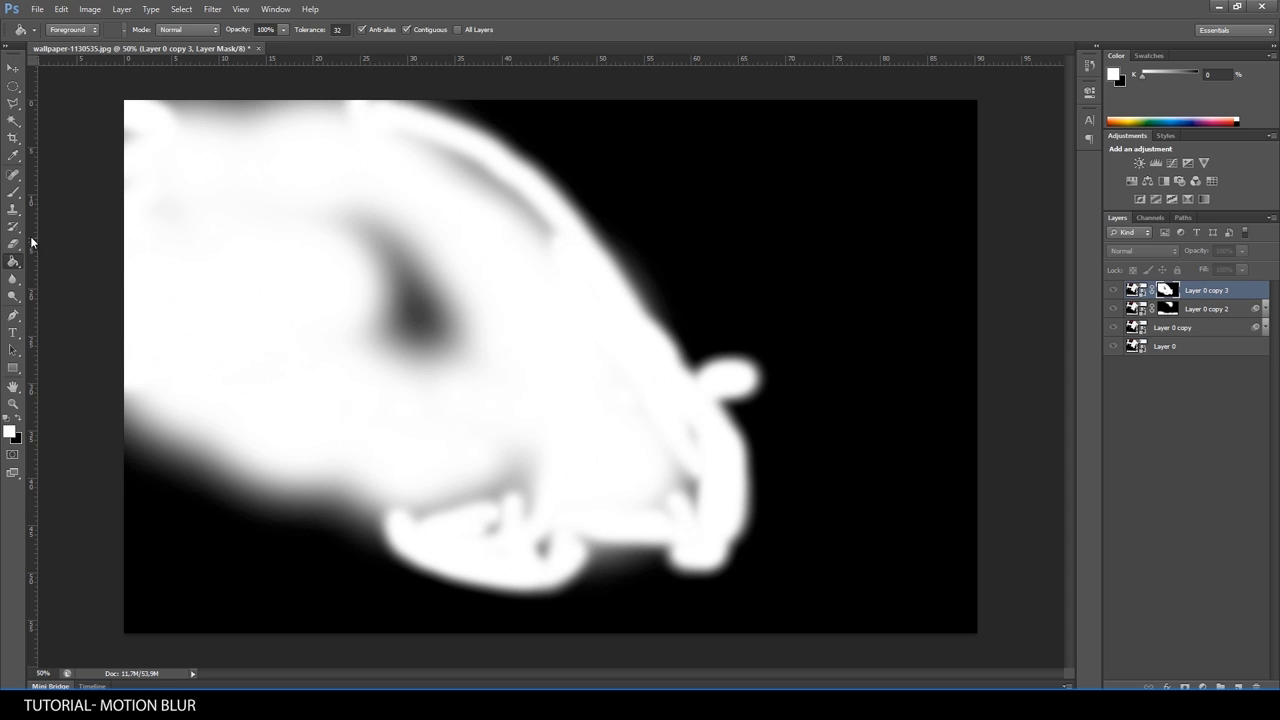
{"action": "left_click_drag", "start_coordinate": [435, 335], "coordinate": [368, 228]}
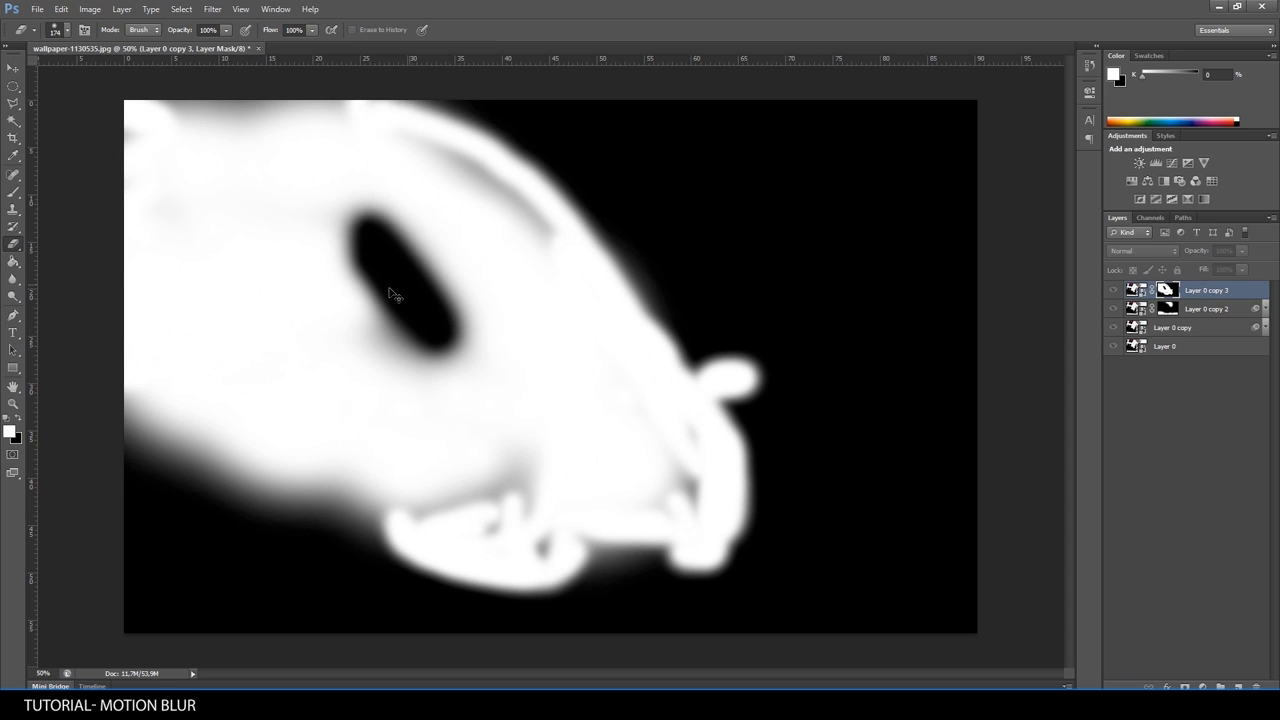
{"action": "key", "text": "ctrl+z"}
Brush white over the grey mask patches by the wheels and top edge, then return to the image.
{"action": "left_click", "coordinate": [12, 191]}
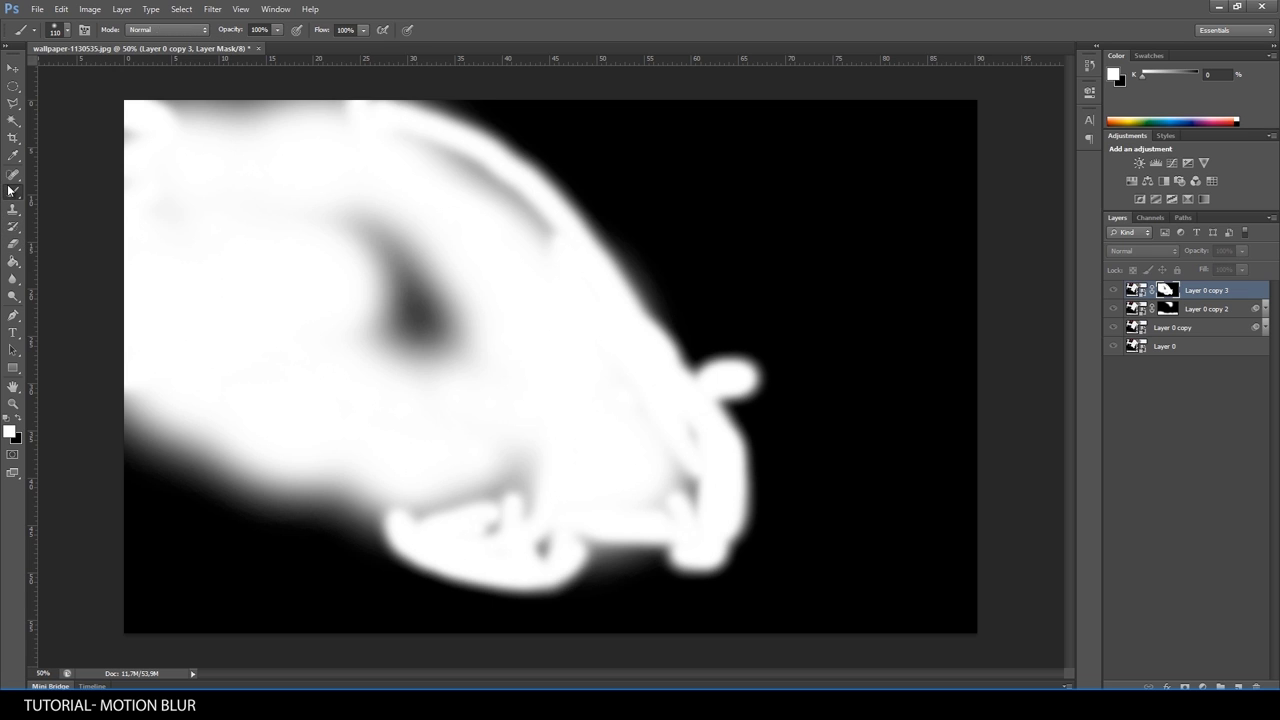
{"action": "mouse_move", "coordinate": [362, 228]}
{"action": "left_mouse_down"}
{"action": "mouse_move", "coordinate": [394, 323]}
{"action": "mouse_move", "coordinate": [454, 374]}
{"action": "mouse_move", "coordinate": [466, 337]}
{"action": "mouse_move", "coordinate": [435, 312]}
{"action": "mouse_move", "coordinate": [395, 225]}
{"action": "left_mouse_up"}
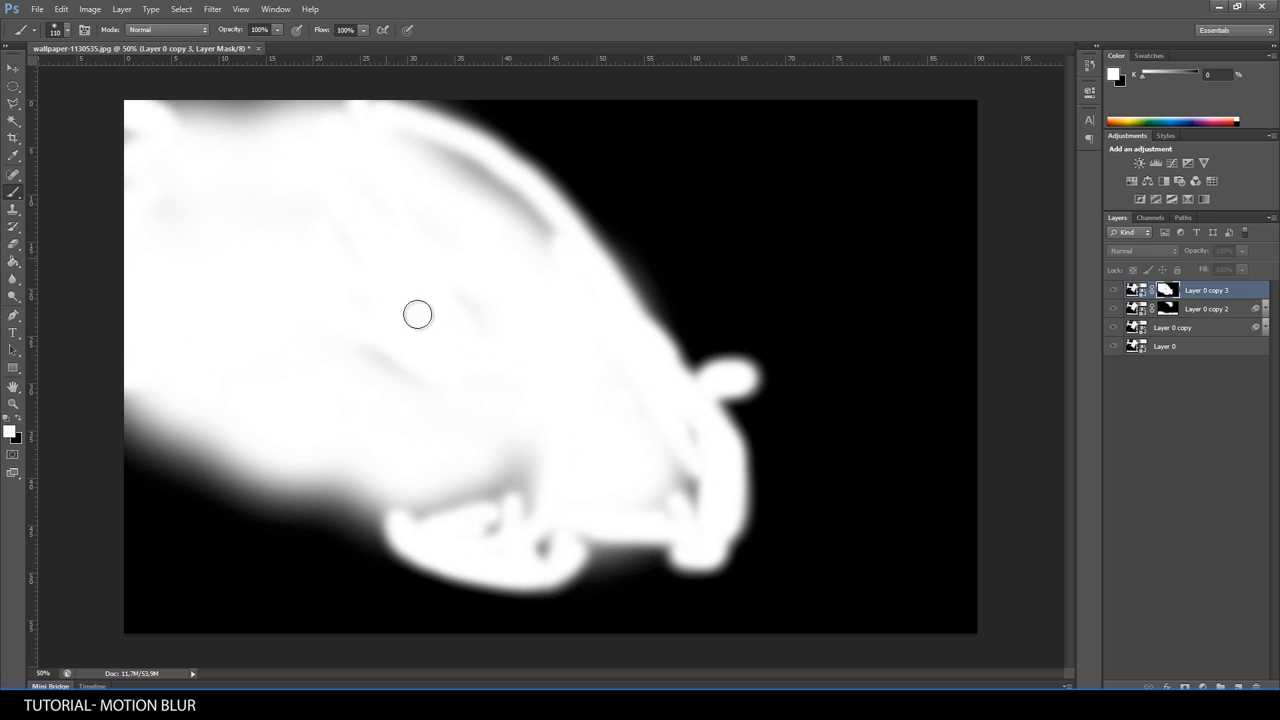
{"action": "mouse_move", "coordinate": [497, 457]}
{"action": "left_mouse_down"}
{"action": "mouse_move", "coordinate": [554, 451]}
{"action": "mouse_move", "coordinate": [549, 477]}
{"action": "mouse_move", "coordinate": [463, 494]}
{"action": "mouse_move", "coordinate": [552, 534]}
{"action": "left_mouse_up"}
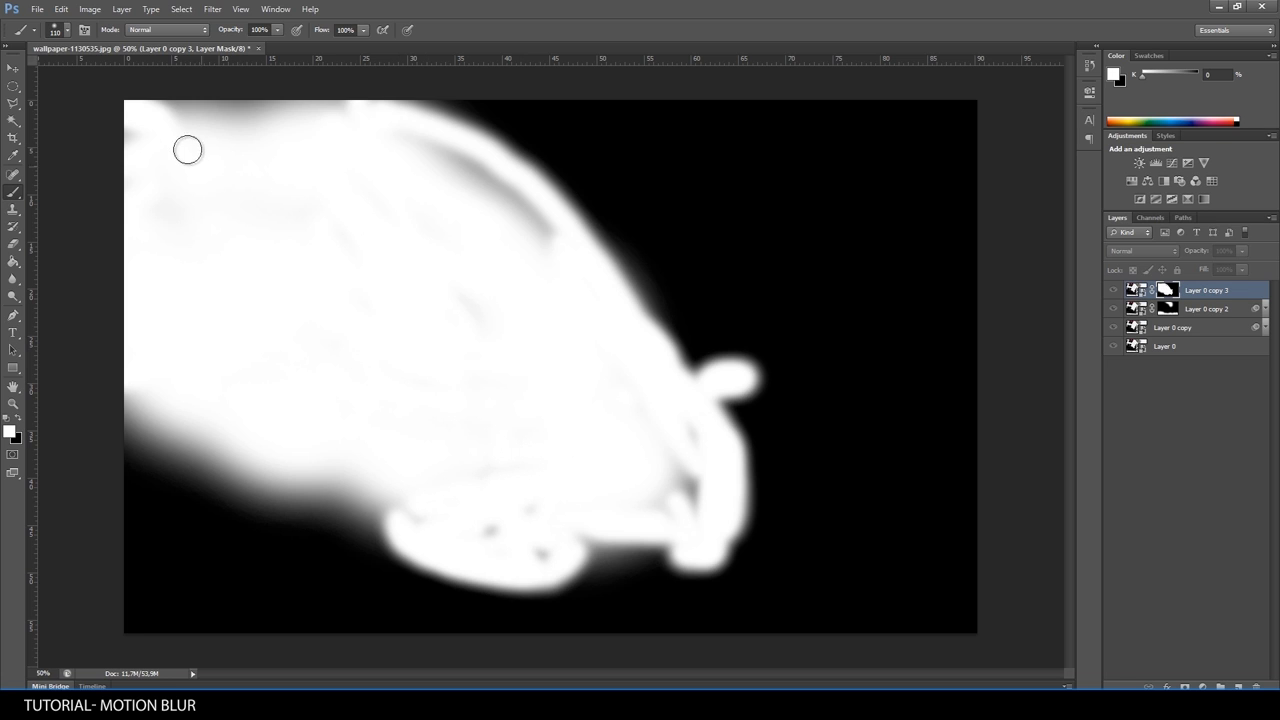
{"action": "left_click_drag", "start_coordinate": [508, 189], "coordinate": [503, 180]}
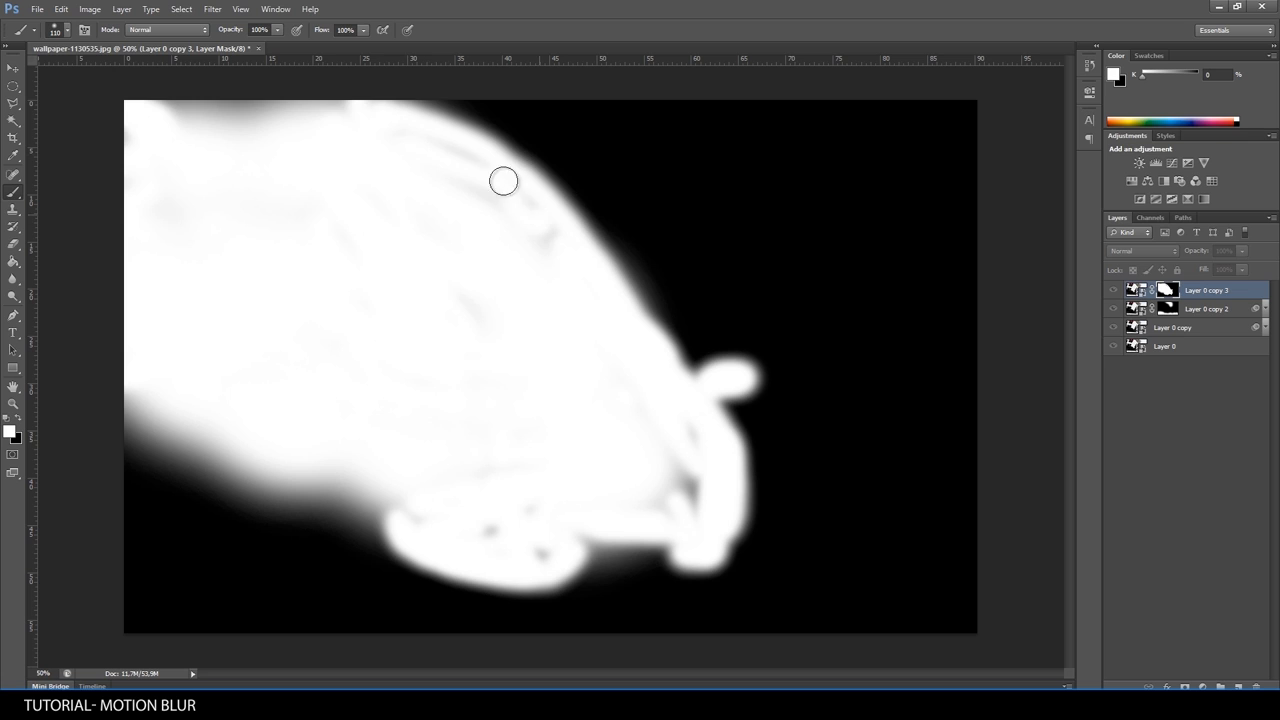
{"action": "left_click_drag", "start_coordinate": [676, 471], "coordinate": [689, 503]}
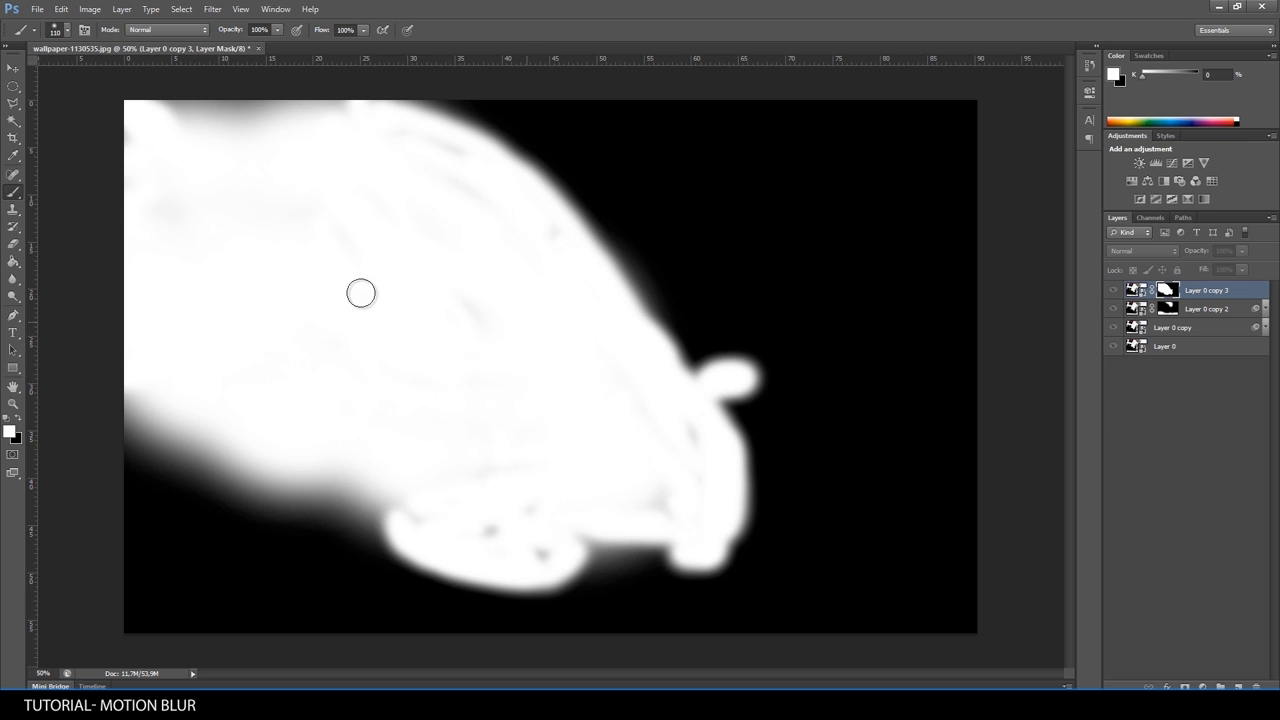
{"action": "left_click_drag", "start_coordinate": [153, 121], "coordinate": [189, 103]}
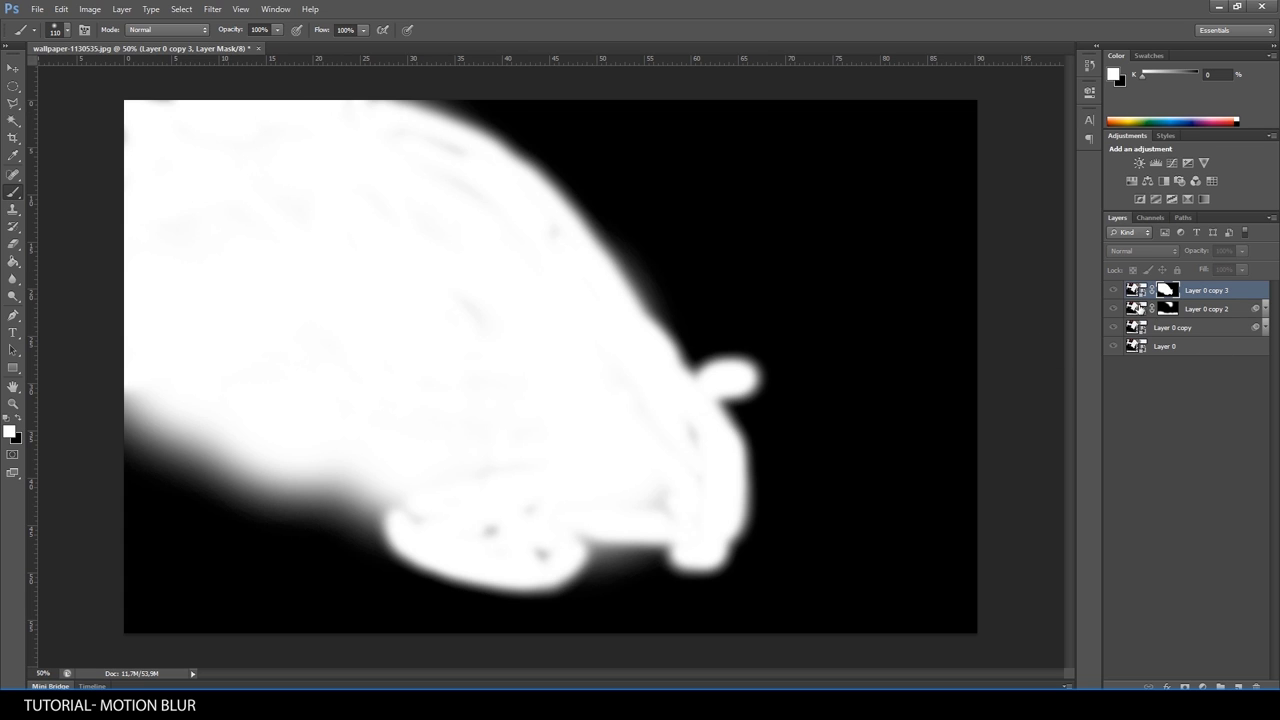
{"action": "left_click", "coordinate": [1131, 291]}
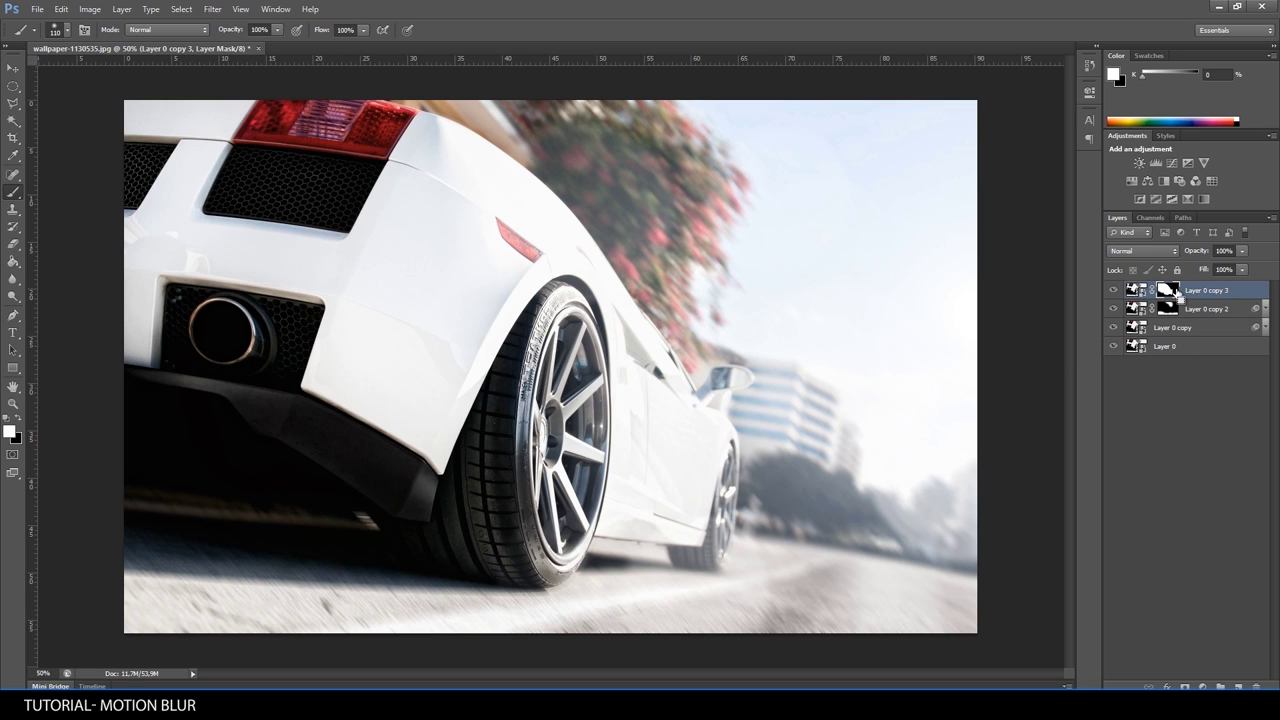
Load the car mask as a selection, inspect its edge, then deselect.
{"action": "left_click", "coordinate": [1176, 290], "text": "ctrl"}
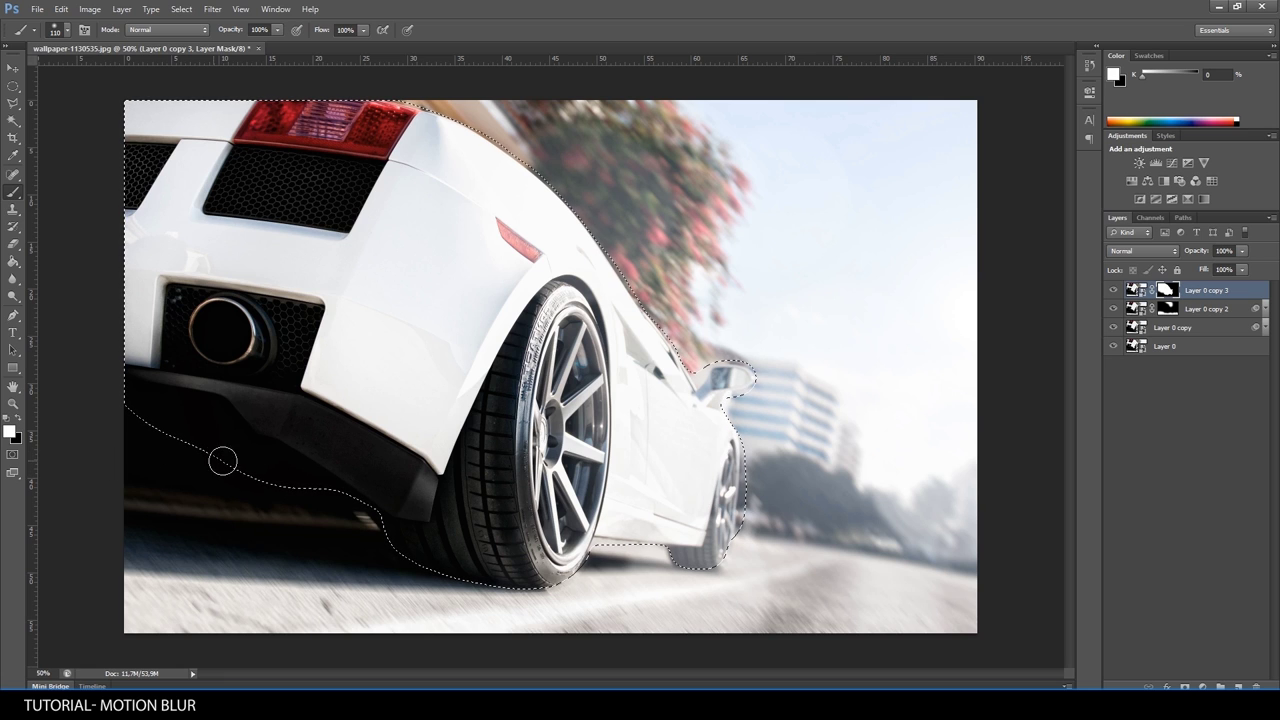
{"action": "left_click", "coordinate": [1134, 291]}
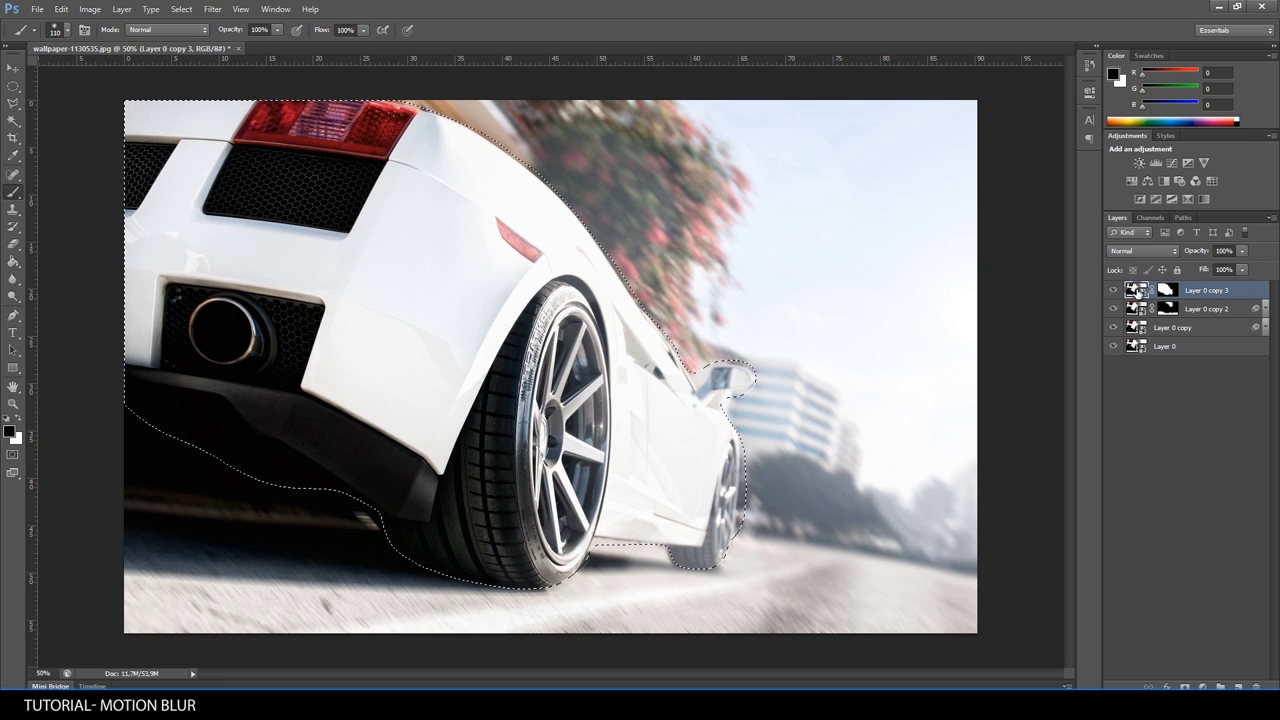
{"action": "left_click", "coordinate": [1167, 291], "text": "alt"}
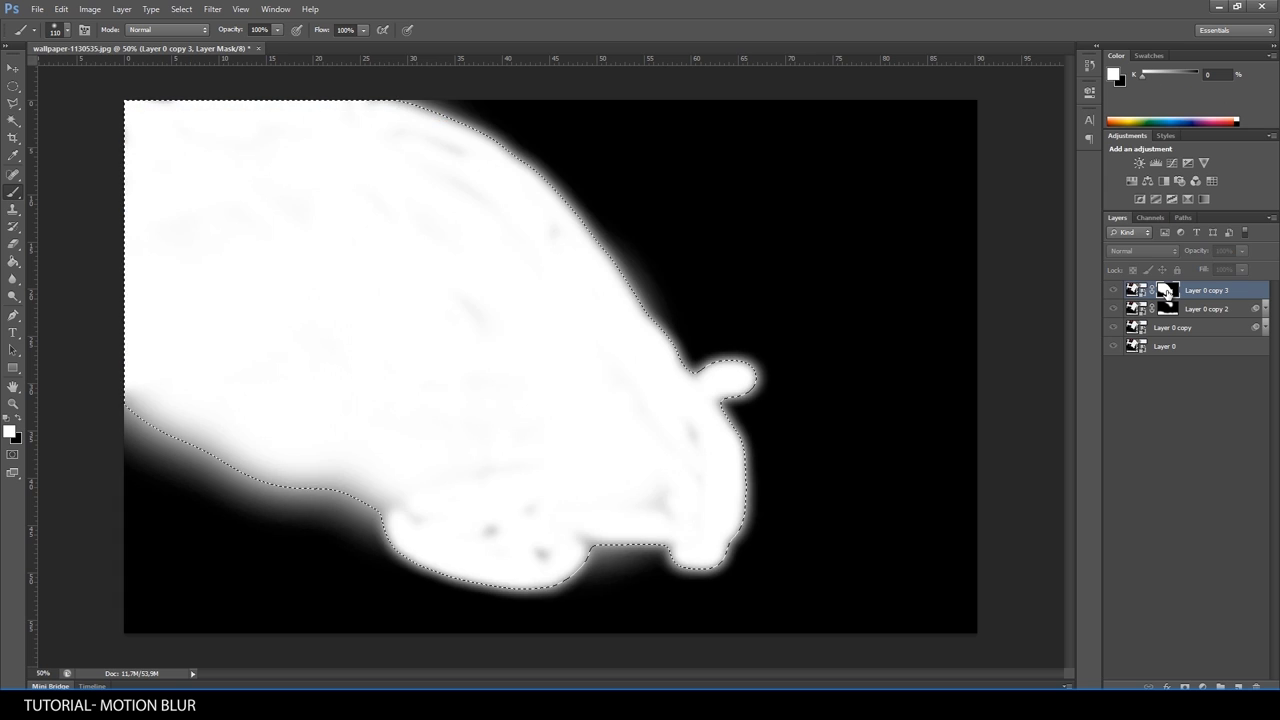
{"action": "left_click", "coordinate": [1167, 291], "text": "alt"}
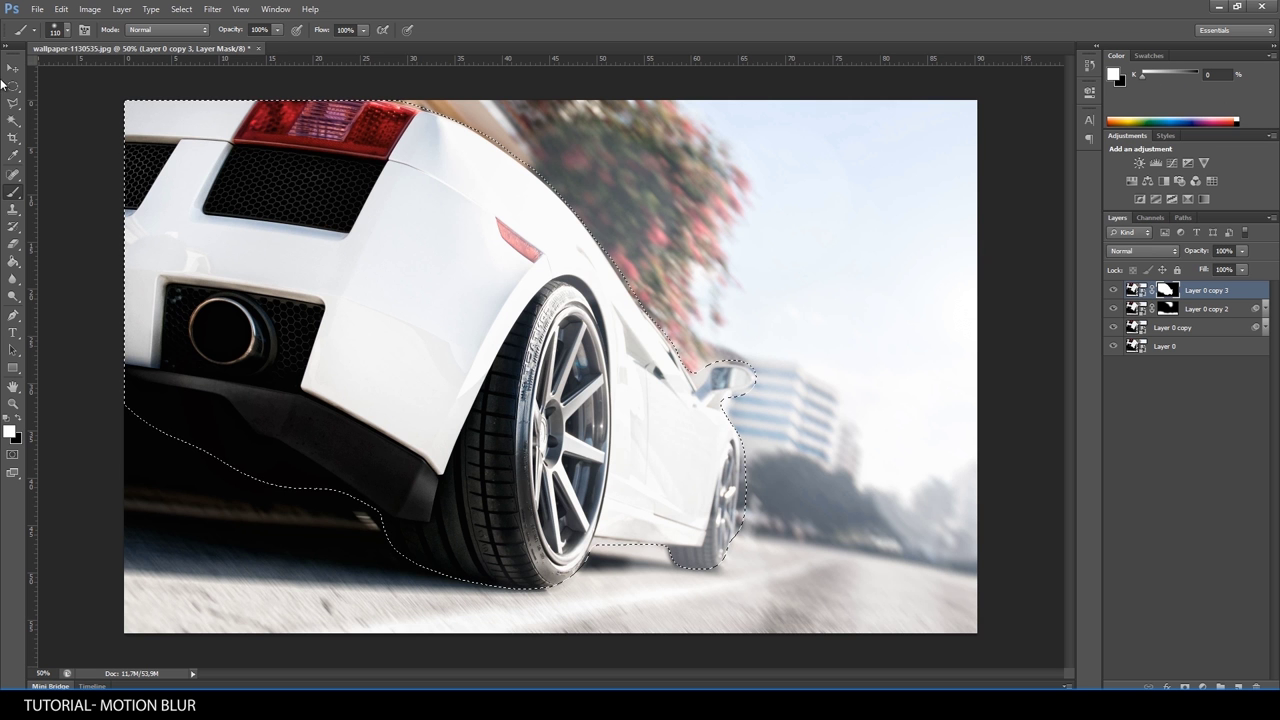
{"action": "key", "text": "ctrl+d"}
Reselect the Brush and make Layer 0 the active layer.
{"action": "left_click", "coordinate": [13, 68]}
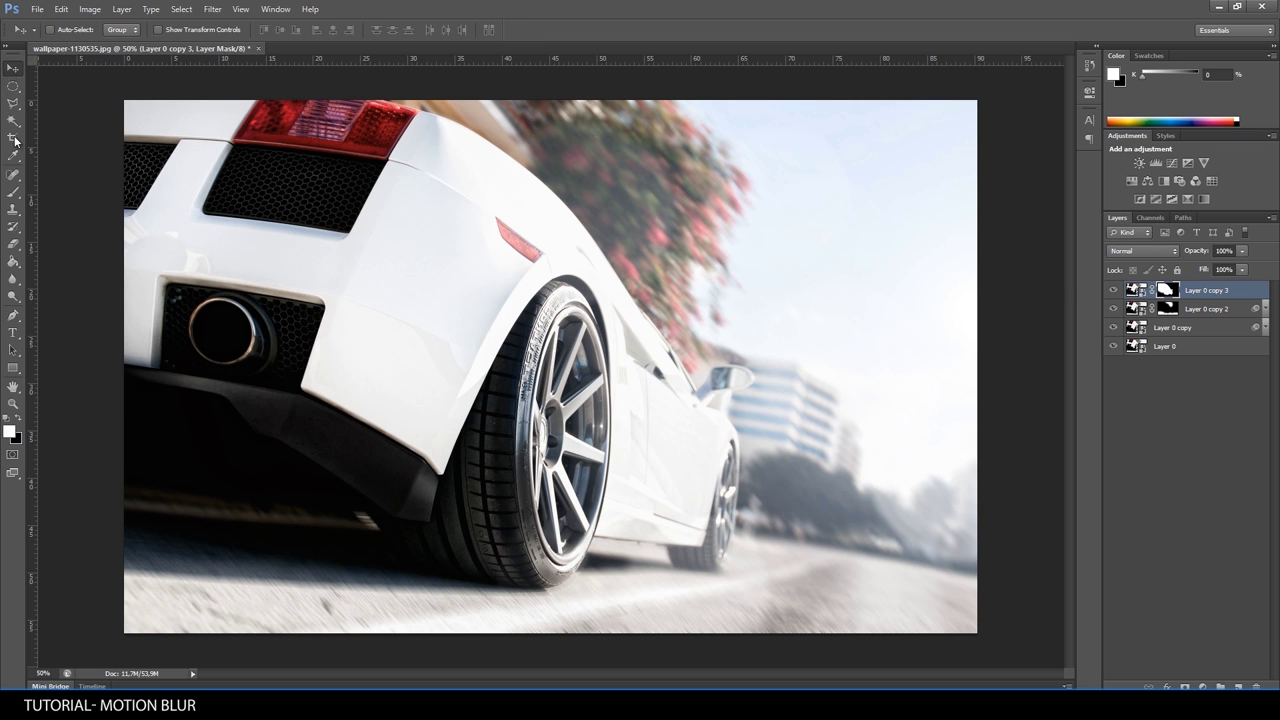
{"action": "left_click", "coordinate": [12, 194]}
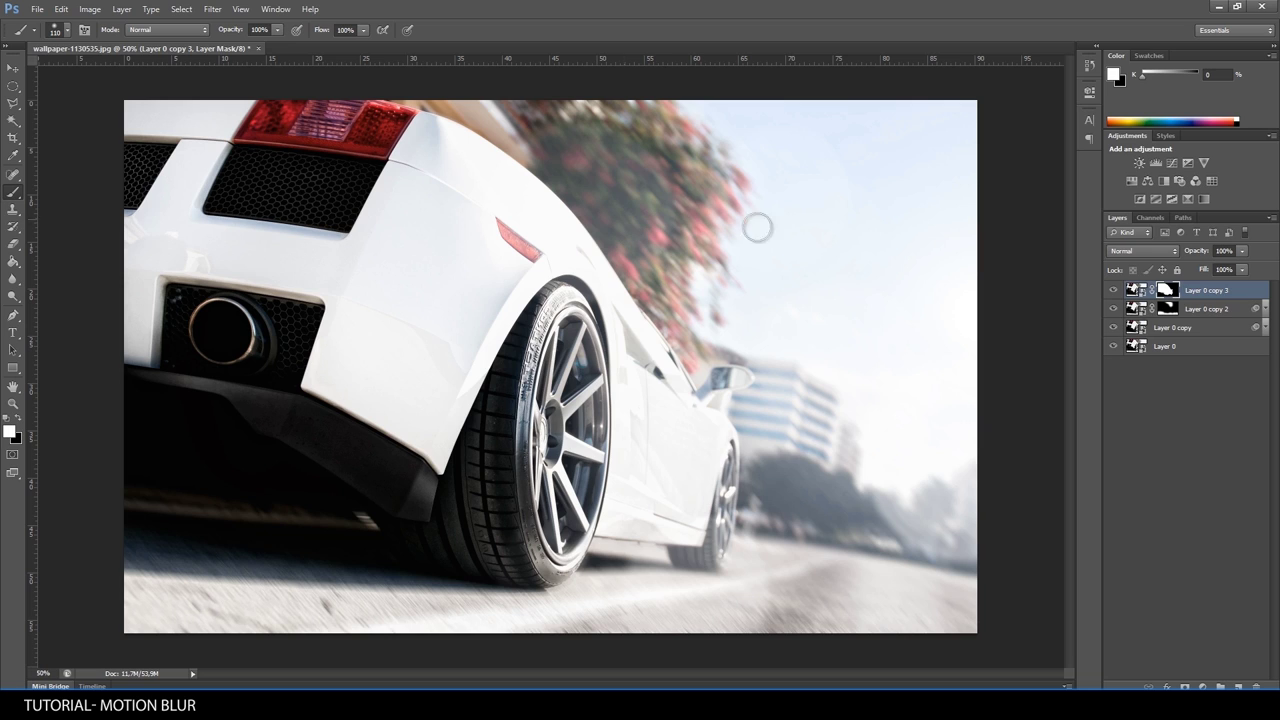
{"action": "left_click", "coordinate": [1166, 348]}
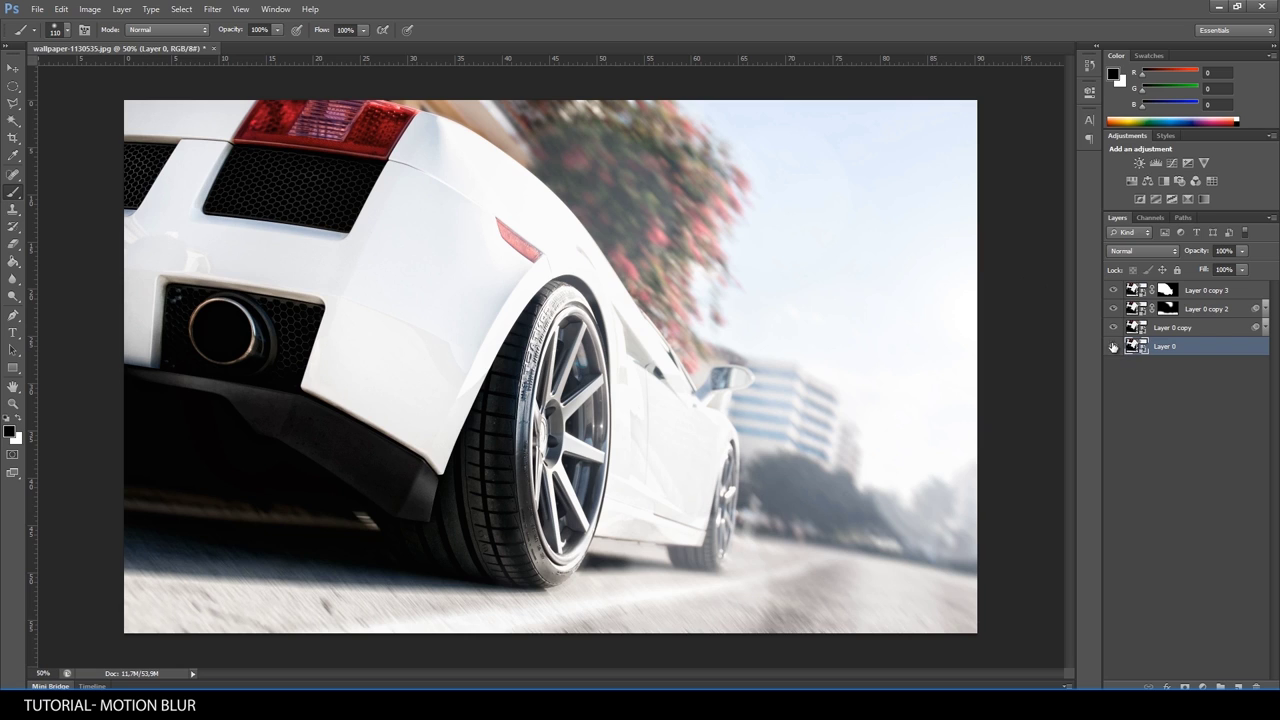
Draw an elliptical selection over the near wheel and rotate it about 2° to fit the rim.
{"action": "left_click", "coordinate": [9, 88]}
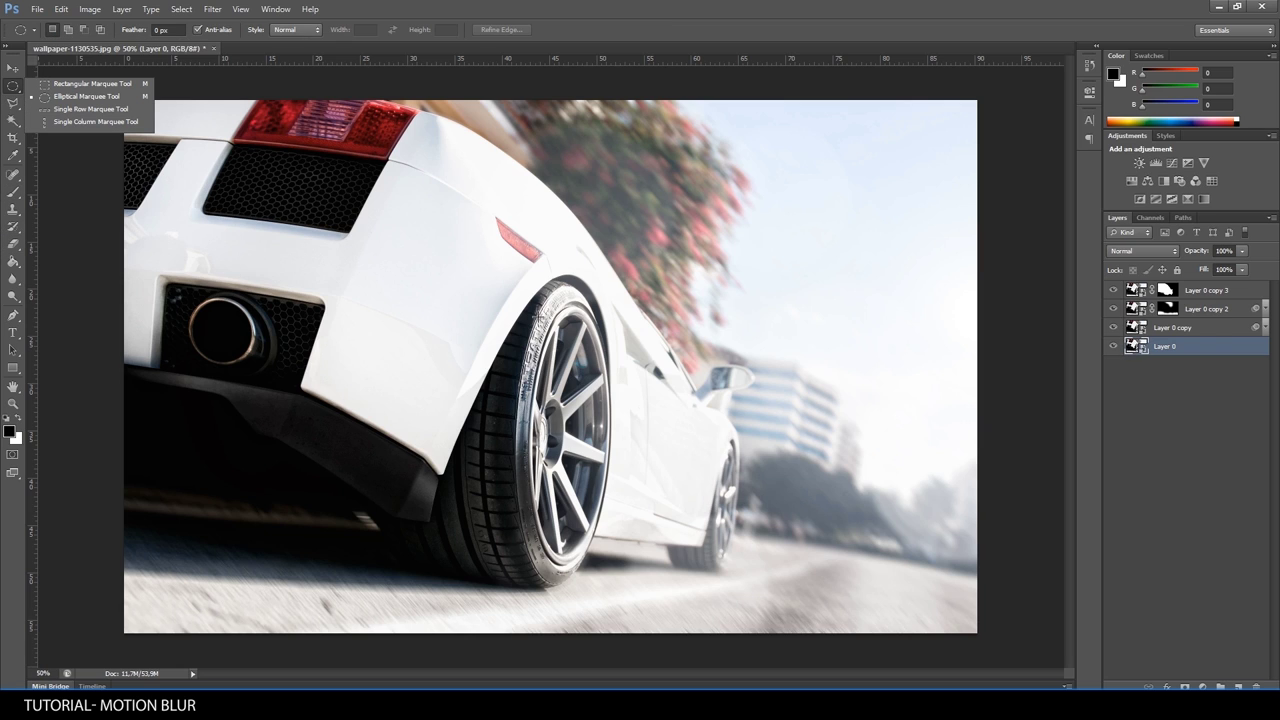
{"action": "left_click", "coordinate": [87, 96]}
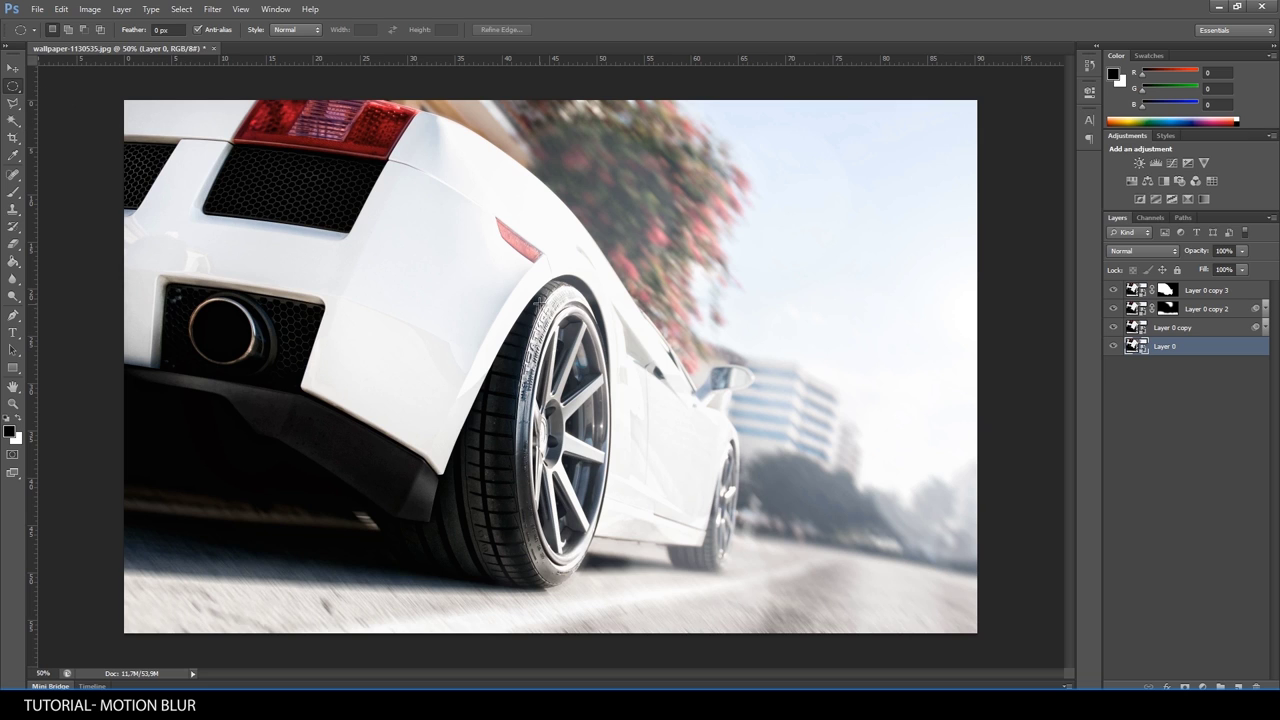
{"action": "left_click_drag", "start_coordinate": [541, 300], "coordinate": [624, 570]}
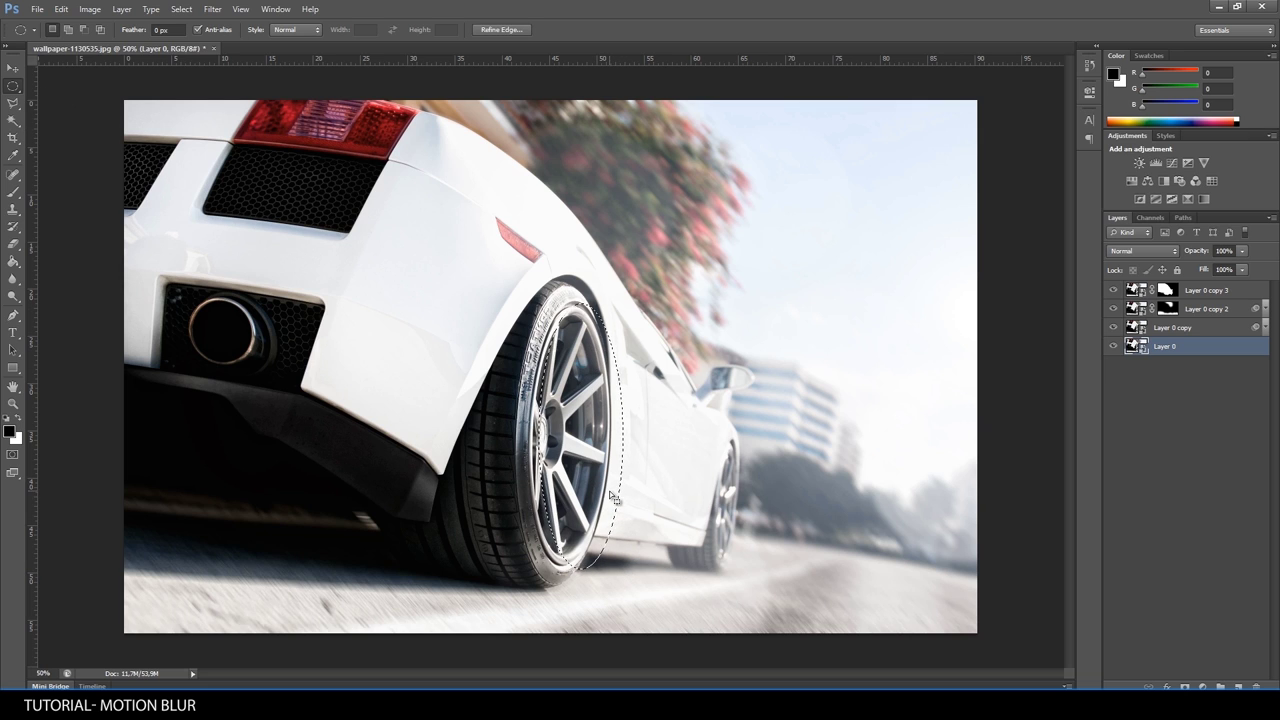
{"action": "left_click_drag", "start_coordinate": [614, 497], "coordinate": [605, 485]}
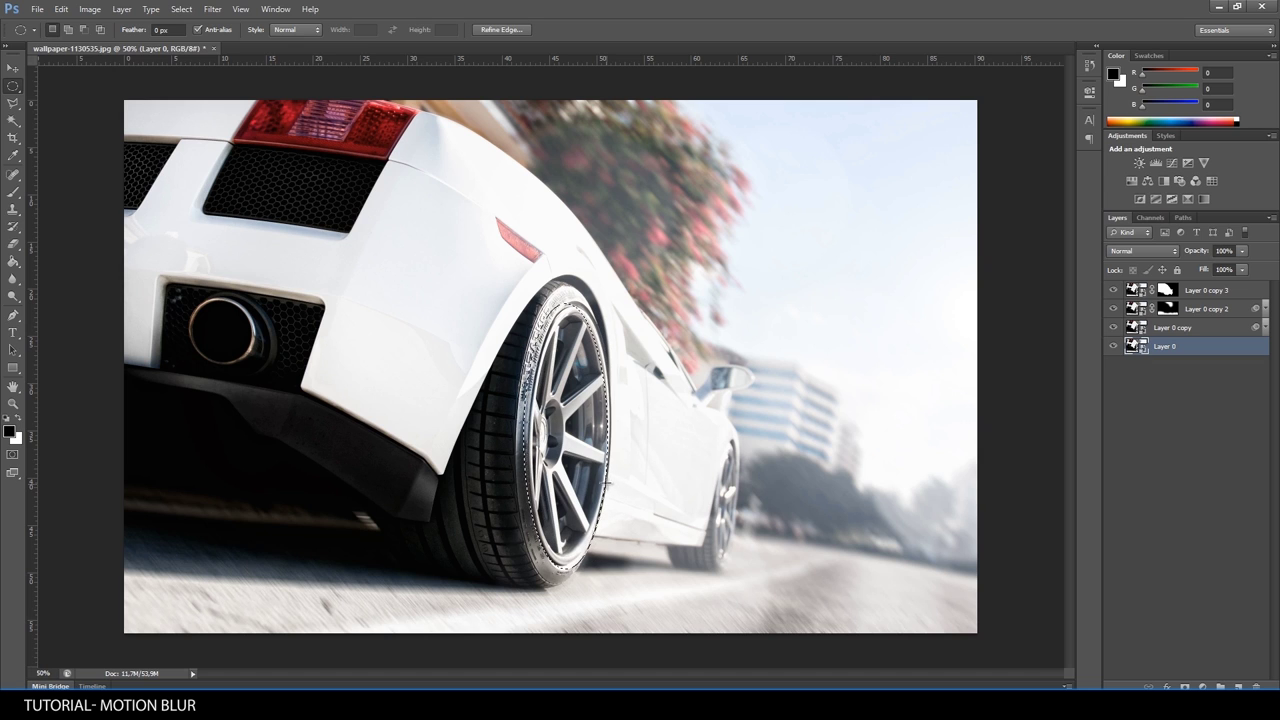
{"action": "right_click", "coordinate": [557, 510]}
{"action": "left_click", "coordinate": [640, 590]}
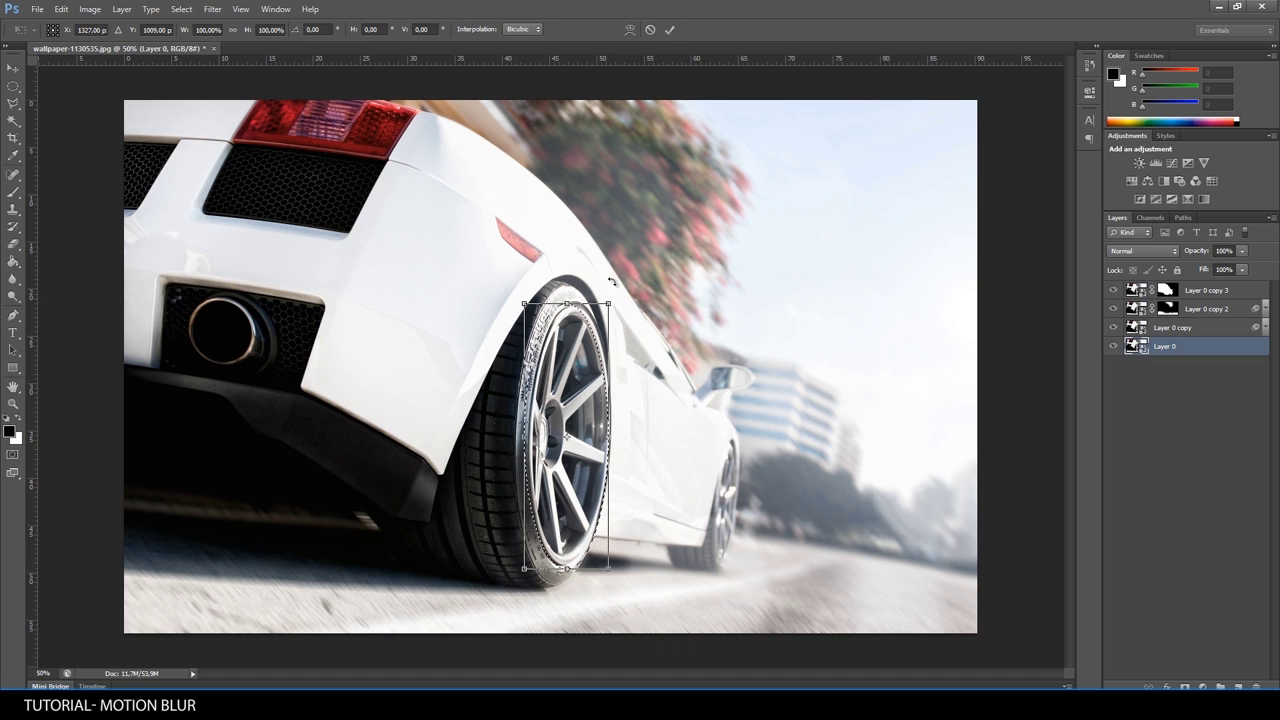
{"action": "left_click_drag", "start_coordinate": [611, 283], "coordinate": [668, 262]}
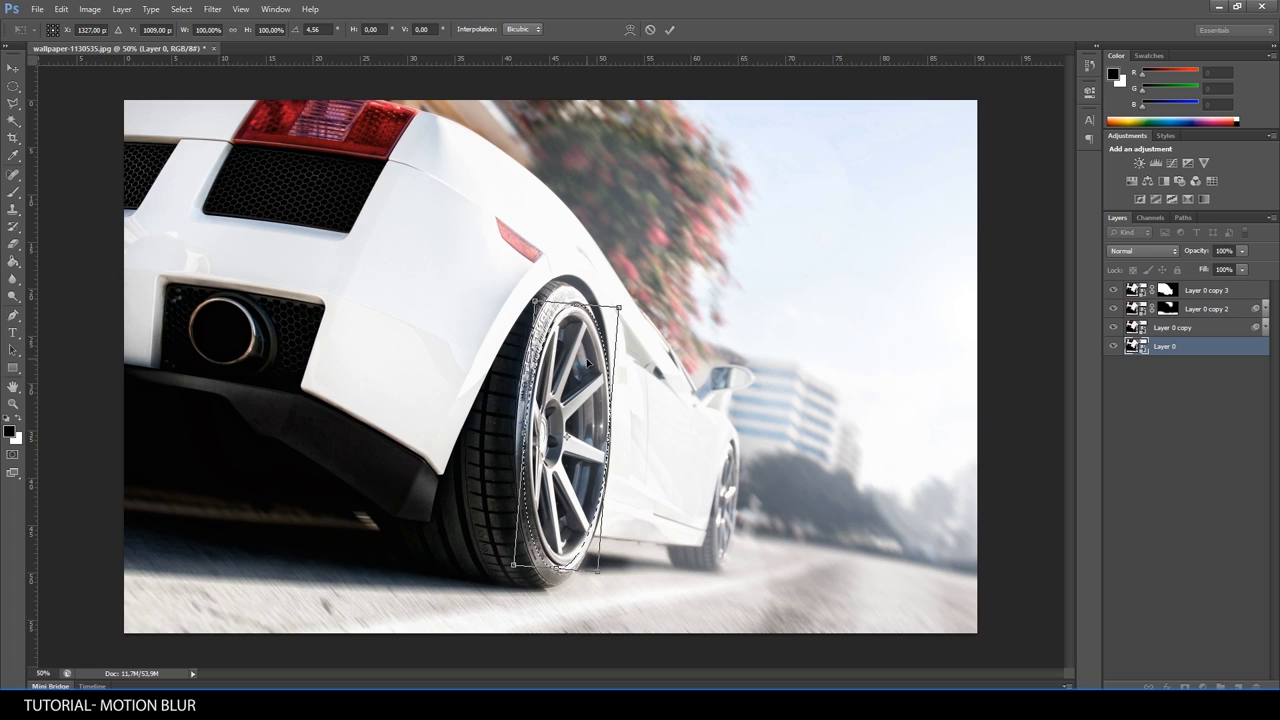
{"action": "left_click_drag", "start_coordinate": [592, 365], "coordinate": [603, 400]}
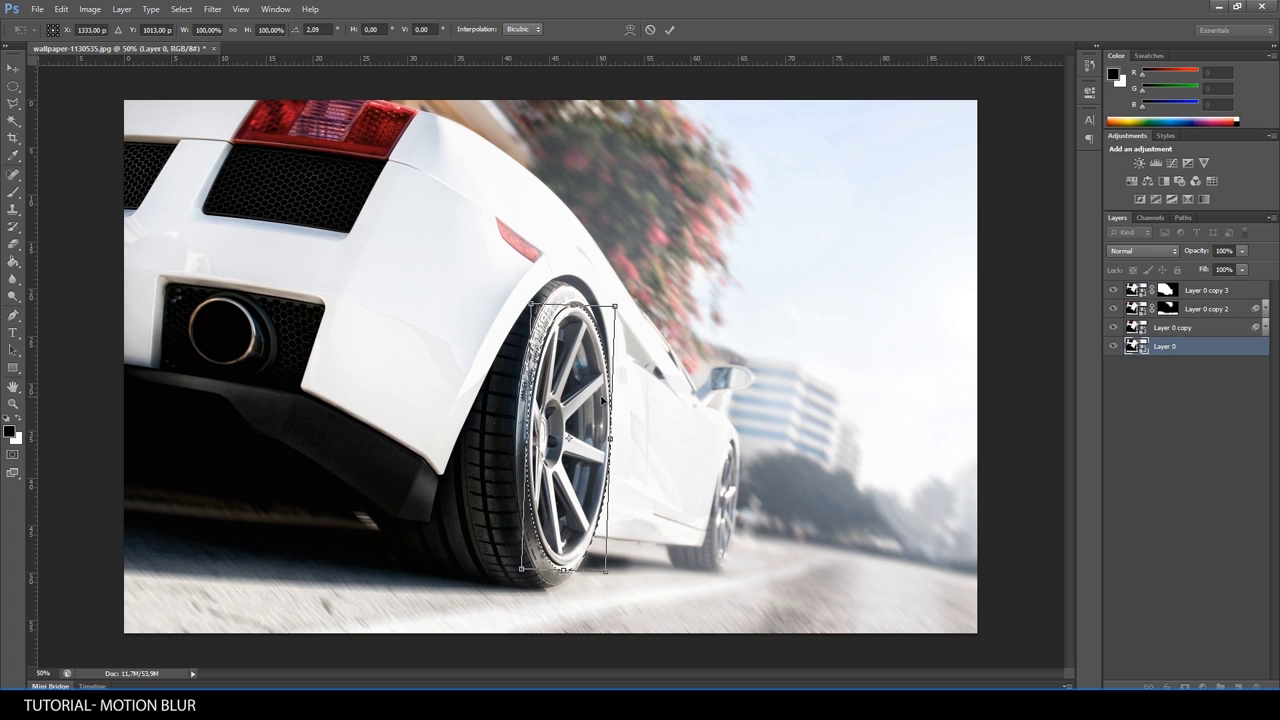
{"action": "key", "text": "Return"}
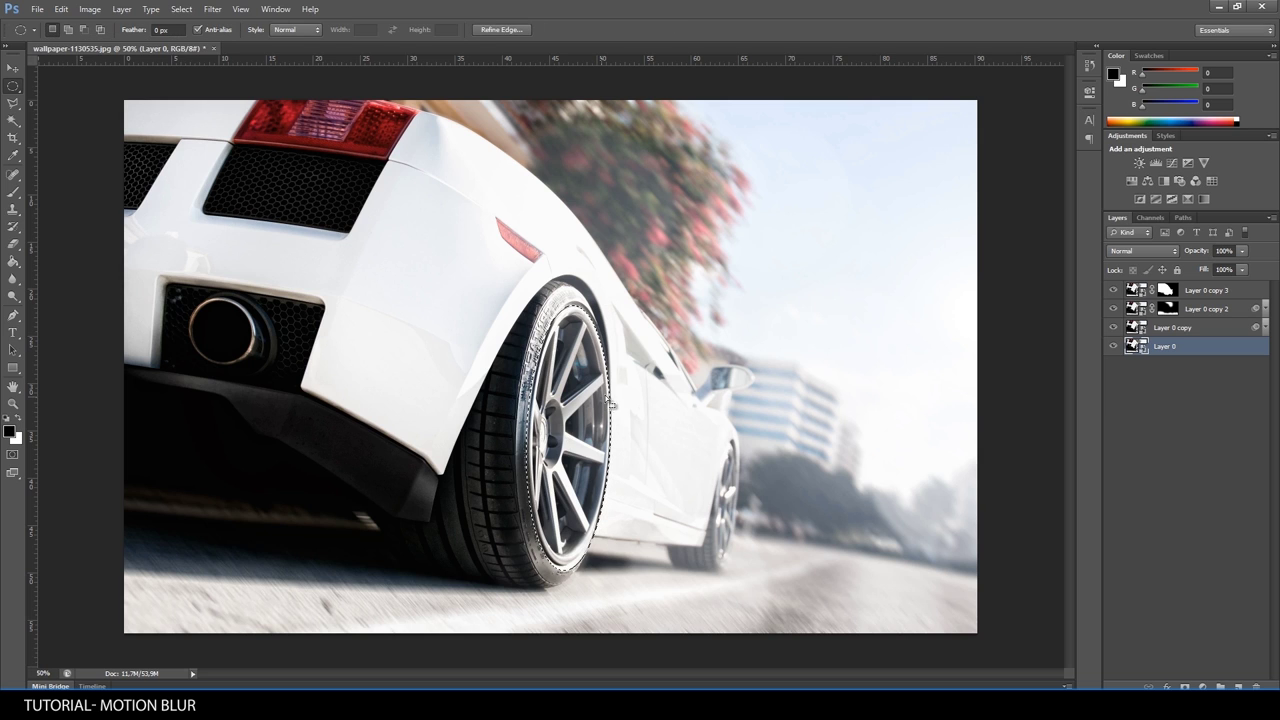
Copy the wheel selection to a new Layer 1 and move it to the top of the stack.
{"action": "right_click", "coordinate": [566, 386]}
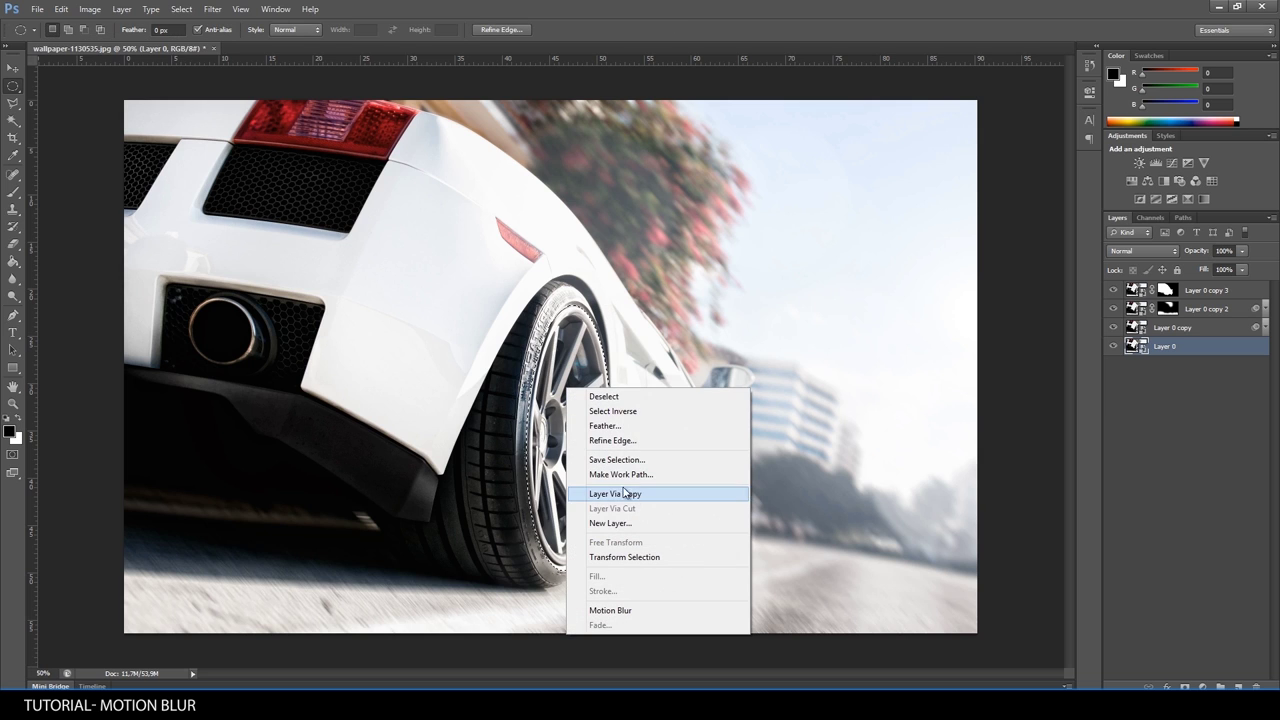
{"action": "right_click", "coordinate": [560, 343]}
{"action": "left_click", "coordinate": [648, 449]}
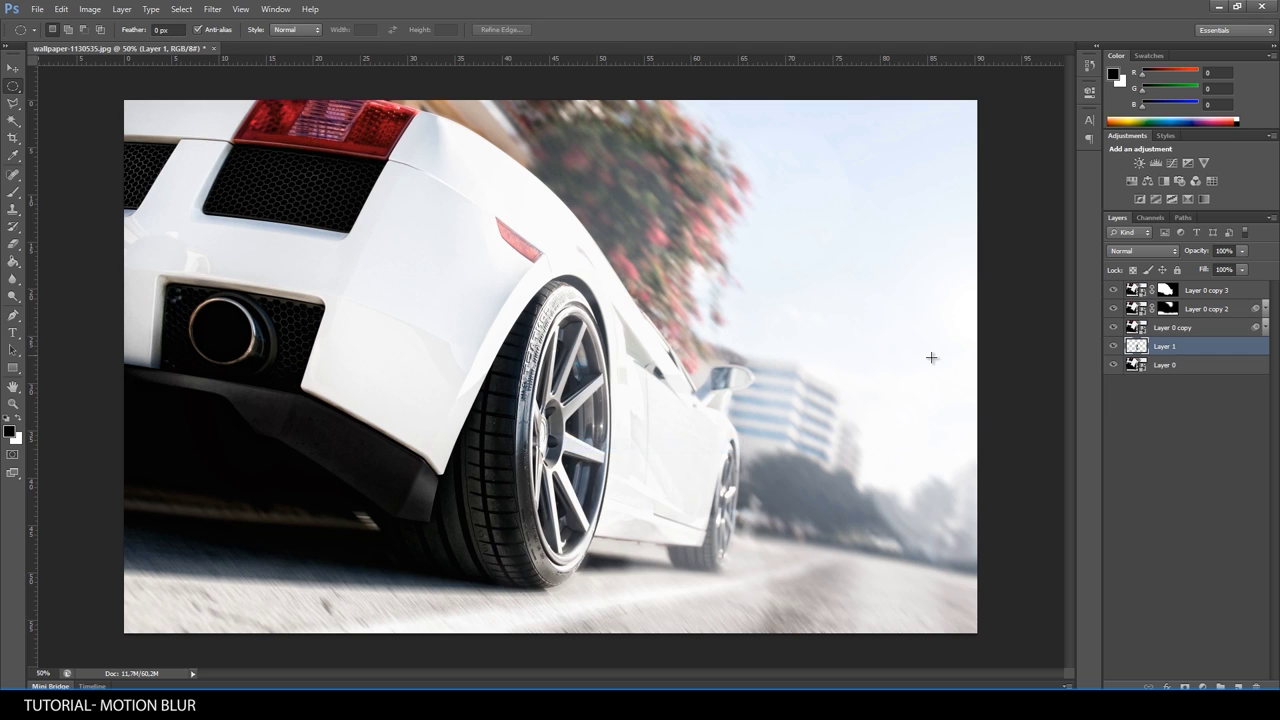
{"action": "left_click_drag", "start_coordinate": [1165, 343], "coordinate": [1165, 286]}
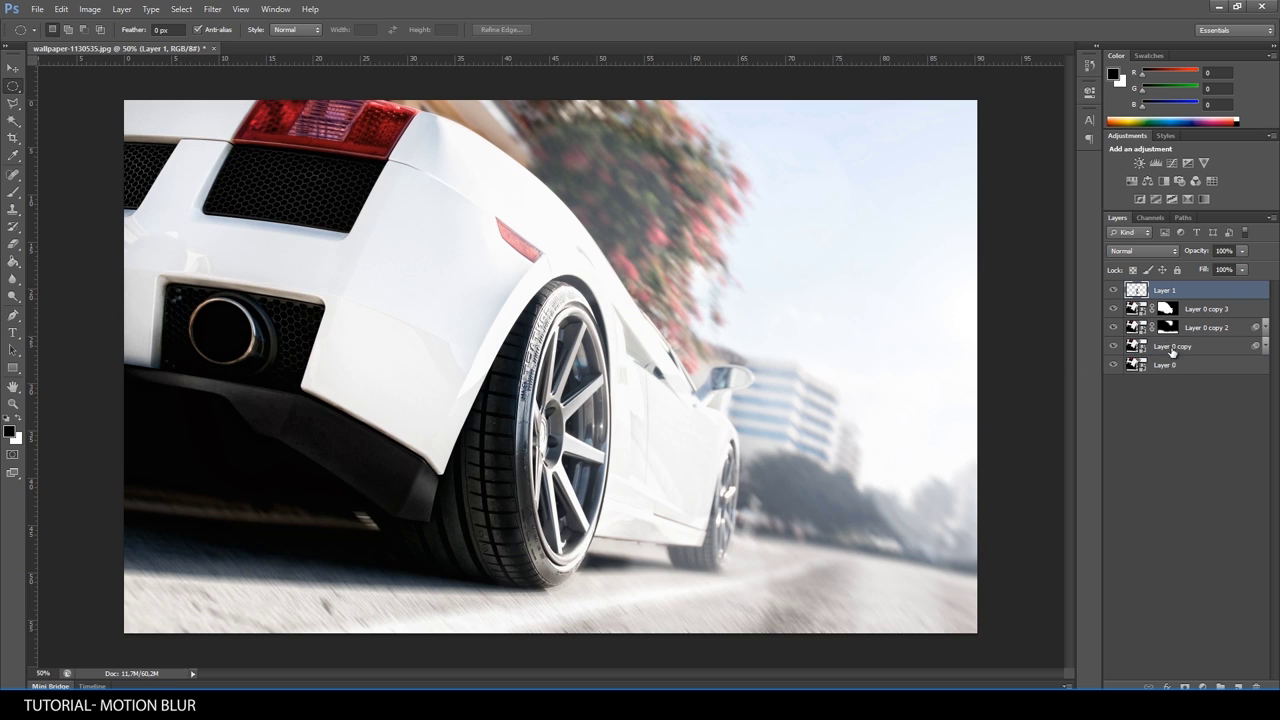
Select Layer 0 and zoom in on the blurred far front wheel.
{"action": "left_click", "coordinate": [1166, 366]}
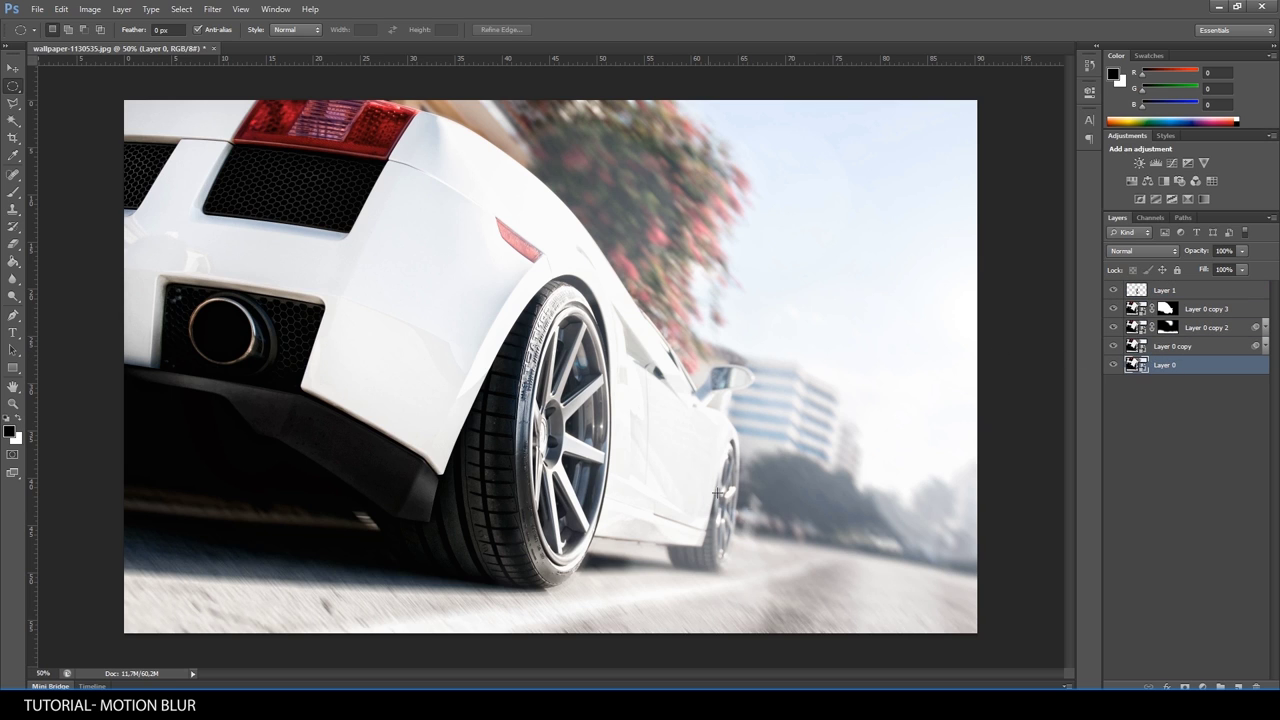
{"action": "scroll", "coordinate": [740, 462], "scroll_direction": "up", "scroll_amount": 1}
{"action": "scroll", "coordinate": [745, 452], "scroll_direction": "up", "scroll_amount": 1}
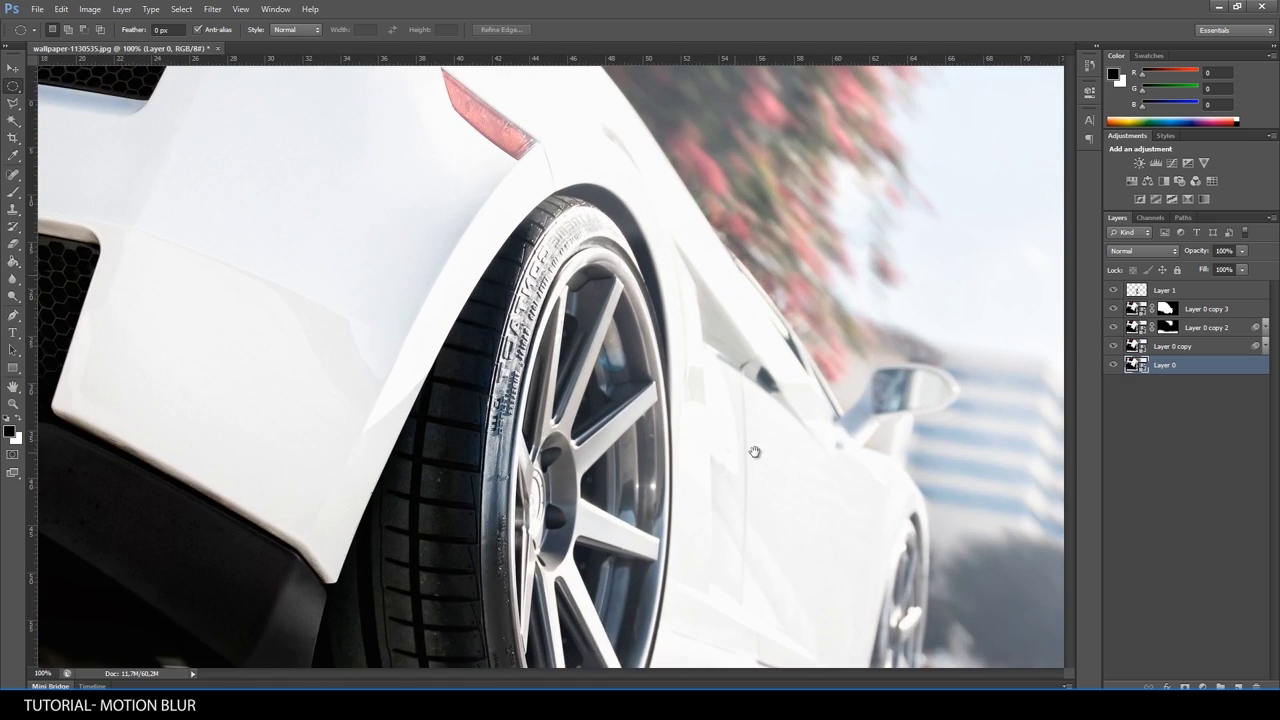
{"action": "left_click_drag", "start_coordinate": [751, 446], "coordinate": [519, 296]}
{"action": "scroll", "coordinate": [510, 295], "scroll_direction": "up", "scroll_amount": 1}
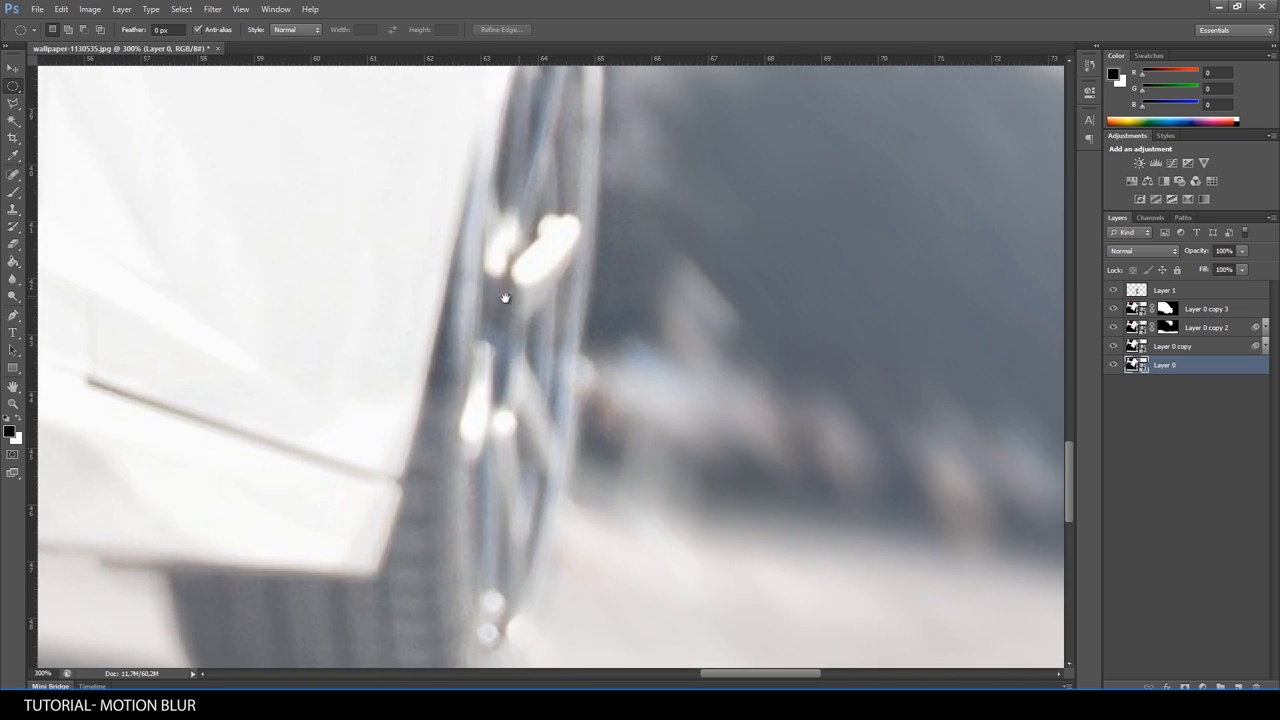
{"action": "scroll", "coordinate": [363, 240], "scroll_direction": "up", "scroll_amount": 1}
{"action": "left_click_drag", "start_coordinate": [486, 278], "coordinate": [574, 304]}
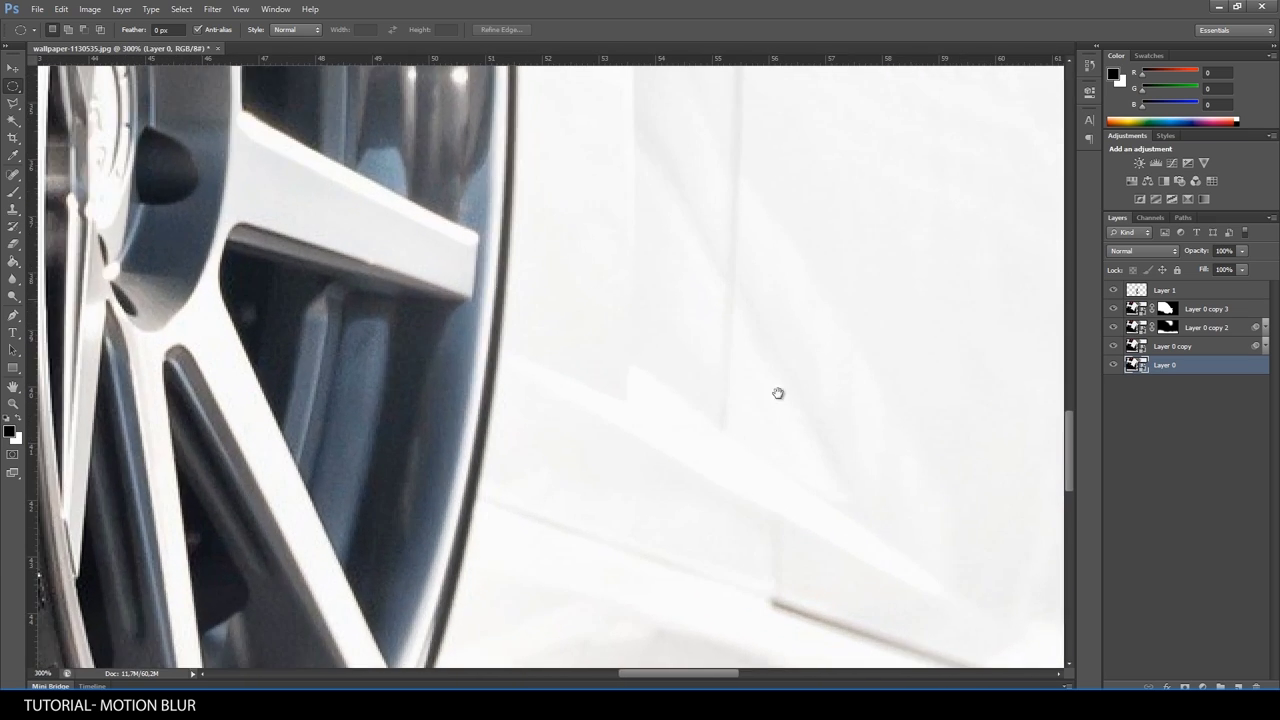
{"action": "mouse_move", "coordinate": [777, 391]}
{"action": "left_mouse_down"}
{"action": "mouse_move", "coordinate": [556, 306]}
{"action": "mouse_move", "coordinate": [472, 226]}
{"action": "left_mouse_up"}
Draw a narrow ellipse around the far front wheel and tilt it to match the wheel.
{"action": "scroll", "coordinate": [469, 222], "scroll_direction": "down", "scroll_amount": 1}
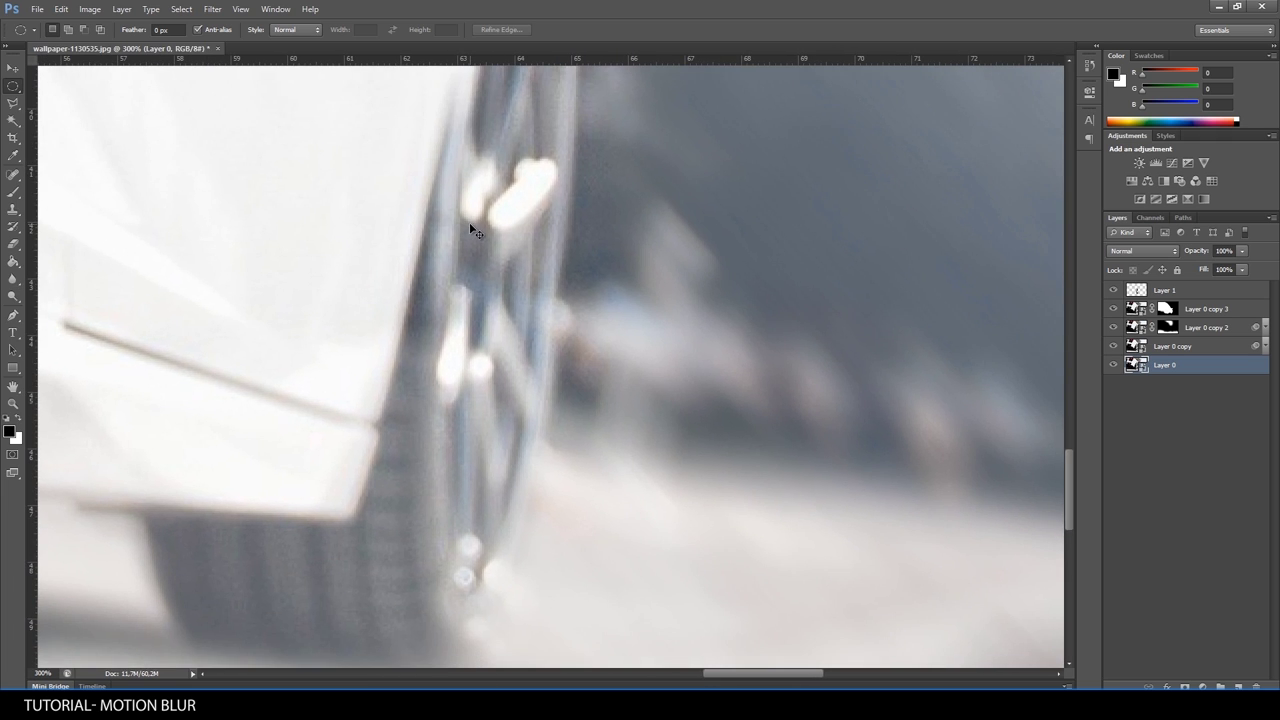
{"action": "key", "text": "ctrl+r"}
{"action": "scroll", "coordinate": [469, 230], "scroll_direction": "down", "scroll_amount": 1}
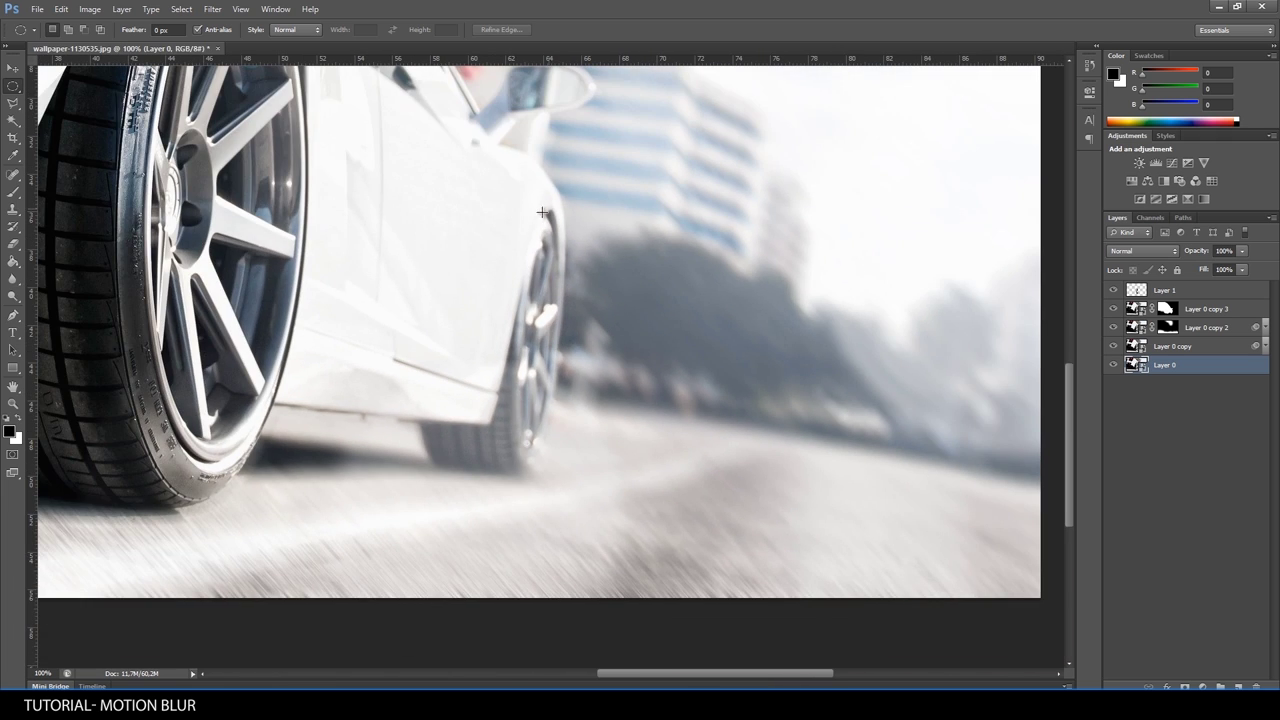
{"action": "left_click_drag", "start_coordinate": [530, 227], "coordinate": [571, 449]}
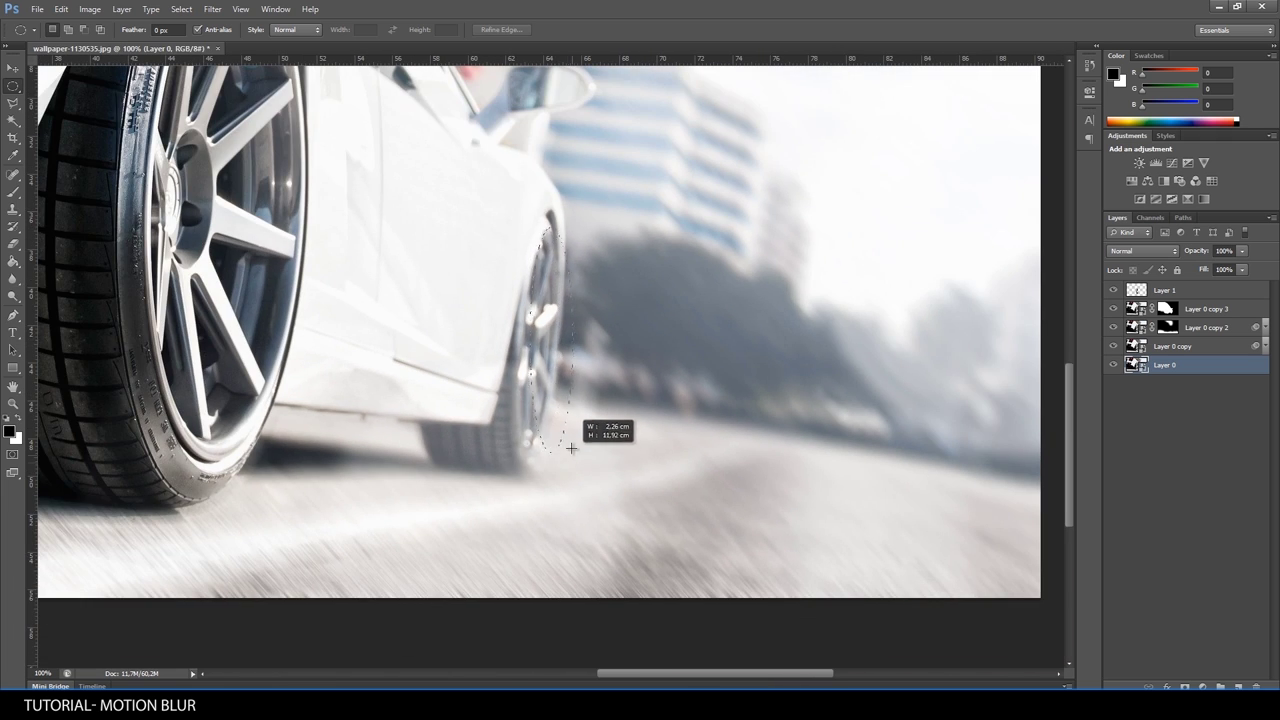
{"action": "right_click", "coordinate": [557, 372]}
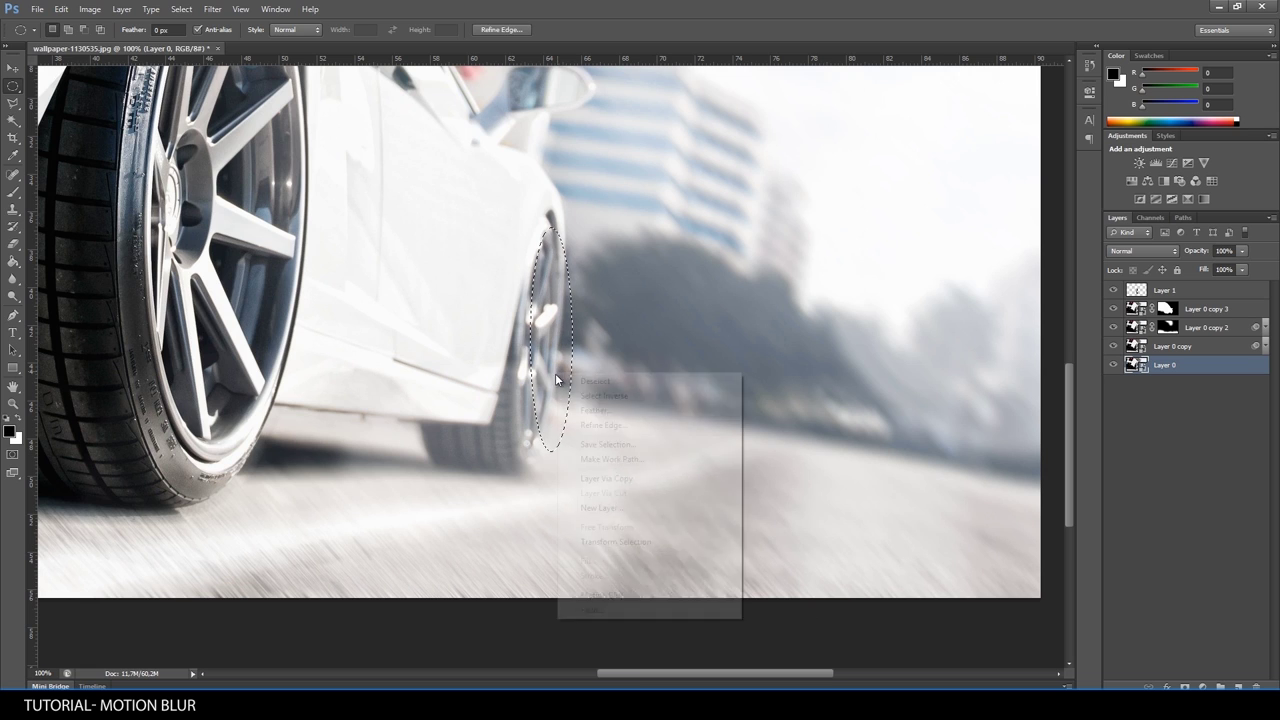
{"action": "left_click", "coordinate": [615, 541]}
{"action": "mouse_move", "coordinate": [592, 346]}
{"action": "left_mouse_down"}
{"action": "mouse_move", "coordinate": [597, 337]}
{"action": "mouse_move", "coordinate": [549, 364]}
{"action": "mouse_move", "coordinate": [557, 347]}
{"action": "left_mouse_up"}
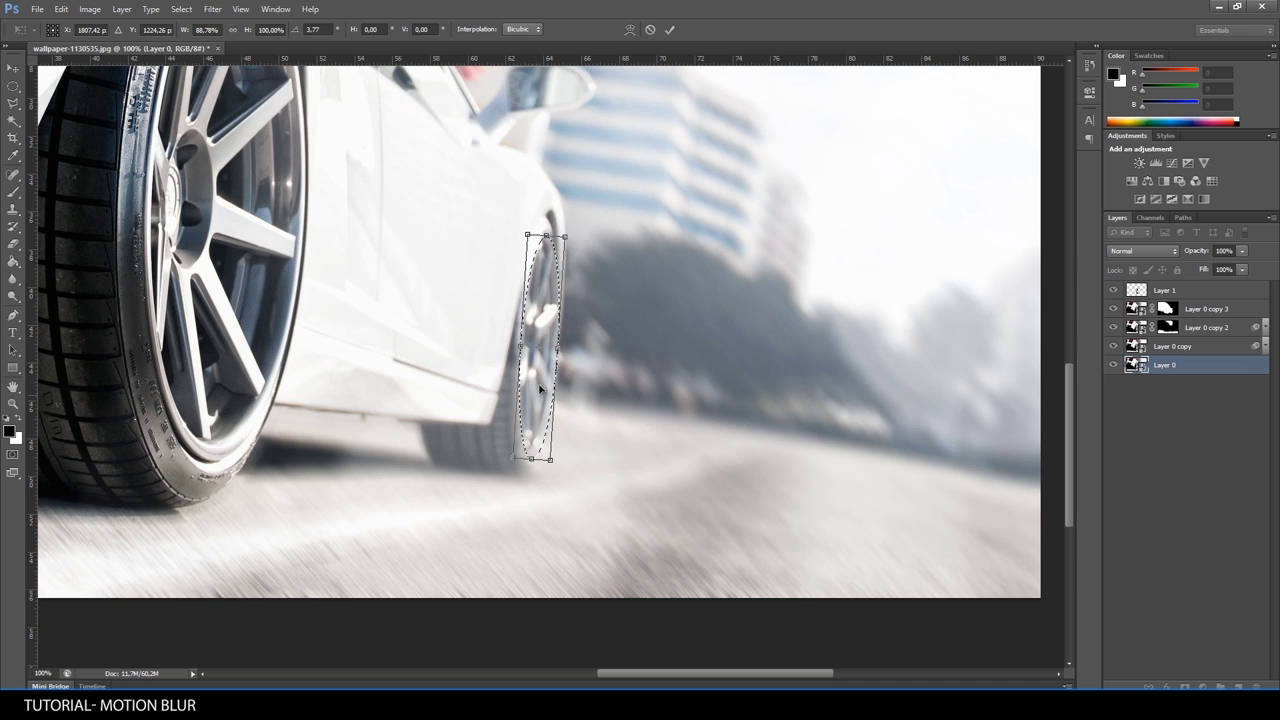
{"action": "key", "text": "Return"}
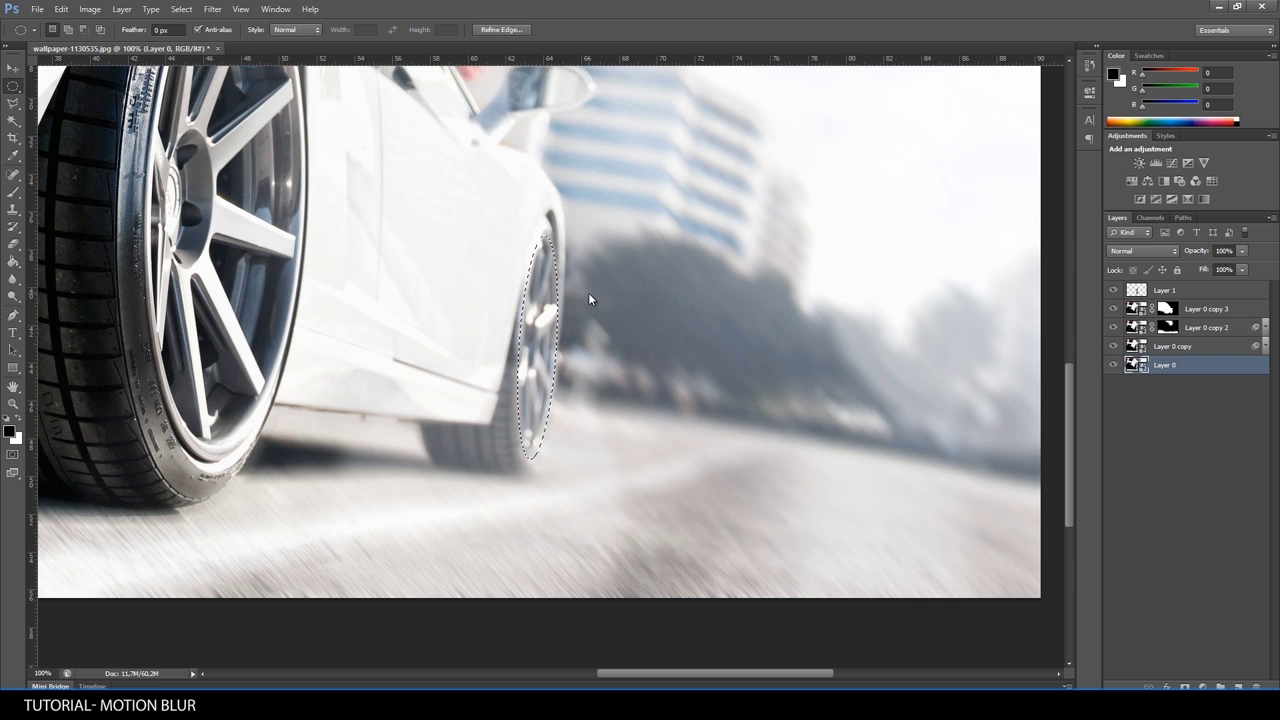
{"action": "key", "text": "ctrl+minus"}
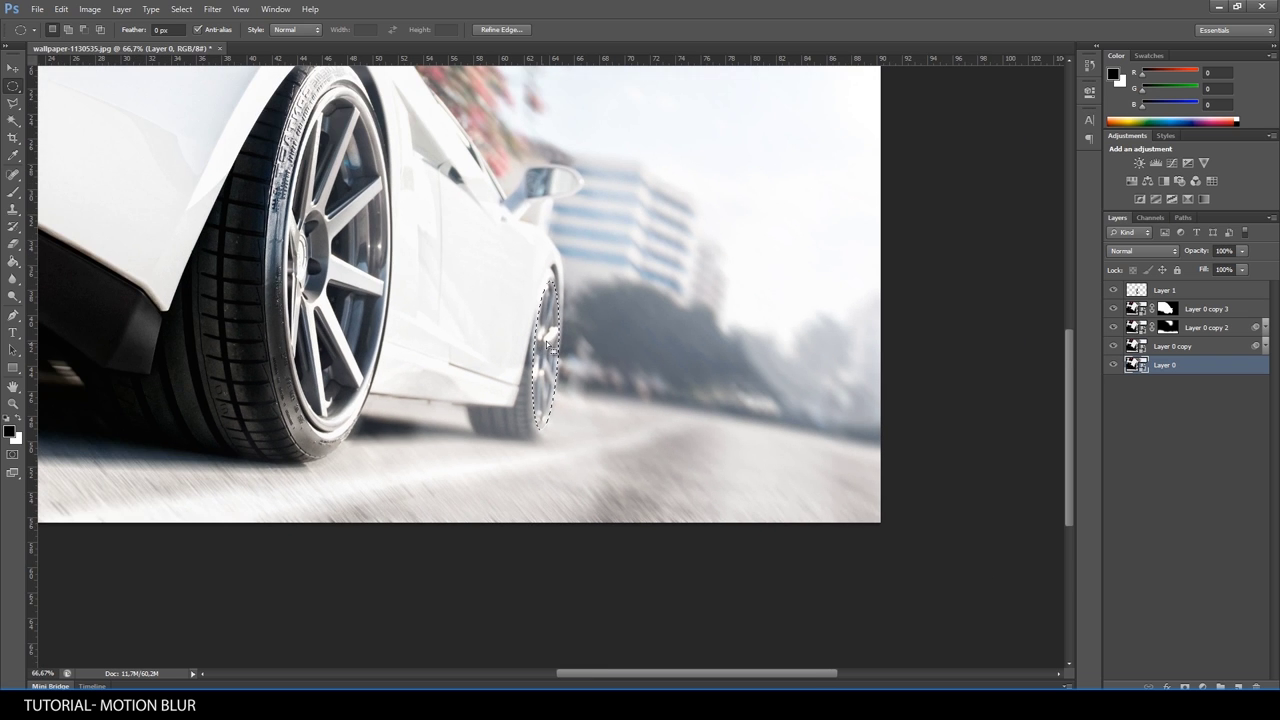
Copy the front wheel selection to a new Layer 2 placed just below Layer 1.
{"action": "right_click", "coordinate": [549, 344]}
{"action": "left_click", "coordinate": [632, 440]}
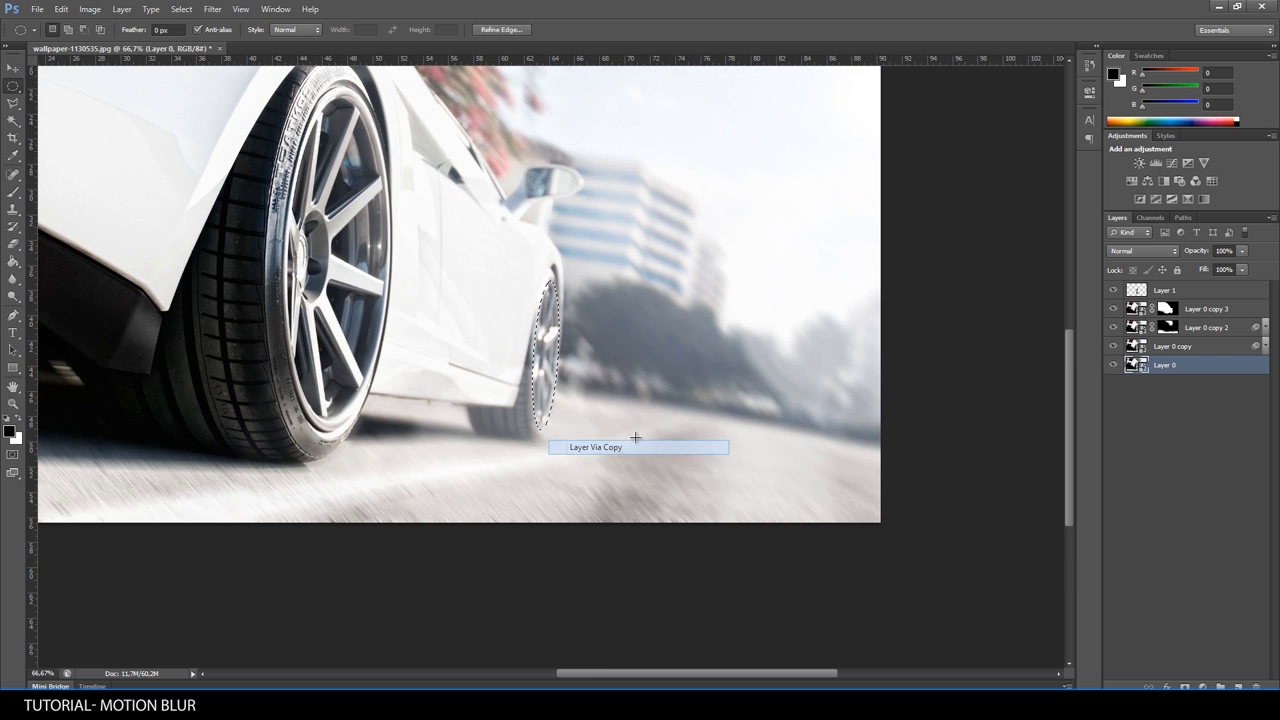
{"action": "left_click_drag", "start_coordinate": [1163, 366], "coordinate": [1165, 293]}
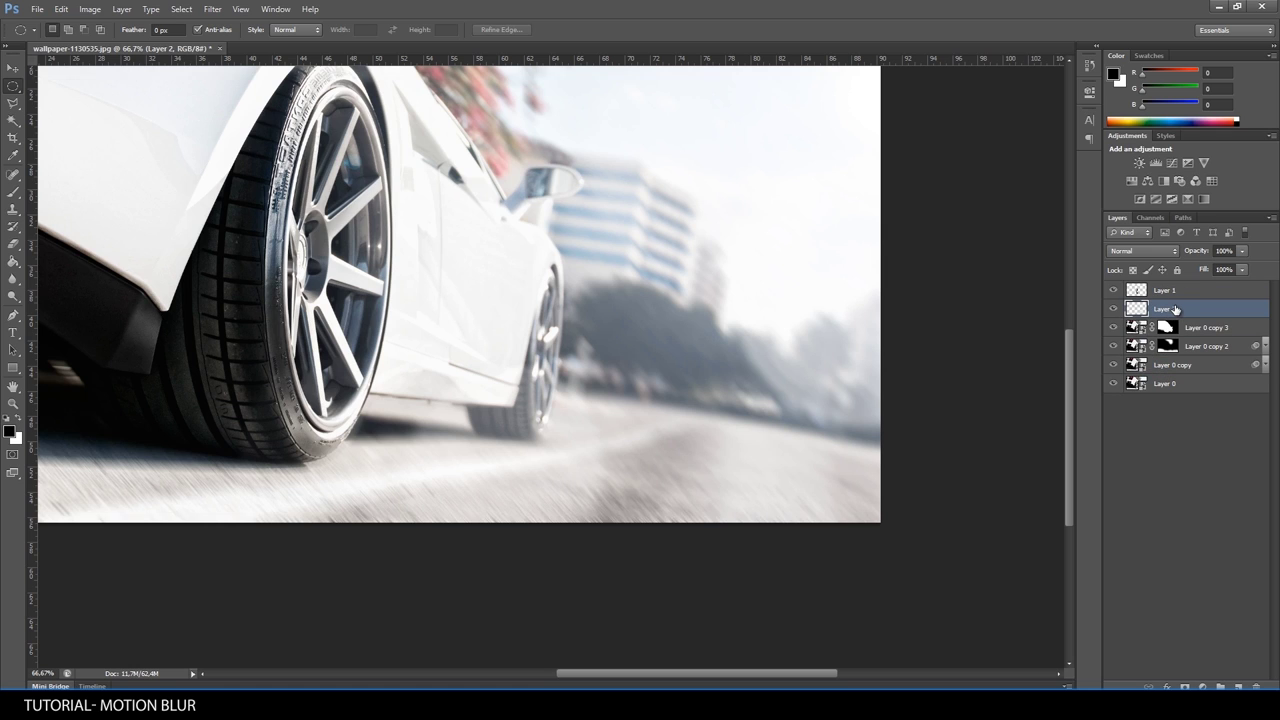
Convert Layer 2 for Smart Filters and keep it as the active layer.
{"action": "left_click", "coordinate": [221, 11]}
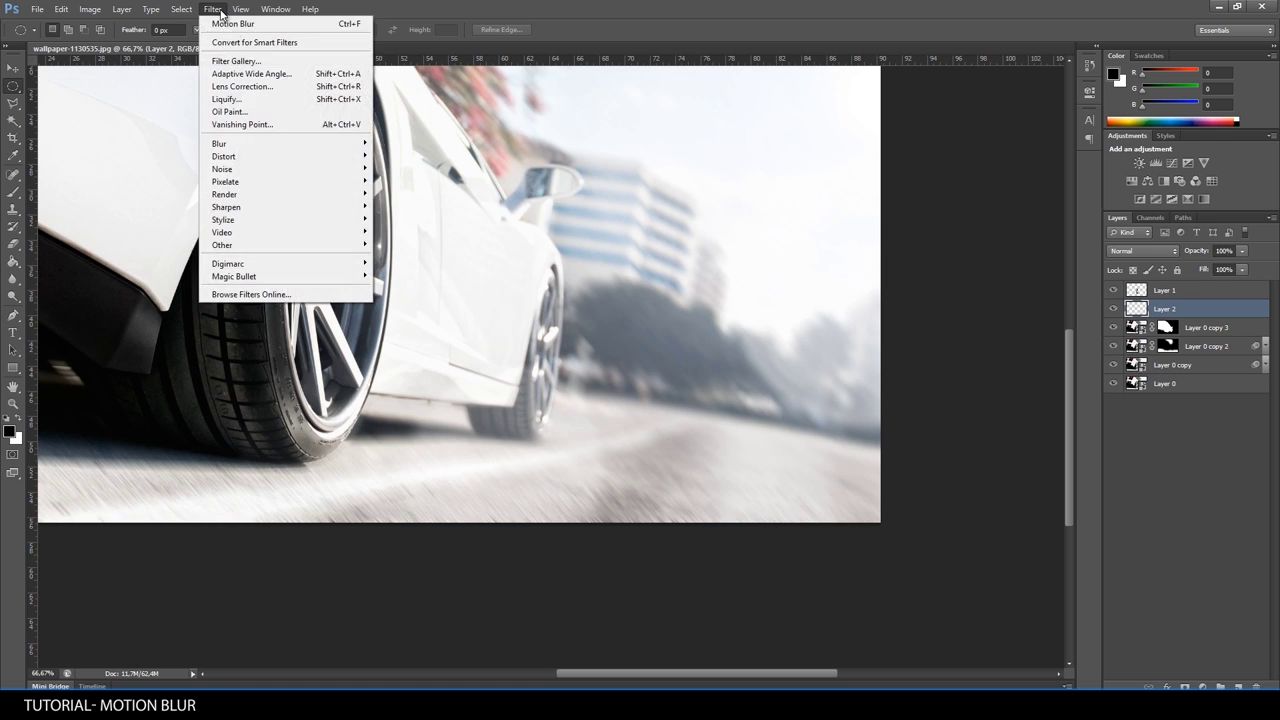
{"action": "left_click", "coordinate": [242, 47]}
{"action": "key", "text": "alt+bracketright"}
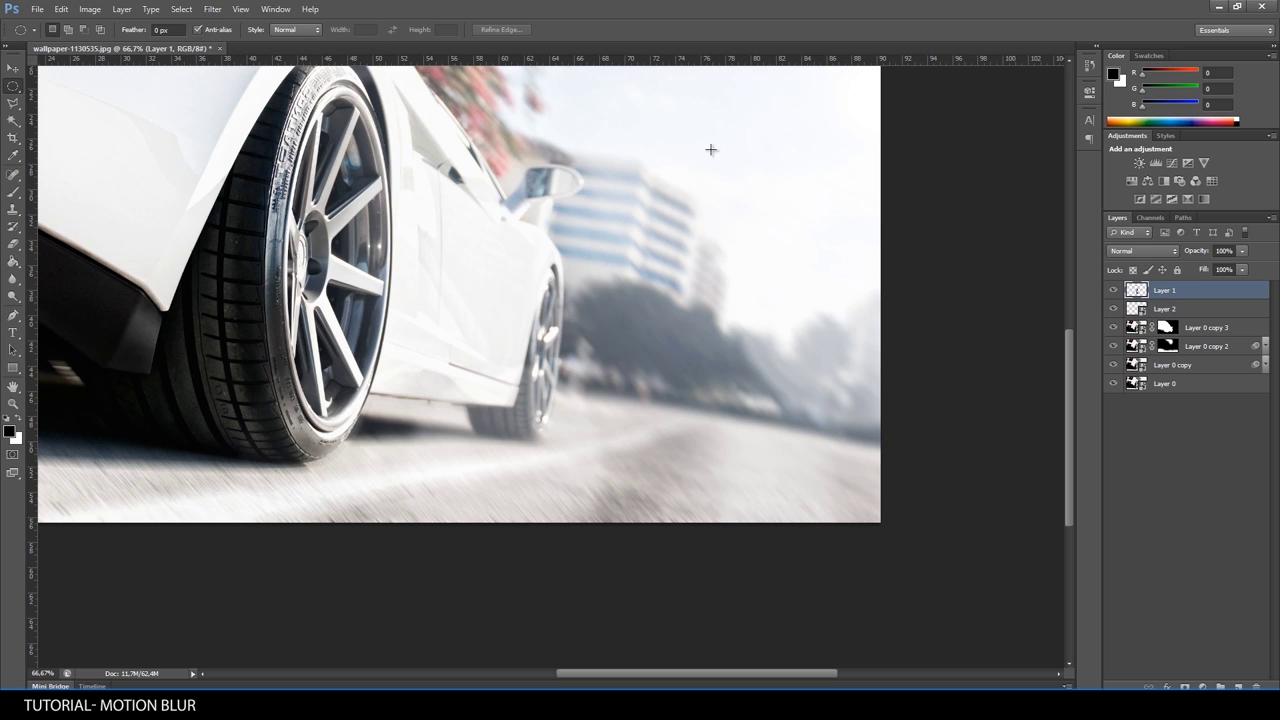
{"action": "left_click", "coordinate": [216, 12]}
{"action": "key", "text": "Escape"}
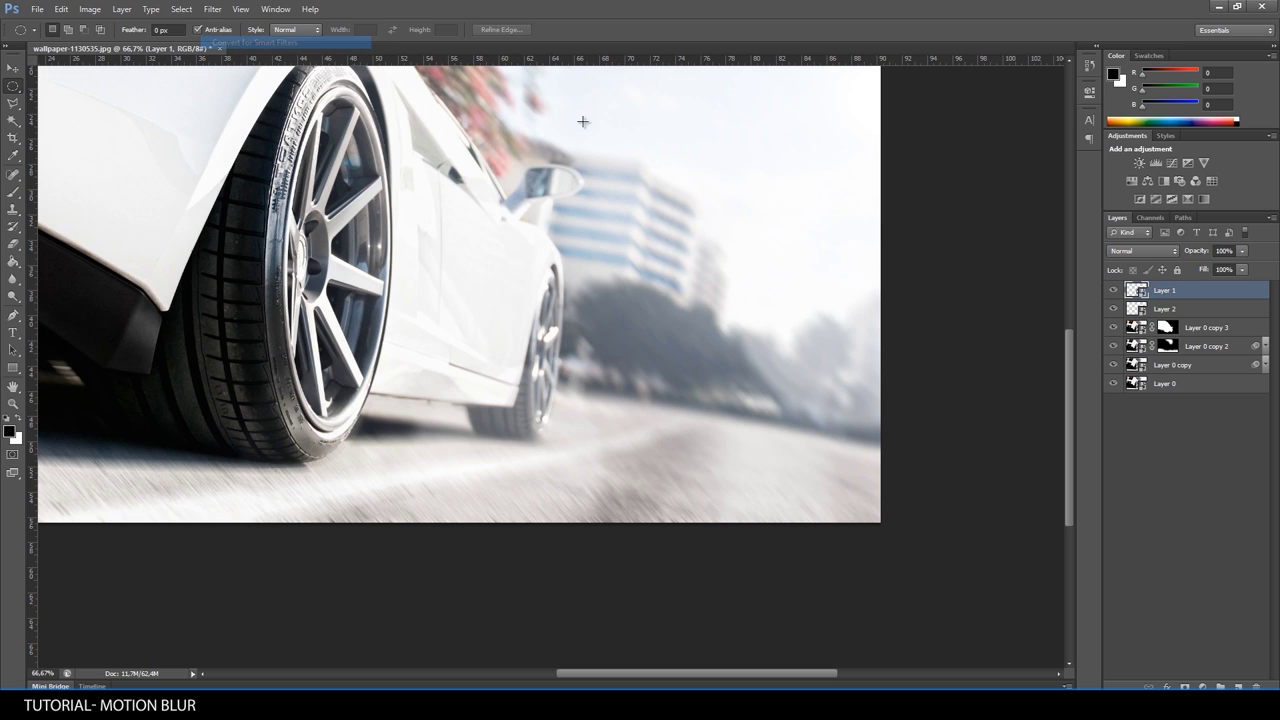
{"action": "left_click", "coordinate": [1177, 308]}
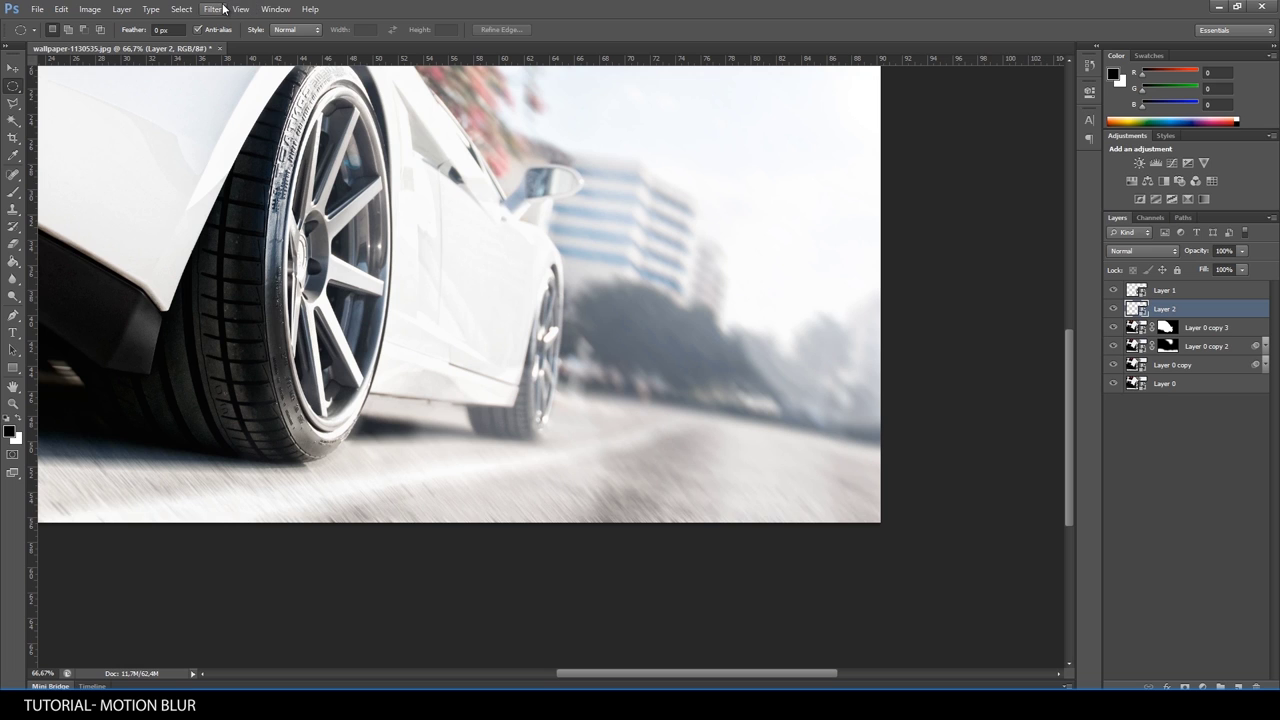
Apply a Motion Blur at 90° angle and about 20 pixels distance to Layer 2.
{"action": "left_click", "coordinate": [214, 9]}
{"action": "mouse_move", "coordinate": [219, 143]}
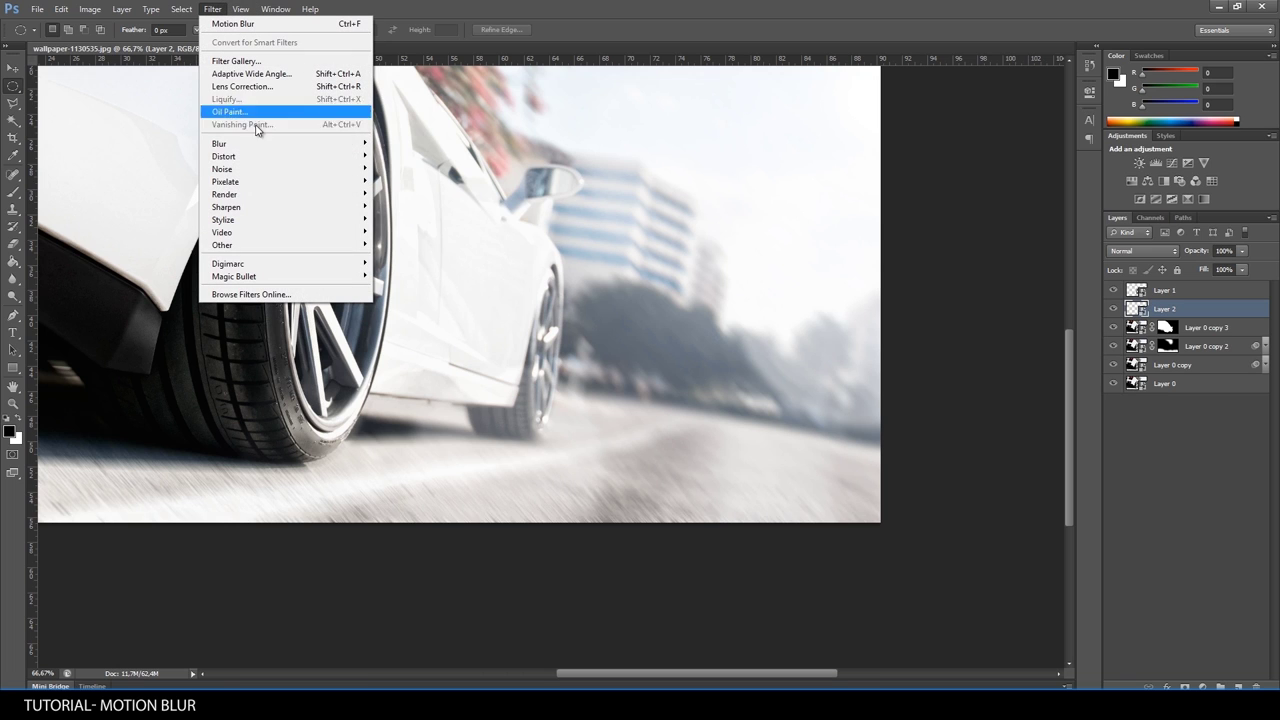
{"action": "left_click", "coordinate": [422, 263]}
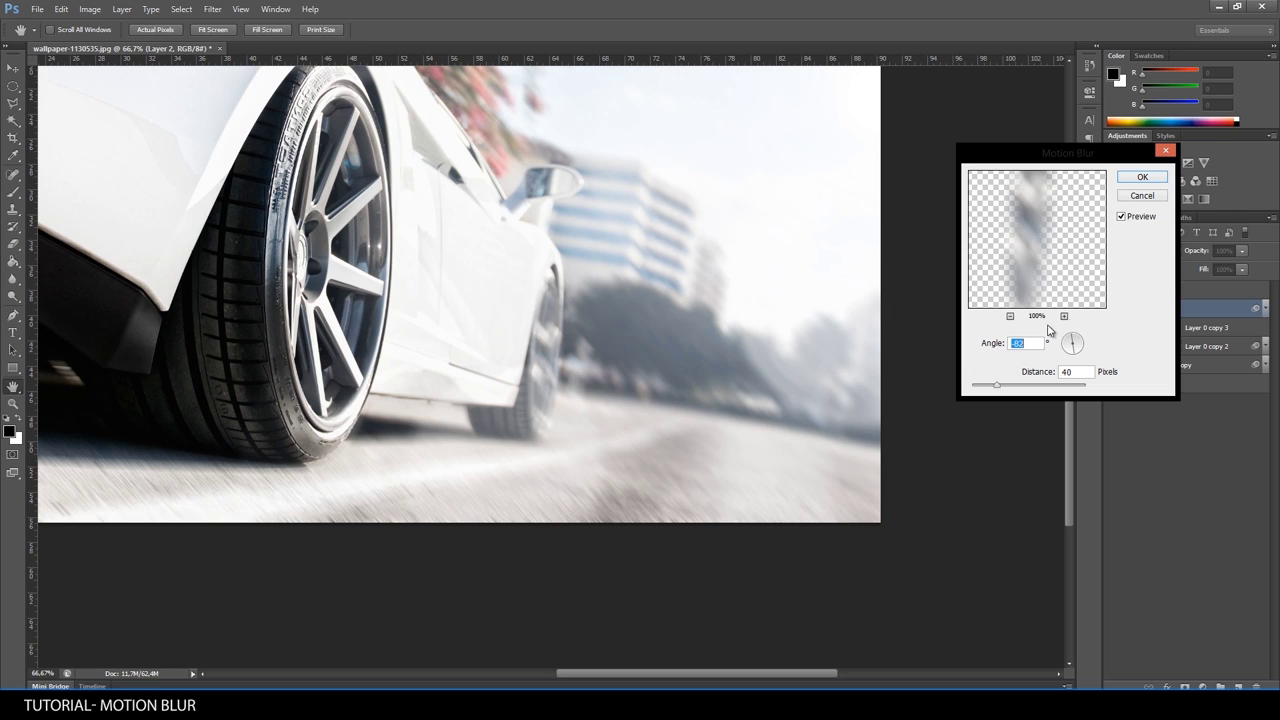
{"action": "left_click", "coordinate": [1011, 342]}
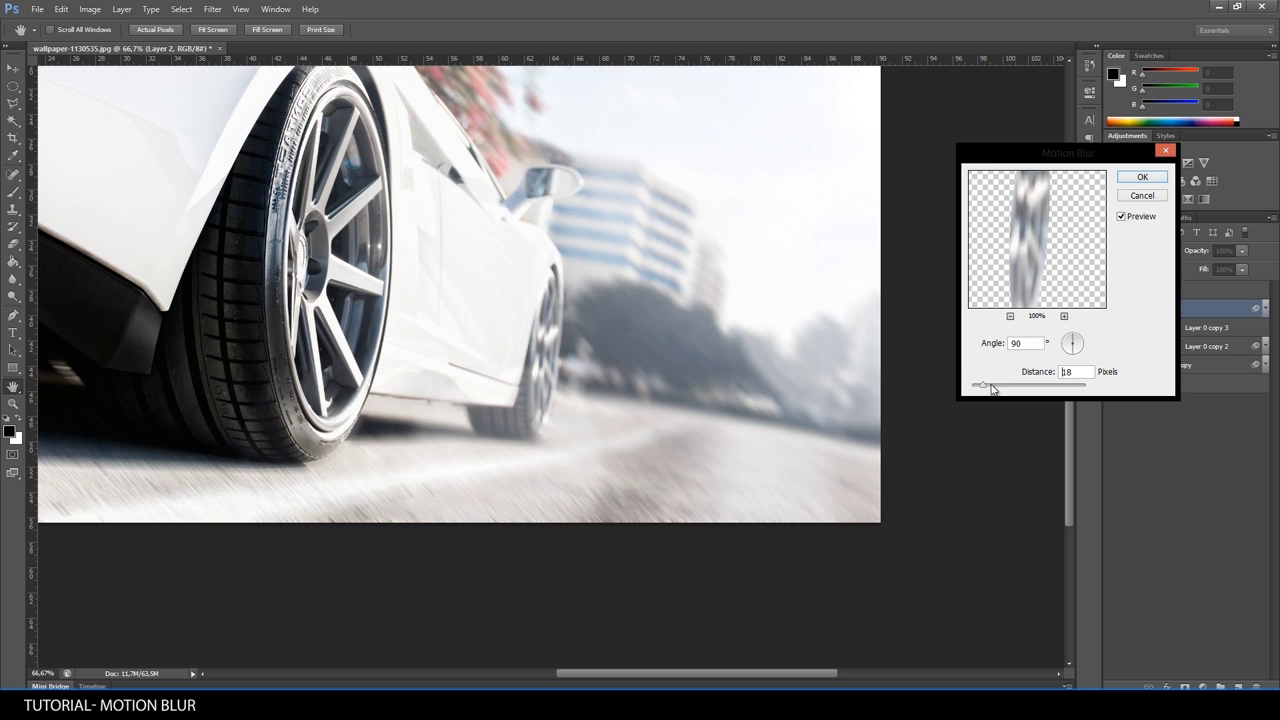
{"action": "mouse_move", "coordinate": [992, 389]}
{"action": "left_mouse_down"}
{"action": "mouse_move", "coordinate": [1070, 389]}
{"action": "mouse_move", "coordinate": [991, 389]}
{"action": "left_mouse_up"}
{"action": "key", "text": "Up"}
{"action": "key", "text": "Up"}
{"action": "left_click", "coordinate": [1064, 316]}
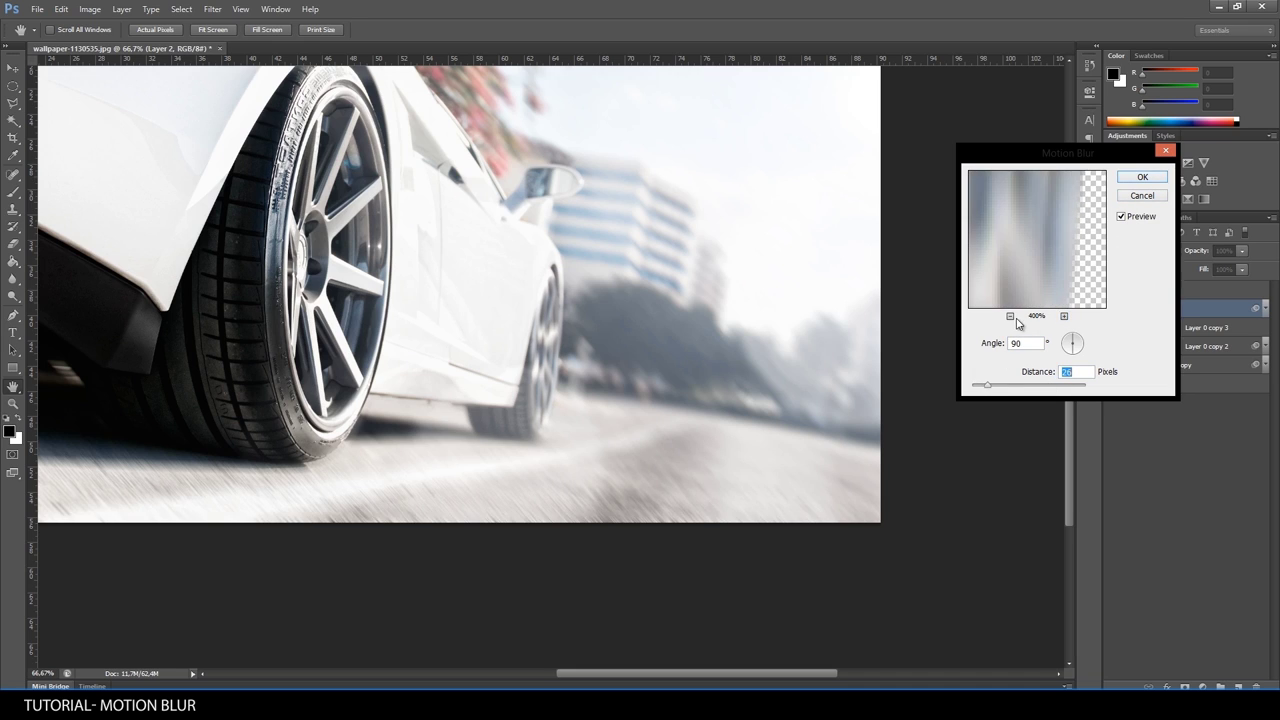
{"action": "left_click", "coordinate": [1010, 316]}
{"action": "left_click_drag", "start_coordinate": [987, 385], "coordinate": [982, 390]}
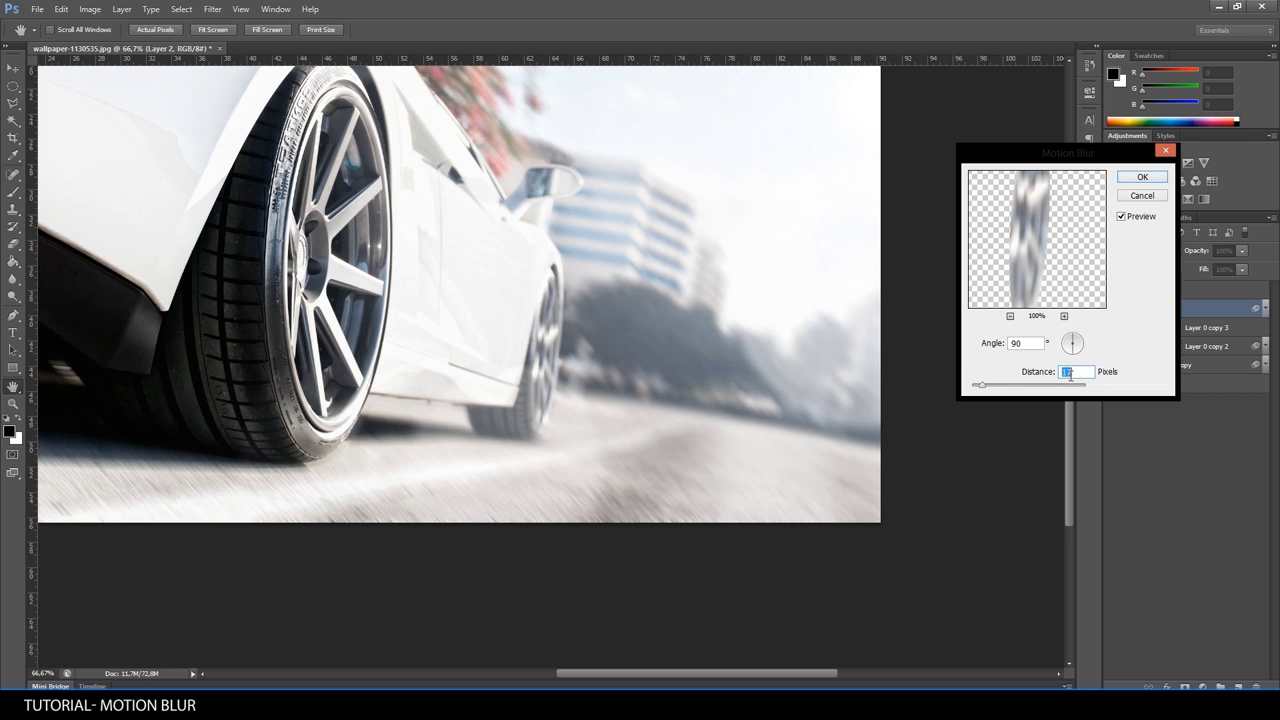
{"action": "left_click", "coordinate": [1140, 178]}
Apply a 90° Motion Blur of about 25 pixels to the rear wheel's Layer 1.
{"action": "left_click", "coordinate": [1190, 290]}
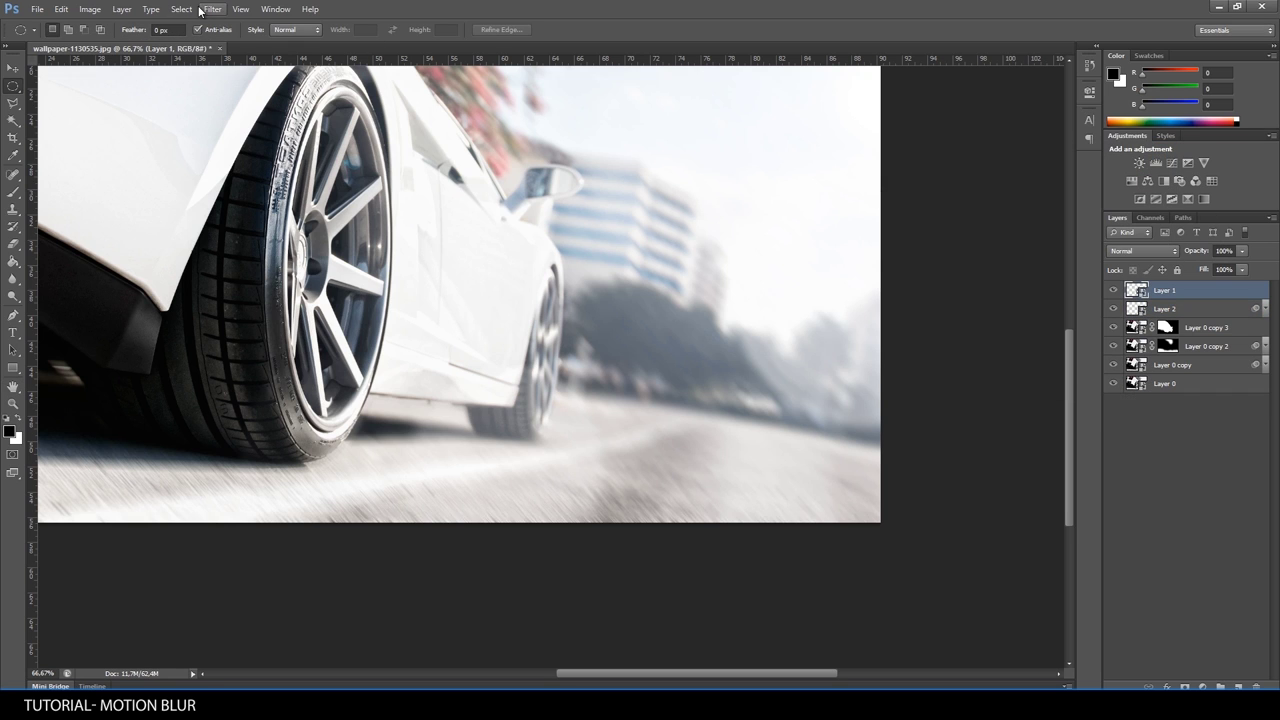
{"action": "left_click", "coordinate": [212, 9]}
{"action": "mouse_move", "coordinate": [283, 143]}
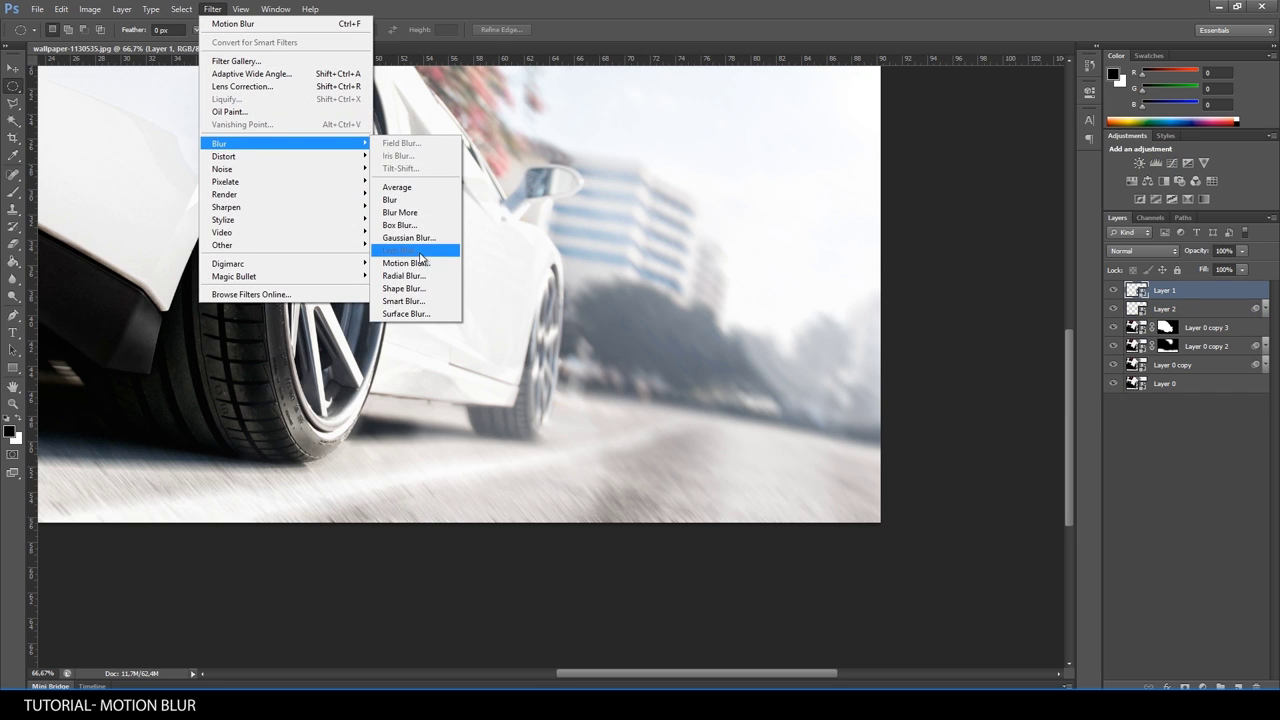
{"action": "left_click", "coordinate": [412, 247]}
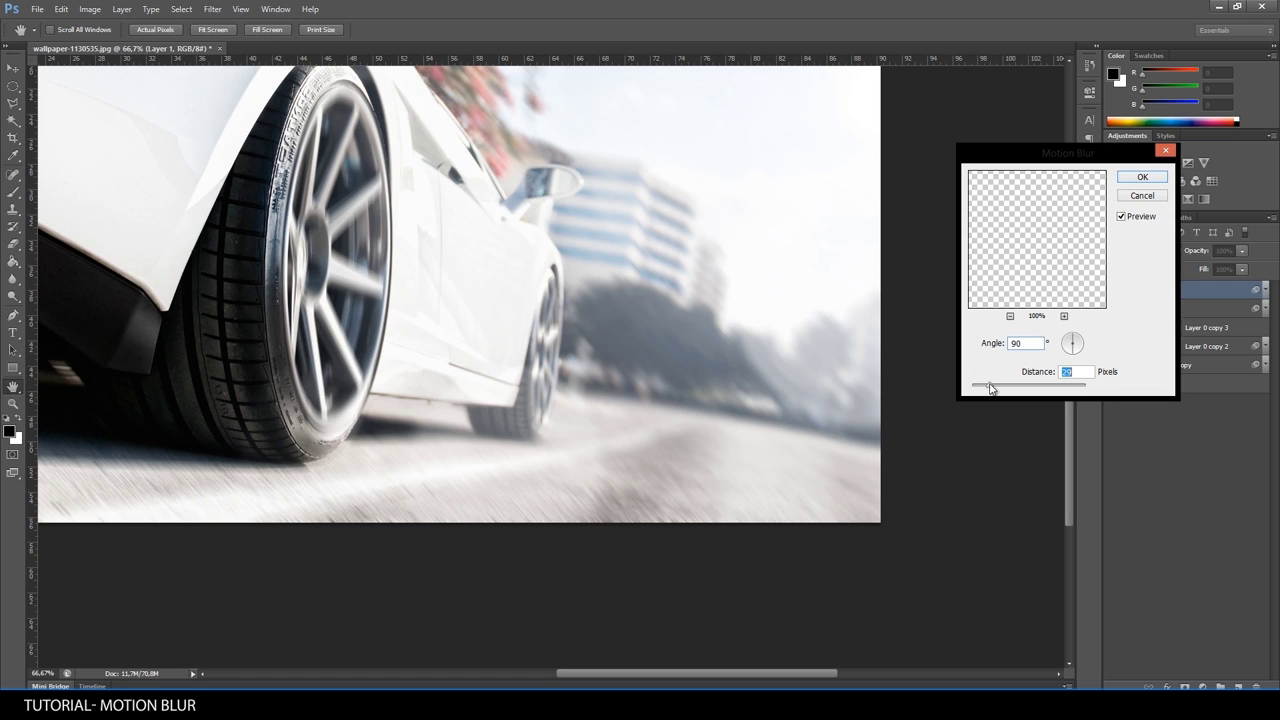
{"action": "key", "text": "Tab"}
{"action": "key", "text": "ctrl+minus"}
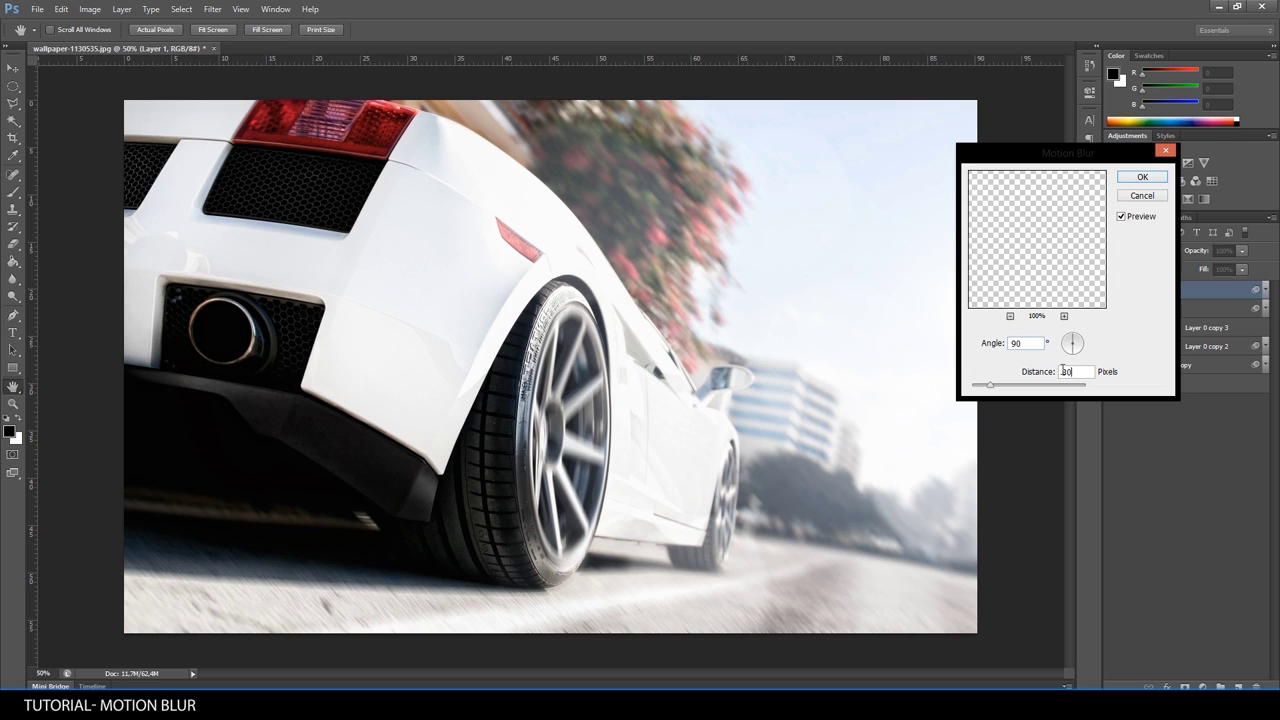
{"action": "type", "text": "20"}
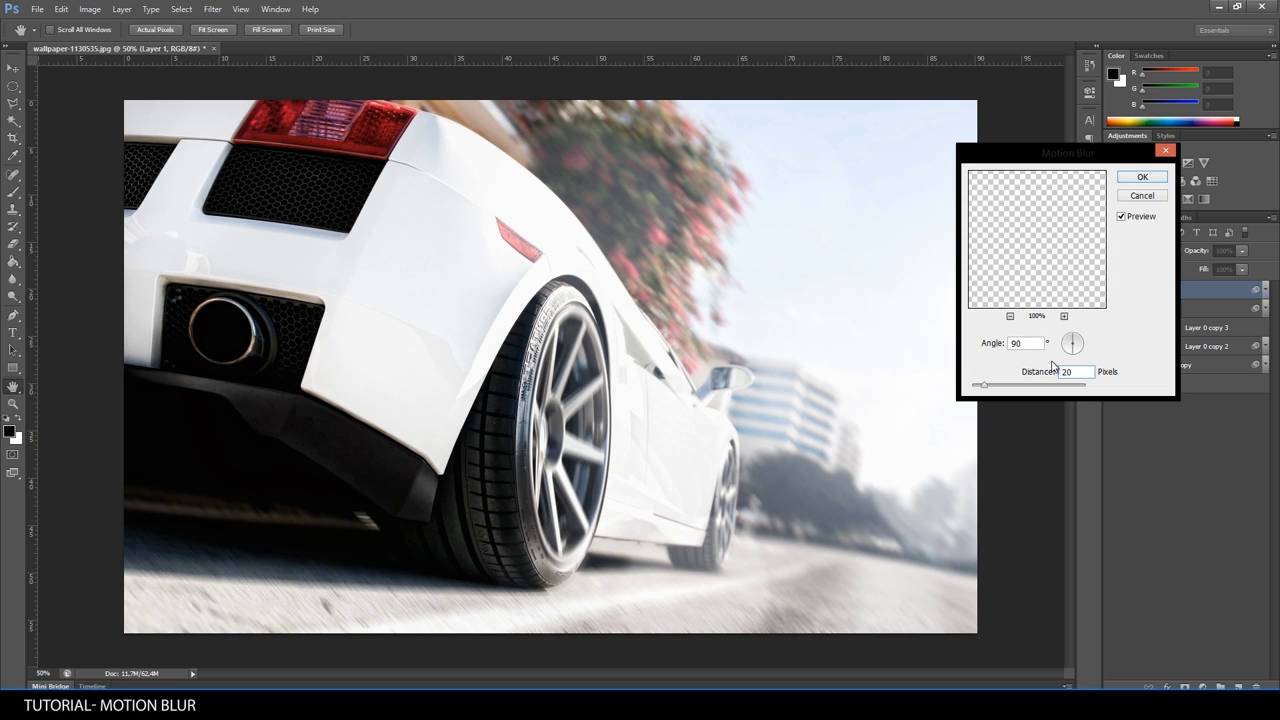
{"action": "left_click", "coordinate": [1046, 371]}
{"action": "type", "text": "0"}
{"action": "left_click", "coordinate": [1140, 178]}
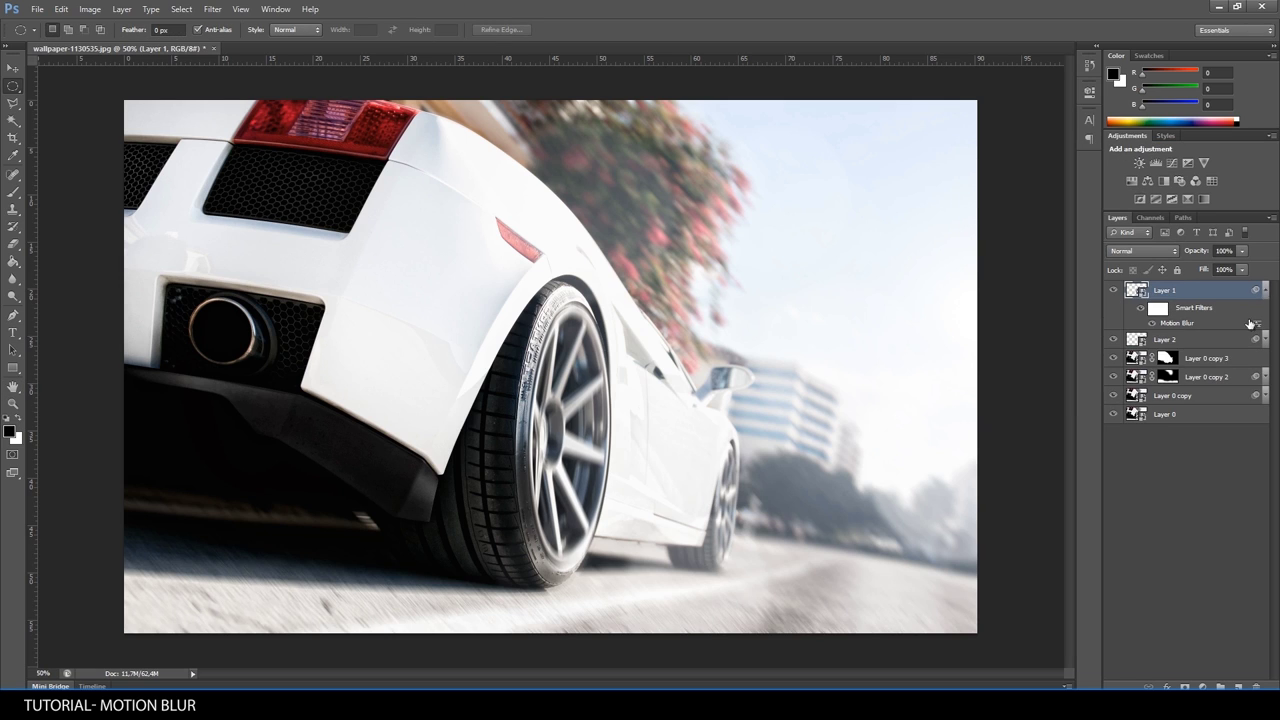
{"action": "left_click", "coordinate": [1257, 290]}
{"action": "left_click", "coordinate": [1185, 385]}
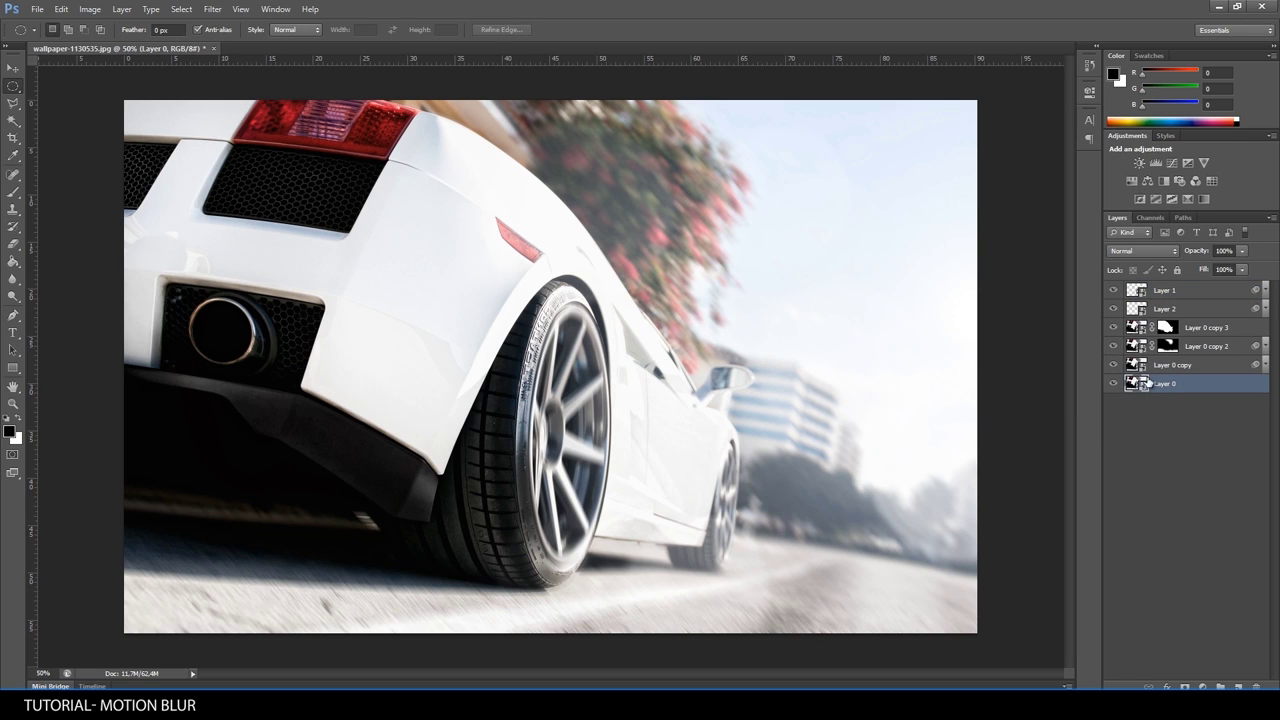
{"action": "scroll", "coordinate": [490, 372], "scroll_direction": "up", "scroll_amount": 2}
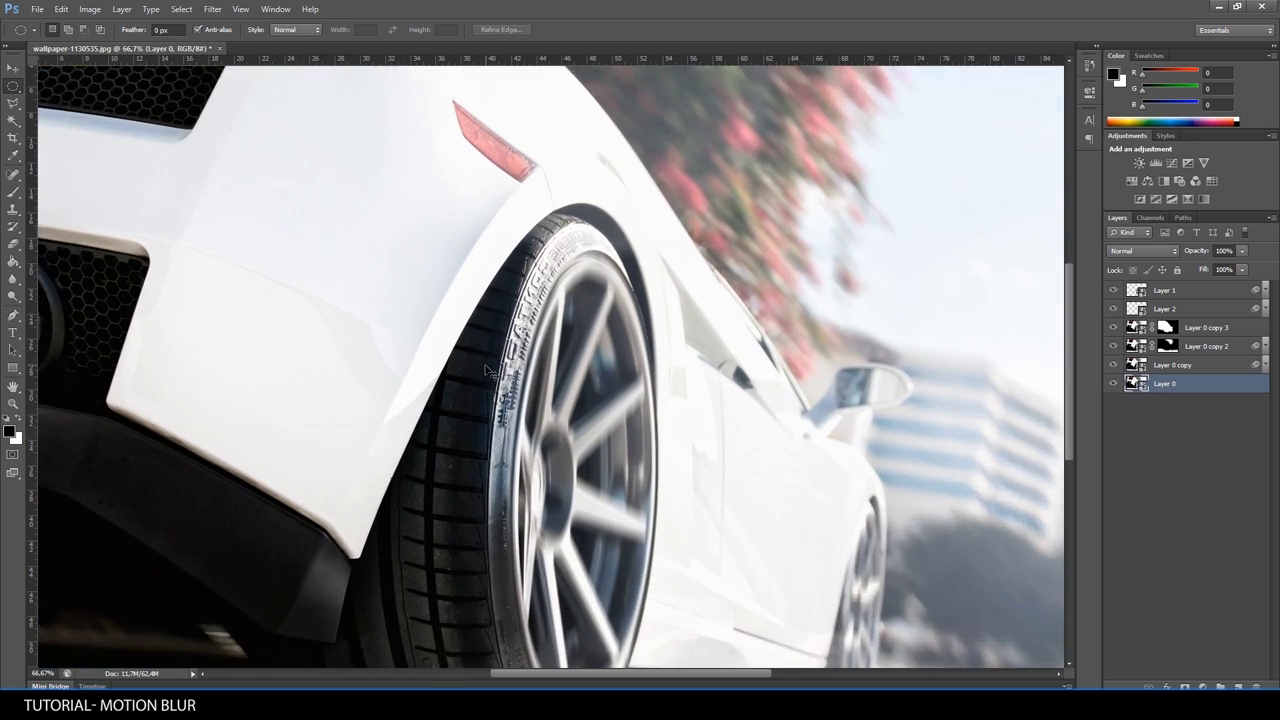
{"action": "mouse_move", "coordinate": [532, 224]}
{"action": "left_mouse_down"}
{"action": "mouse_move", "coordinate": [540, 210]}
{"action": "mouse_move", "coordinate": [545, 240]}
{"action": "left_mouse_up"}
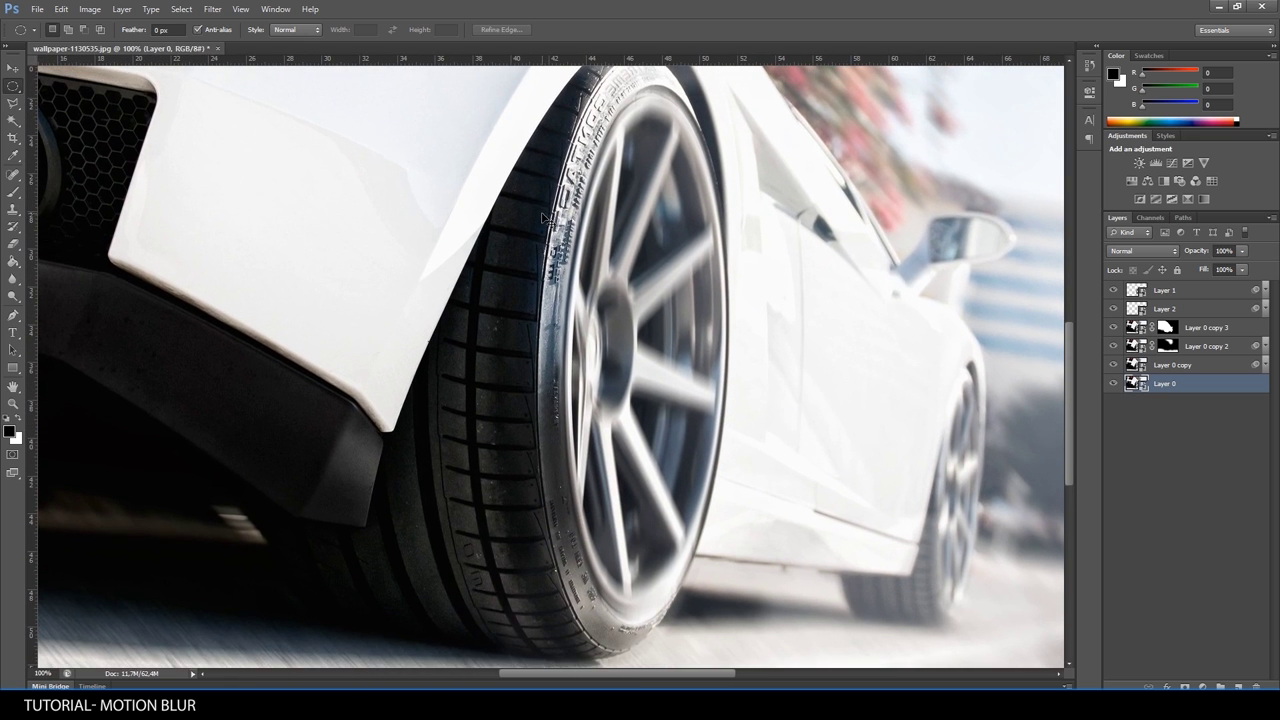
{"action": "key", "text": "ctrl+minus"}
{"action": "key", "text": "ctrl+r"}
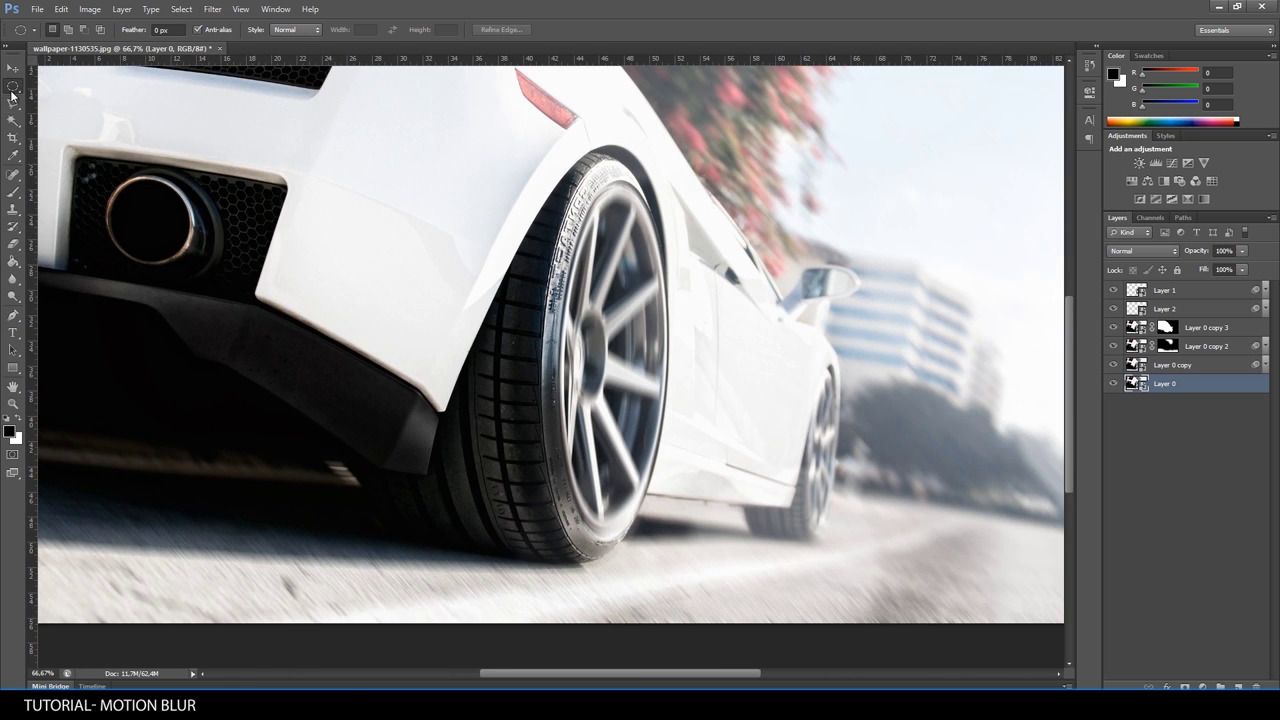
{"action": "right_click", "coordinate": [13, 87]}
{"action": "left_click", "coordinate": [13, 103]}
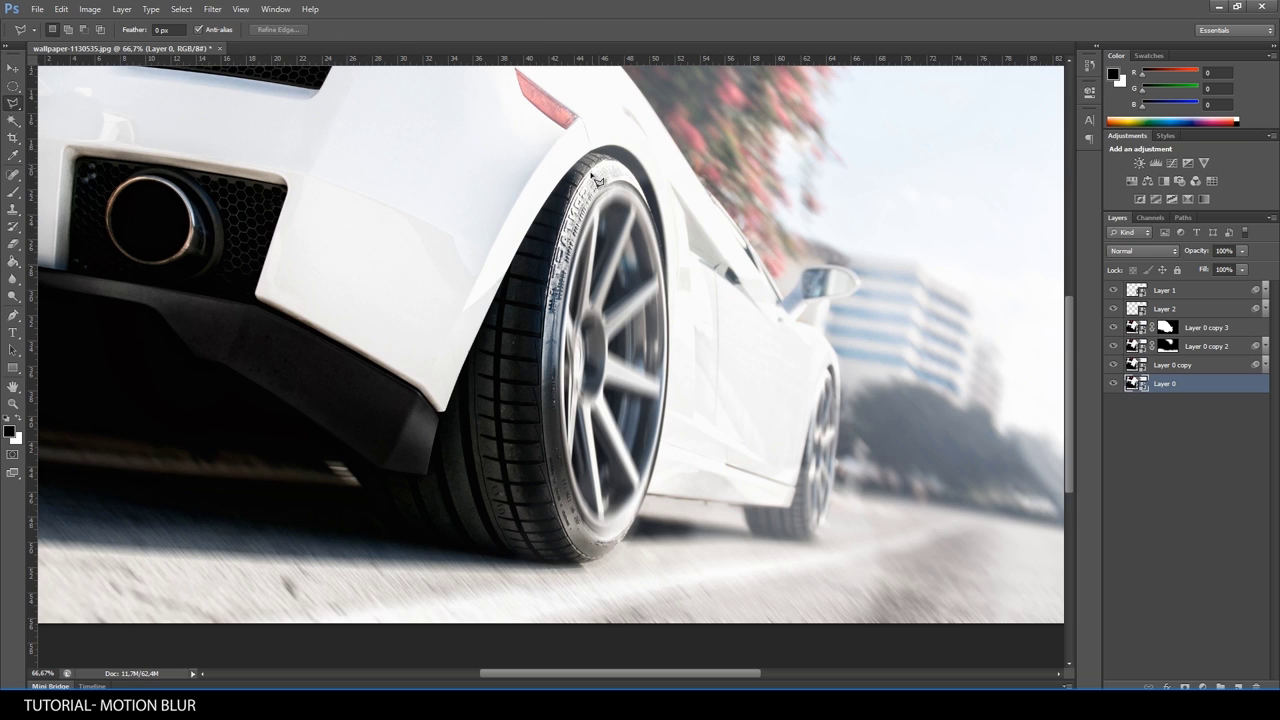
{"action": "left_click", "coordinate": [428, 476]}
{"action": "left_click", "coordinate": [441, 410]}
{"action": "scroll", "coordinate": [481, 336], "scroll_direction": "up", "scroll_amount": 1}
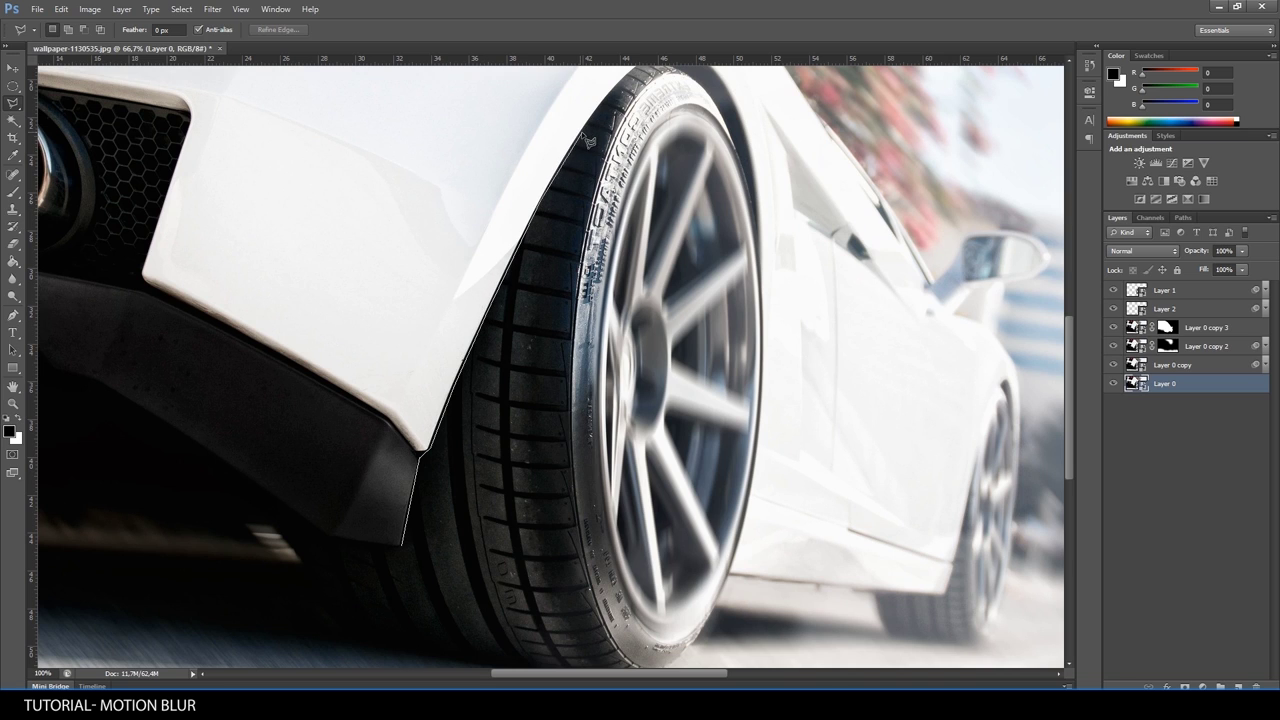
{"action": "left_click_drag", "start_coordinate": [609, 117], "coordinate": [576, 229]}
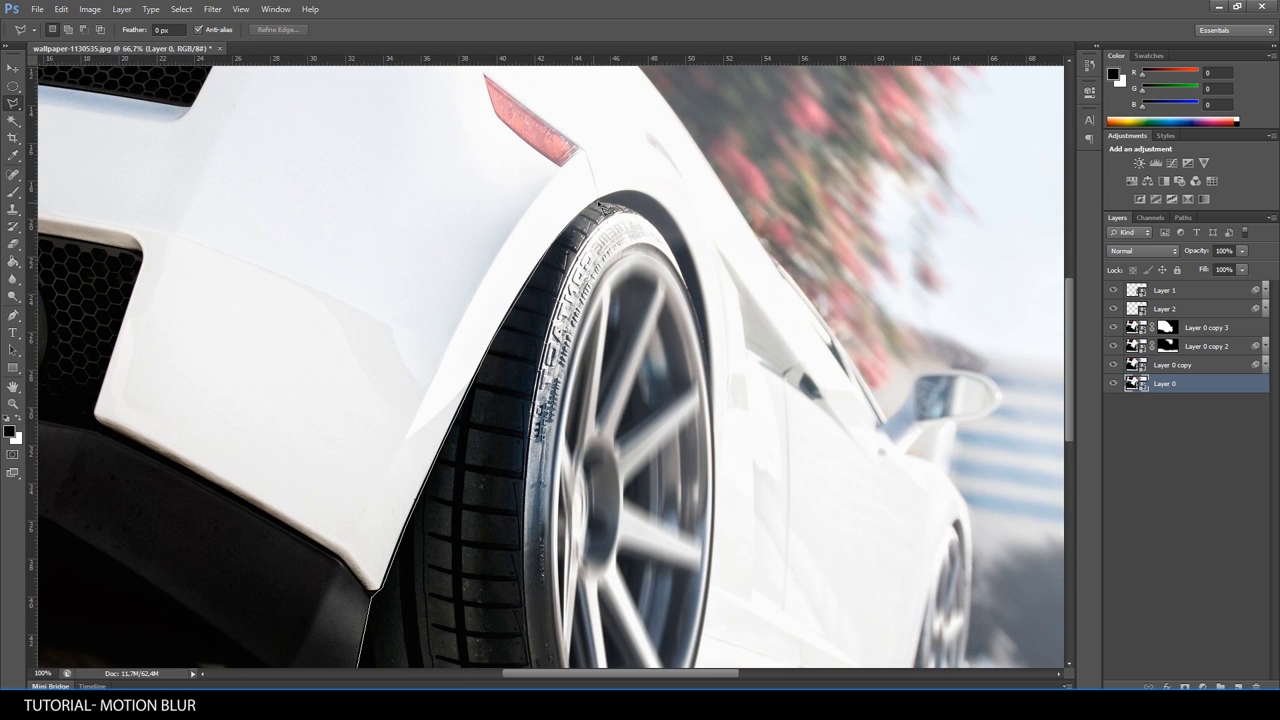
{"action": "left_click", "coordinate": [640, 214]}
{"action": "left_click", "coordinate": [664, 232]}
{"action": "left_click", "coordinate": [677, 257]}
{"action": "left_click", "coordinate": [633, 251]}
{"action": "left_click", "coordinate": [605, 283]}
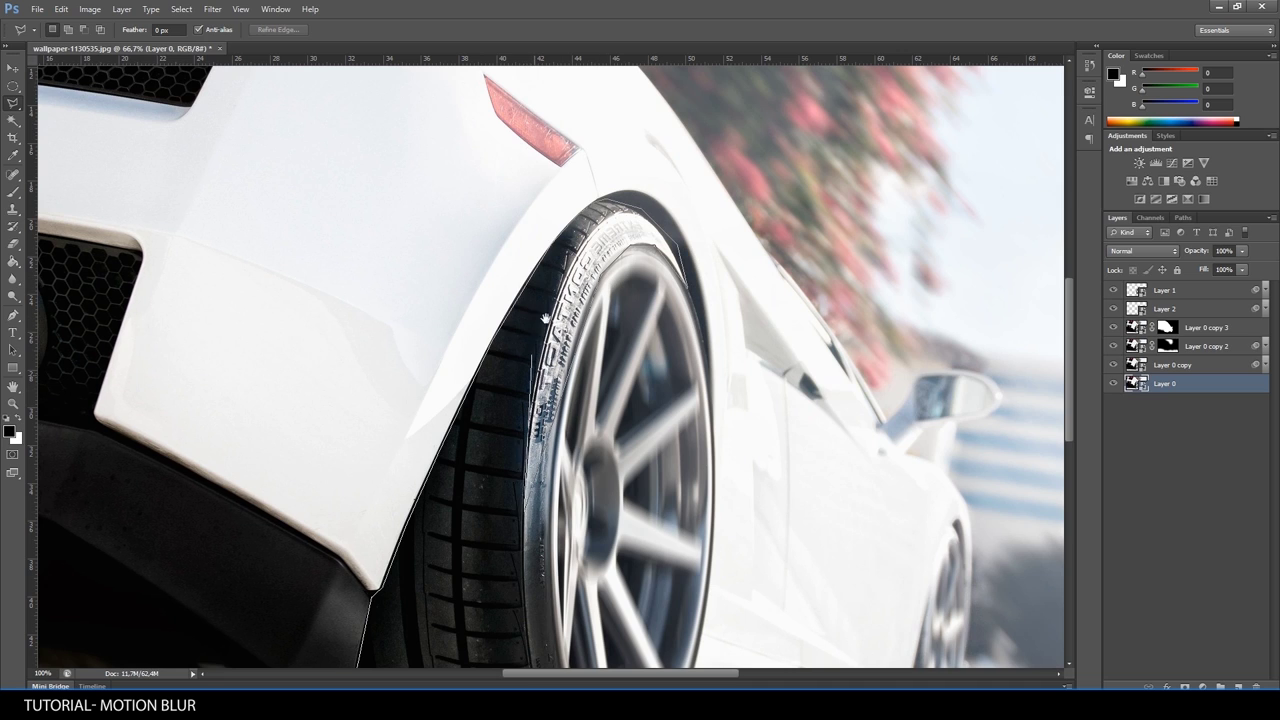
{"action": "left_click_drag", "start_coordinate": [541, 382], "coordinate": [553, 210]}
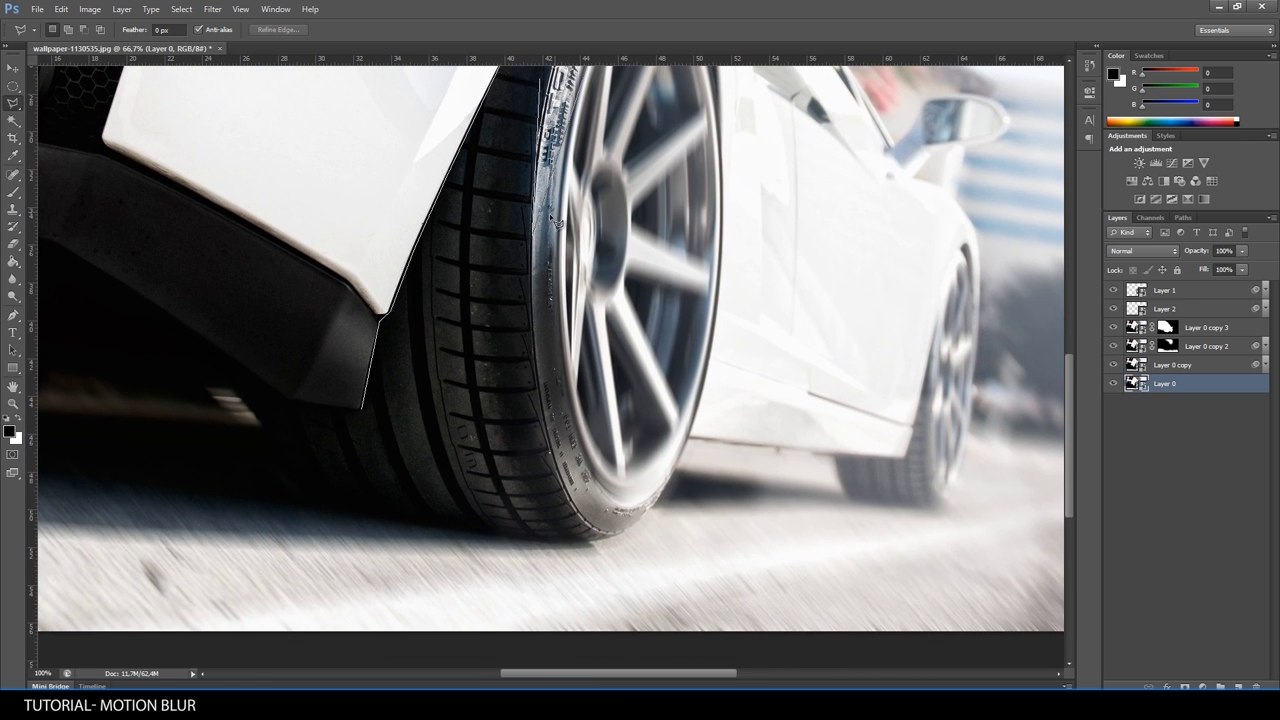
{"action": "left_click", "coordinate": [534, 237]}
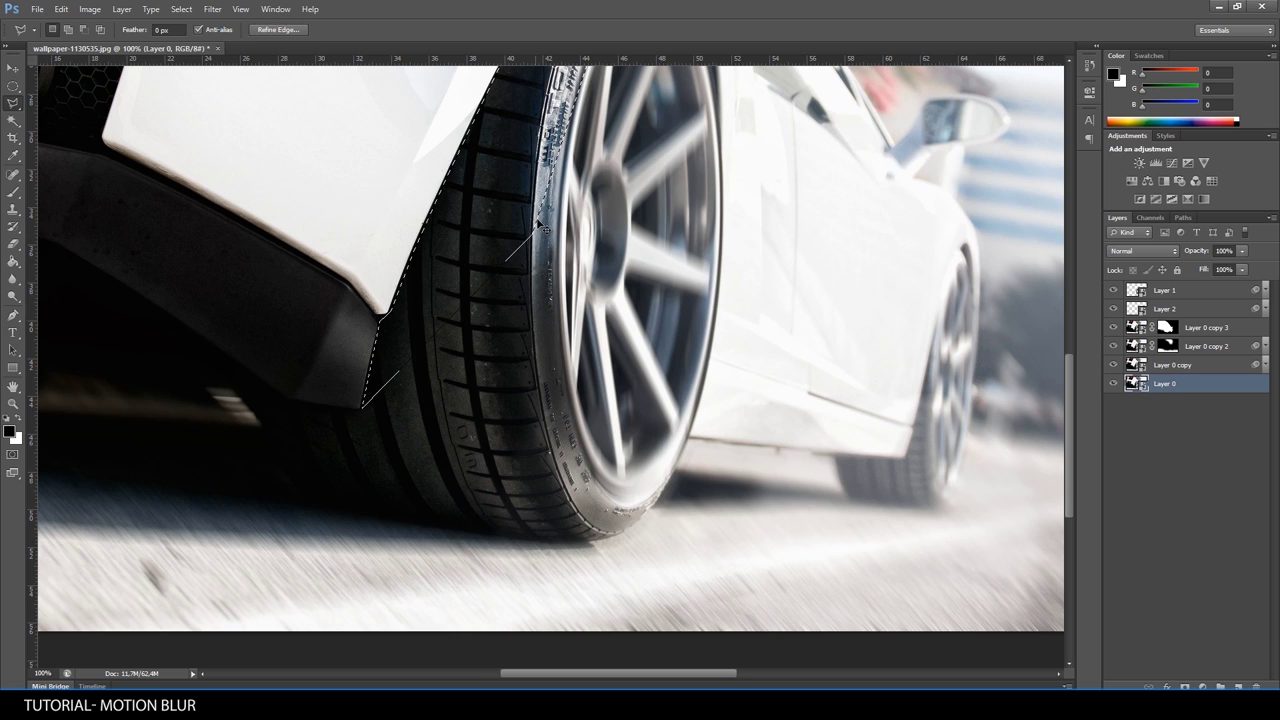
{"action": "left_click", "coordinate": [361, 407]}
{"action": "key", "text": "ctrl+minus"}
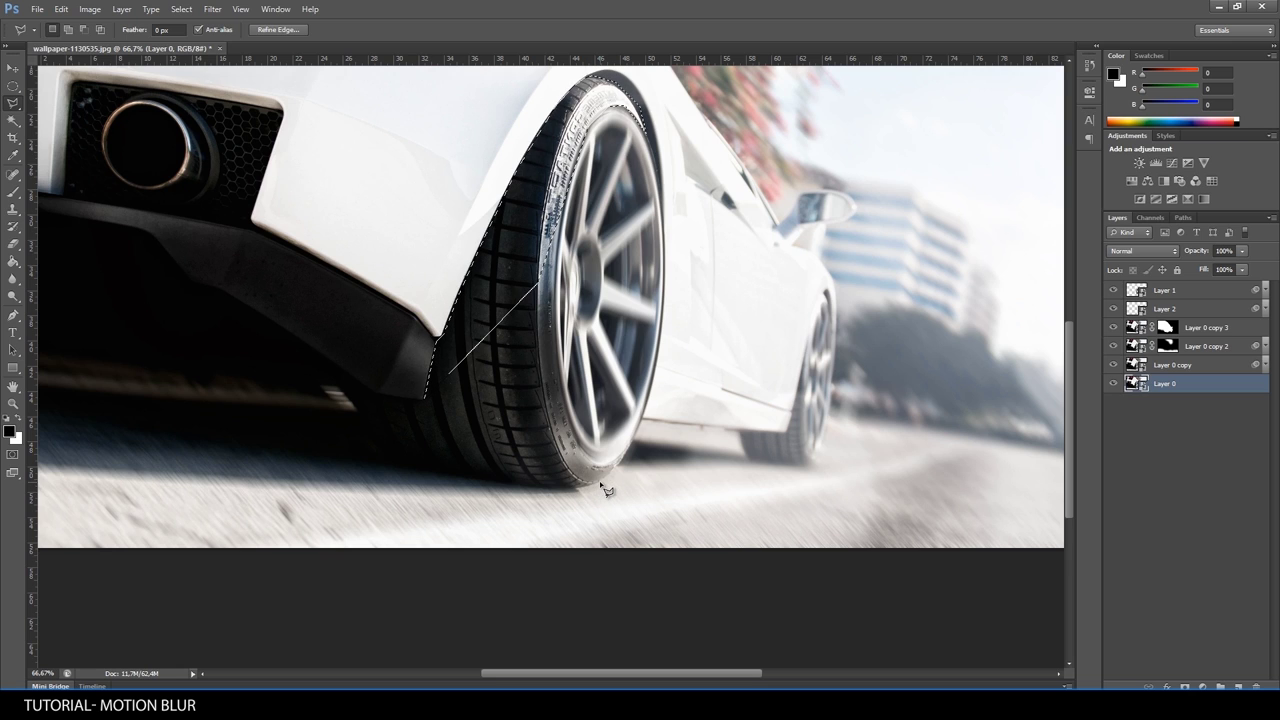
{"action": "left_click", "coordinate": [583, 122]}
{"action": "key", "text": "Escape"}
{"action": "key", "text": "ctrl+d"}
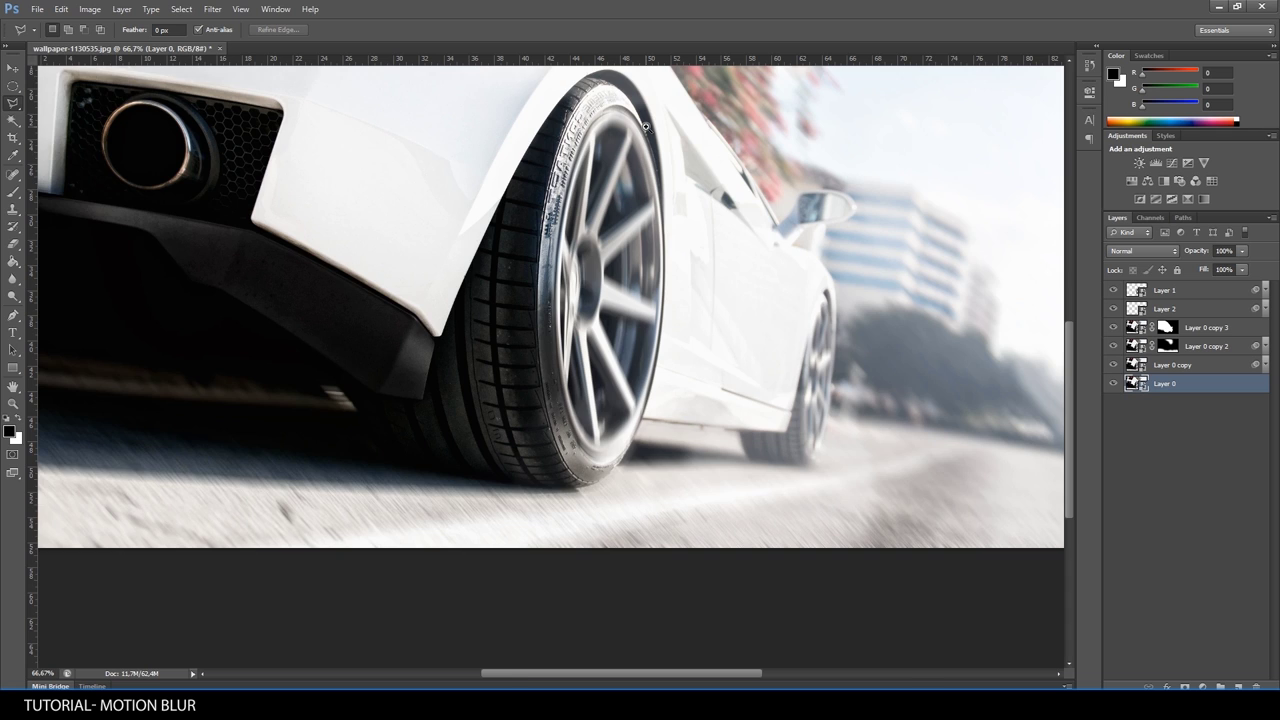
Trace the rear tyre's edge with the Polygonal Lasso down to the road and around the bumper bottom.
{"action": "scroll", "coordinate": [645, 125], "scroll_direction": "up", "scroll_amount": 1}
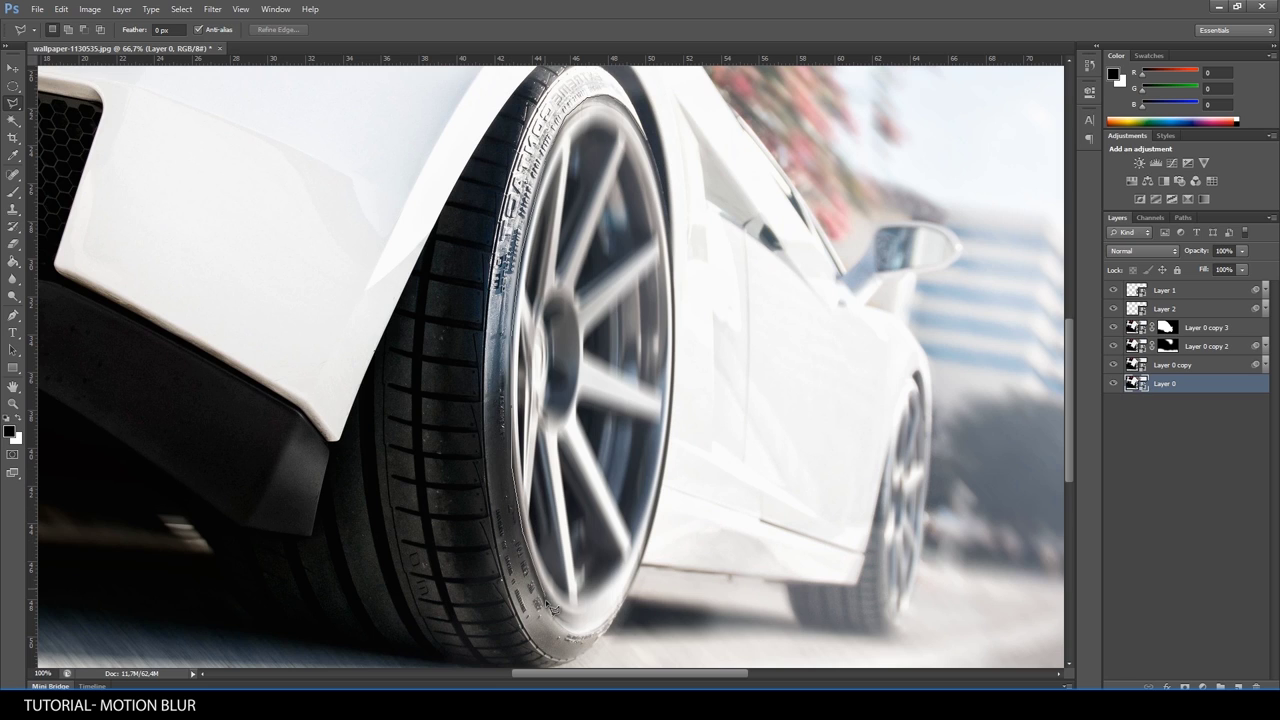
{"action": "left_click", "coordinate": [568, 622]}
{"action": "left_click_drag", "start_coordinate": [615, 632], "coordinate": [709, 409]}
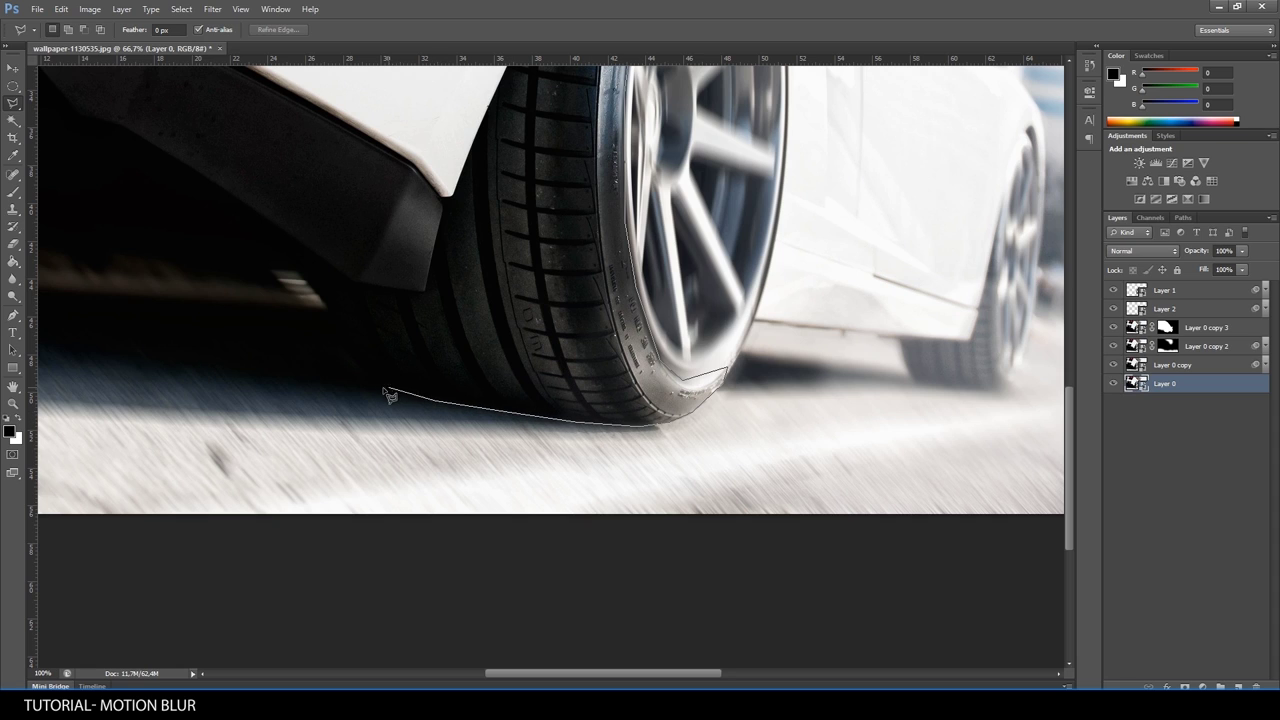
{"action": "left_click_drag", "start_coordinate": [383, 385], "coordinate": [670, 475]}
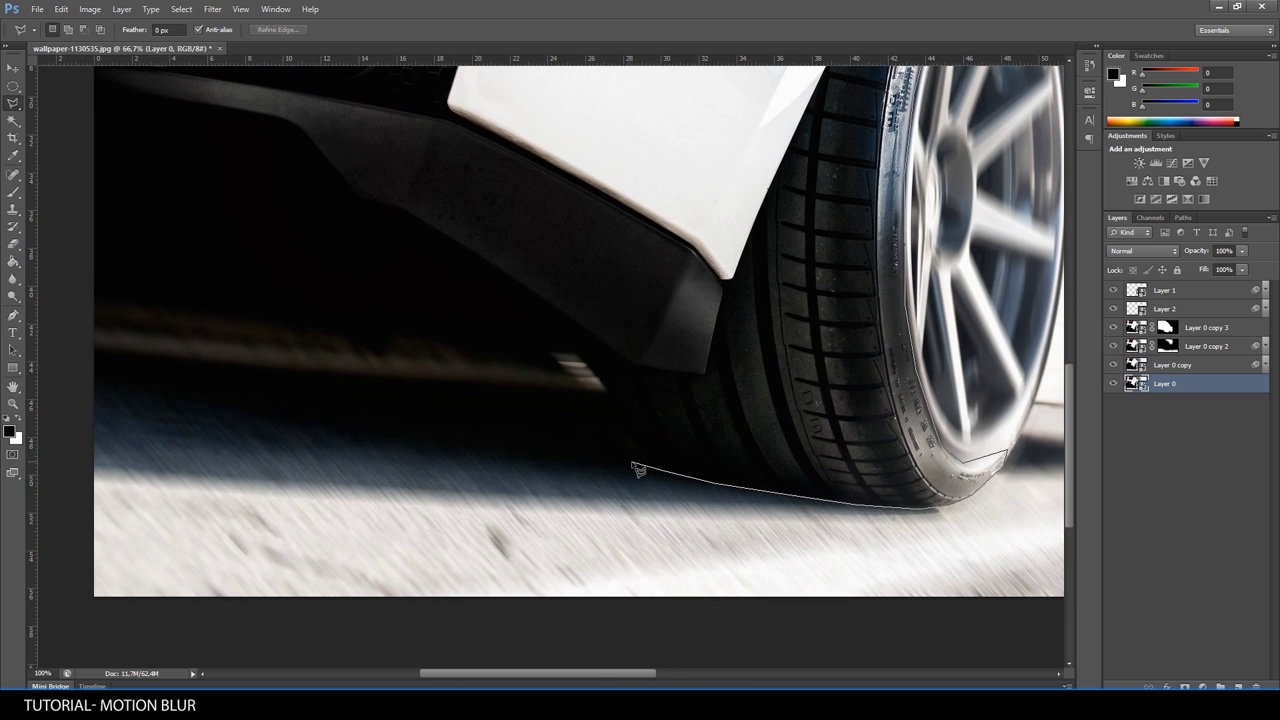
{"action": "left_click", "coordinate": [633, 463]}
{"action": "left_click", "coordinate": [609, 401]}
{"action": "left_click", "coordinate": [609, 349]}
{"action": "left_click", "coordinate": [633, 366]}
{"action": "left_click", "coordinate": [707, 376]}
Continue the outline along the tyre's upper edge and close it into a selection.
{"action": "left_click_drag", "start_coordinate": [751, 251], "coordinate": [629, 414]}
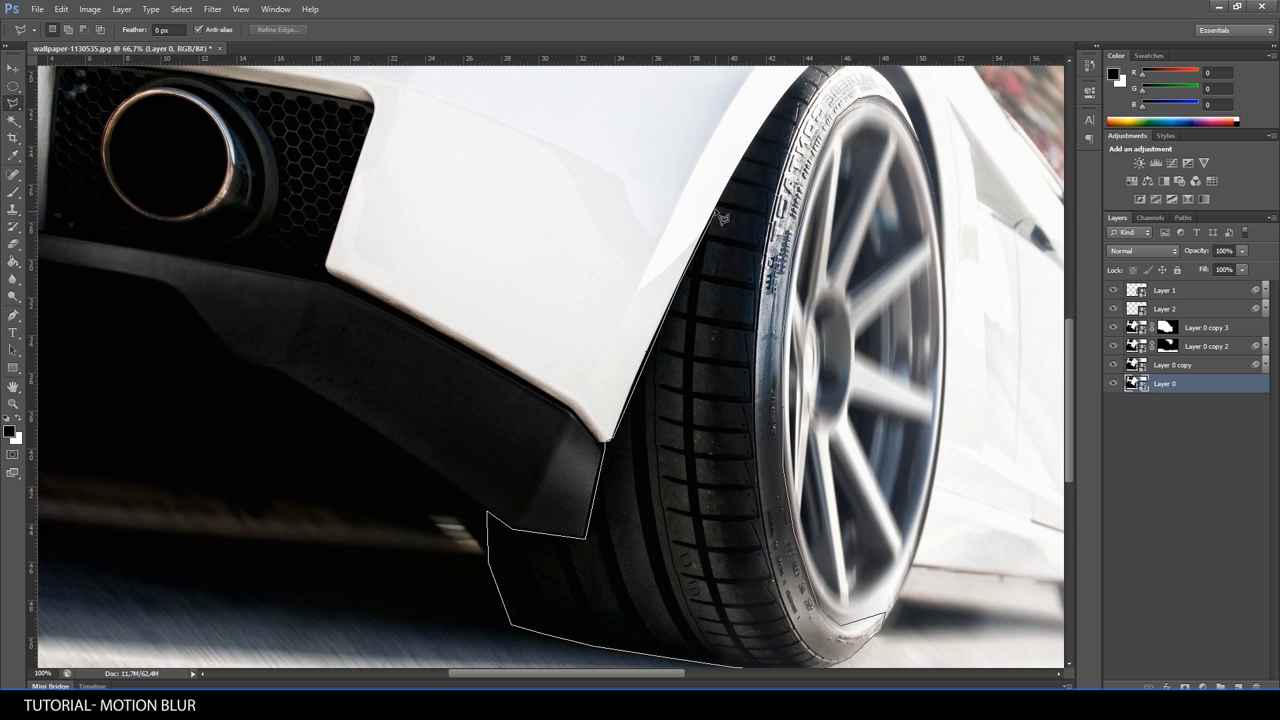
{"action": "left_click_drag", "start_coordinate": [752, 158], "coordinate": [707, 318]}
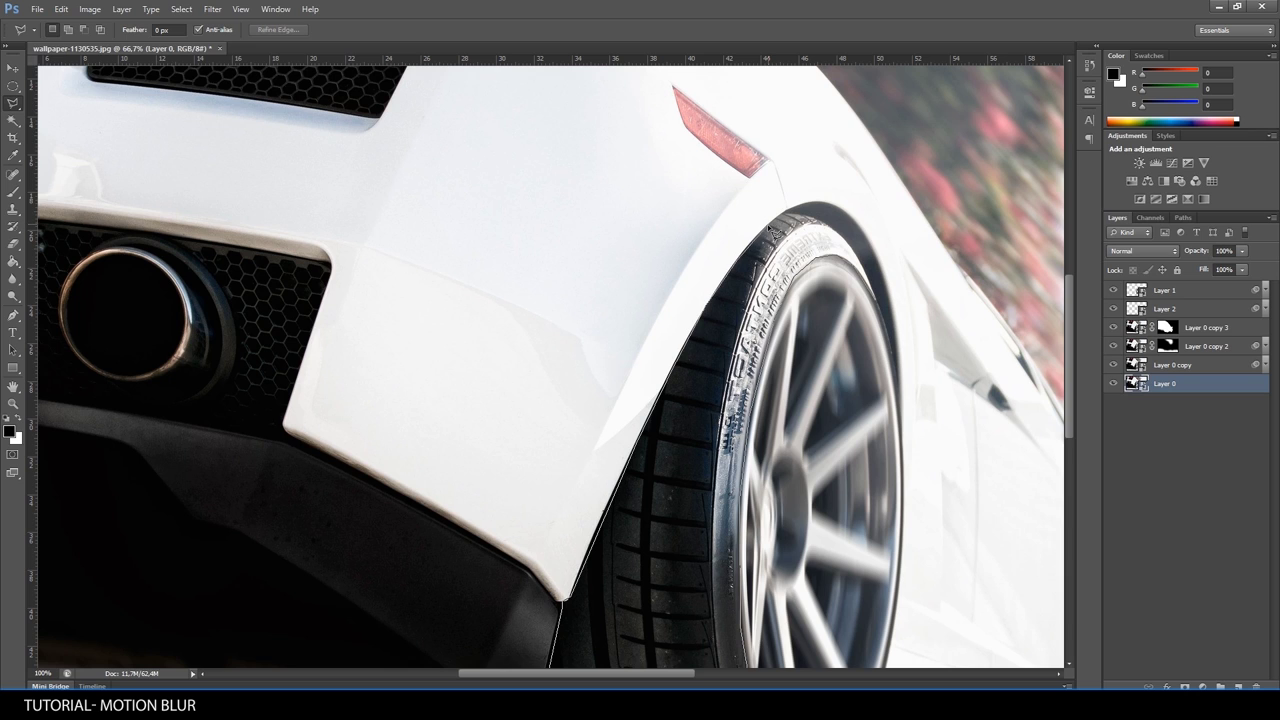
{"action": "left_click_drag", "start_coordinate": [782, 229], "coordinate": [750, 264]}
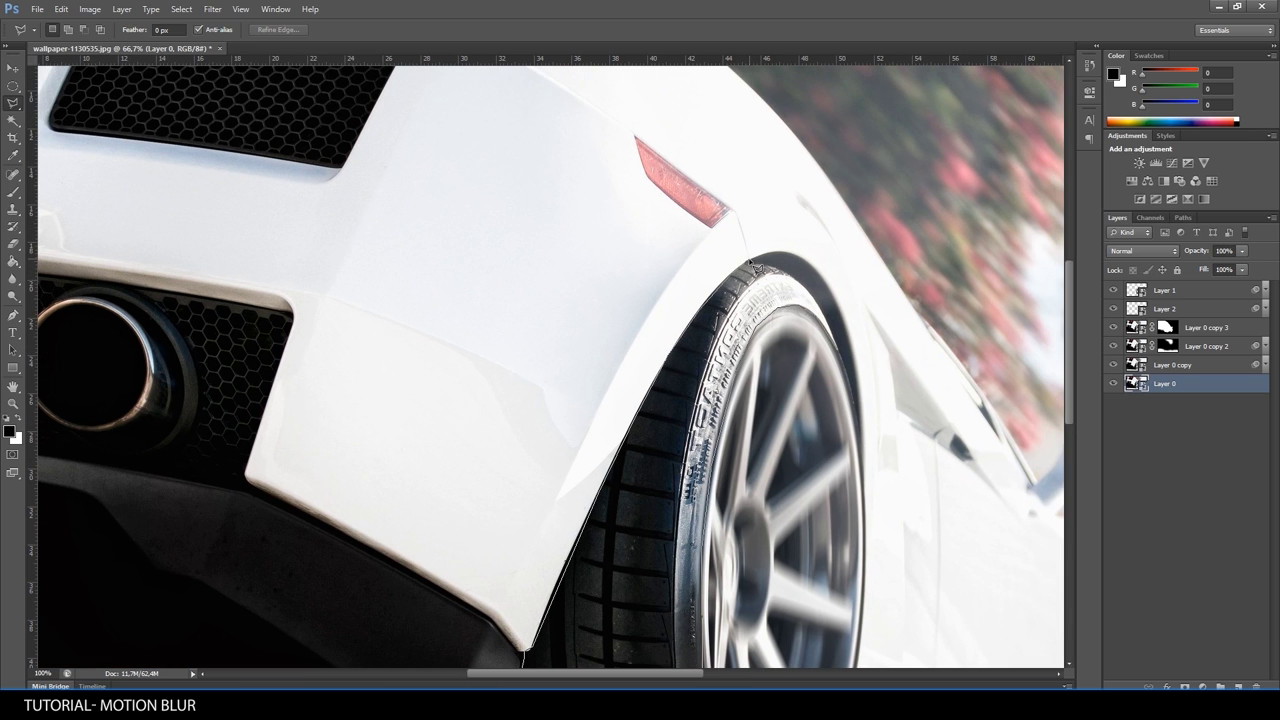
{"action": "left_click", "coordinate": [759, 263]}
{"action": "left_click", "coordinate": [822, 292]}
{"action": "double_click", "coordinate": [843, 356]}
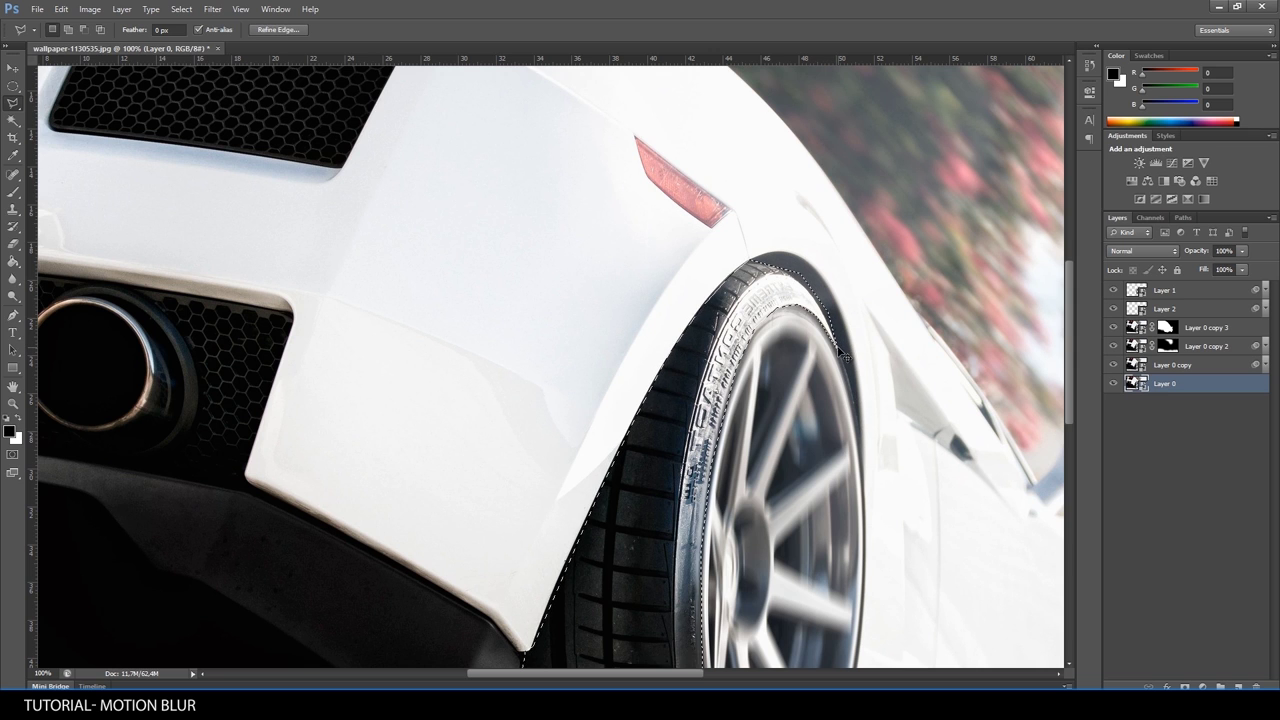
{"action": "key", "text": "ctrl+minus"}
{"action": "key", "text": "ctrl+minus"}
{"action": "key", "text": "ctrl+minus"}
{"action": "key", "text": "ctrl+plus"}
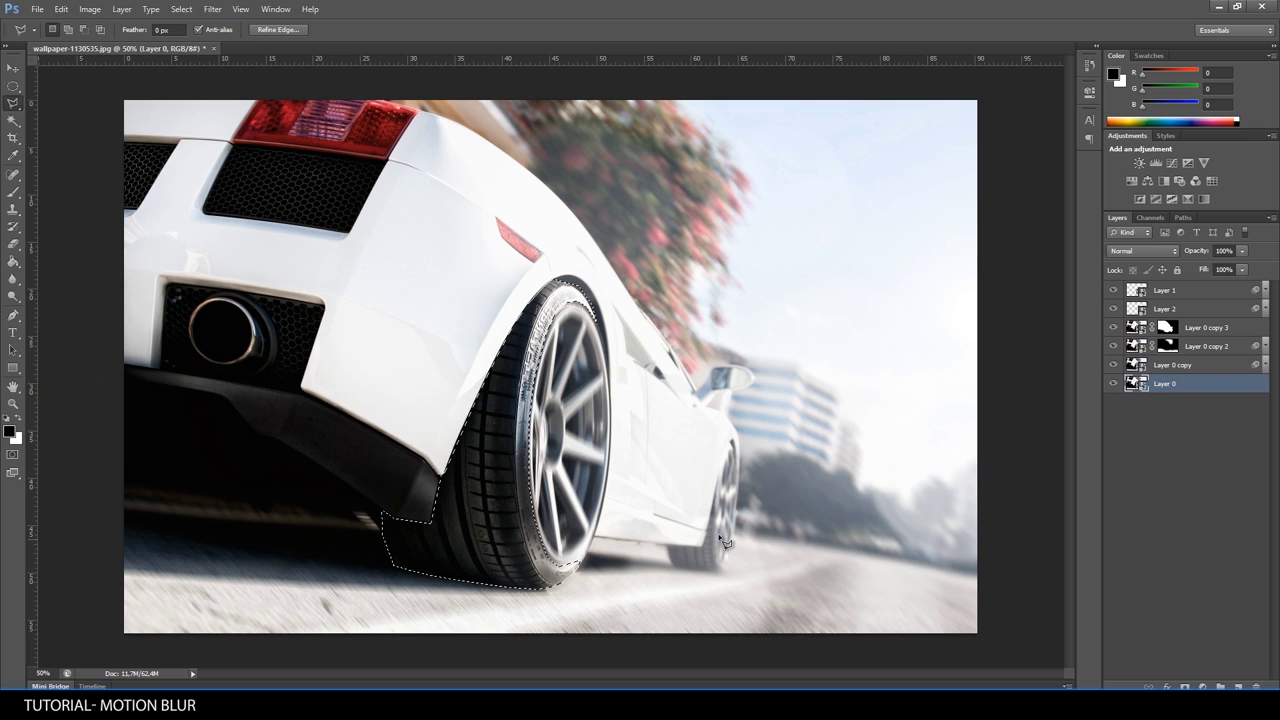
Copy the selected tyre edge onto a new Layer 3 with Layer Via Copy.
{"action": "right_click", "coordinate": [478, 472]}
{"action": "right_click", "coordinate": [464, 495]}
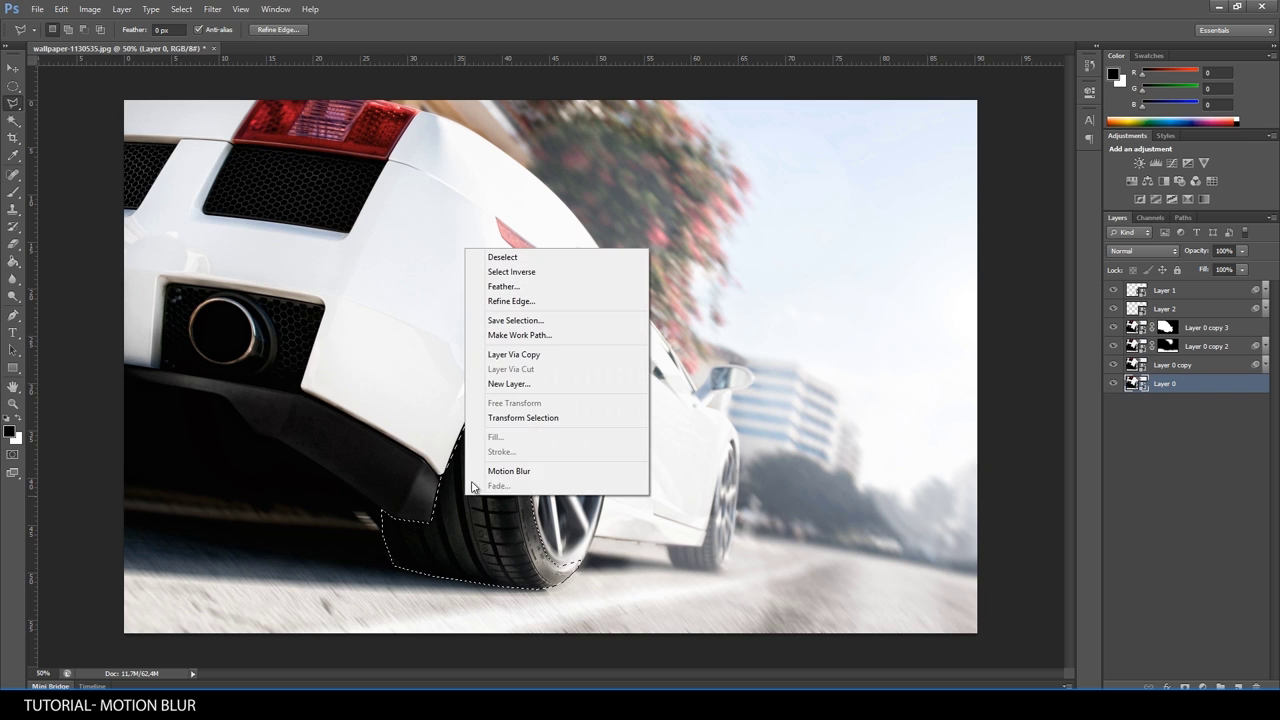
{"action": "left_click", "coordinate": [524, 356]}
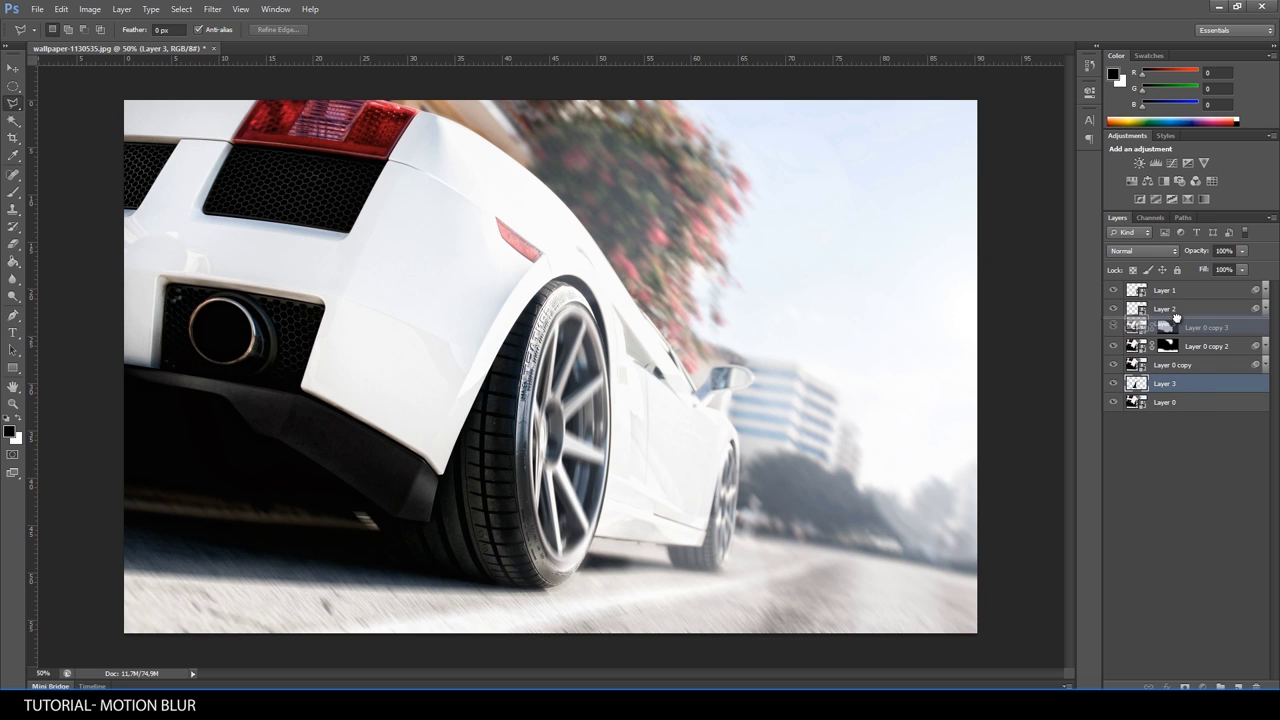
Select Layer 0 and zoom in on the far wheel.
{"action": "left_click", "coordinate": [1153, 404]}
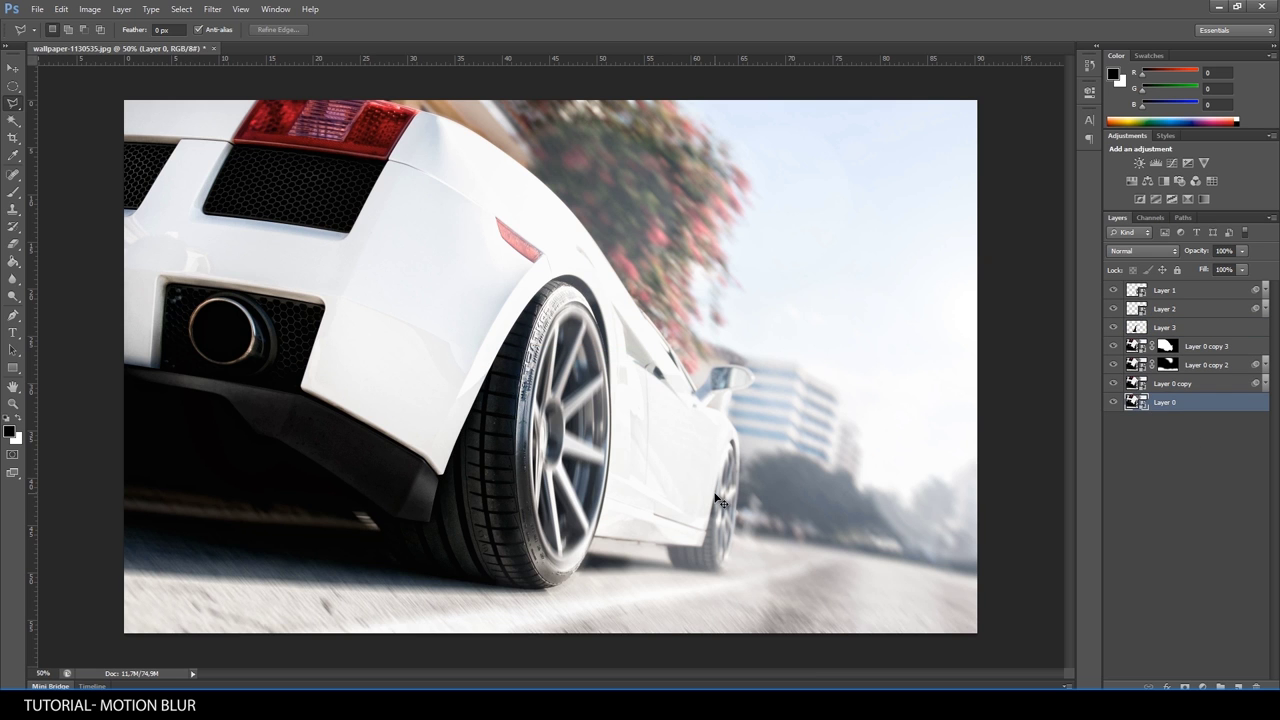
{"action": "scroll", "coordinate": [719, 500], "scroll_direction": "up", "scroll_amount": 1}
{"action": "scroll", "coordinate": [711, 500], "scroll_direction": "up", "scroll_amount": 1}
{"action": "scroll", "coordinate": [638, 289], "scroll_direction": "up", "scroll_amount": 1}
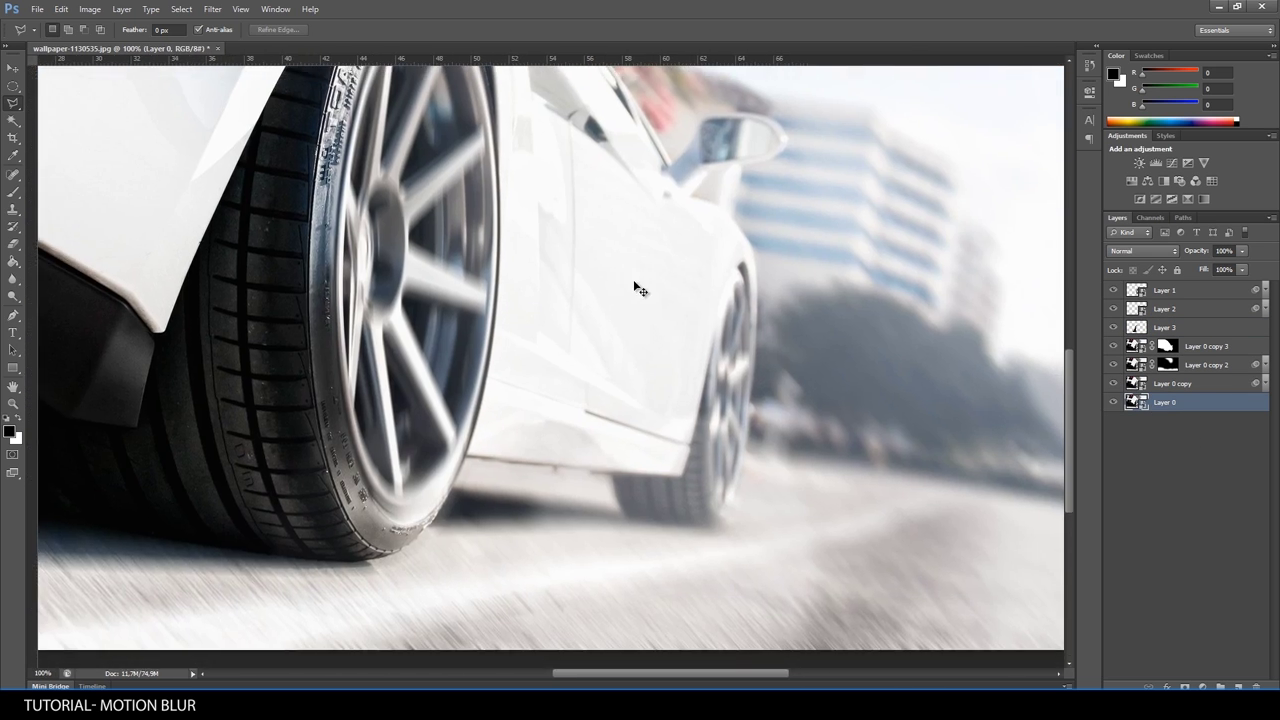
{"action": "scroll", "coordinate": [638, 289], "scroll_direction": "up", "scroll_amount": 1}
{"action": "scroll", "coordinate": [637, 287], "scroll_direction": "up", "scroll_amount": 1}
{"action": "scroll", "coordinate": [633, 410], "scroll_direction": "up", "scroll_amount": 1}
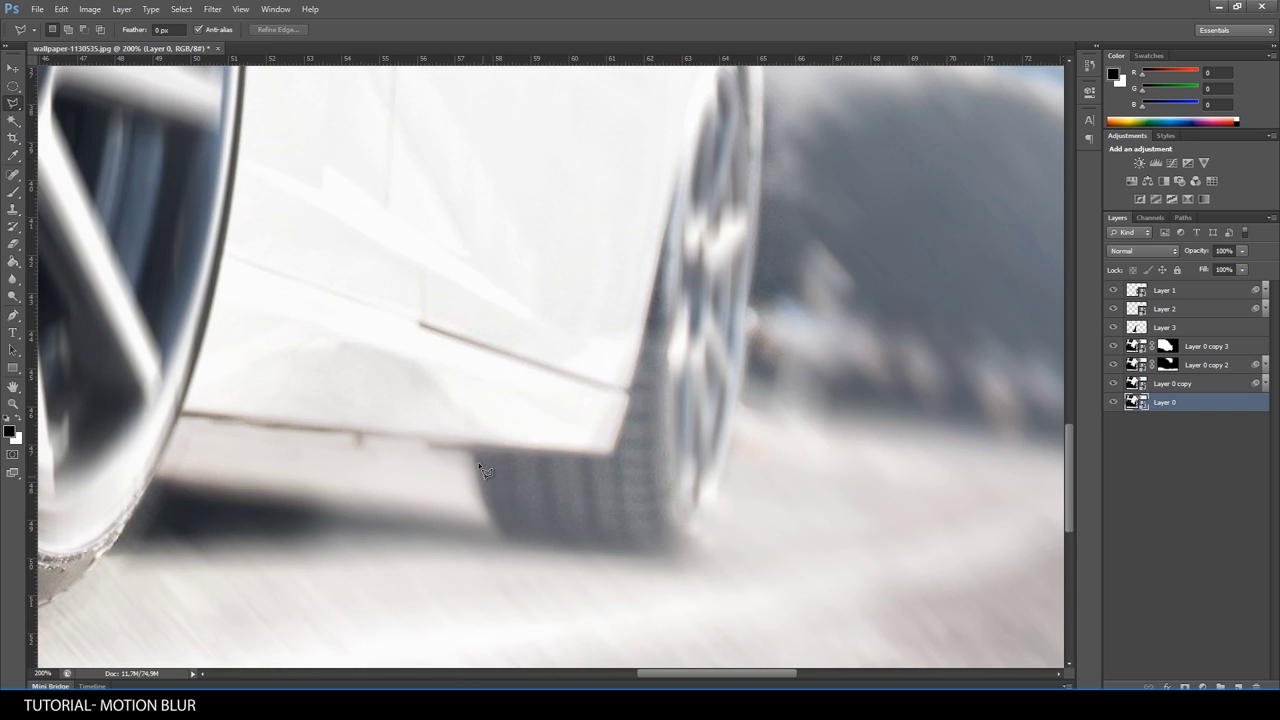
Outline the lower part of the far tyre with a Polygonal Lasso selection.
{"action": "left_click", "coordinate": [490, 517]}
{"action": "left_click", "coordinate": [505, 540]}
{"action": "left_click", "coordinate": [640, 549]}
{"action": "left_click", "coordinate": [670, 541]}
{"action": "left_click", "coordinate": [686, 537]}
{"action": "left_click", "coordinate": [667, 518]}
{"action": "left_click", "coordinate": [673, 190]}
{"action": "left_click", "coordinate": [629, 393]}
{"action": "left_click", "coordinate": [478, 456]}
Copy it to a new Layer 4 below Layer 3, make Layer 3 active, and zoom out.
{"action": "right_click", "coordinate": [588, 488]}
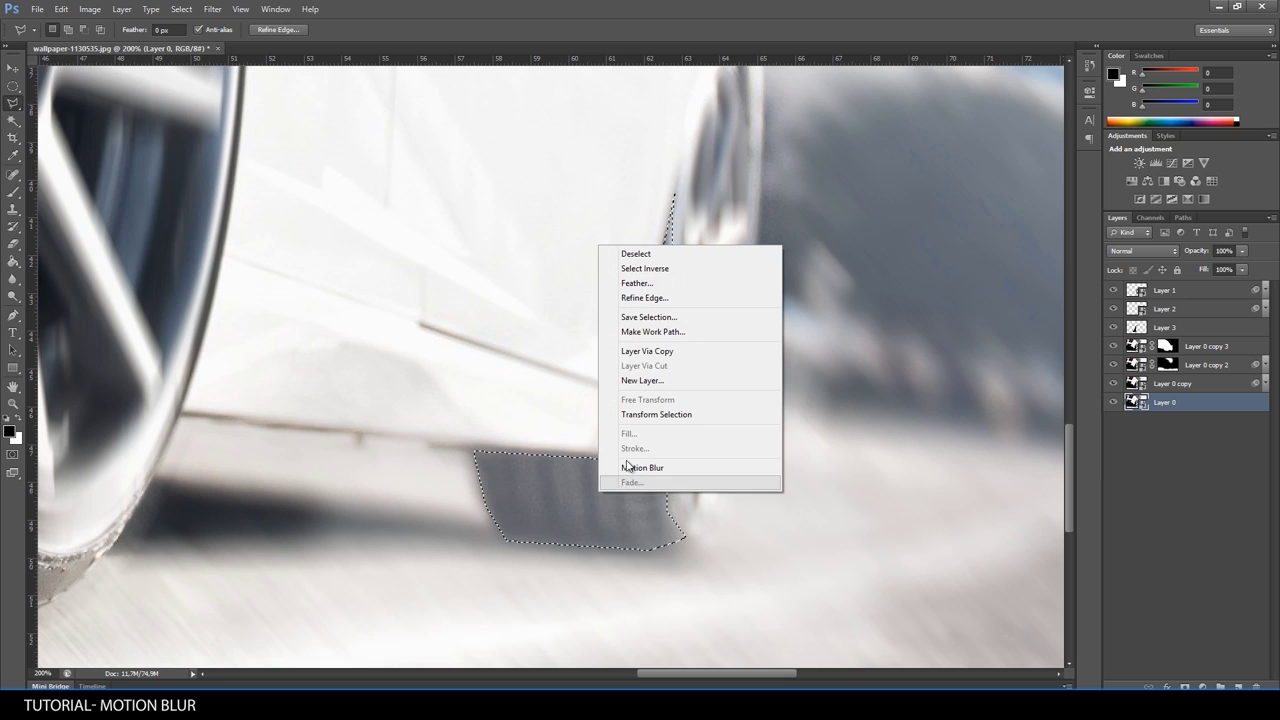
{"action": "left_click", "coordinate": [660, 351]}
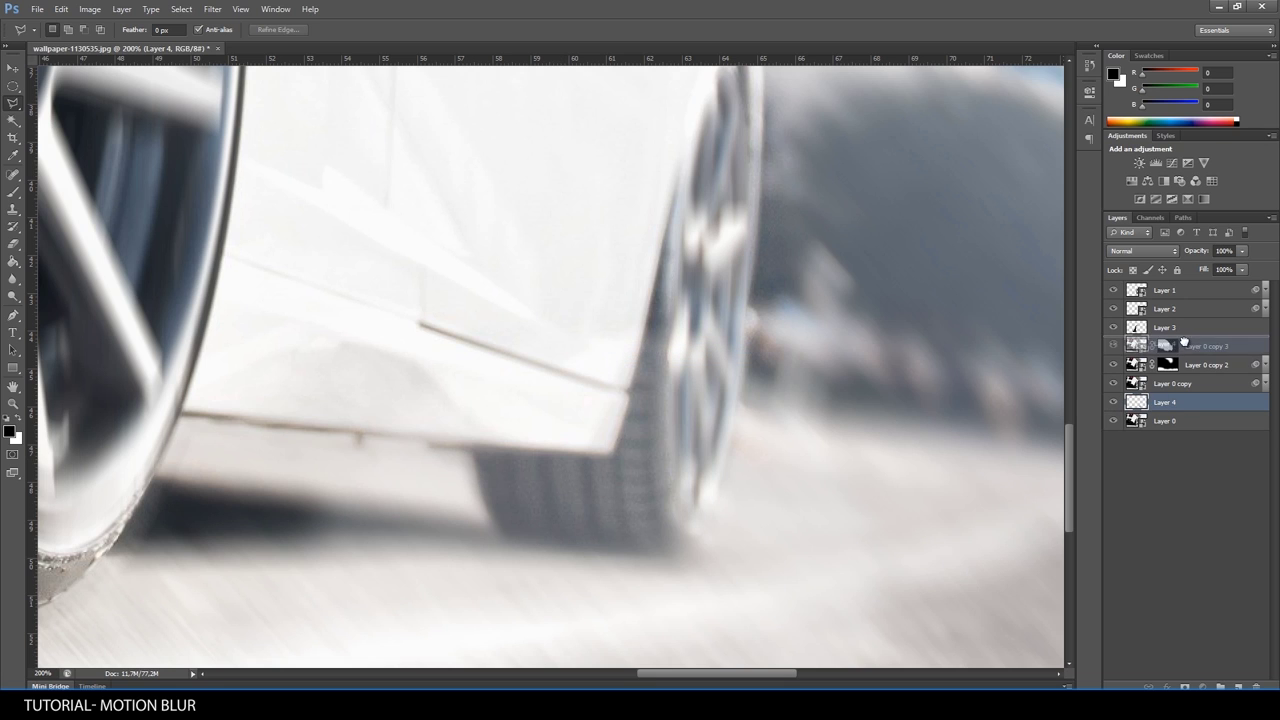
{"action": "left_click_drag", "start_coordinate": [1160, 402], "coordinate": [1185, 338]}
{"action": "left_click", "coordinate": [1186, 334]}
{"action": "key", "text": "ctrl+minus"}
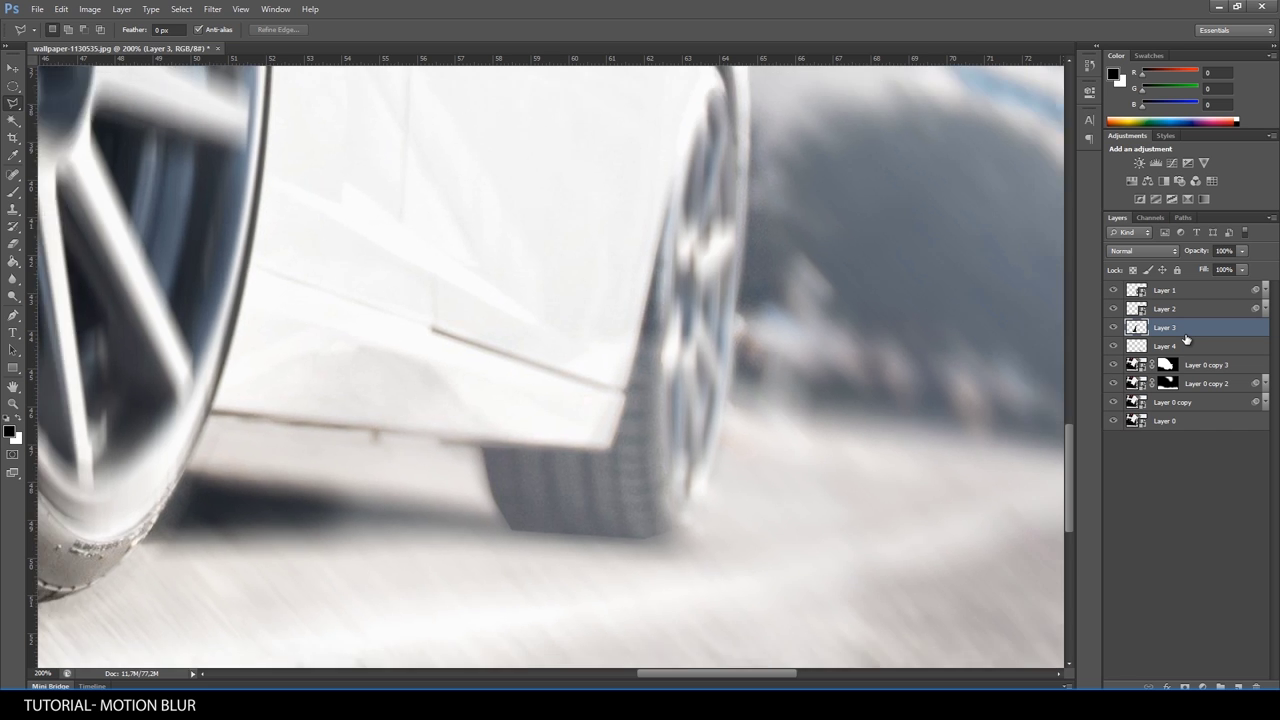
{"action": "key", "text": "ctrl+minus"}
{"action": "key", "text": "ctrl+minus"}
Convert Layer 3 and Layer 4 for Smart Filters.
{"action": "left_click", "coordinate": [212, 9]}
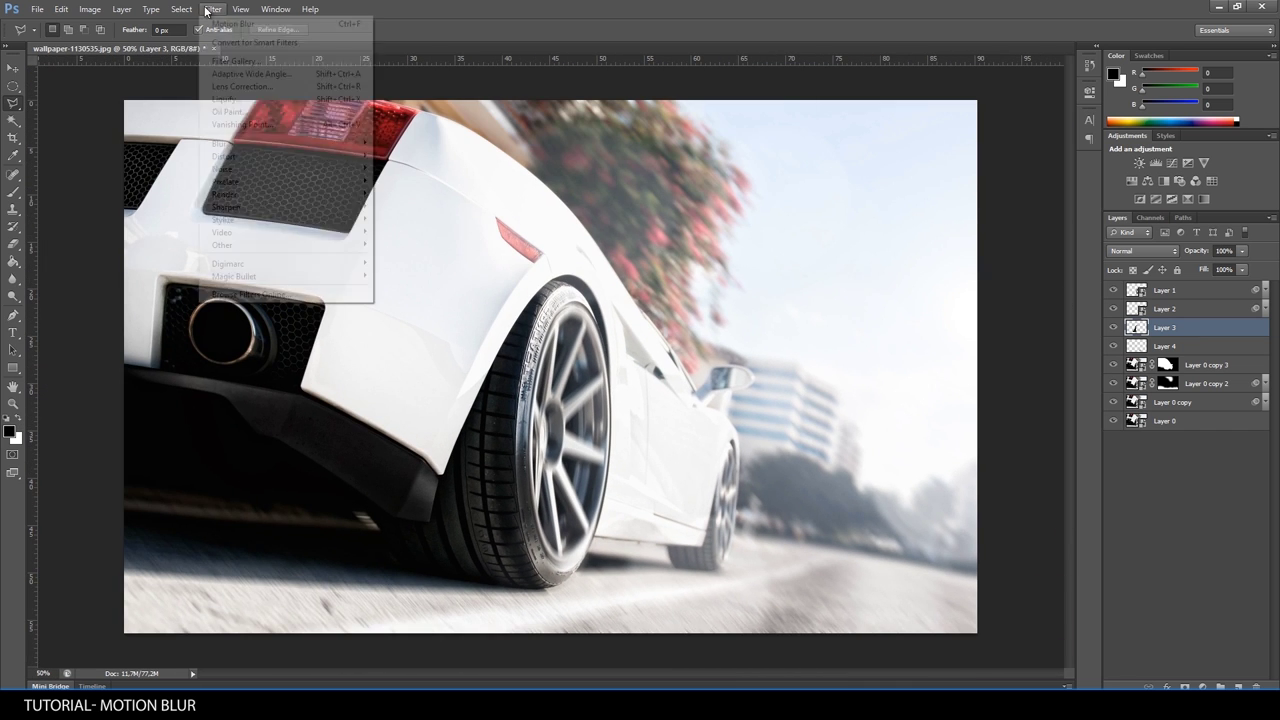
{"action": "left_click", "coordinate": [240, 42]}
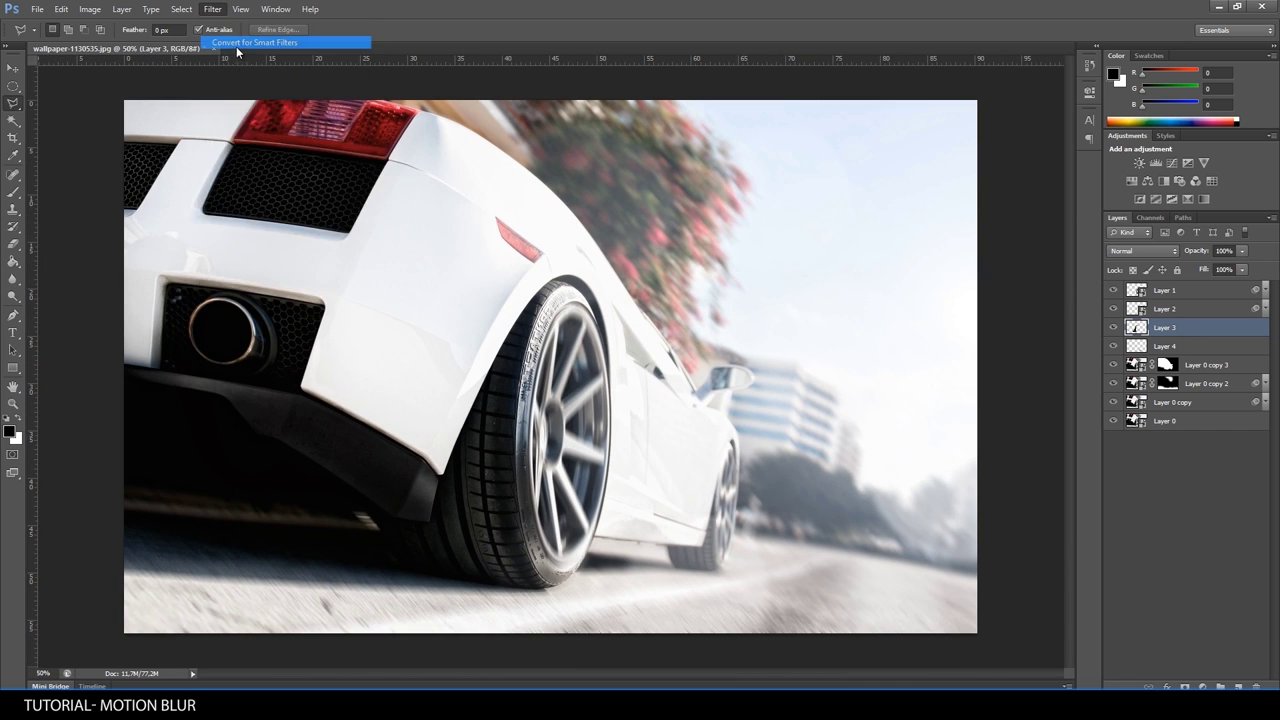
{"action": "key", "text": "alt+bracketleft"}
{"action": "left_click", "coordinate": [212, 9]}
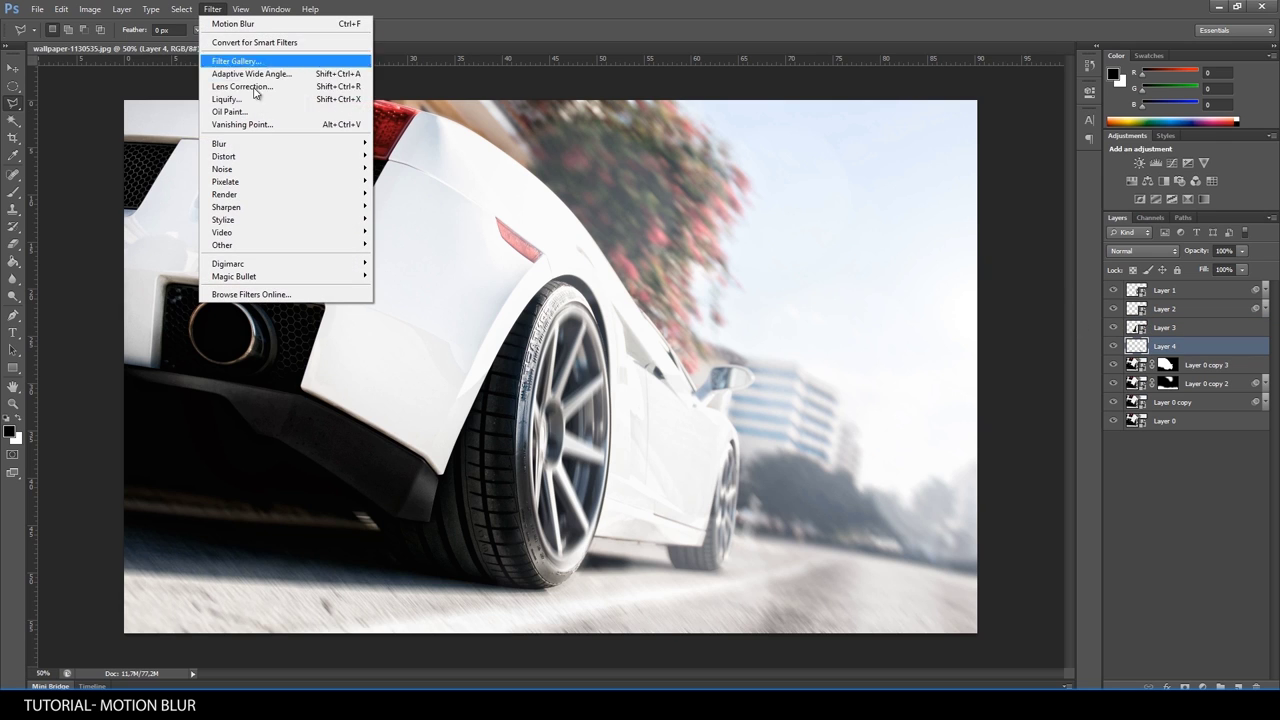
{"action": "left_click", "coordinate": [240, 42]}
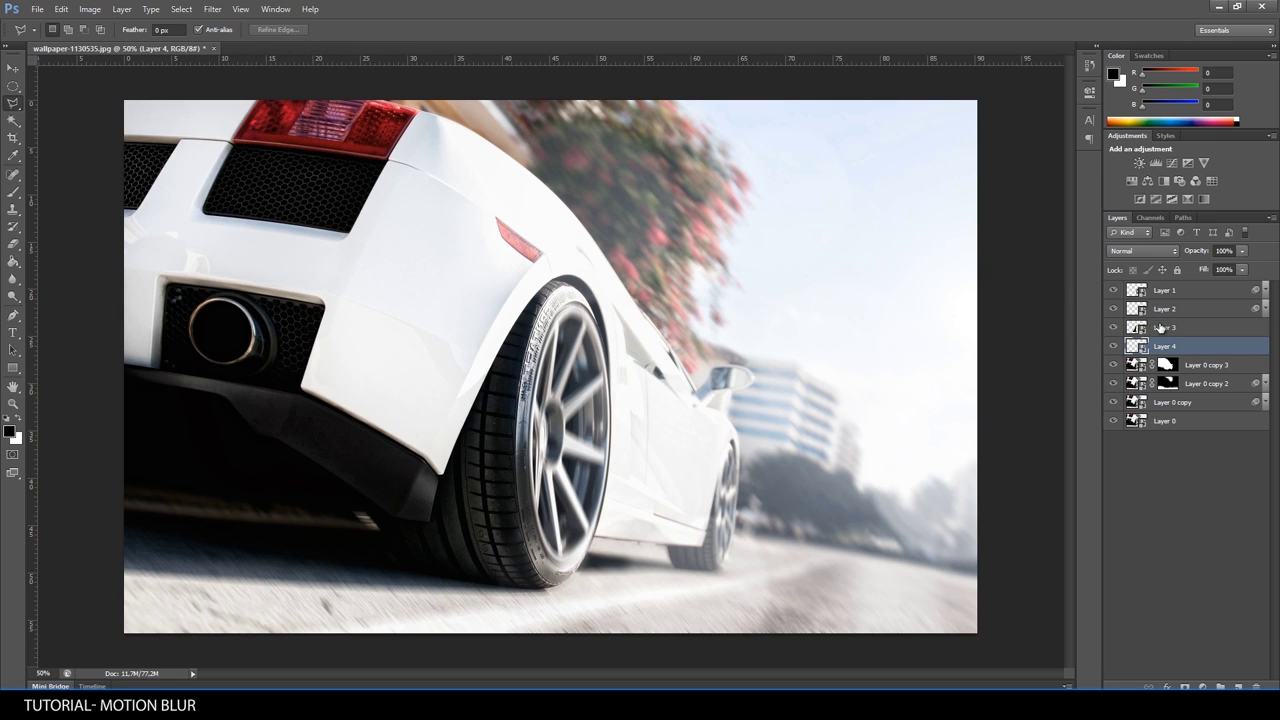
Rename Layer 3 to 'peneeuusye'.
{"action": "double_click", "coordinate": [1166, 327]}
{"action": "type", "text": "pene"}
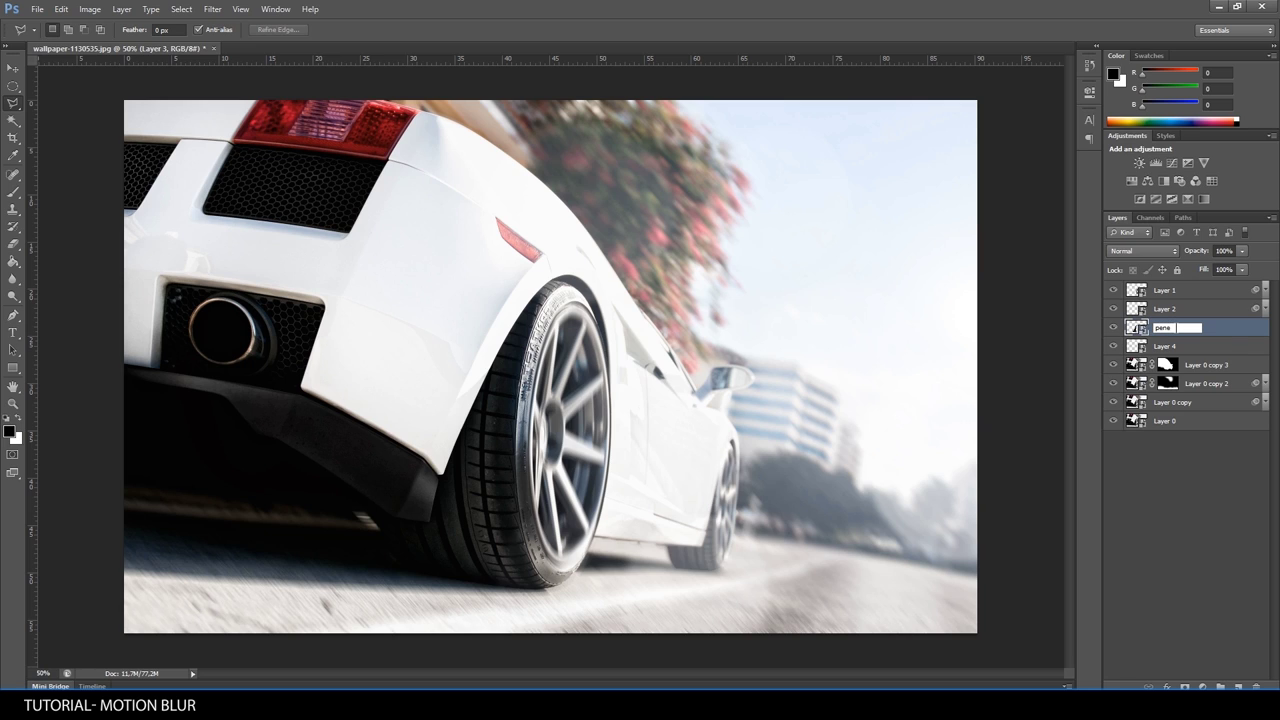
{"action": "type", "text": "eueuy"}
{"action": "key", "text": "Return"}
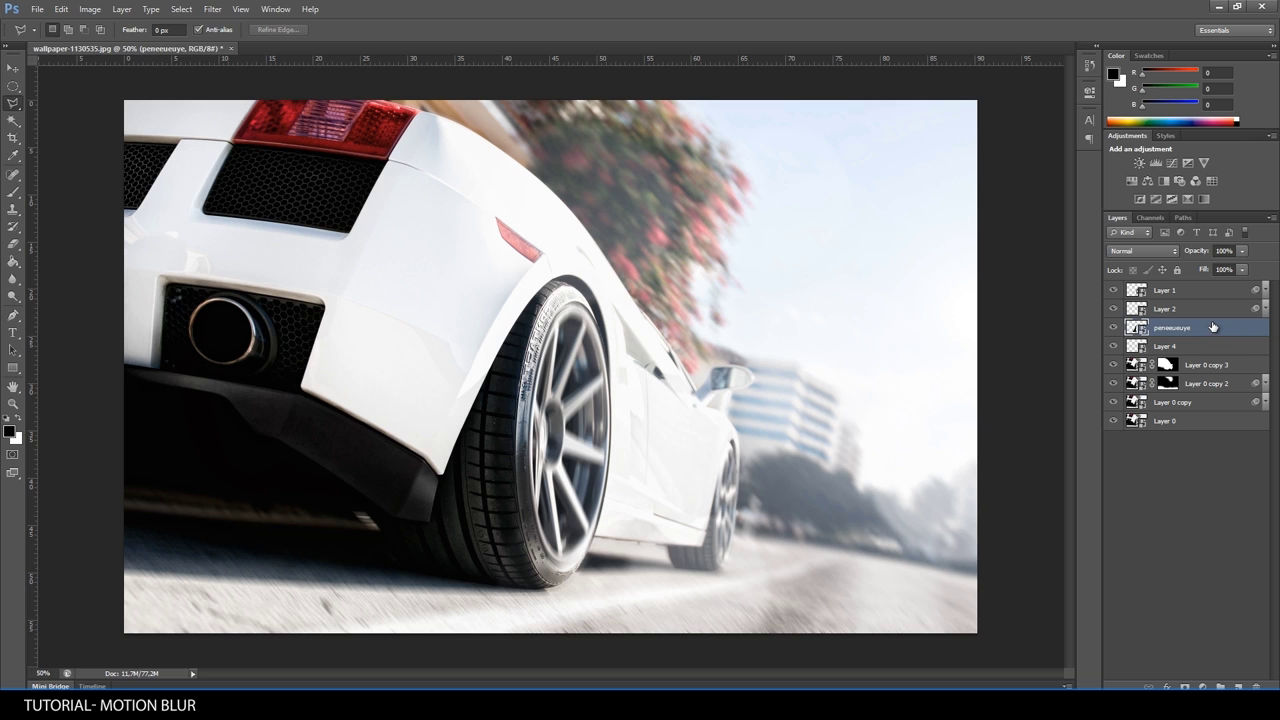
{"action": "left_click", "coordinate": [212, 9]}
{"action": "mouse_move", "coordinate": [219, 143]}
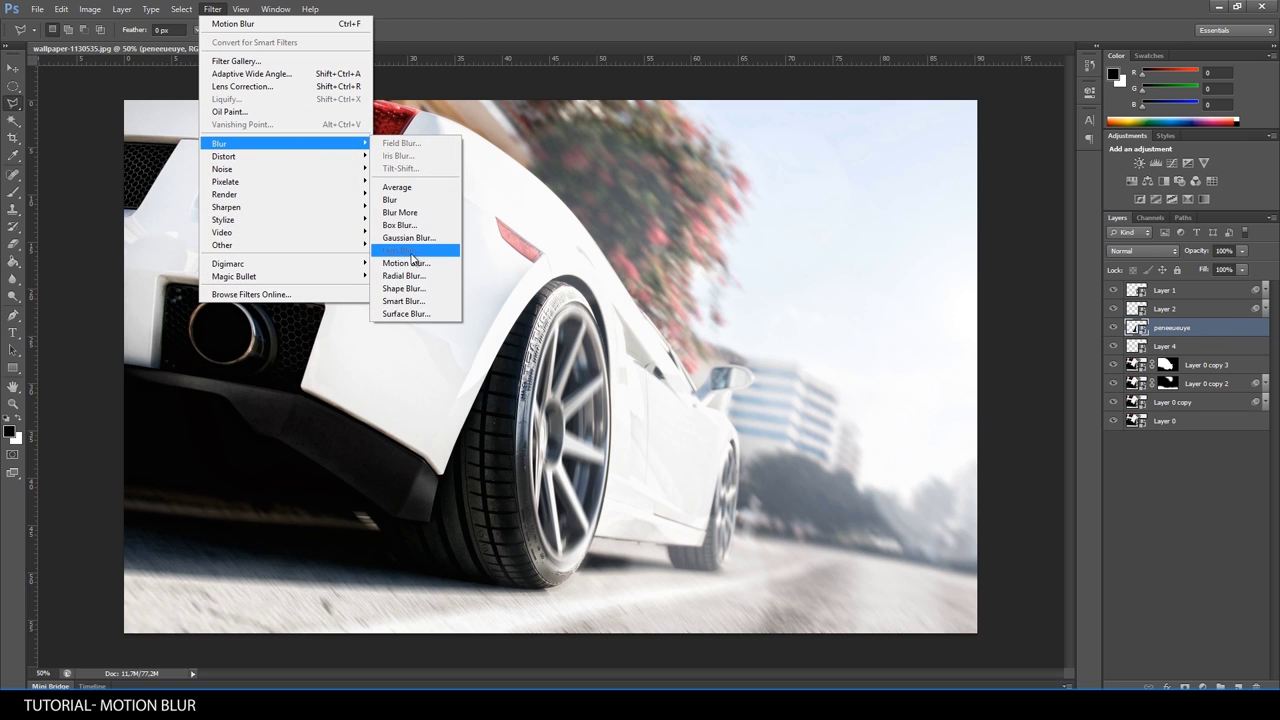
Apply a smart Motion Blur of -20° angle and 20 px distance to the 'peneeuusye' tyre layer.
{"action": "left_click", "coordinate": [405, 263]}
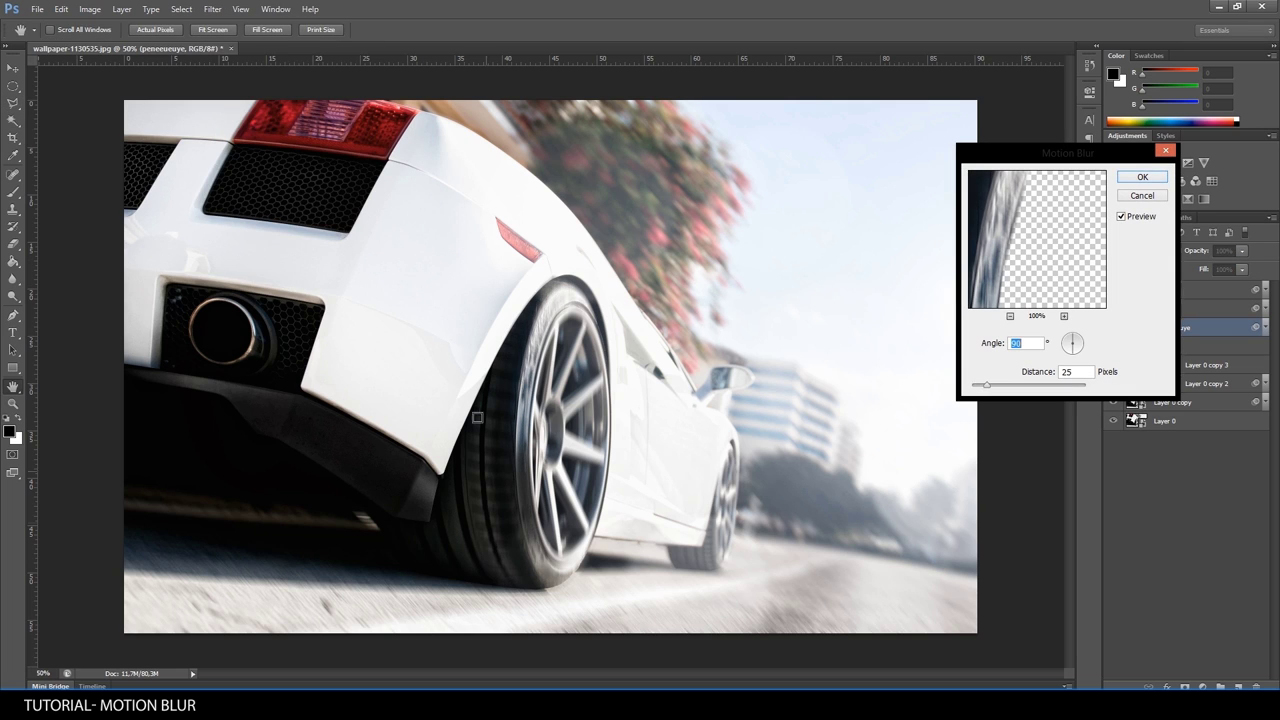
{"action": "mouse_move", "coordinate": [1014, 281]}
{"action": "left_mouse_down"}
{"action": "mouse_move", "coordinate": [1076, 222]}
{"action": "mouse_move", "coordinate": [1051, 250]}
{"action": "left_mouse_up"}
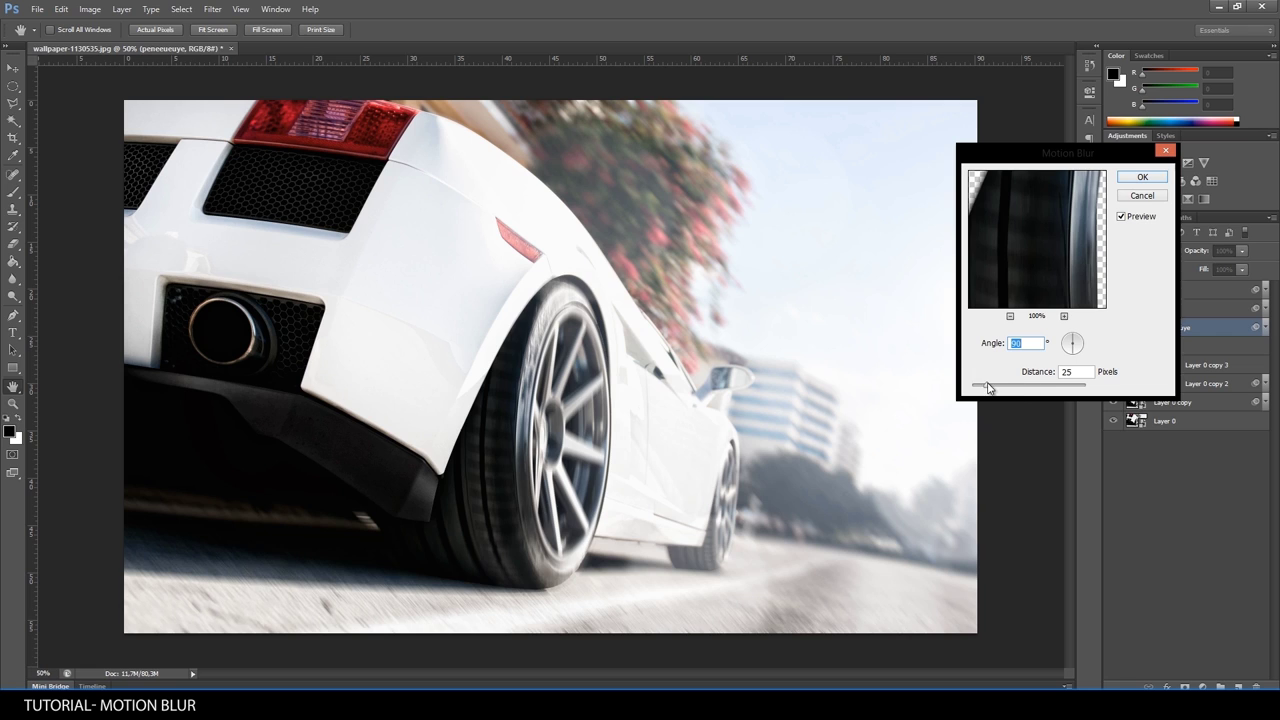
{"action": "mouse_move", "coordinate": [992, 388]}
{"action": "left_mouse_down"}
{"action": "mouse_move", "coordinate": [1014, 387]}
{"action": "mouse_move", "coordinate": [988, 388]}
{"action": "left_mouse_up"}
{"action": "mouse_move", "coordinate": [1068, 345]}
{"action": "left_mouse_down"}
{"action": "mouse_move", "coordinate": [1093, 346]}
{"action": "mouse_move", "coordinate": [1097, 371]}
{"action": "left_mouse_up"}
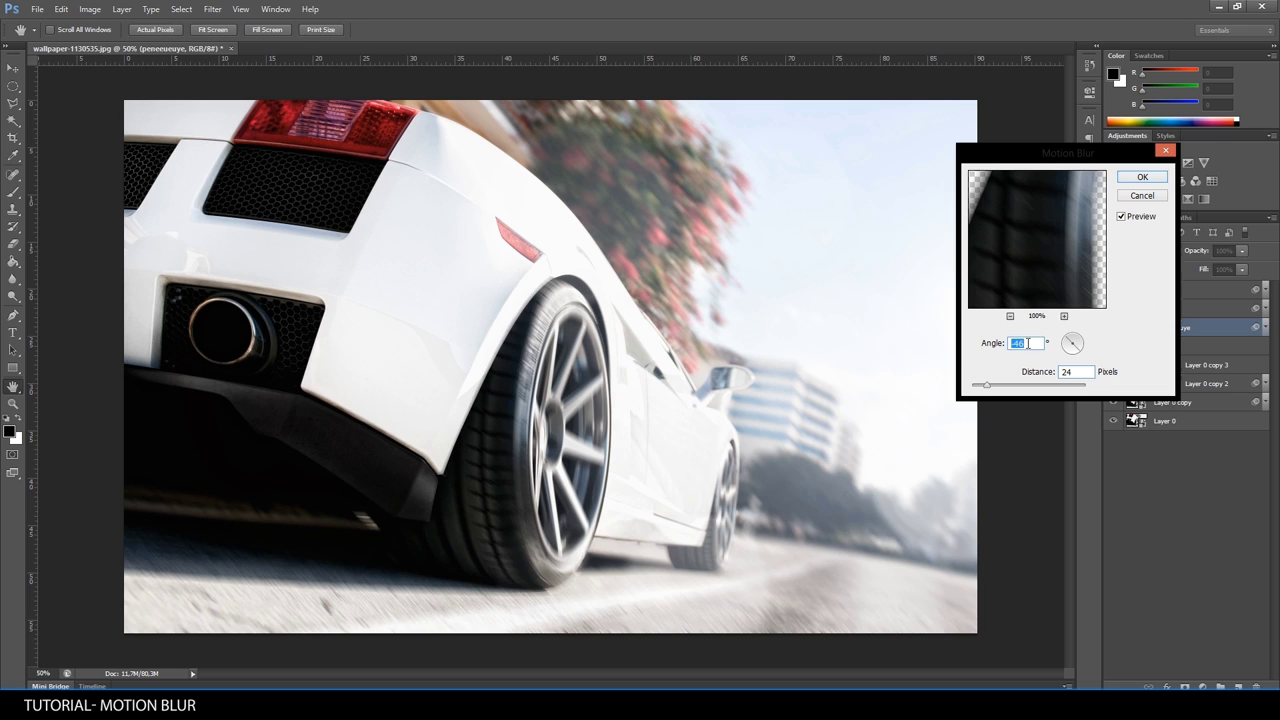
{"action": "left_click", "coordinate": [1029, 373]}
{"action": "type", "text": "20"}
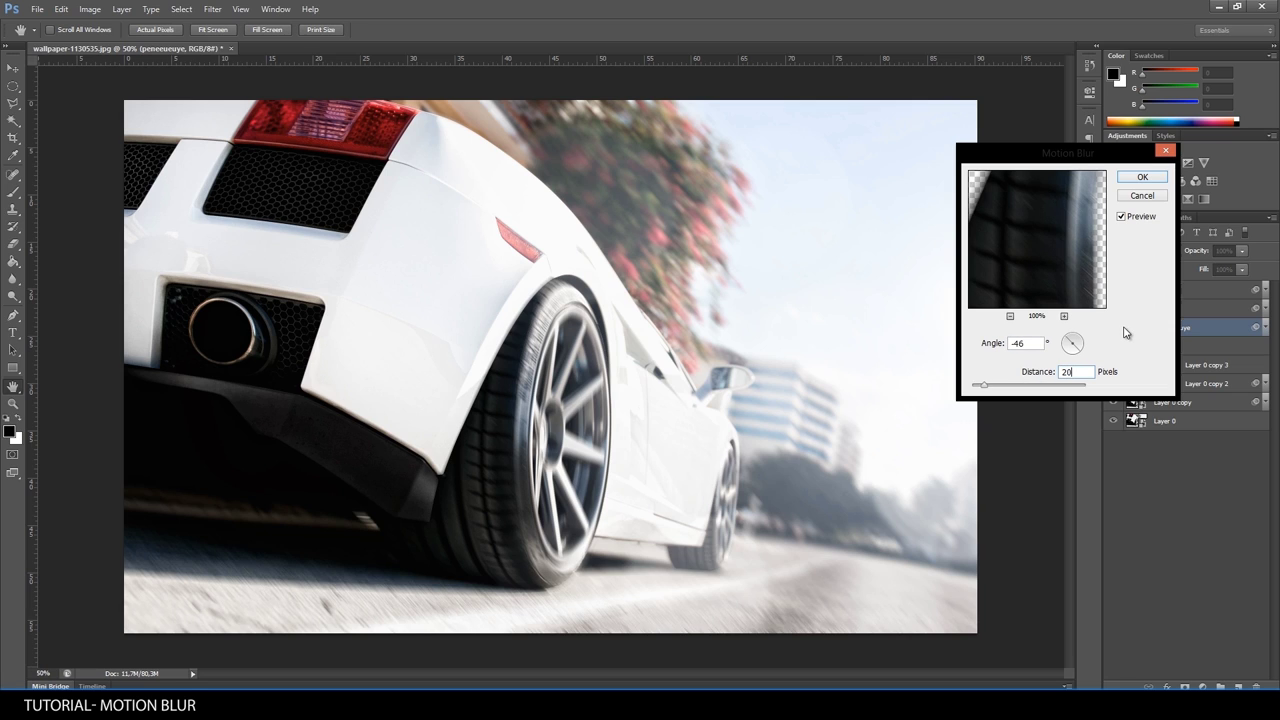
{"action": "left_click", "coordinate": [1081, 348]}
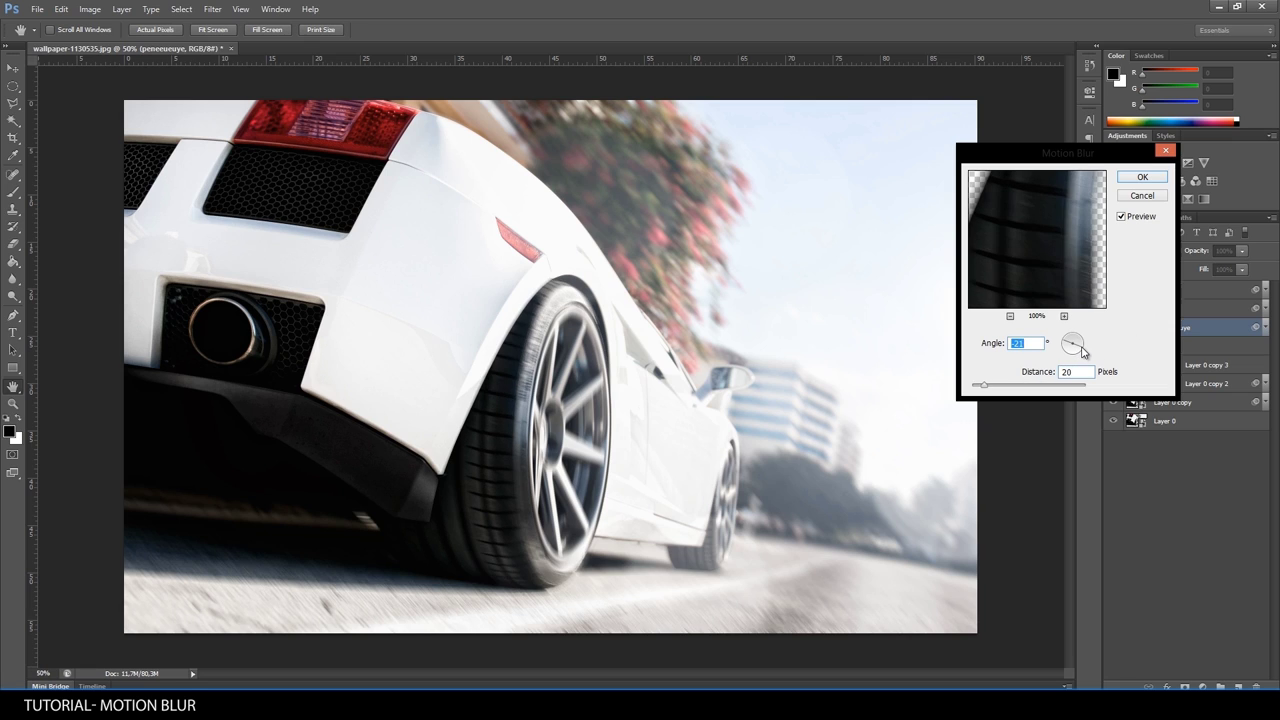
{"action": "left_click_drag", "start_coordinate": [1081, 350], "coordinate": [1083, 351]}
{"action": "left_click", "coordinate": [1142, 177]}
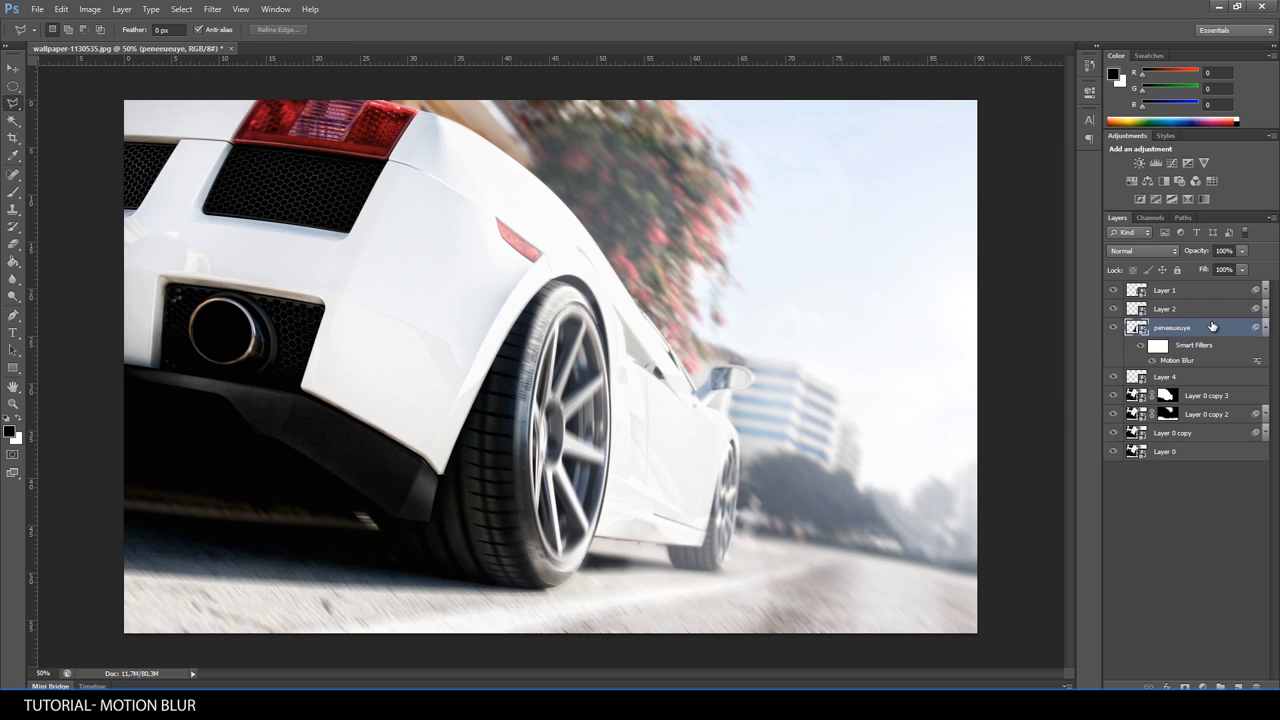
{"action": "left_click", "coordinate": [1265, 327]}
{"action": "left_click", "coordinate": [1200, 348]}
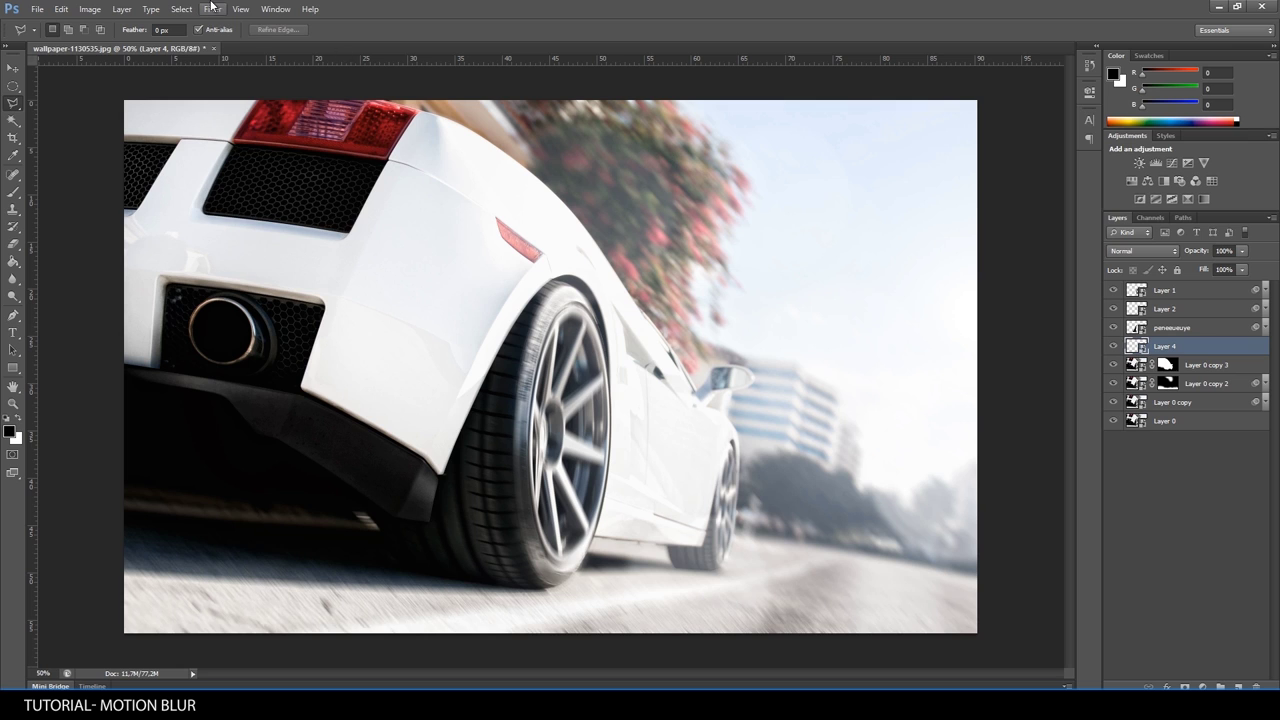
Apply a smart Motion Blur to Layer 4.
{"action": "left_click", "coordinate": [213, 9]}
{"action": "left_click", "coordinate": [425, 261]}
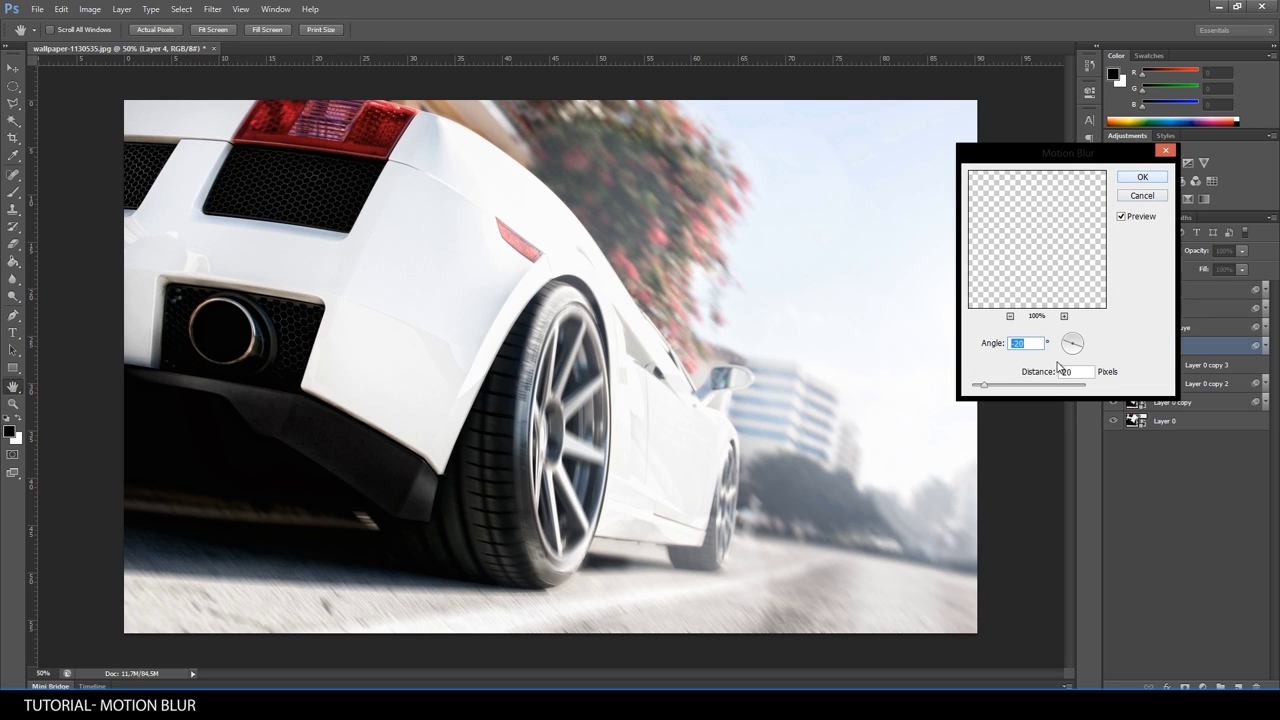
{"action": "left_click_drag", "start_coordinate": [1081, 345], "coordinate": [1083, 335]}
{"action": "left_click", "coordinate": [1148, 182]}
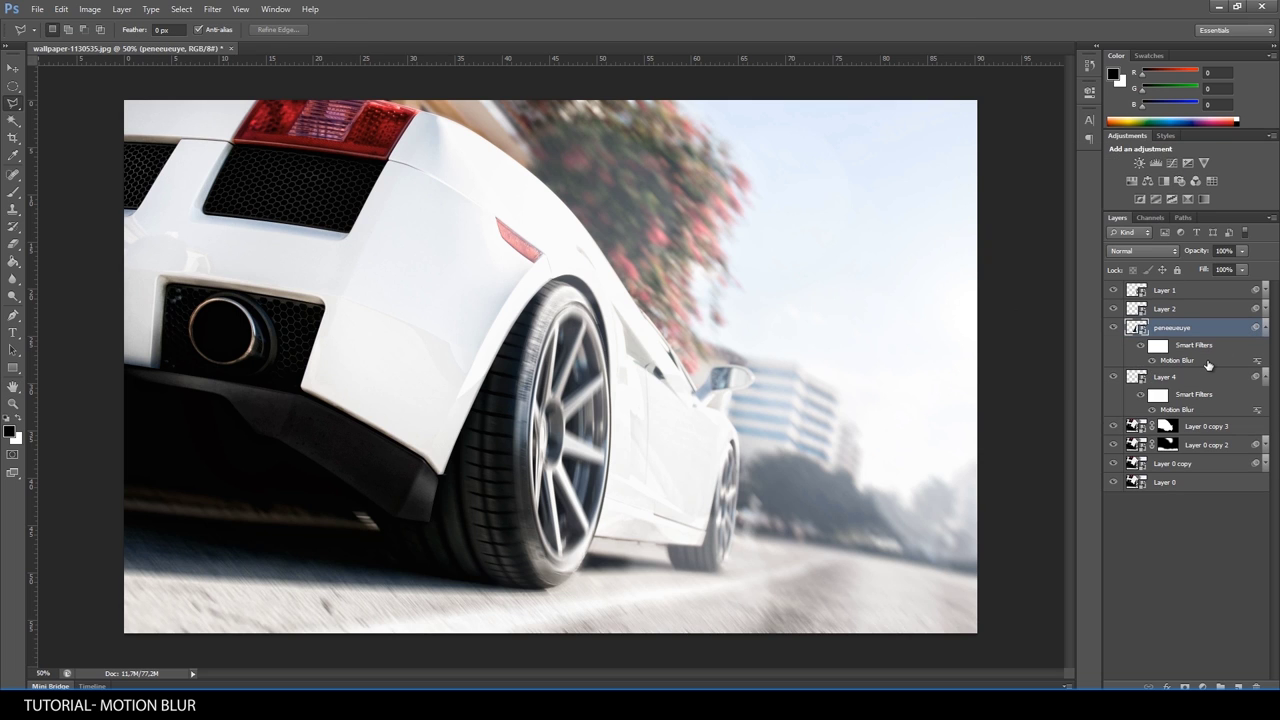
Change the renamed layer's Motion Blur angle to 90°.
{"action": "double_click", "coordinate": [1177, 360]}
{"action": "left_click", "coordinate": [1030, 343]}
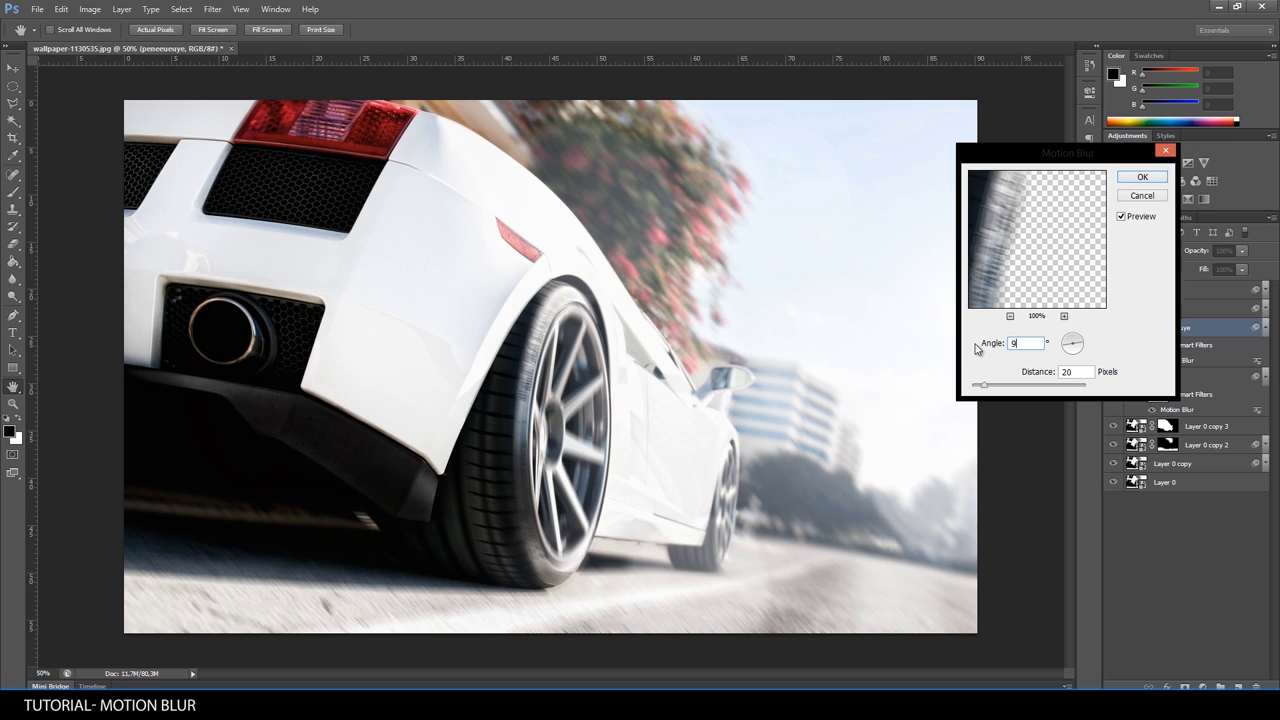
{"action": "type", "text": "0"}
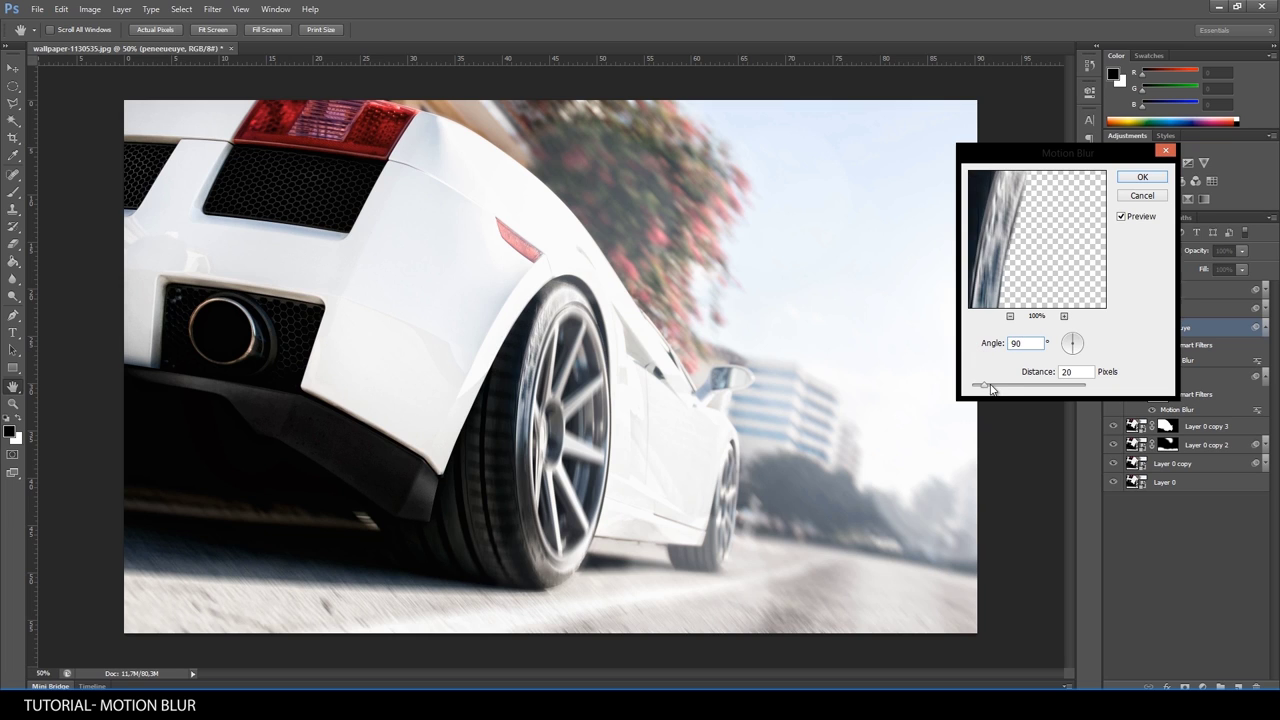
{"action": "key", "text": "Tab"}
{"action": "left_click", "coordinate": [1137, 178]}
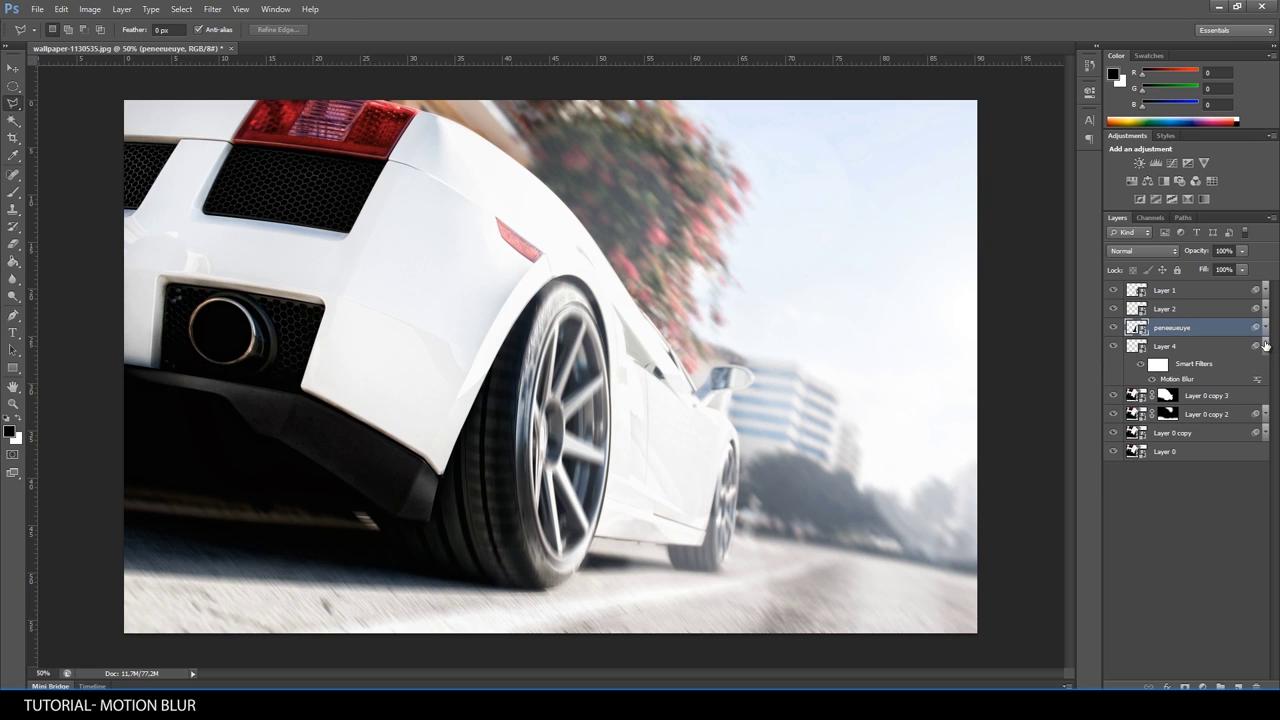
Drag the Dust_3 image from Explorer into the photo.
{"action": "left_click", "coordinate": [1265, 345]}
{"action": "left_click", "coordinate": [1214, 485]}
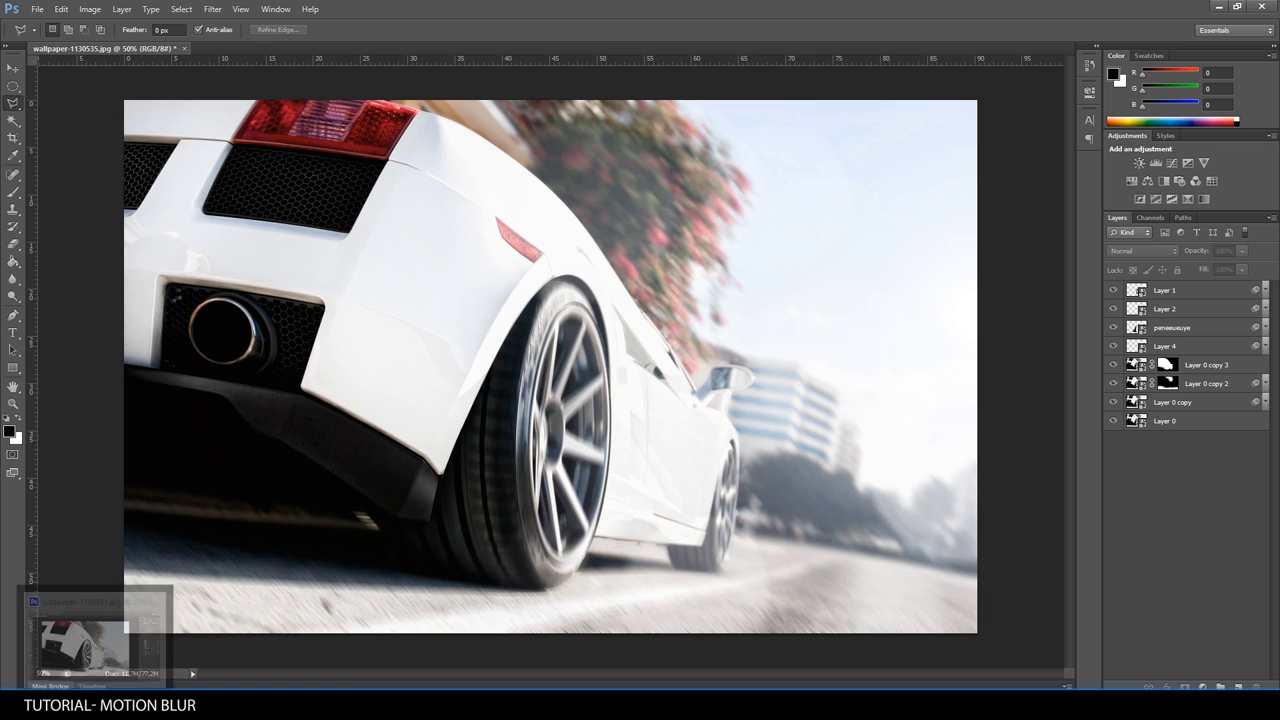
{"action": "left_click", "coordinate": [90, 630]}
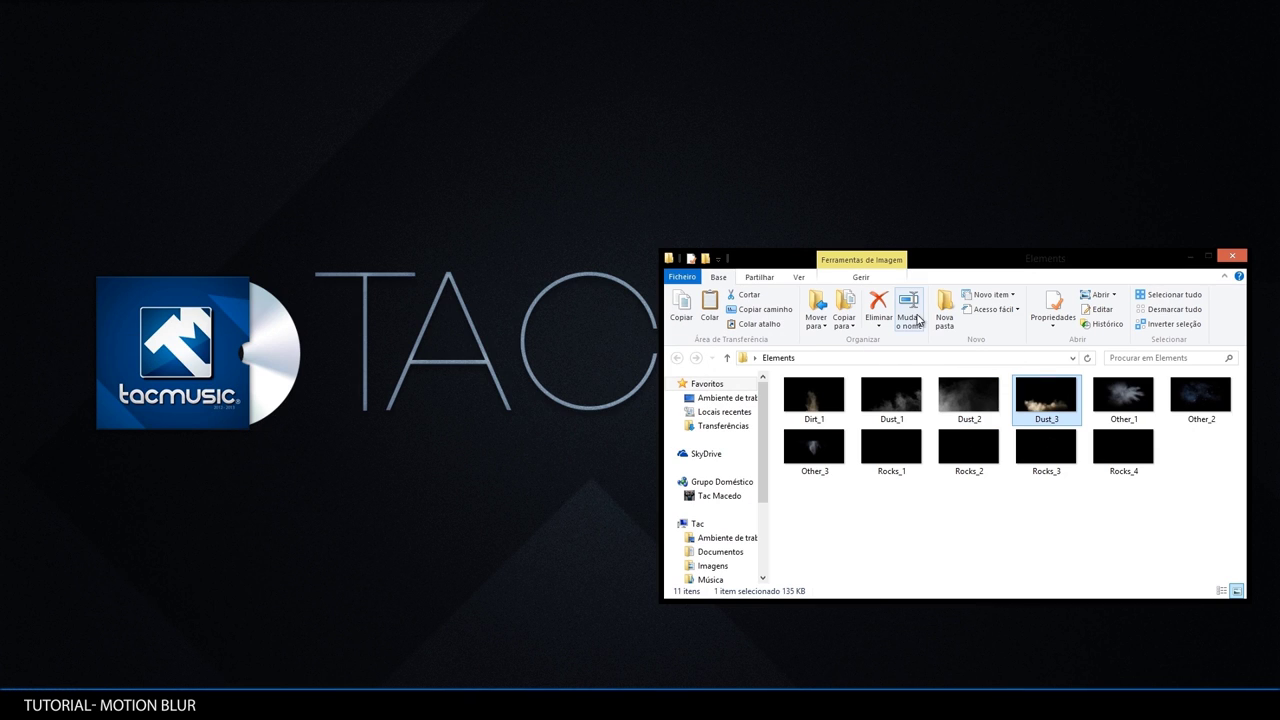
{"action": "mouse_move", "coordinate": [1046, 395]}
{"action": "left_mouse_down"}
{"action": "mouse_move", "coordinate": [110, 690]}
{"action": "mouse_move", "coordinate": [310, 355]}
{"action": "left_mouse_up"}
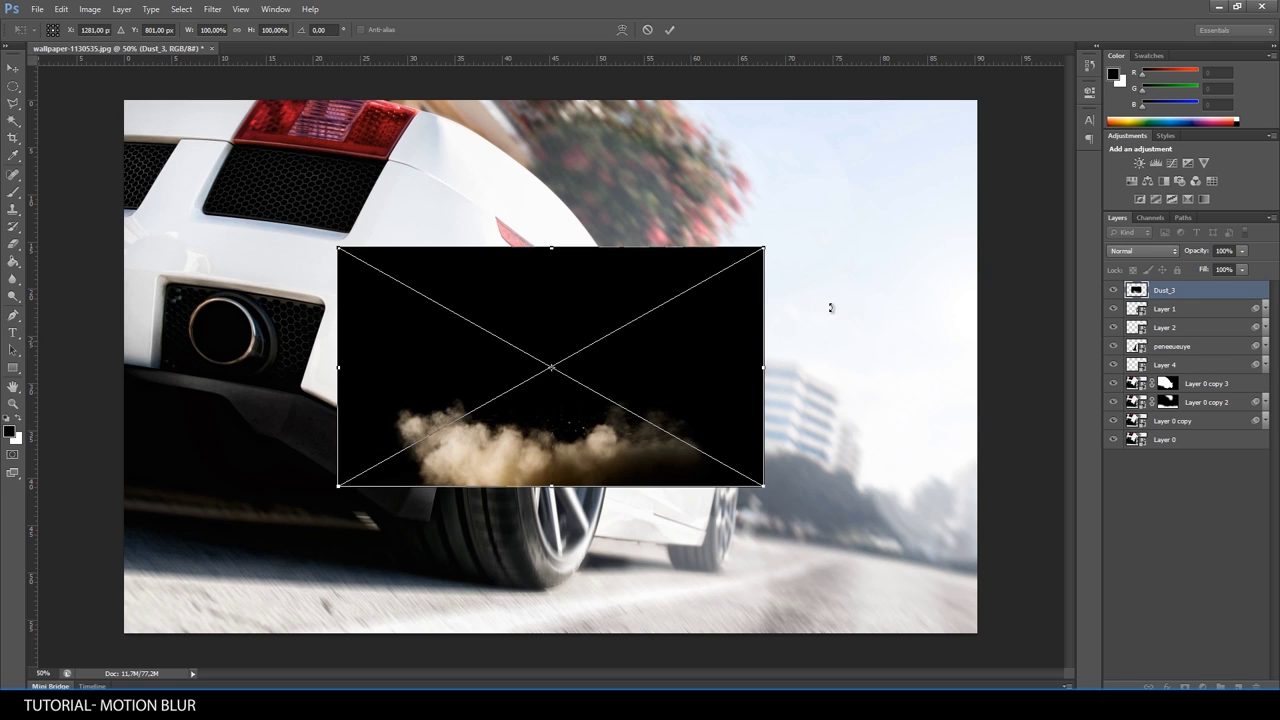
Commit the Dust_3 placement and set its blend mode to Screen.
{"action": "key", "text": "Return"}
{"action": "left_click", "coordinate": [1143, 250]}
{"action": "left_click", "coordinate": [1130, 356]}
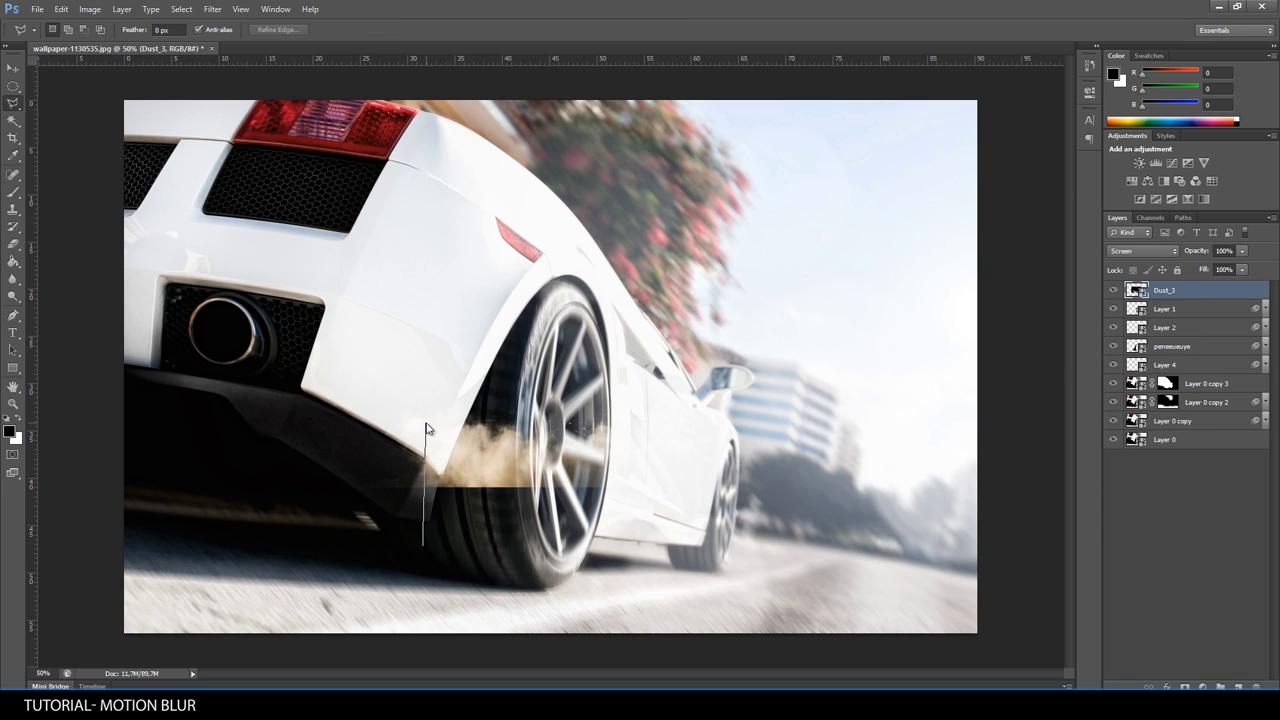
{"action": "left_click_drag", "start_coordinate": [432, 554], "coordinate": [426, 424]}
{"action": "left_click", "coordinate": [609, 266]}
Move Dust_3 down to the road and enlarge and tilt it behind the rear wheel.
{"action": "key", "text": "v"}
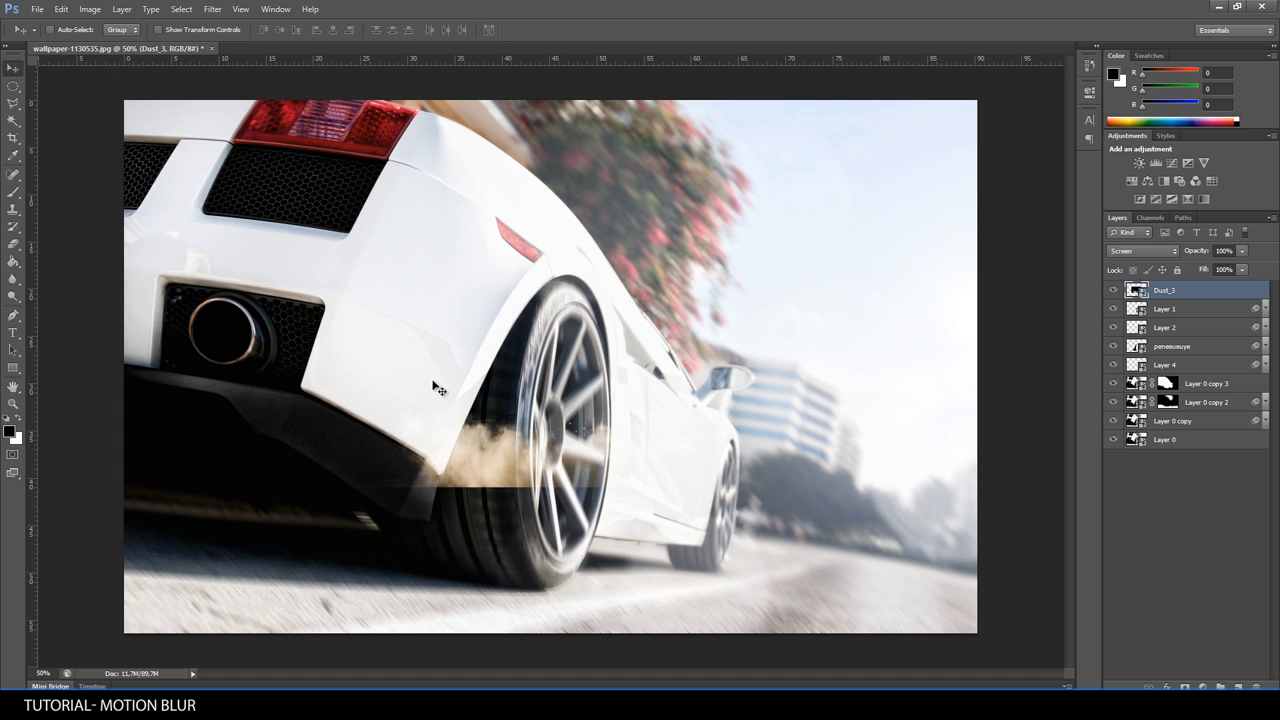
{"action": "left_click_drag", "start_coordinate": [511, 461], "coordinate": [249, 559]}
{"action": "key", "text": "ctrl+t"}
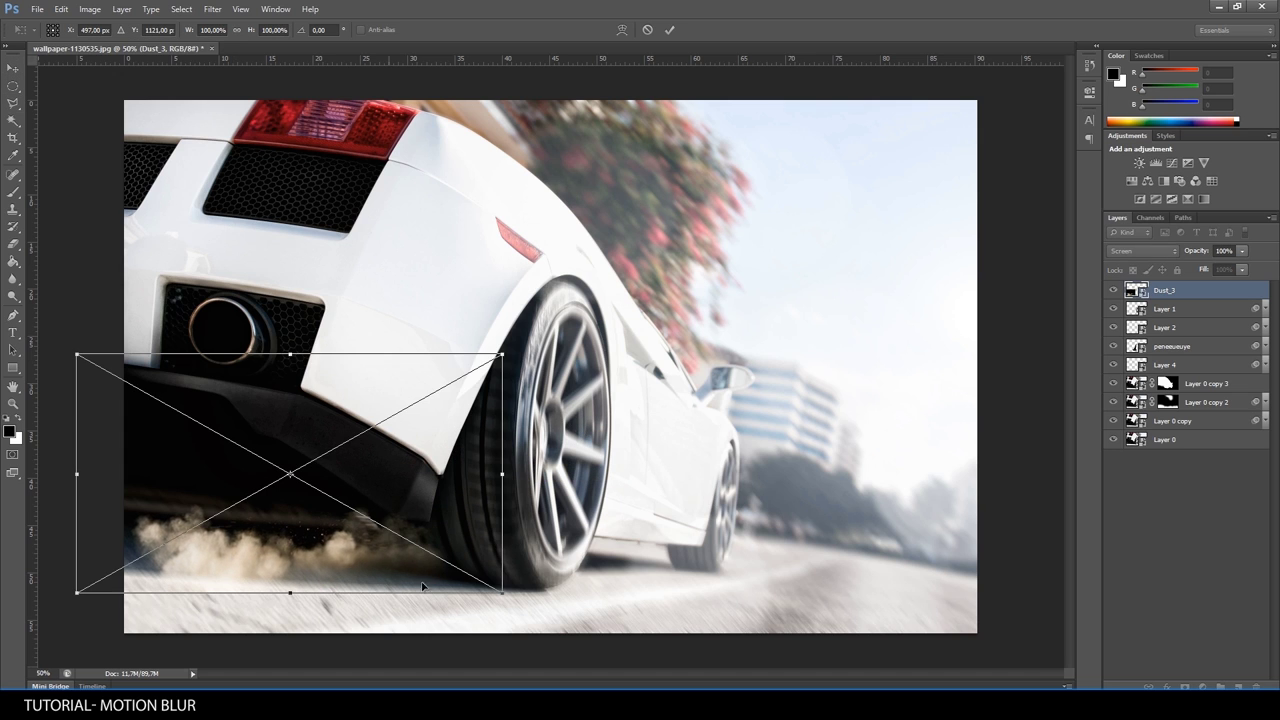
{"action": "mouse_move", "coordinate": [497, 603]}
{"action": "left_mouse_down"}
{"action": "mouse_move", "coordinate": [612, 622]}
{"action": "mouse_move", "coordinate": [522, 551]}
{"action": "left_mouse_up"}
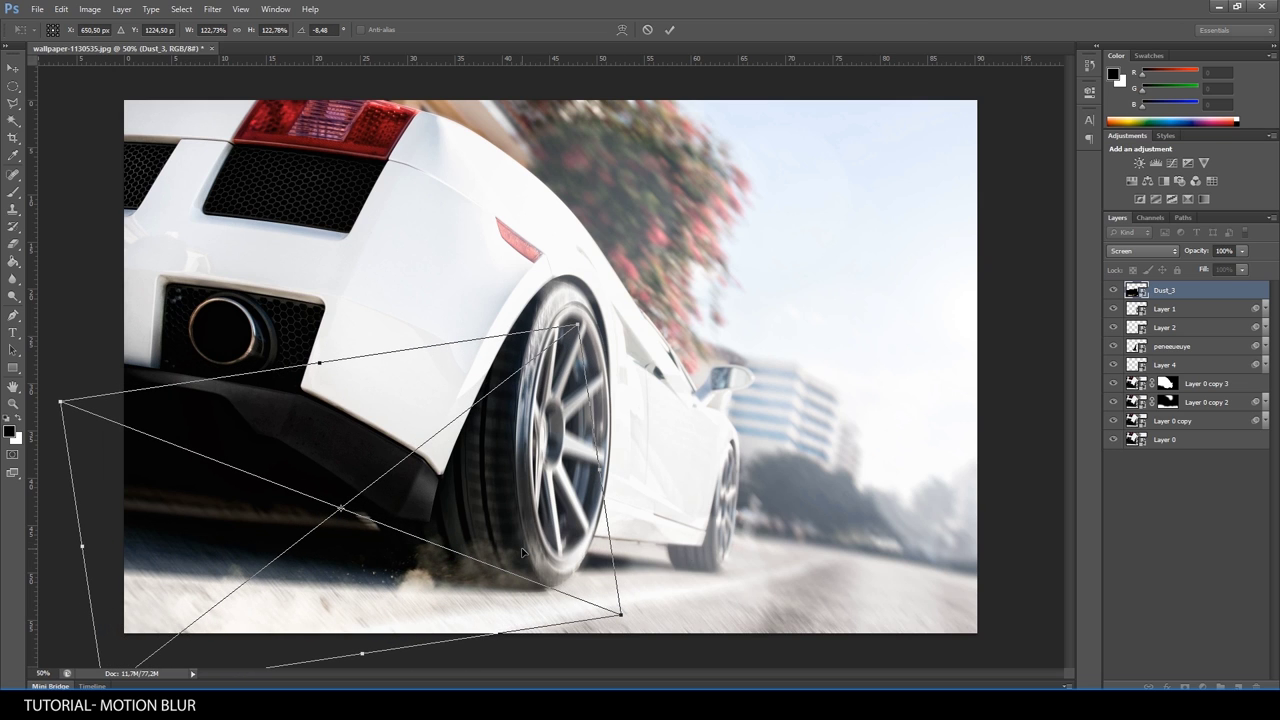
{"action": "key", "text": "Return"}
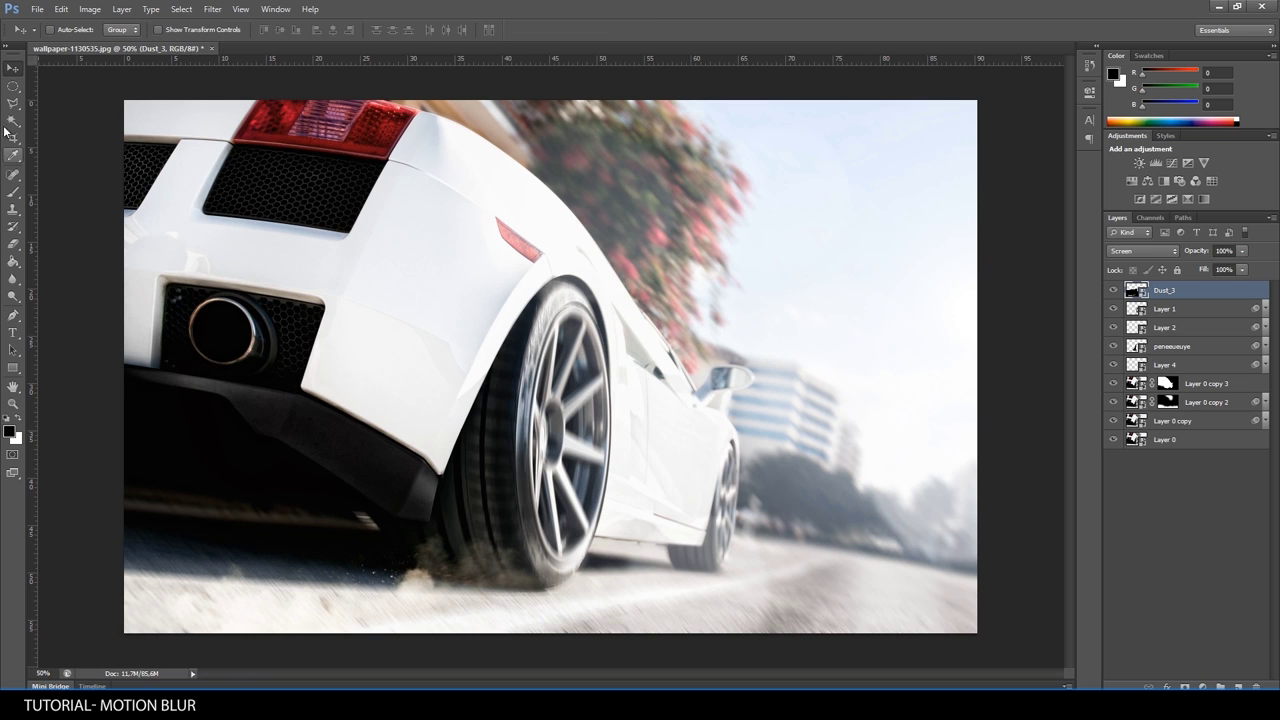
Rasterize Dust_3 and erase its edges with an enlarged eraser brush.
{"action": "left_click", "coordinate": [13, 244]}
{"action": "left_click", "coordinate": [590, 390]}
{"action": "left_click", "coordinate": [621, 274]}
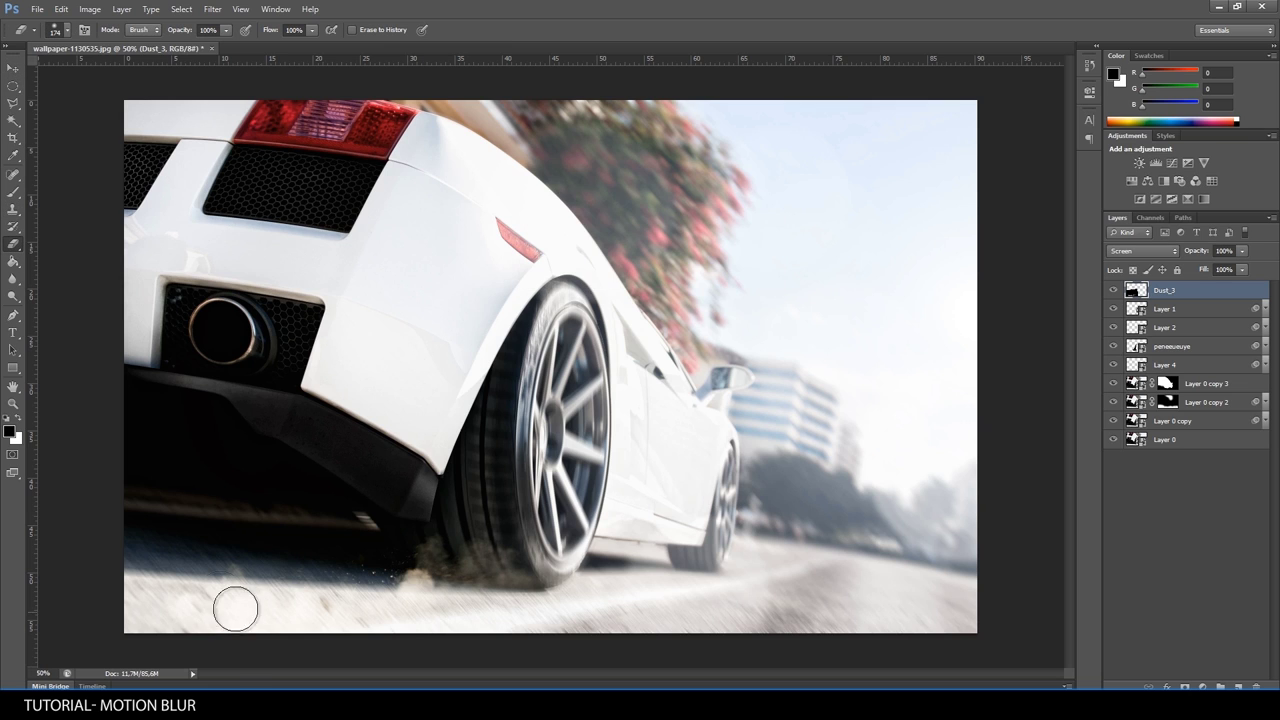
{"action": "right_click", "coordinate": [240, 518]}
{"action": "left_click_drag", "start_coordinate": [346, 548], "coordinate": [372, 548]}
{"action": "key", "text": "Return"}
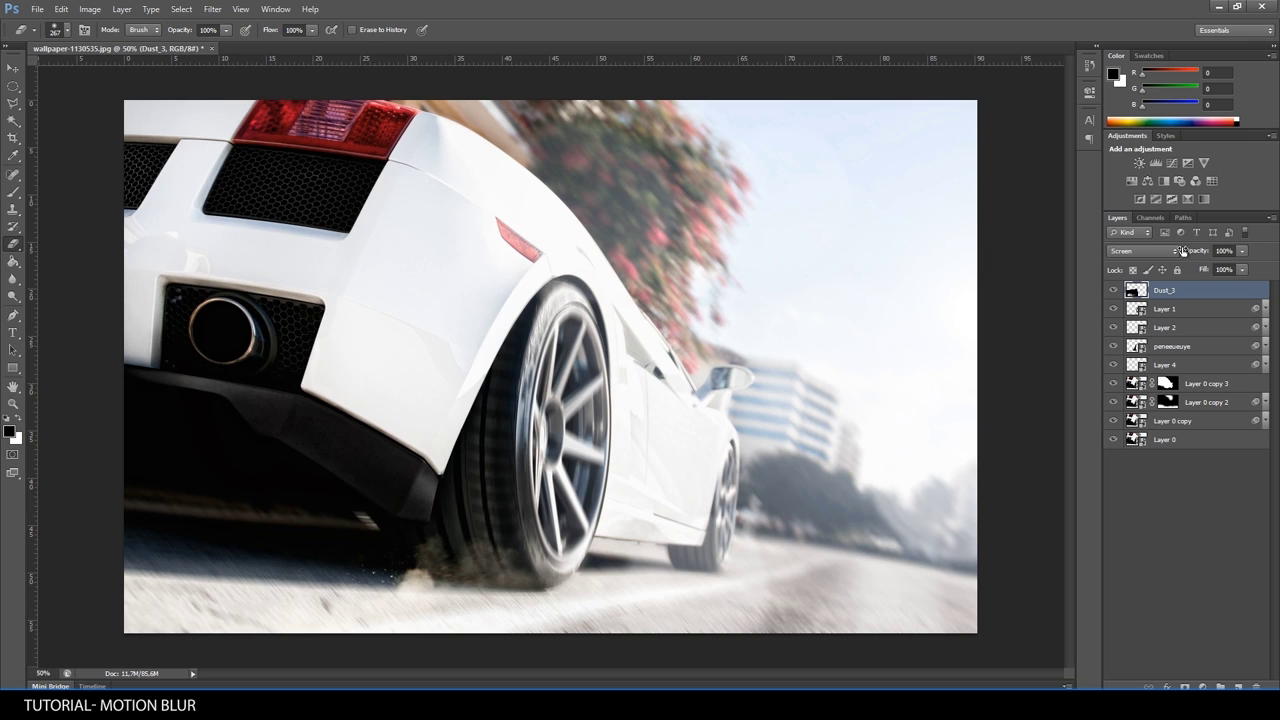
Lower Dust_3's opacity and place the Dust_1 image into the photo.
{"action": "left_click_drag", "start_coordinate": [1198, 252], "coordinate": [1144, 255]}
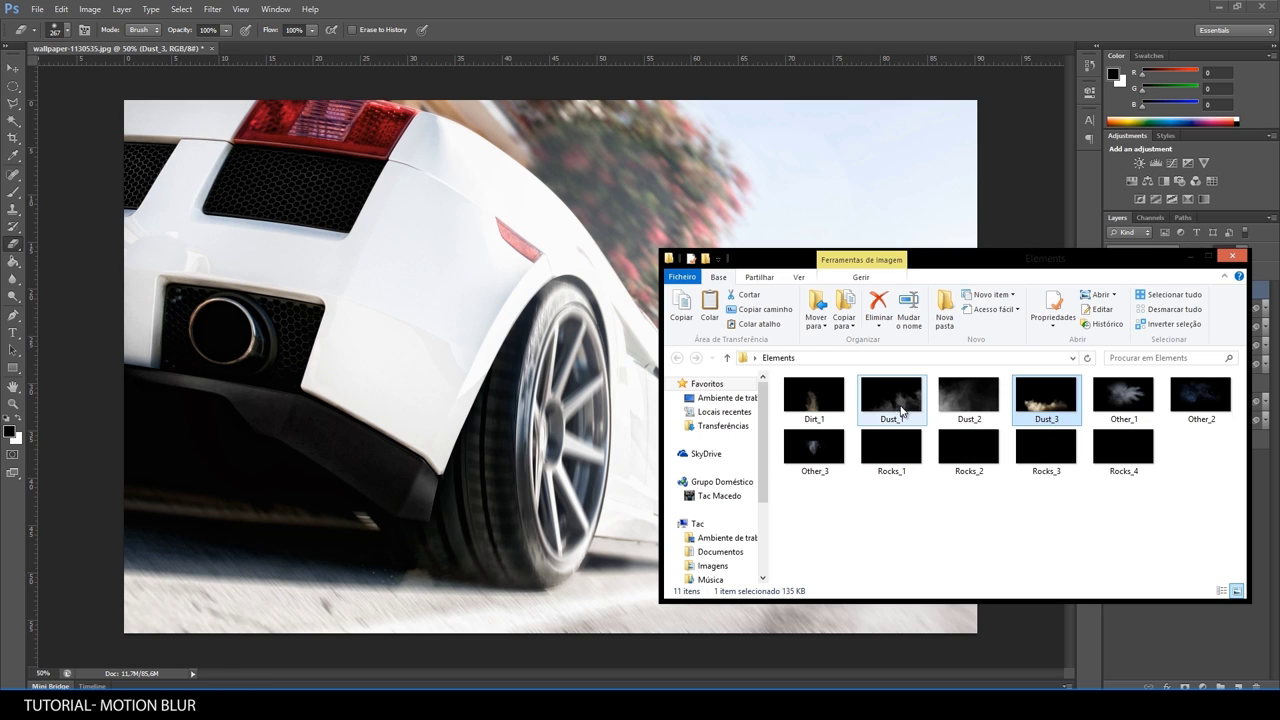
{"action": "left_click_drag", "start_coordinate": [908, 408], "coordinate": [445, 430]}
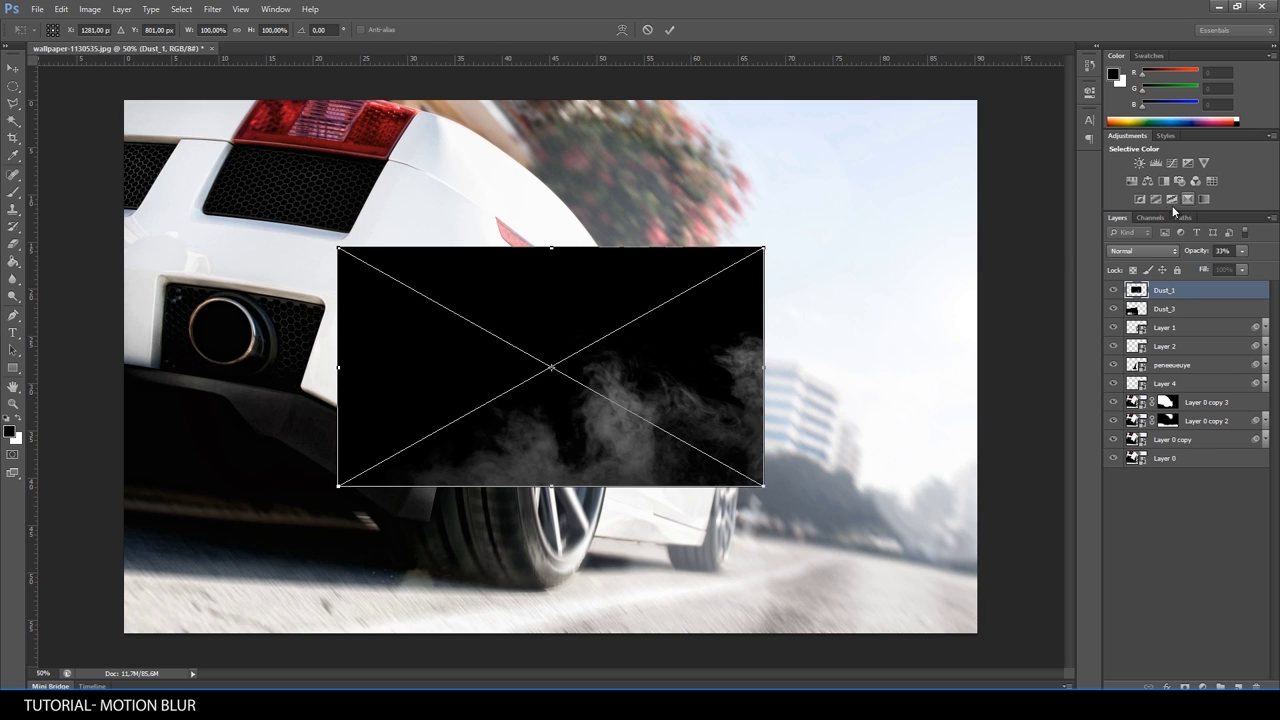
{"action": "key", "text": "Return"}
Set Dust_1 to Screen, rasterize it, and move it down to the rear wheel.
{"action": "left_click", "coordinate": [1143, 251]}
{"action": "left_click", "coordinate": [1140, 366]}
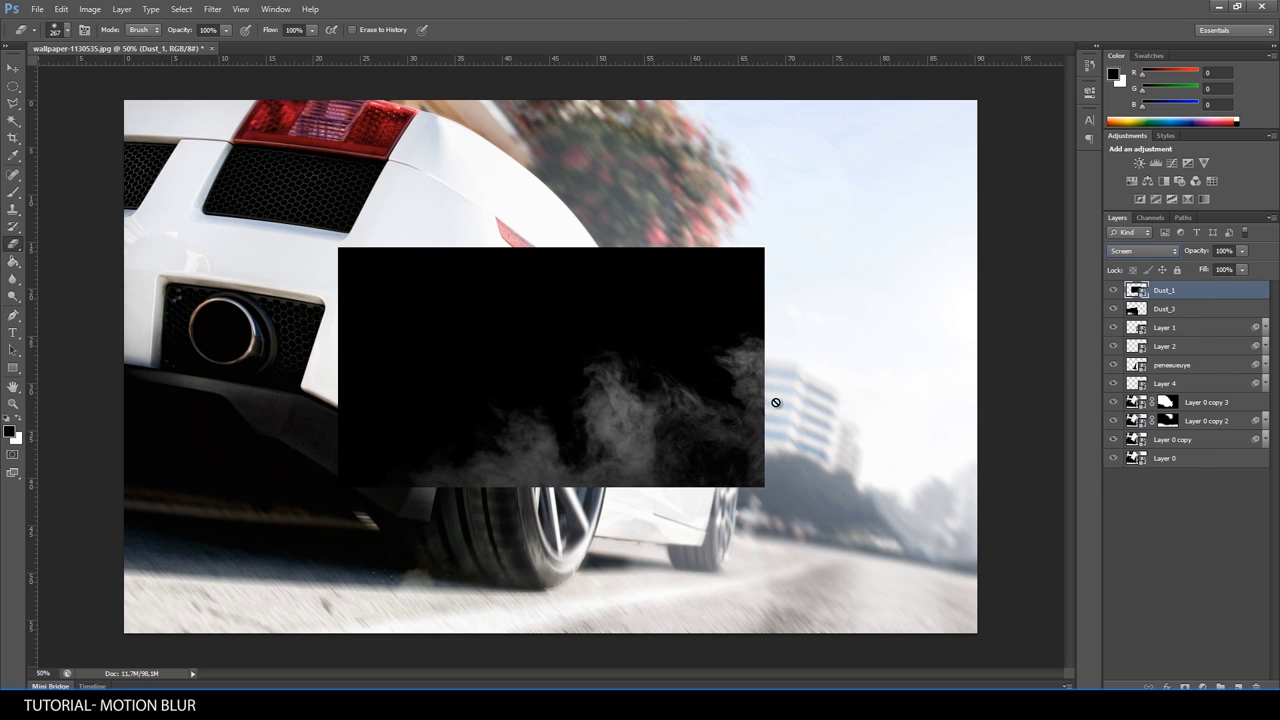
{"action": "left_click", "coordinate": [622, 436]}
{"action": "left_click", "coordinate": [630, 276]}
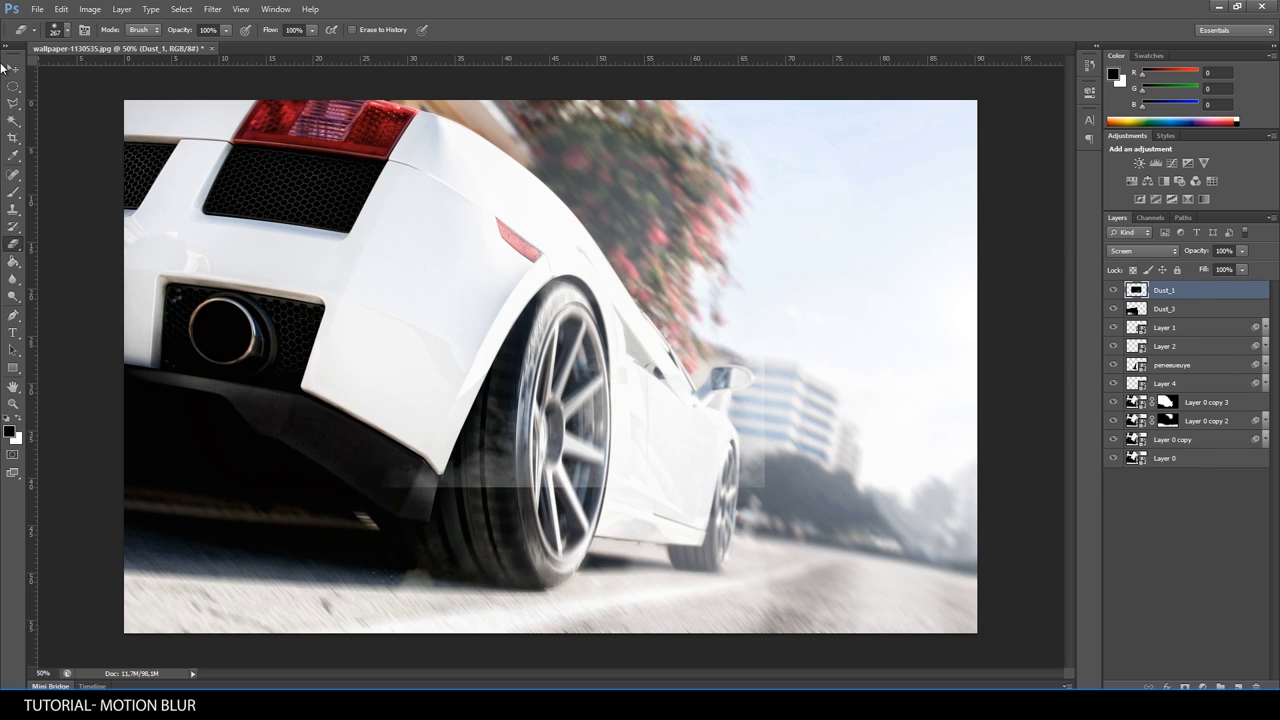
{"action": "key", "text": "v"}
{"action": "mouse_move", "coordinate": [520, 390]}
{"action": "left_mouse_down"}
{"action": "mouse_move", "coordinate": [343, 544]}
{"action": "mouse_move", "coordinate": [378, 538]}
{"action": "left_mouse_up"}
Merge Dust_3 into Dust_1 and erase the left part of the smoke.
{"action": "left_click", "coordinate": [1183, 316], "text": "shift"}
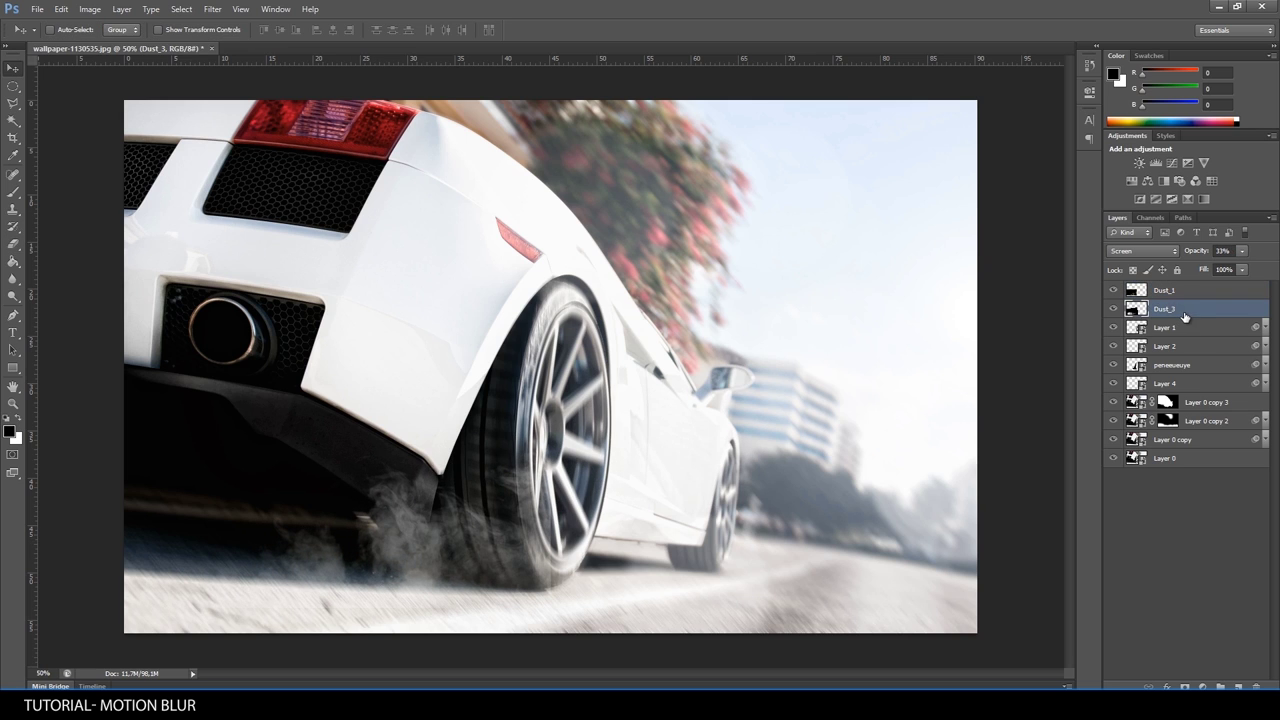
{"action": "key", "text": "ctrl+e"}
{"action": "mouse_move", "coordinate": [1190, 296]}
{"action": "left_mouse_down"}
{"action": "mouse_move", "coordinate": [1199, 374]}
{"action": "mouse_move", "coordinate": [1199, 289]}
{"action": "left_mouse_up"}
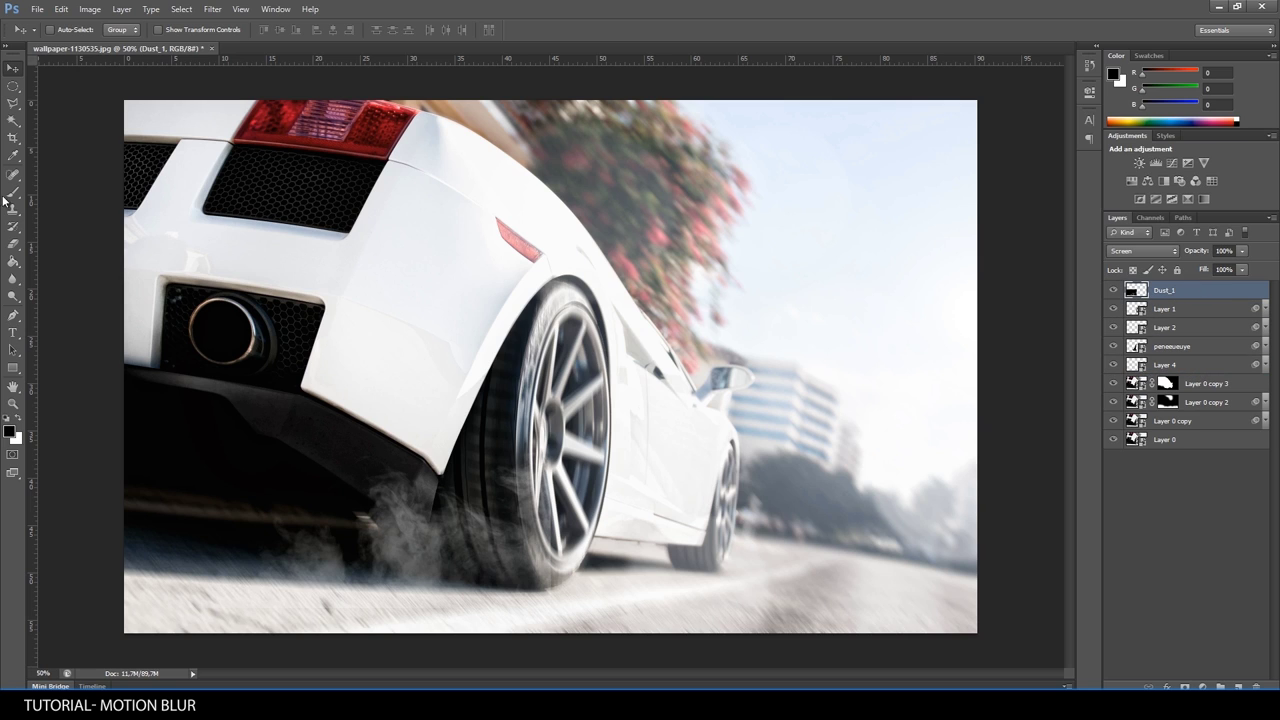
{"action": "left_click", "coordinate": [13, 243]}
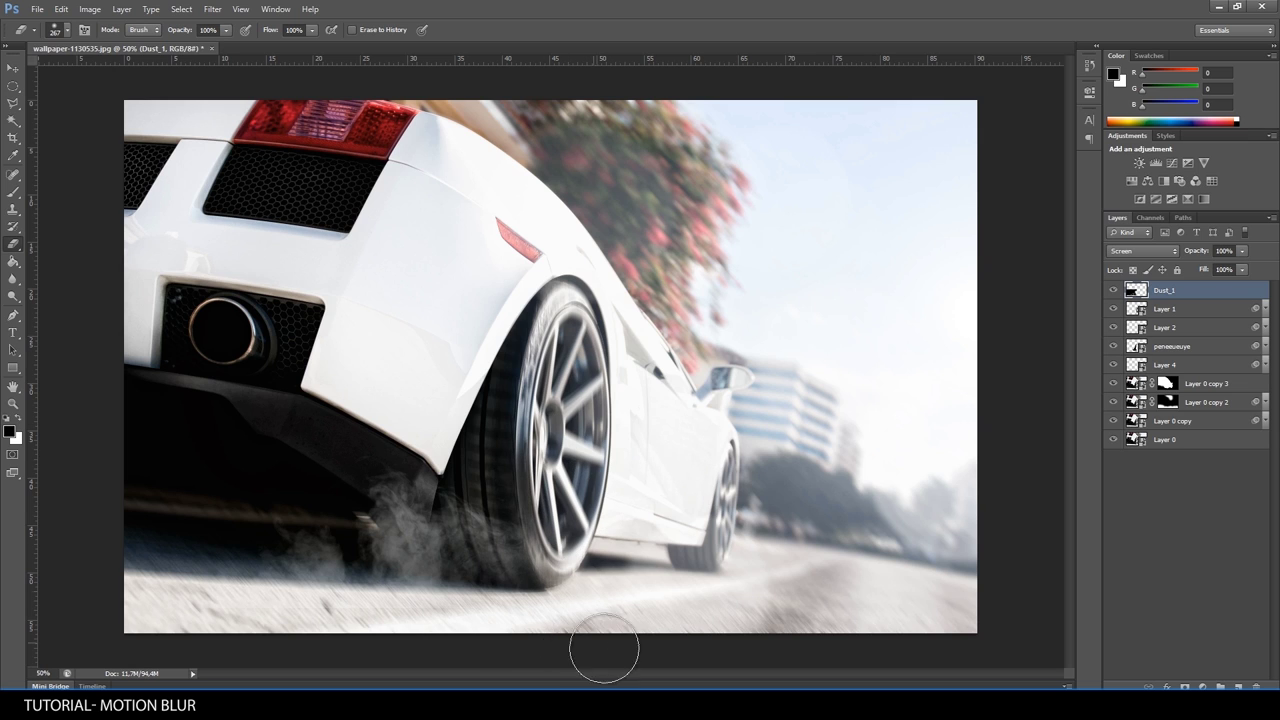
{"action": "left_click_drag", "start_coordinate": [257, 591], "coordinate": [310, 572]}
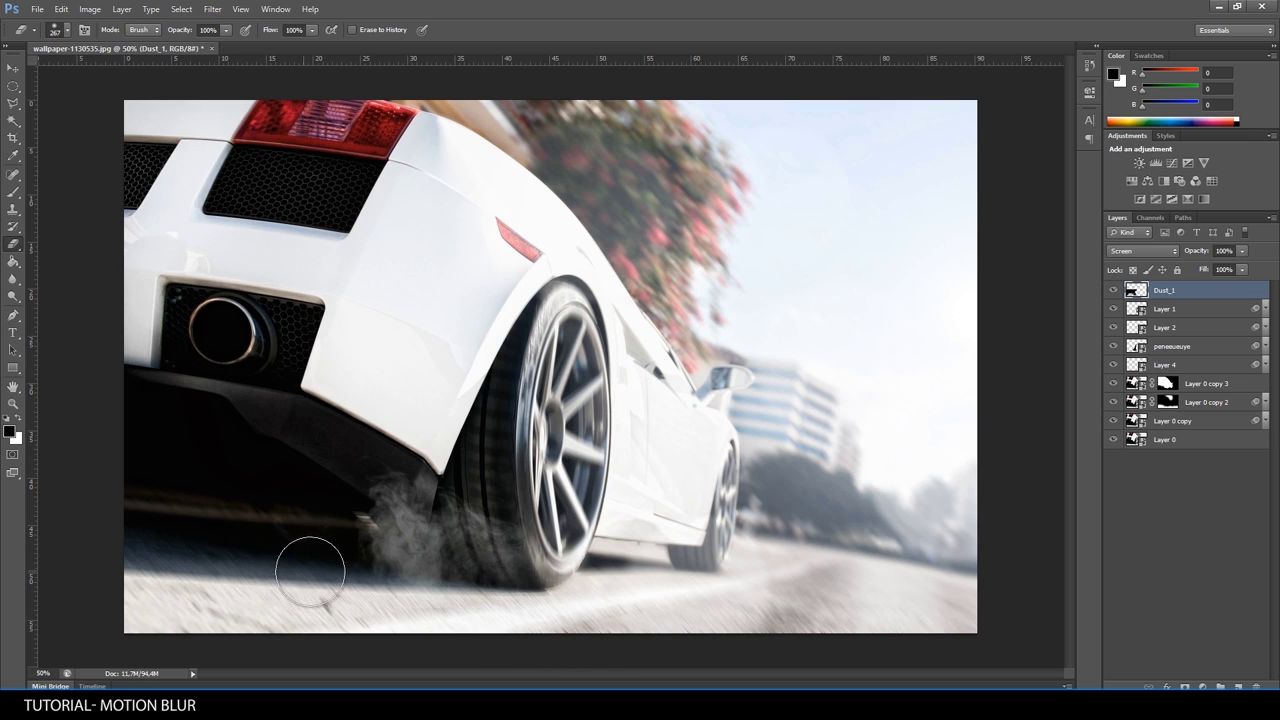
Reposition the dust smoke by the wheel and fade it to 42% opacity.
{"action": "left_click", "coordinate": [13, 68]}
{"action": "mouse_move", "coordinate": [465, 556]}
{"action": "left_mouse_down"}
{"action": "mouse_move", "coordinate": [446, 594]}
{"action": "mouse_move", "coordinate": [462, 613]}
{"action": "left_mouse_up"}
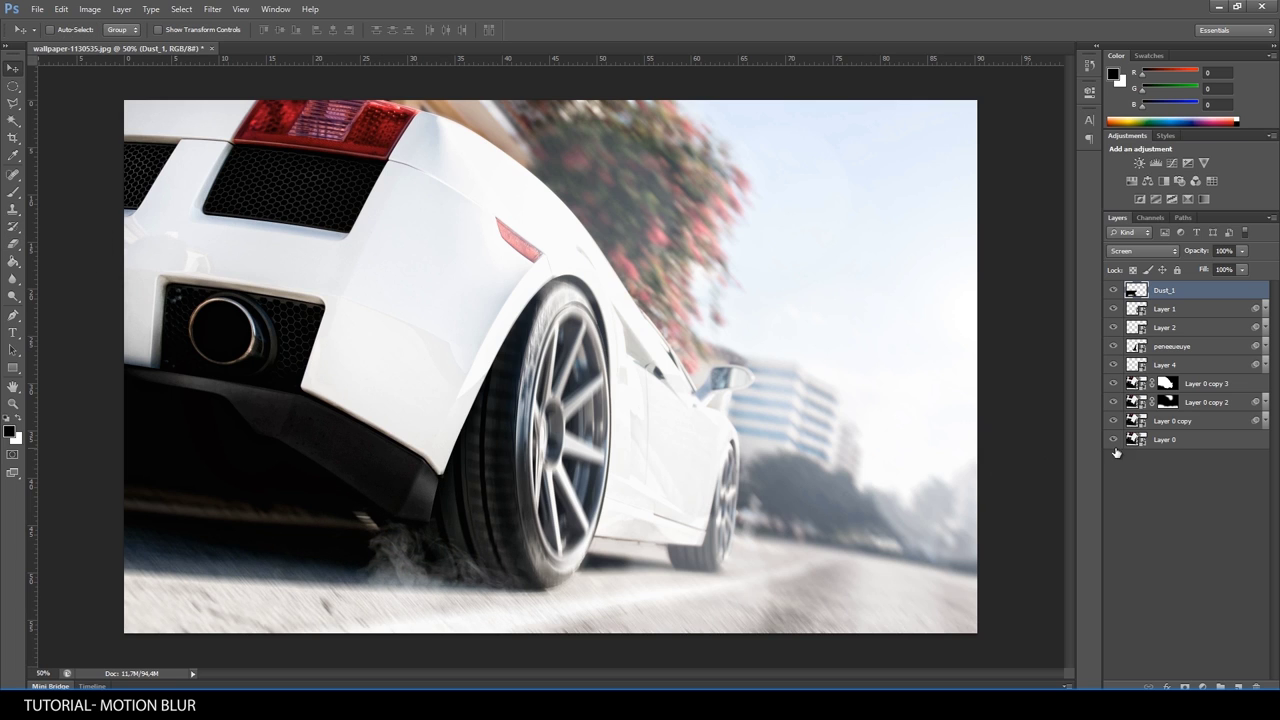
{"action": "left_click_drag", "start_coordinate": [1197, 251], "coordinate": [1170, 258]}
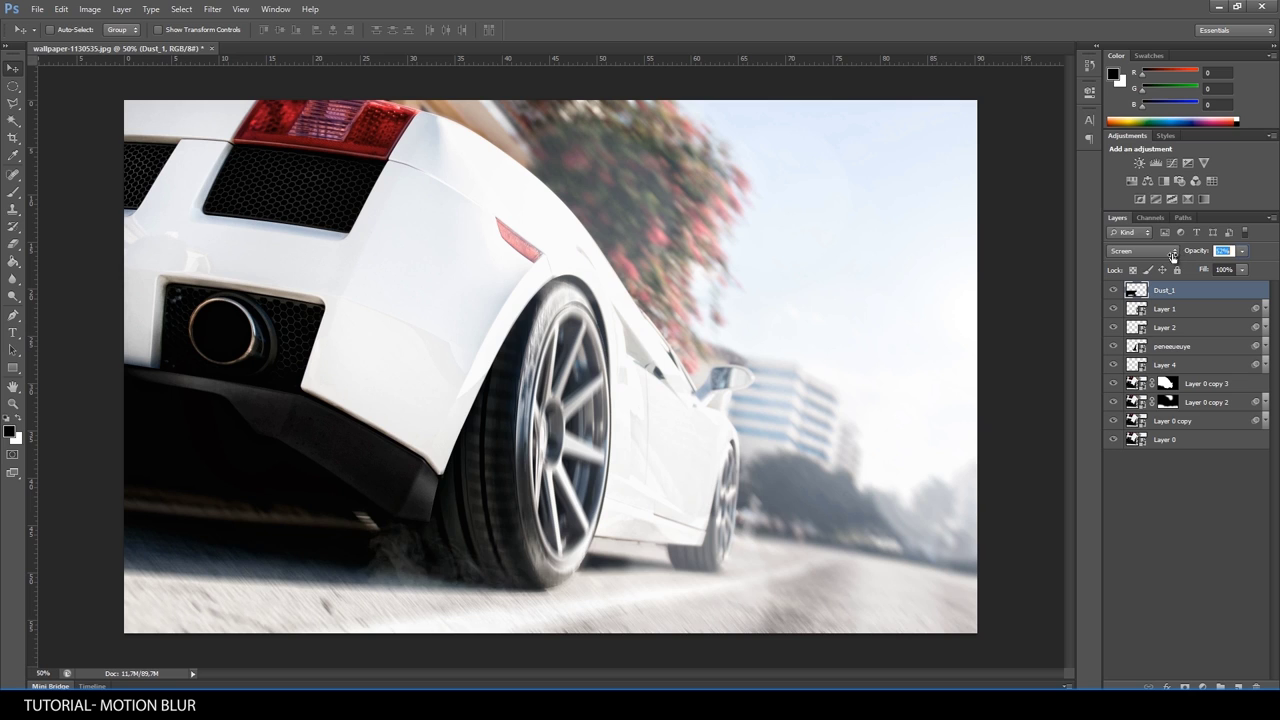
{"action": "left_click_drag", "start_coordinate": [475, 553], "coordinate": [439, 557]}
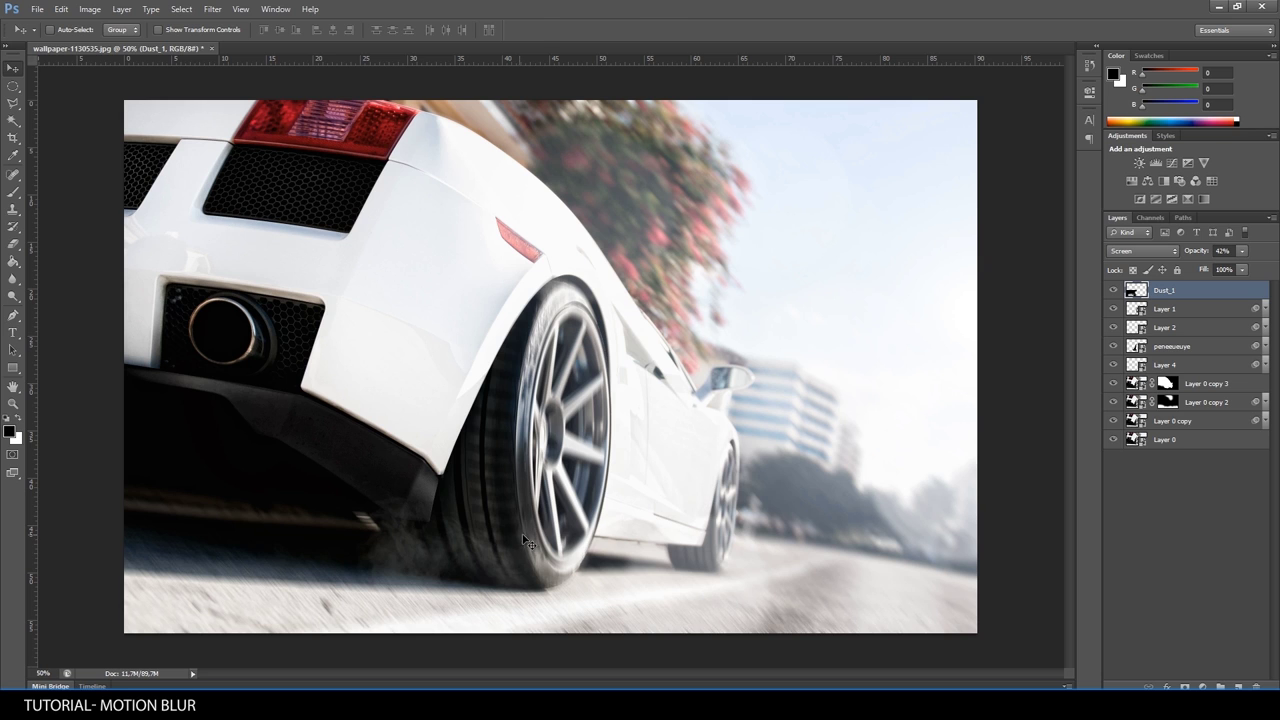
Rotate the Dust_1 cloud about -12° at the rear wheel.
{"action": "key", "text": "ctrl+t"}
{"action": "left_click_drag", "start_coordinate": [408, 506], "coordinate": [411, 530]}
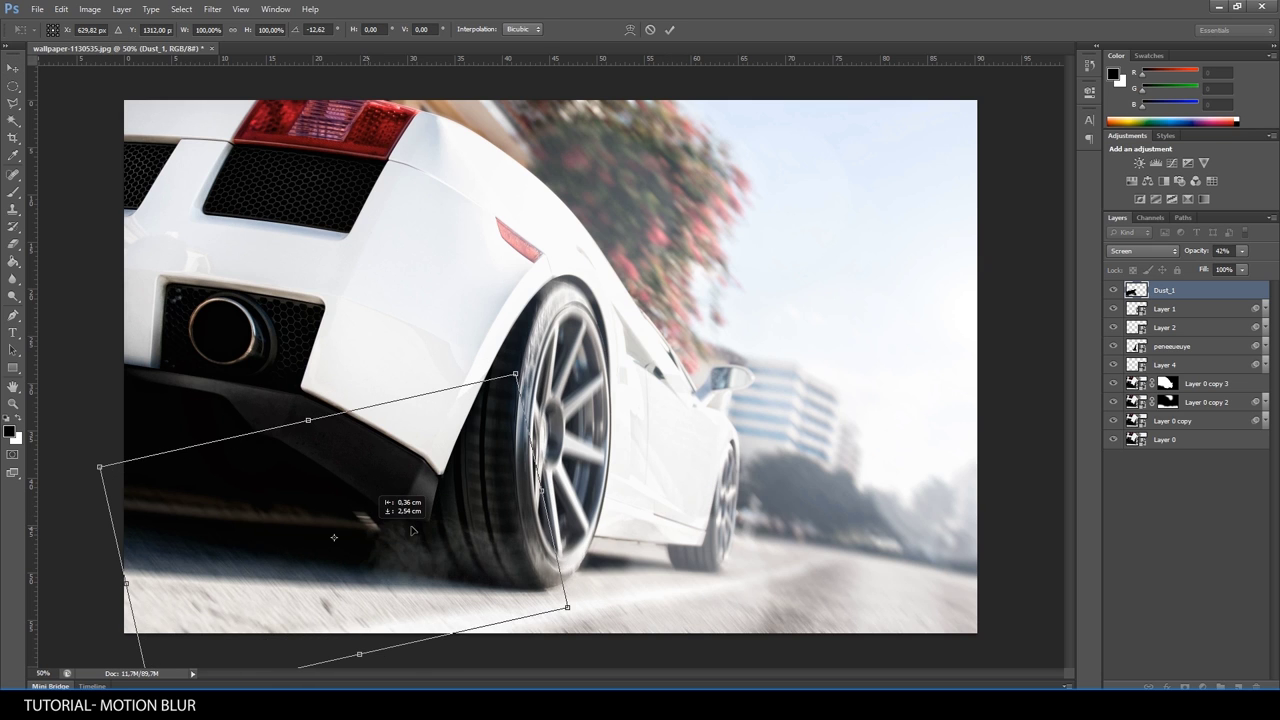
{"action": "left_click_drag", "start_coordinate": [618, 534], "coordinate": [612, 518]}
{"action": "left_click_drag", "start_coordinate": [454, 541], "coordinate": [452, 558]}
{"action": "key", "text": "Return"}
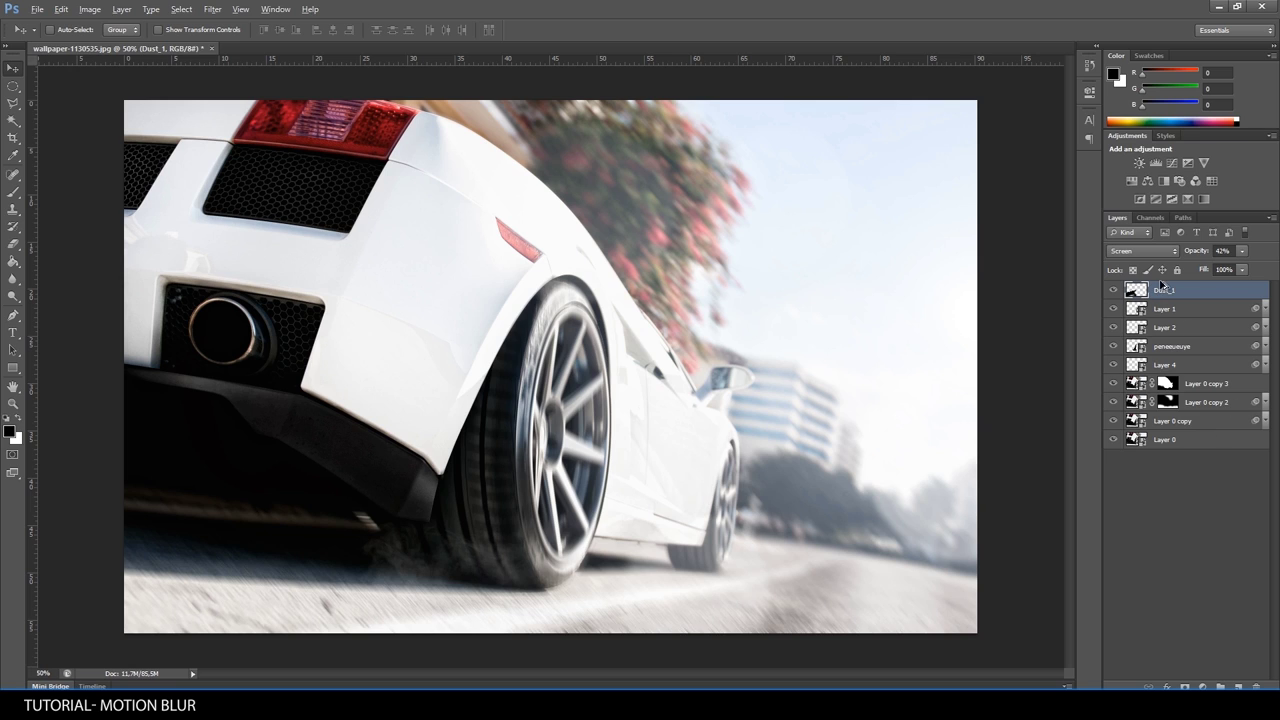
Duplicate Dust_1, move the copy onto the exhaust, and rotate it about -16°.
{"action": "key", "text": "ctrl+j"}
{"action": "mouse_move", "coordinate": [450, 560]}
{"action": "left_mouse_down"}
{"action": "mouse_move", "coordinate": [231, 317]}
{"action": "mouse_move", "coordinate": [245, 318]}
{"action": "left_mouse_up"}
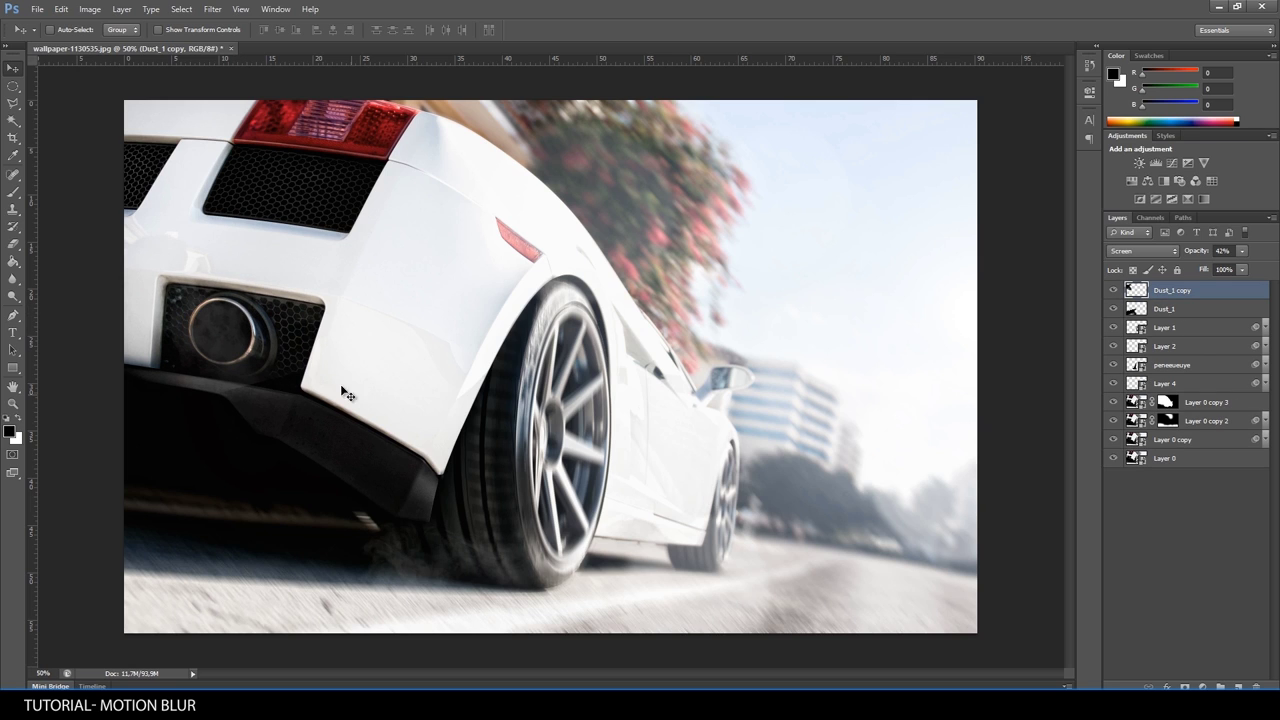
{"action": "key", "text": "ctrl+t"}
{"action": "mouse_move", "coordinate": [369, 343]}
{"action": "left_mouse_down"}
{"action": "mouse_move", "coordinate": [427, 392]}
{"action": "mouse_move", "coordinate": [414, 372]}
{"action": "left_mouse_up"}
{"action": "mouse_move", "coordinate": [240, 365]}
{"action": "left_mouse_down"}
{"action": "mouse_move", "coordinate": [240, 388]}
{"action": "mouse_move", "coordinate": [224, 357]}
{"action": "left_mouse_up"}
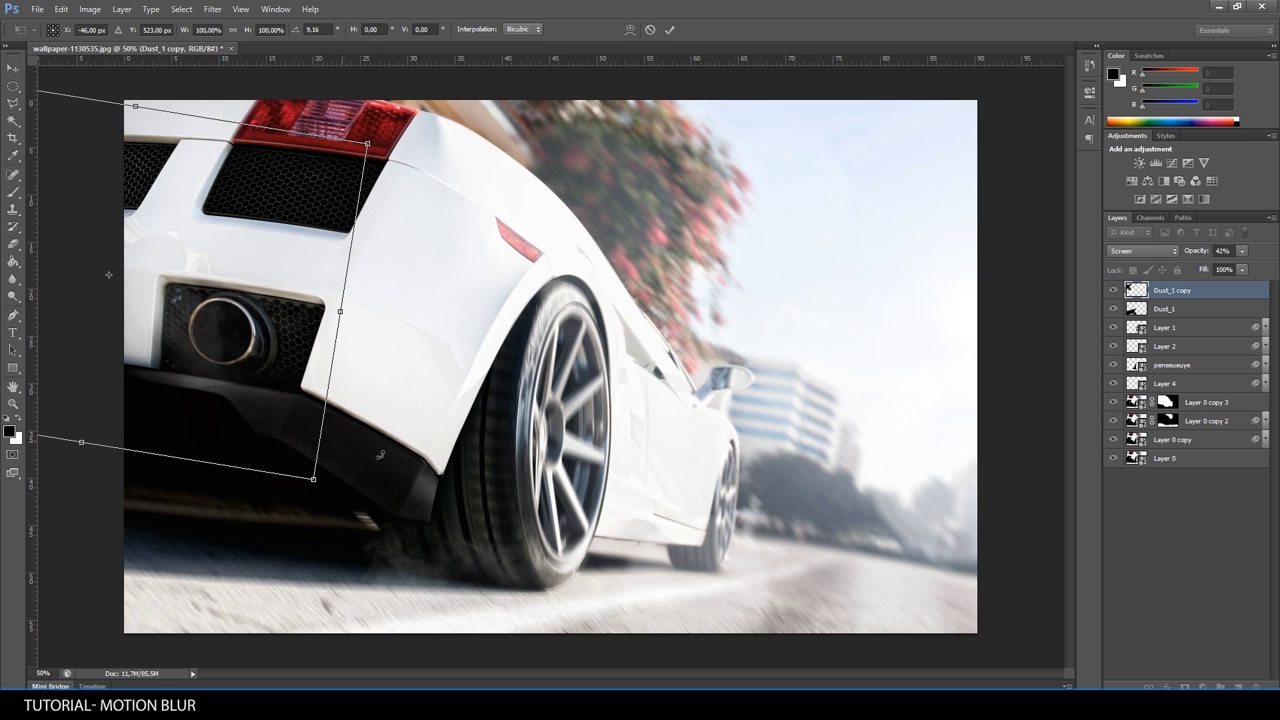
{"action": "left_click_drag", "start_coordinate": [334, 369], "coordinate": [374, 403]}
{"action": "left_click_drag", "start_coordinate": [240, 360], "coordinate": [248, 382]}
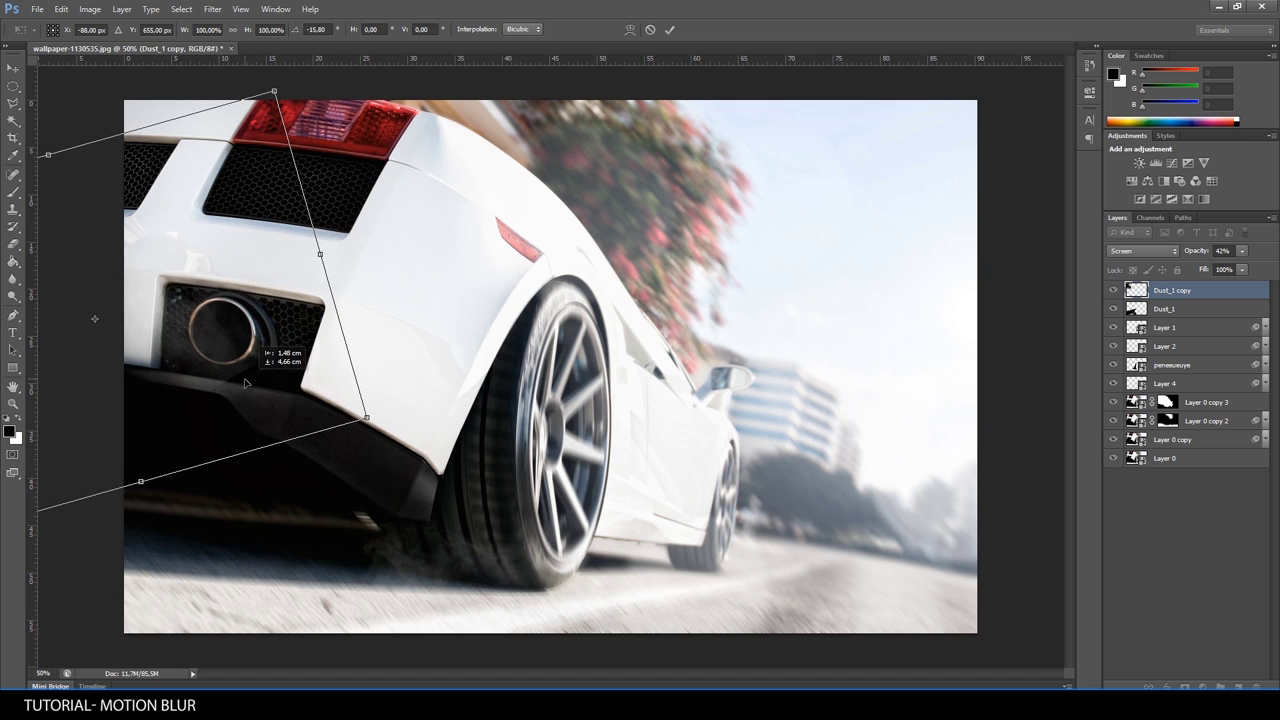
{"action": "key", "text": "Return"}
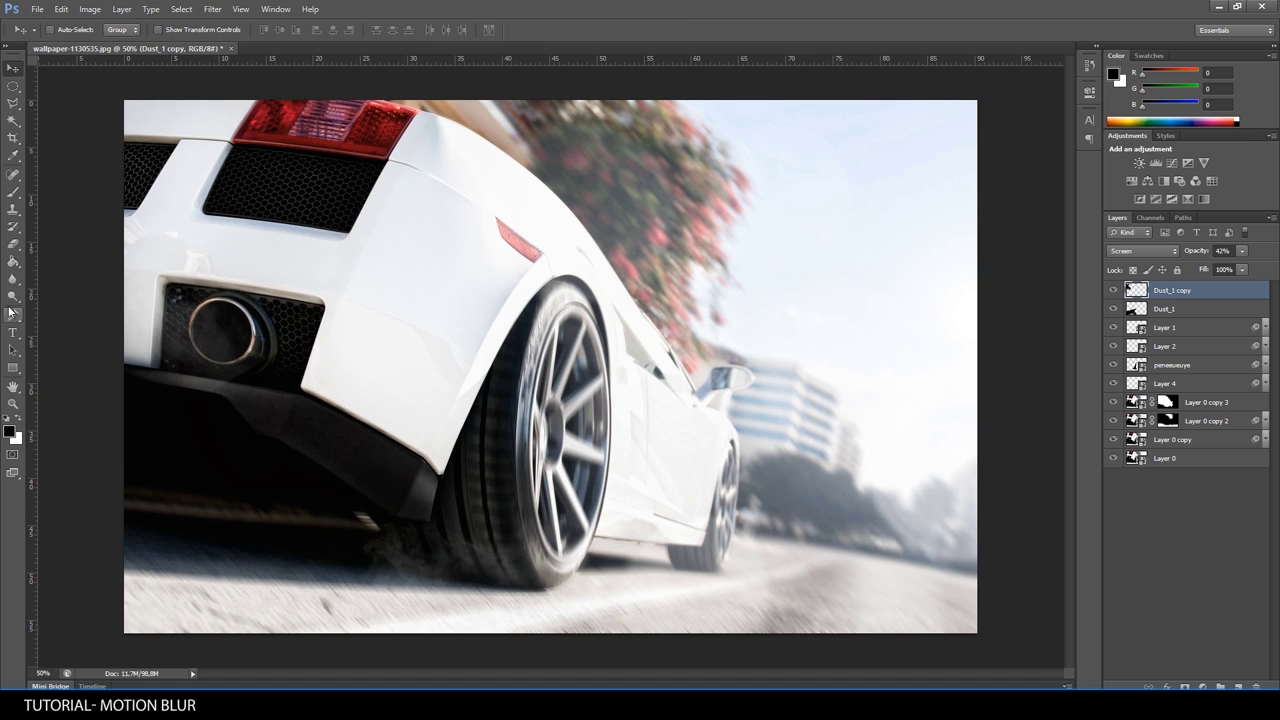
Nudge the Dust_1 copy into place near the exhaust.
{"action": "left_click", "coordinate": [12, 244]}
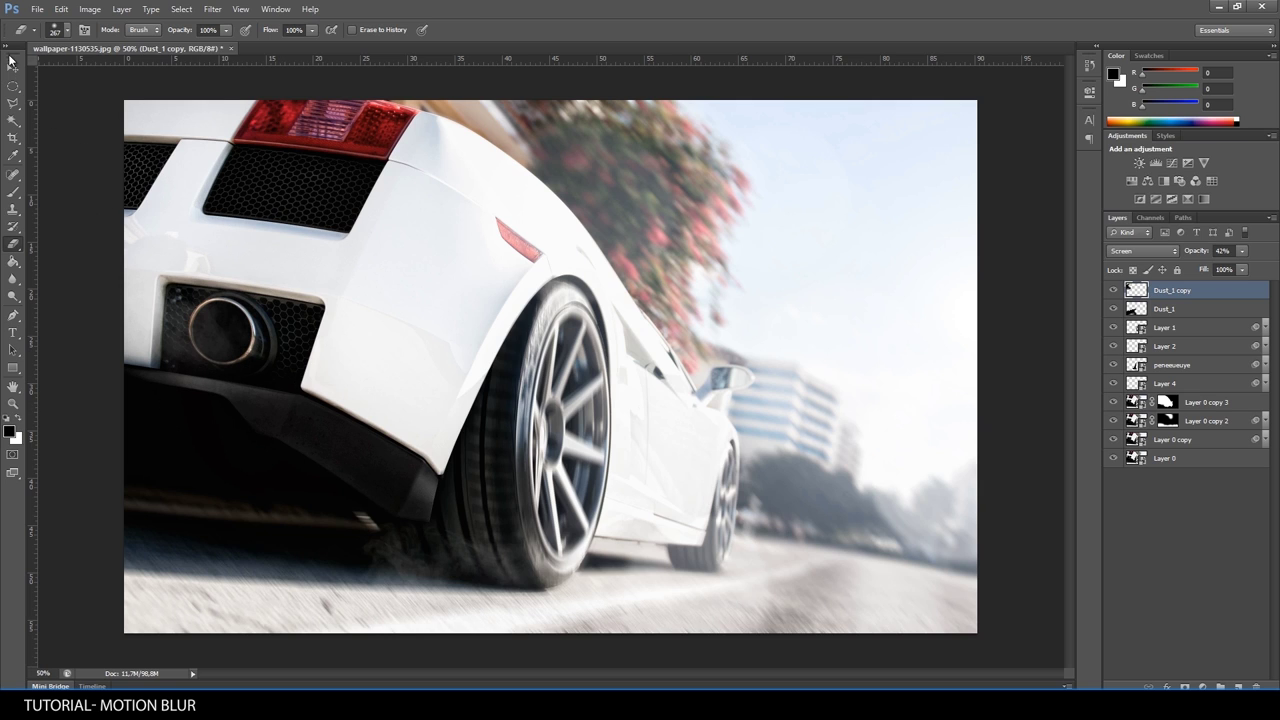
{"action": "left_click", "coordinate": [12, 61]}
{"action": "mouse_move", "coordinate": [215, 362]}
{"action": "left_mouse_down"}
{"action": "mouse_move", "coordinate": [252, 374]}
{"action": "mouse_move", "coordinate": [215, 357]}
{"action": "left_mouse_up"}
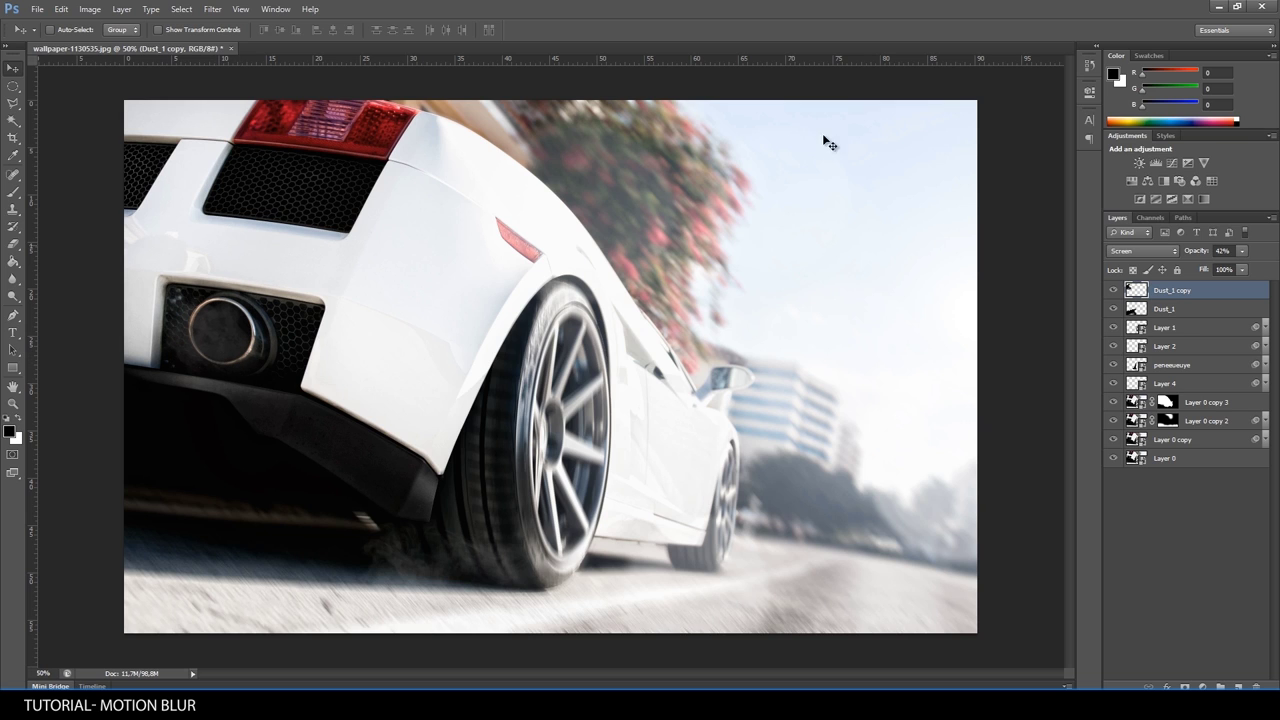
Give the Dust_1 copy a Motion Blur of 16° angle and 15 px distance.
{"action": "left_click", "coordinate": [212, 9]}
{"action": "mouse_move", "coordinate": [283, 143]}
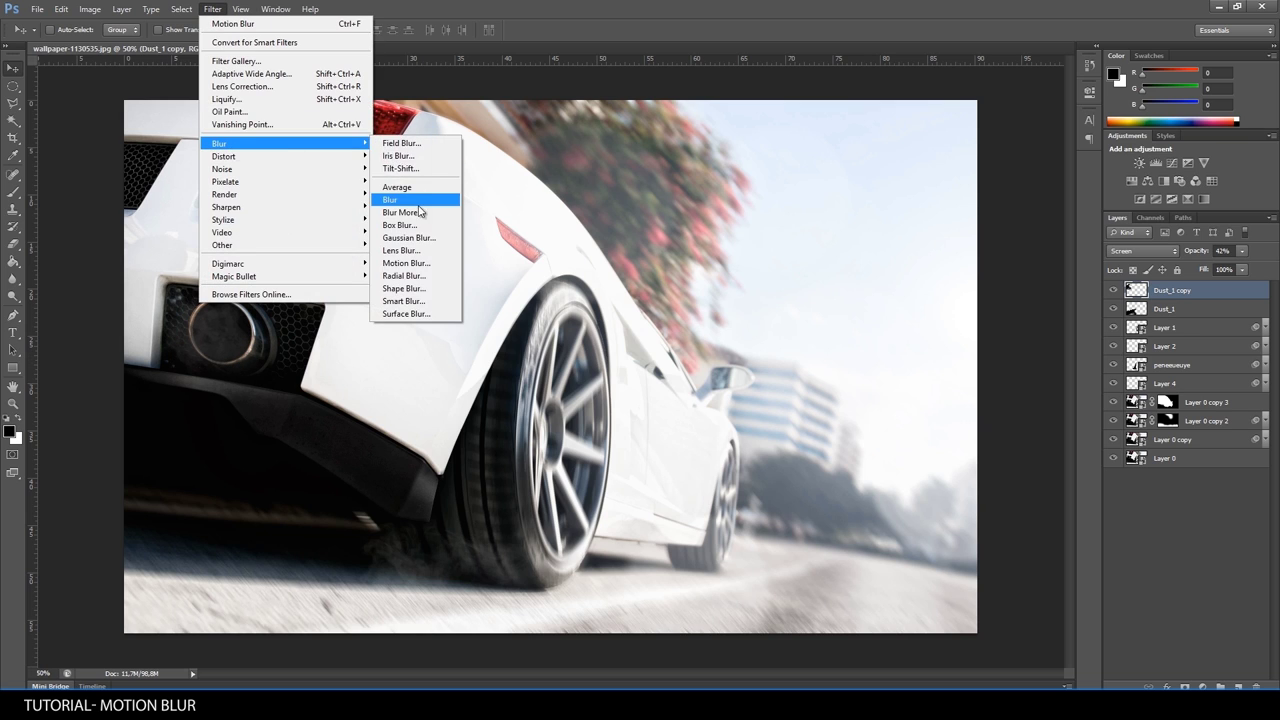
{"action": "left_click", "coordinate": [415, 262]}
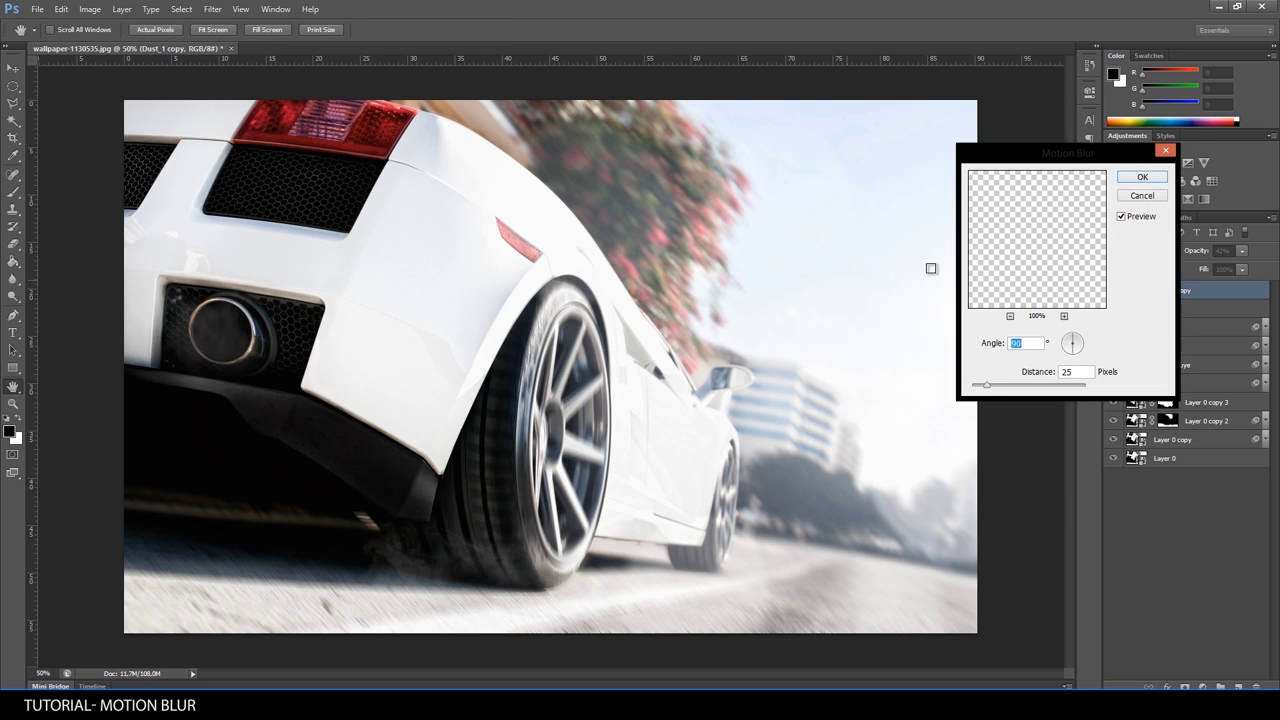
{"action": "left_click_drag", "start_coordinate": [1074, 346], "coordinate": [1100, 346]}
{"action": "mouse_move", "coordinate": [985, 386]}
{"action": "left_mouse_down"}
{"action": "mouse_move", "coordinate": [1018, 386]}
{"action": "mouse_move", "coordinate": [980, 388]}
{"action": "left_mouse_up"}
{"action": "left_click", "coordinate": [981, 389]}
{"action": "left_click_drag", "start_coordinate": [983, 389], "coordinate": [985, 389]}
{"action": "type", "text": "15"}
{"action": "left_click", "coordinate": [1152, 180]}
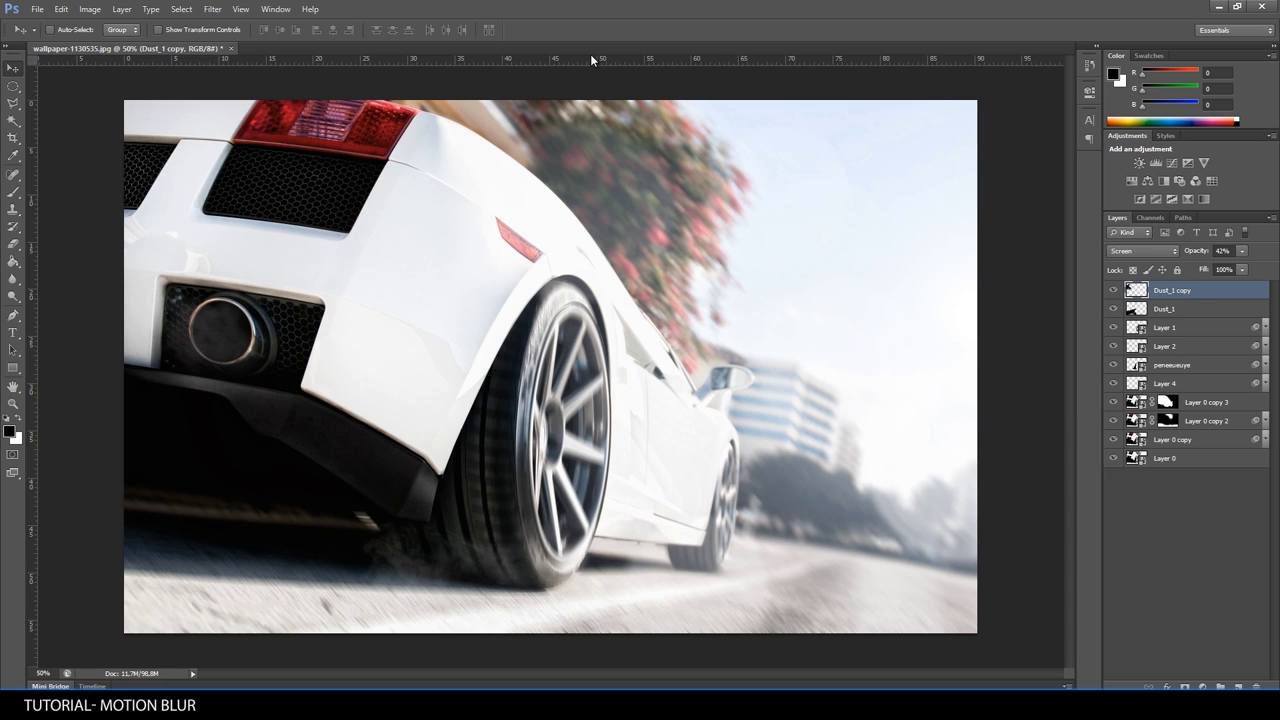
Apply a 4° Motion Blur to Dust_1 and switch to the Elements image folder.
{"action": "left_click", "coordinate": [1178, 308]}
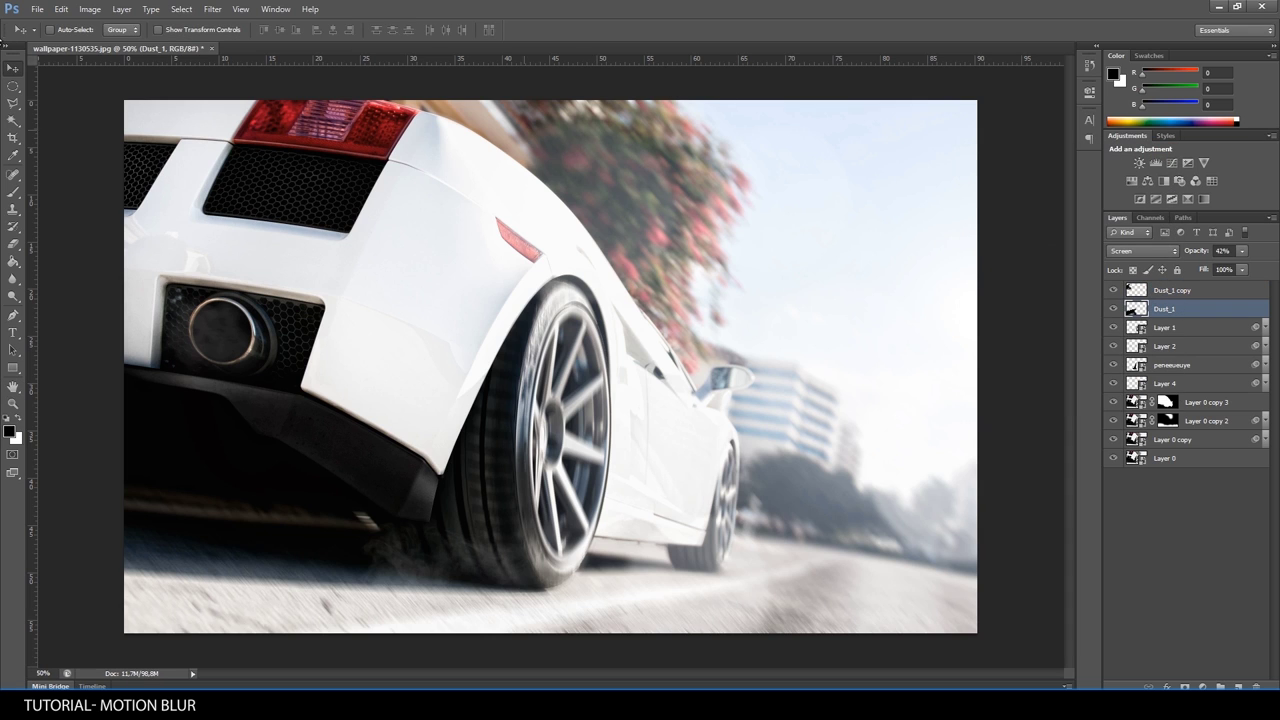
{"action": "left_click", "coordinate": [188, 10]}
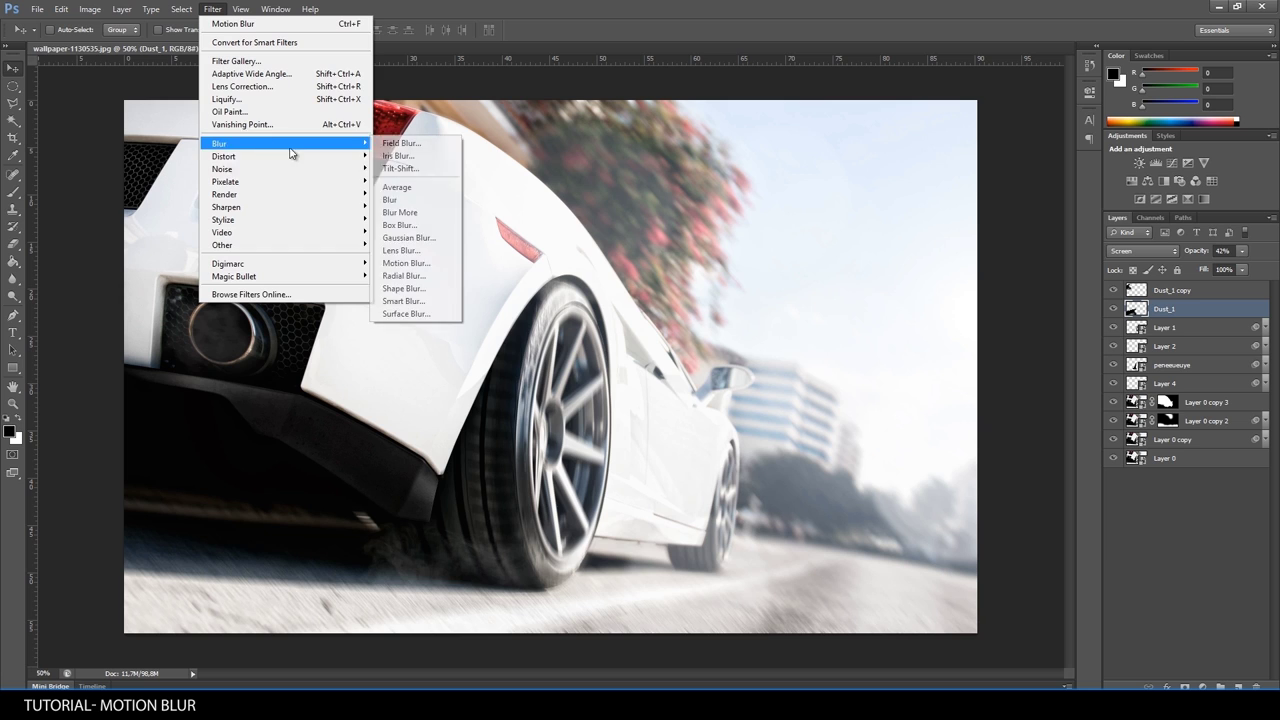
{"action": "left_click", "coordinate": [410, 263]}
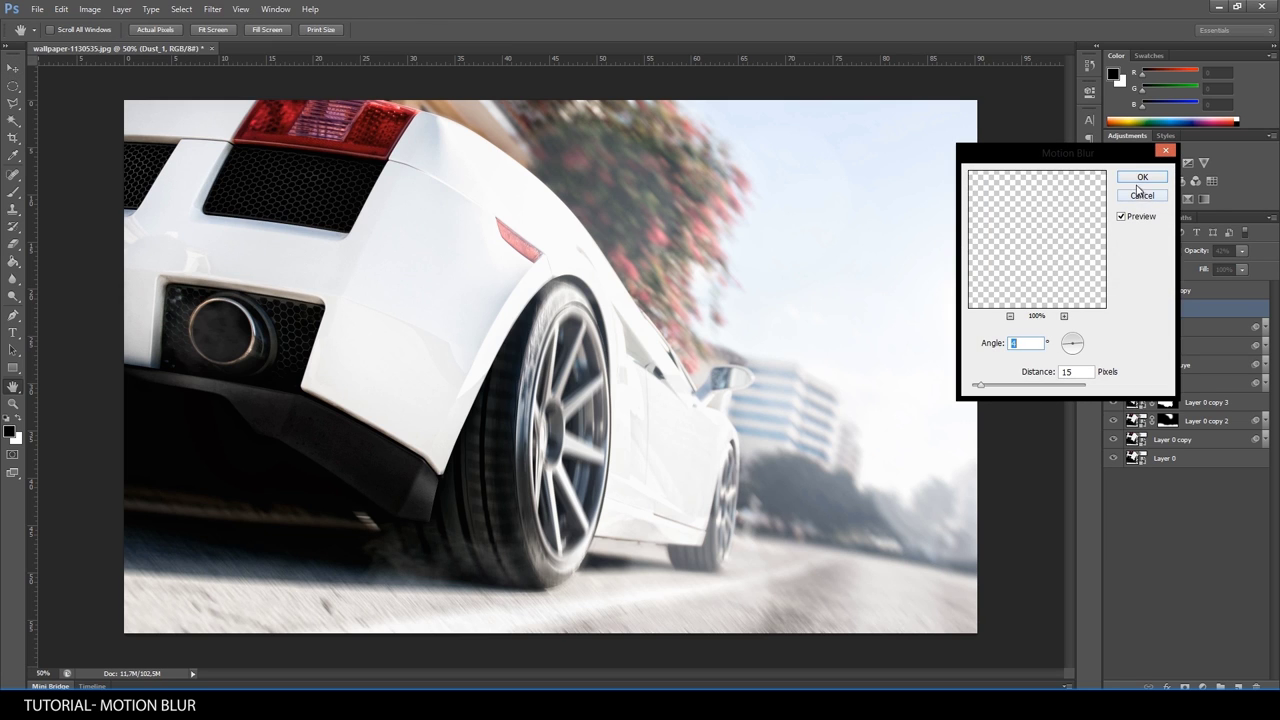
{"action": "double_click", "coordinate": [1066, 371]}
{"action": "left_click", "coordinate": [1158, 180]}
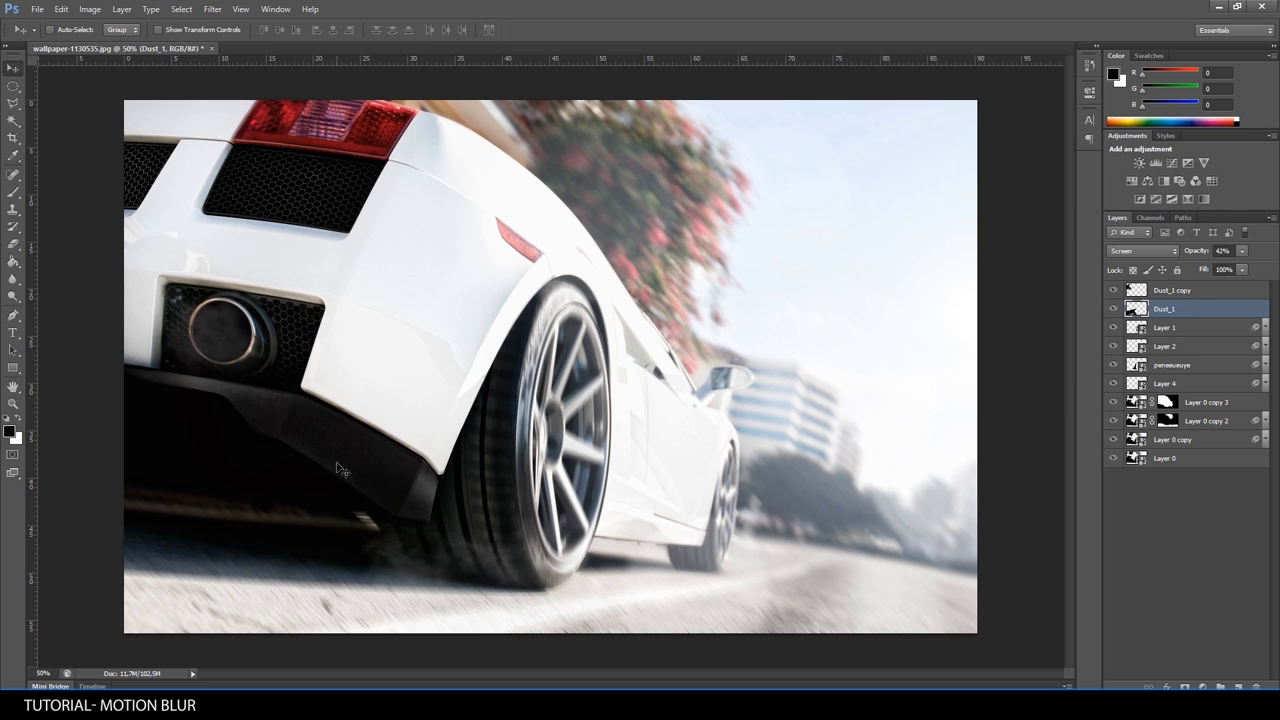
{"action": "key", "text": "alt+Tab"}
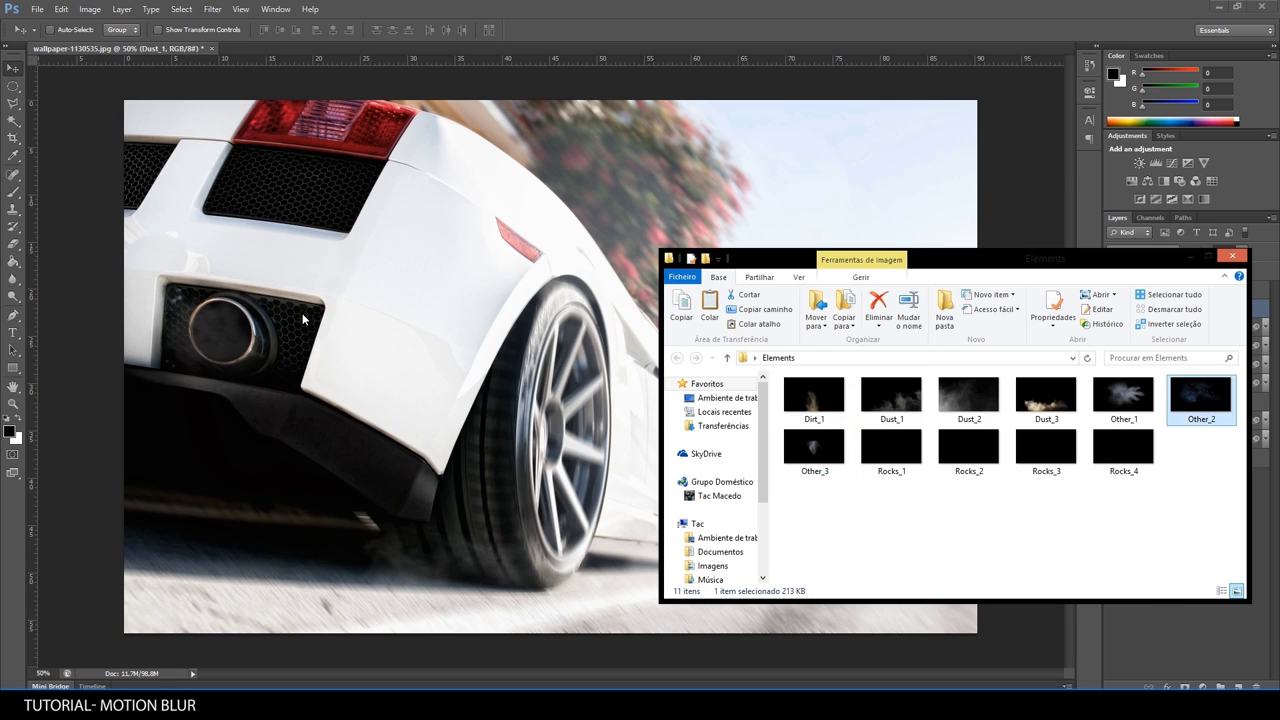
Place Other_2 in Screen mode over the rear wheel at 27% opacity.
{"action": "left_click_drag", "start_coordinate": [1175, 409], "coordinate": [1148, 316]}
{"action": "key", "text": "Return"}
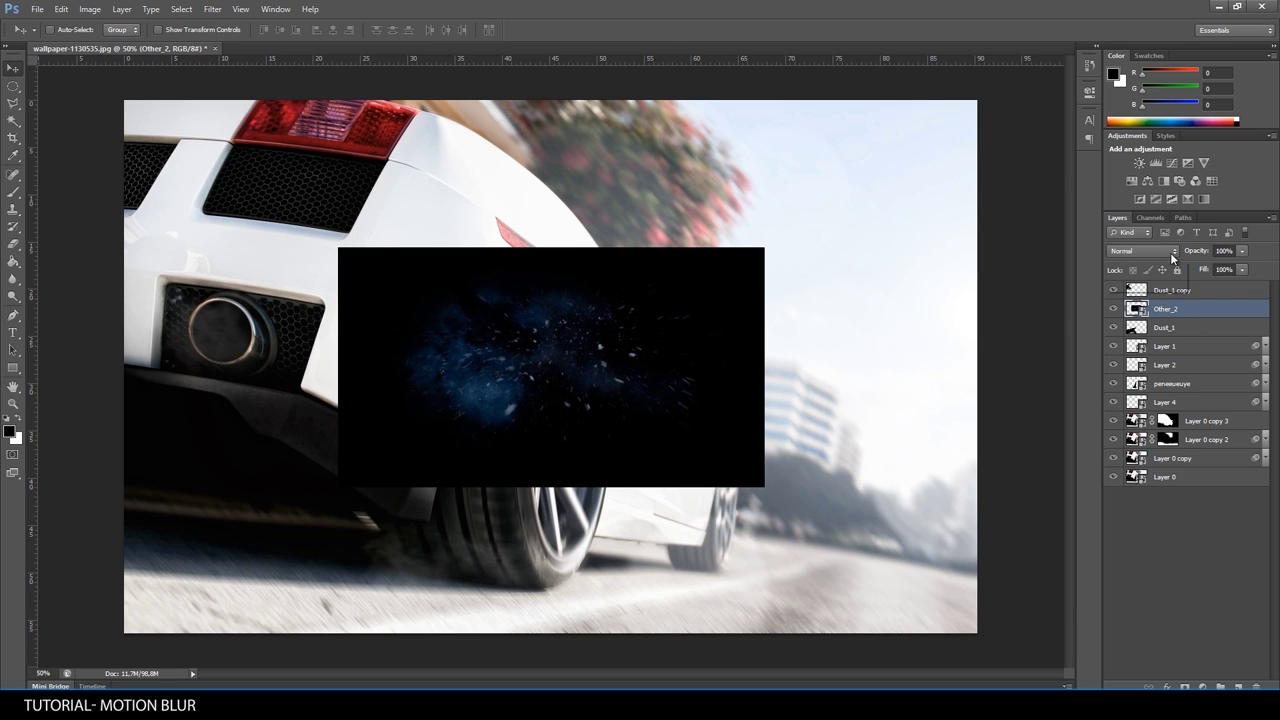
{"action": "left_click", "coordinate": [1170, 251]}
{"action": "left_click", "coordinate": [1117, 371]}
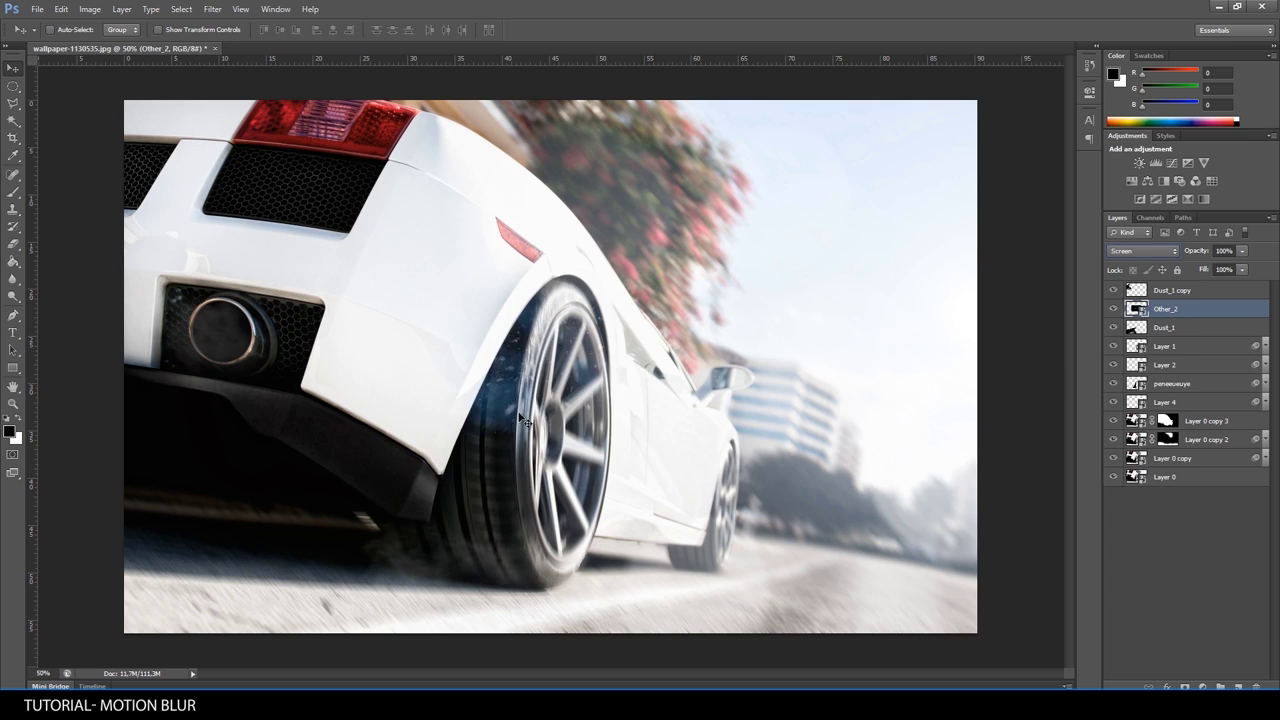
{"action": "left_click_drag", "start_coordinate": [545, 381], "coordinate": [440, 560]}
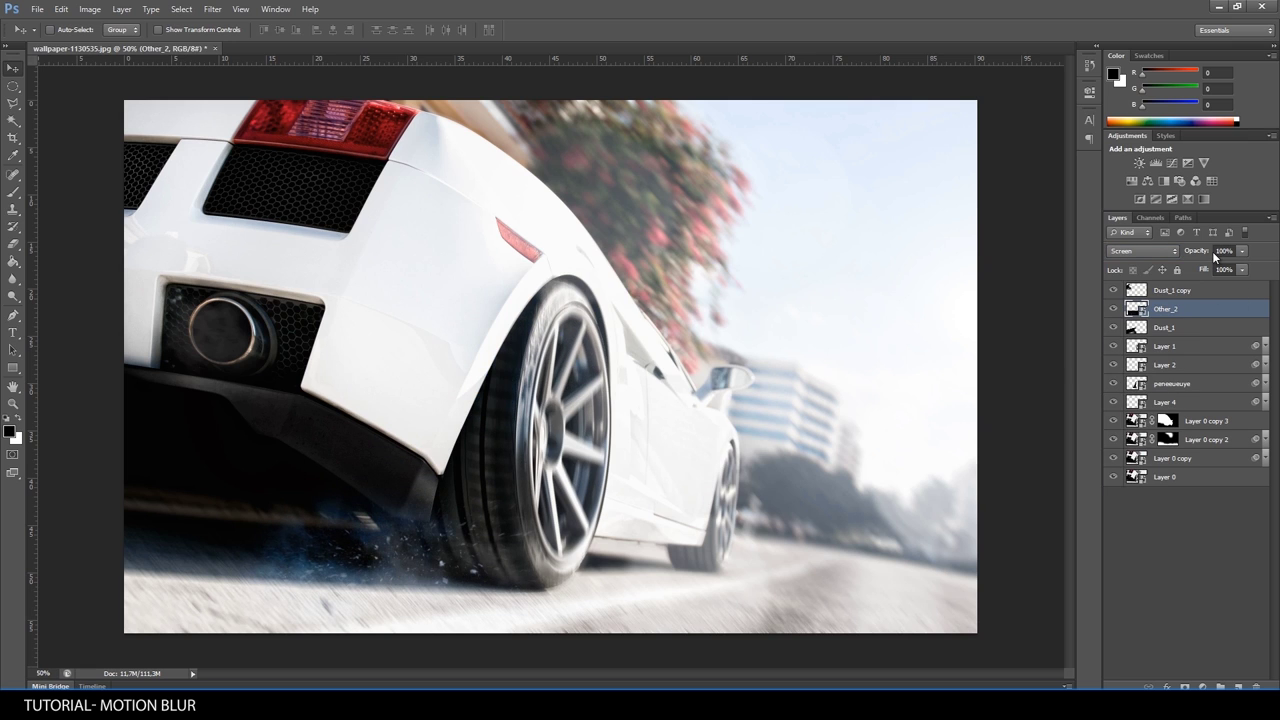
{"action": "left_click_drag", "start_coordinate": [1205, 251], "coordinate": [1149, 255]}
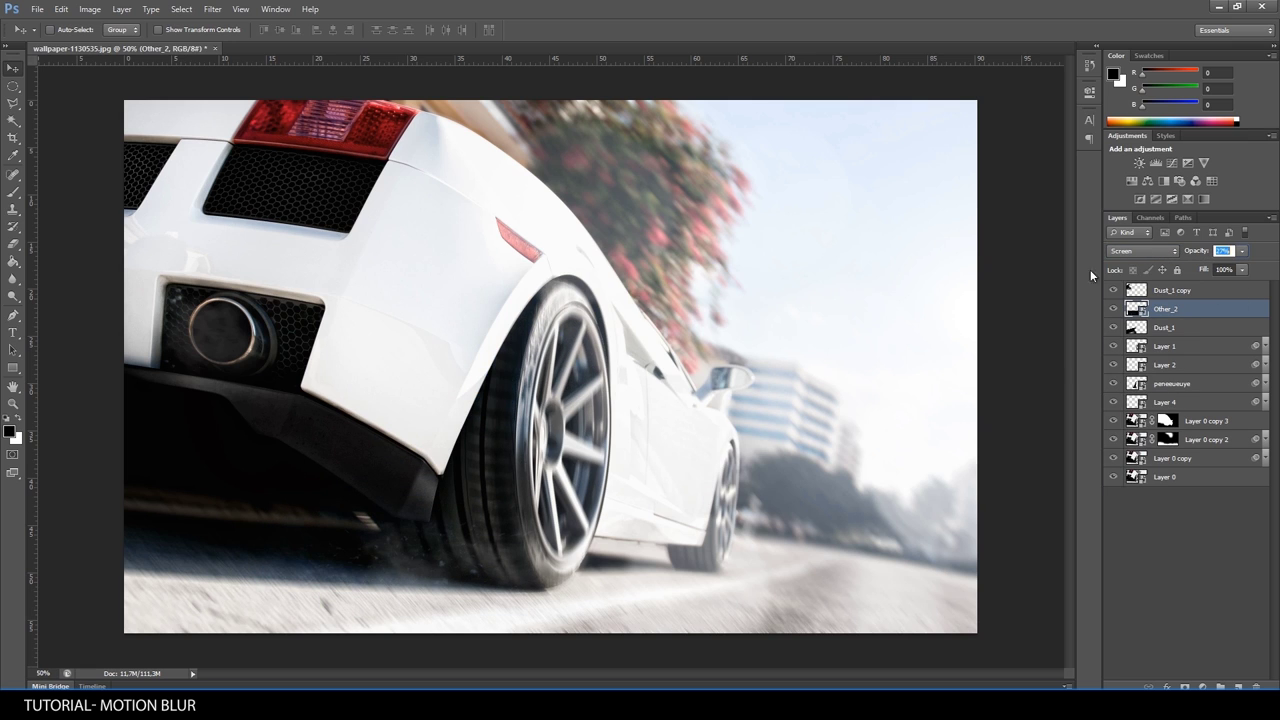
{"action": "left_click_drag", "start_coordinate": [365, 561], "coordinate": [391, 571]}
Rasterize Other_2 and erase particles around the tyre's lower edge.
{"action": "key", "text": "e"}
{"action": "left_click", "coordinate": [688, 305]}
{"action": "left_click", "coordinate": [638, 274]}
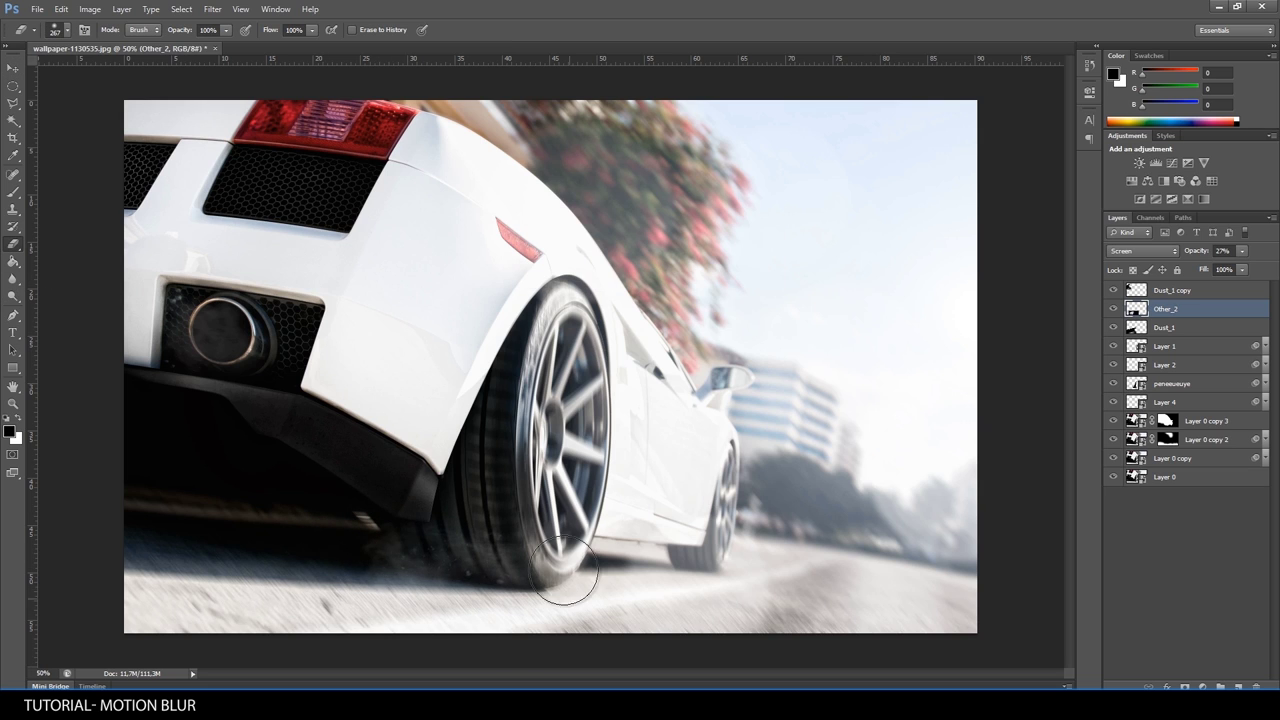
{"action": "mouse_move", "coordinate": [445, 516]}
{"action": "left_mouse_down"}
{"action": "mouse_move", "coordinate": [500, 529]}
{"action": "mouse_move", "coordinate": [420, 529]}
{"action": "mouse_move", "coordinate": [383, 546]}
{"action": "left_mouse_up"}
Move the Other_2 layer below Dust_1 in the Layers panel.
{"action": "left_click", "coordinate": [13, 68]}
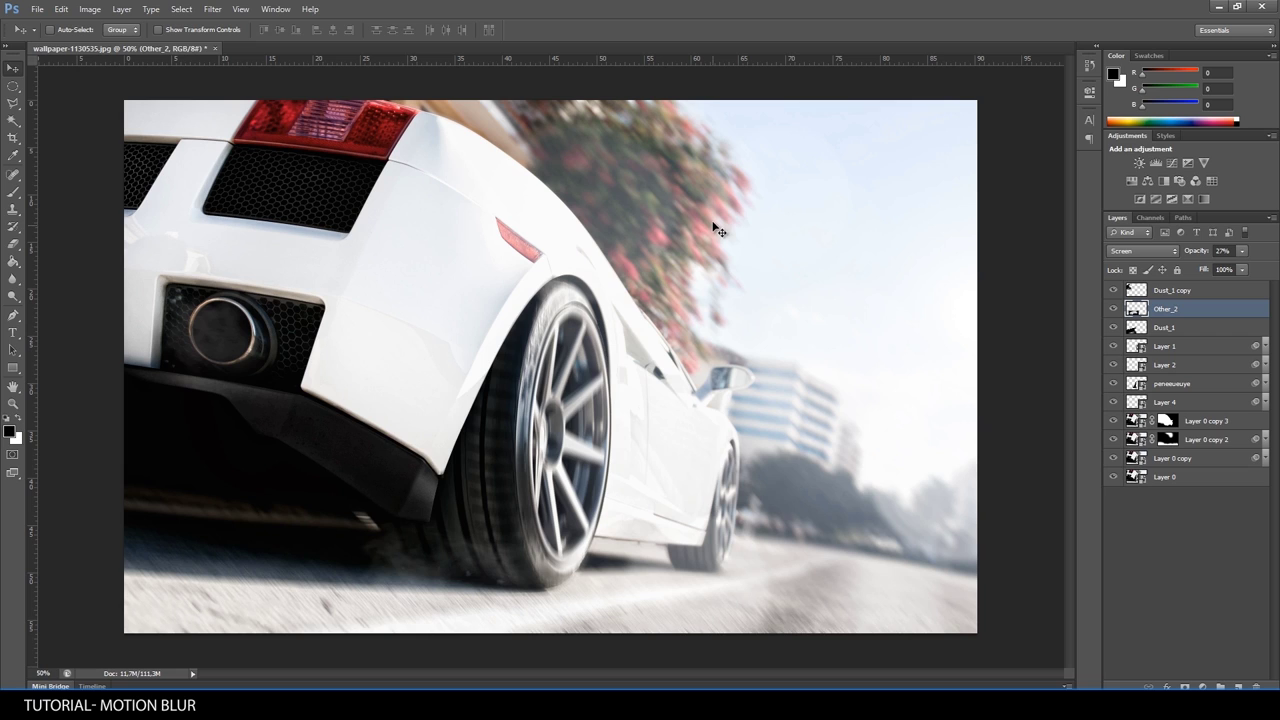
{"action": "mouse_move", "coordinate": [468, 605]}
{"action": "left_mouse_down"}
{"action": "mouse_move", "coordinate": [455, 590]}
{"action": "mouse_move", "coordinate": [490, 590]}
{"action": "left_mouse_up"}
{"action": "left_click_drag", "start_coordinate": [1166, 310], "coordinate": [1167, 341]}
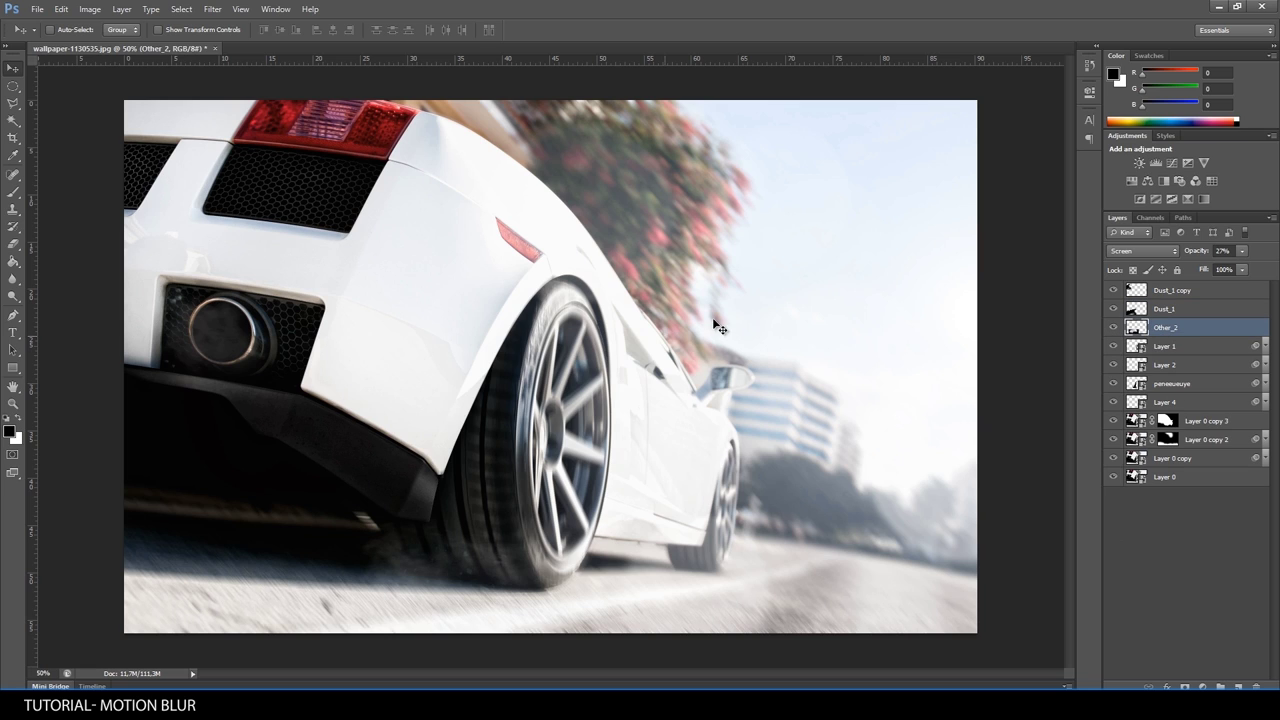
{"action": "left_click", "coordinate": [1180, 480]}
{"action": "left_click", "coordinate": [1185, 463]}
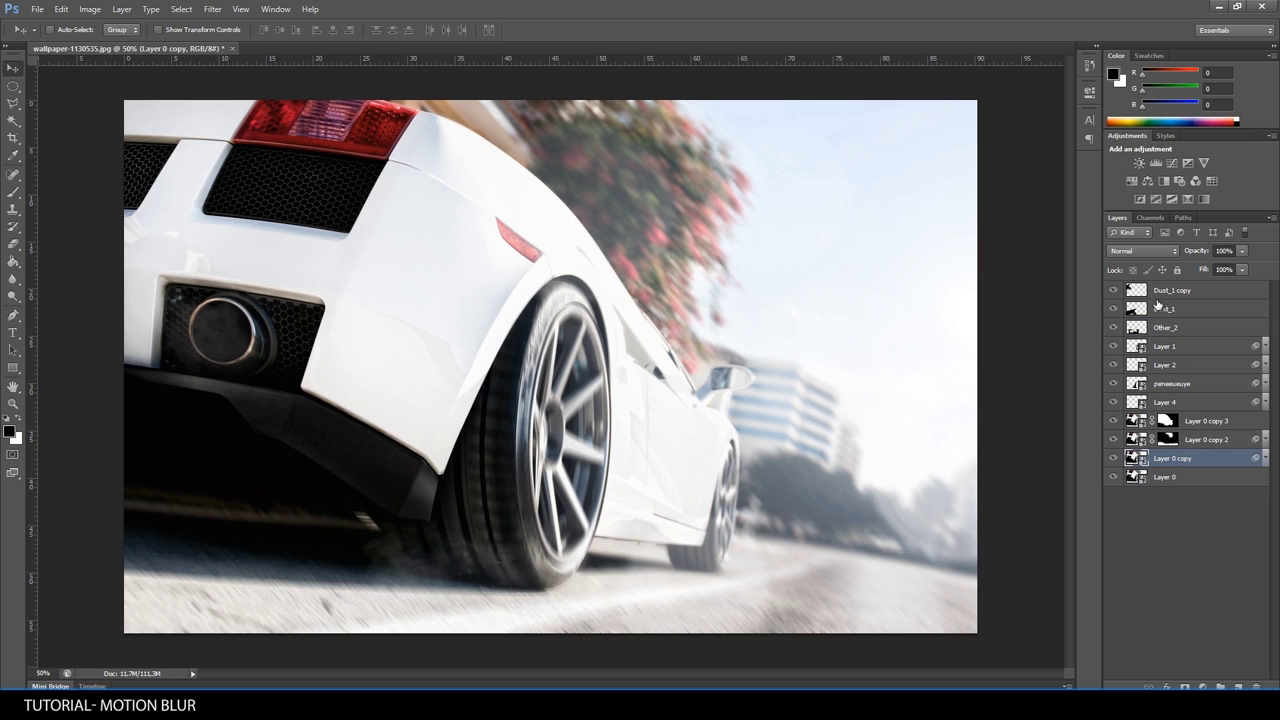
Select the layers from Layer 0 copy through Dust_1 copy and merge them into one.
{"action": "left_click", "coordinate": [1159, 292], "text": "shift"}
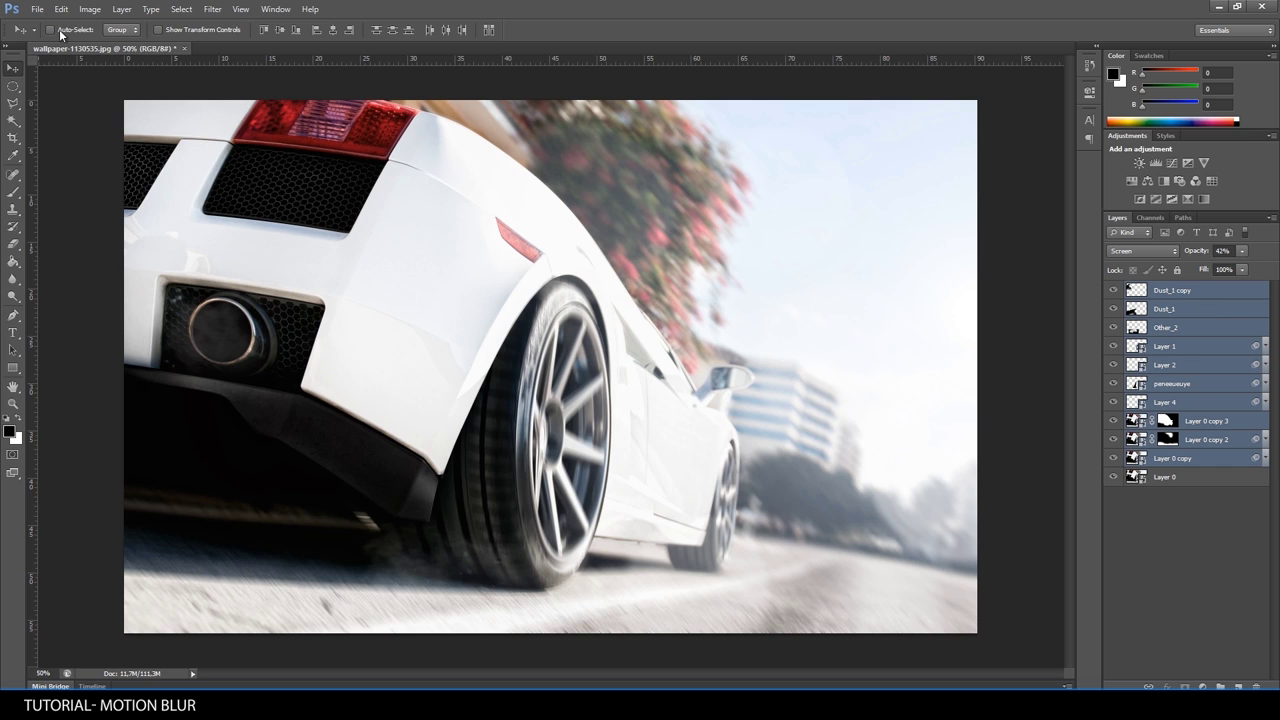
{"action": "left_click", "coordinate": [38, 10]}
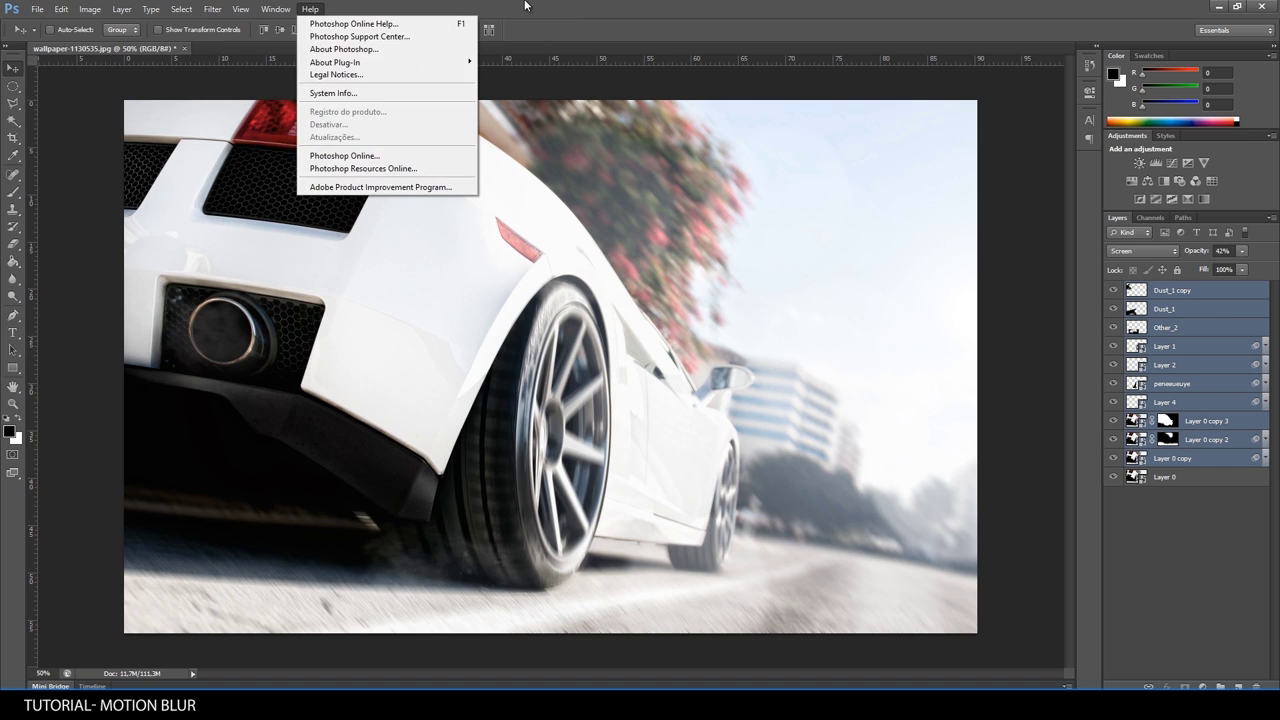
{"action": "key", "text": "Escape"}
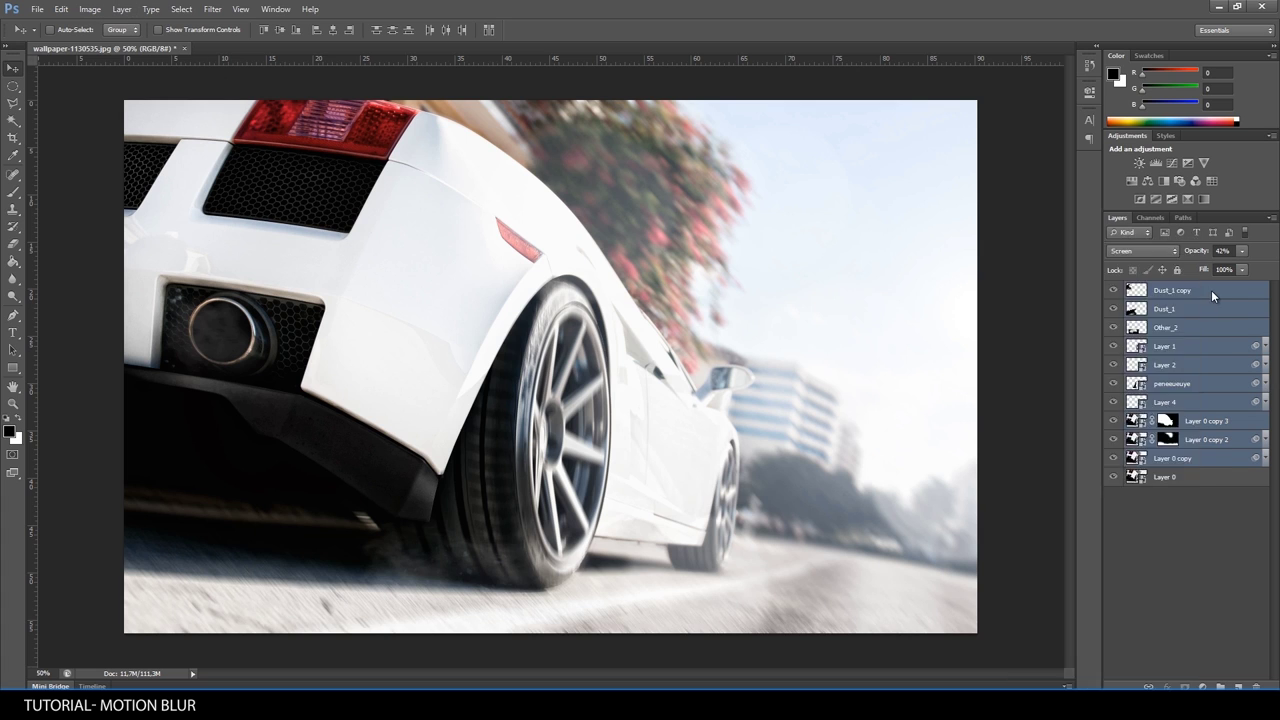
{"action": "right_click", "coordinate": [1210, 291]}
{"action": "left_click", "coordinate": [1100, 532]}
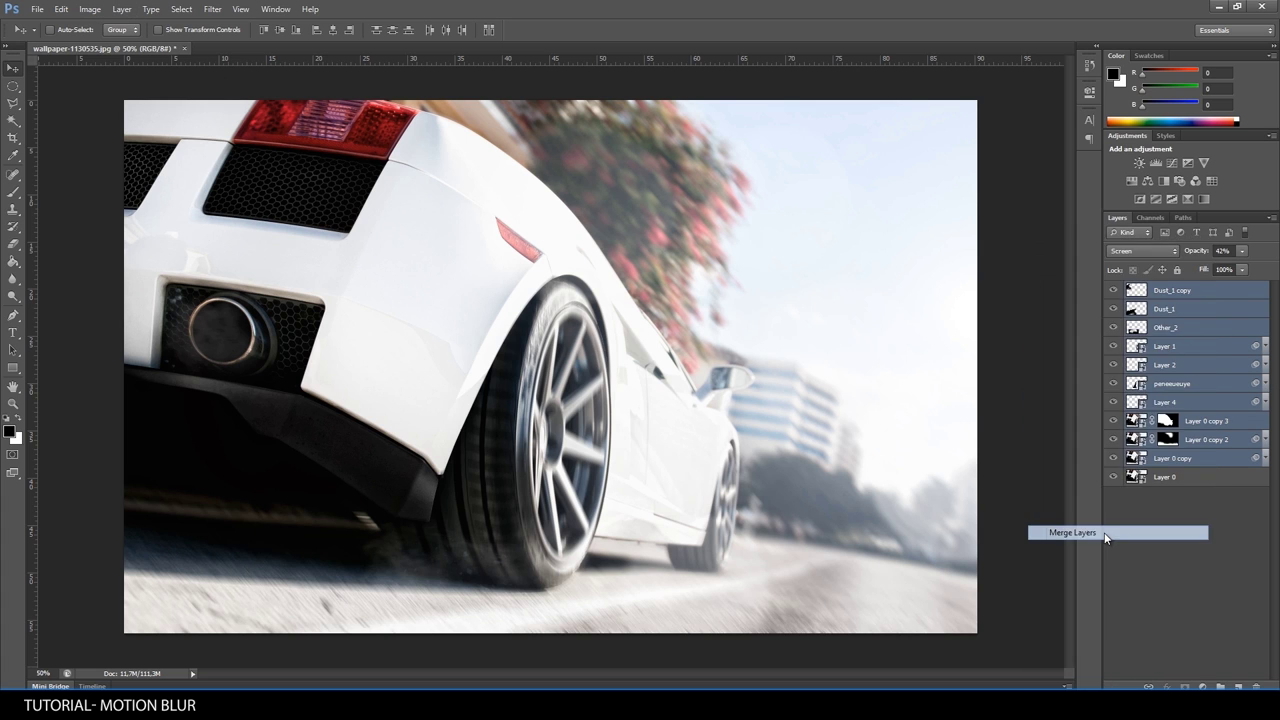
{"action": "left_click", "coordinate": [1112, 290]}
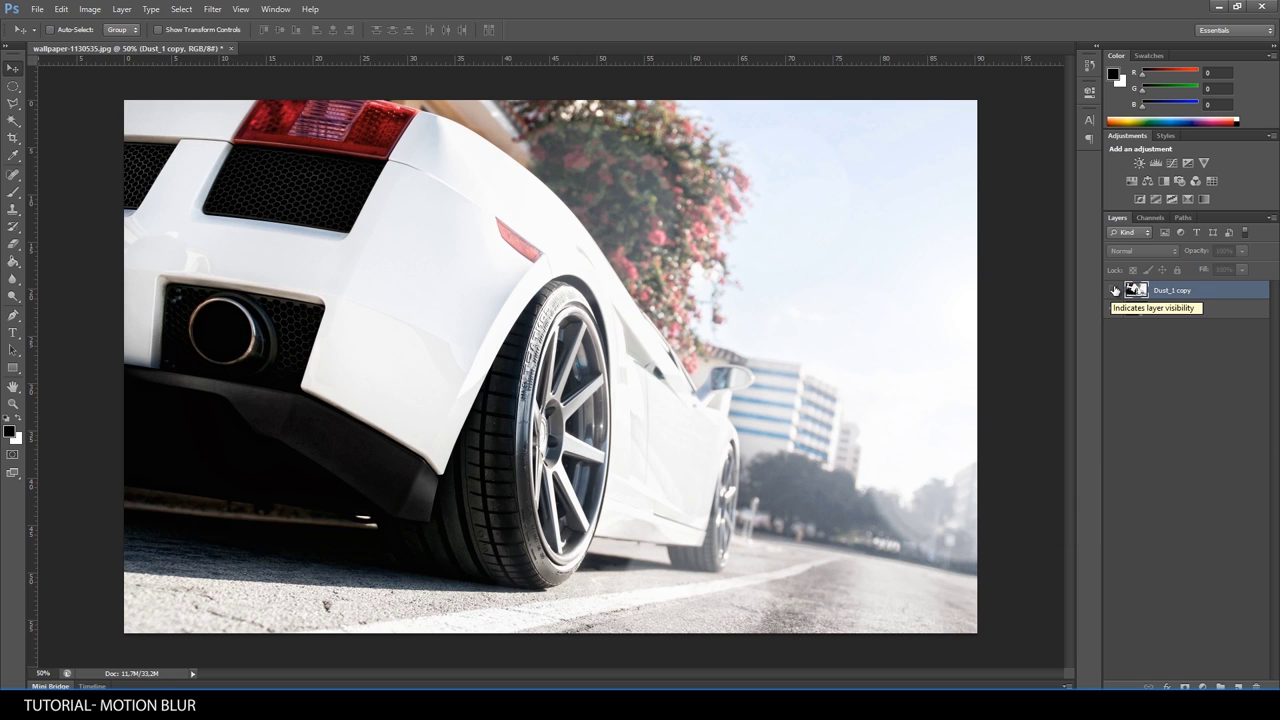
Toggle Dust_1 copy's visibility against the sharp Layer 0, leaving it visible.
{"action": "left_click", "coordinate": [1114, 290]}
{"action": "left_click", "coordinate": [1112, 290]}
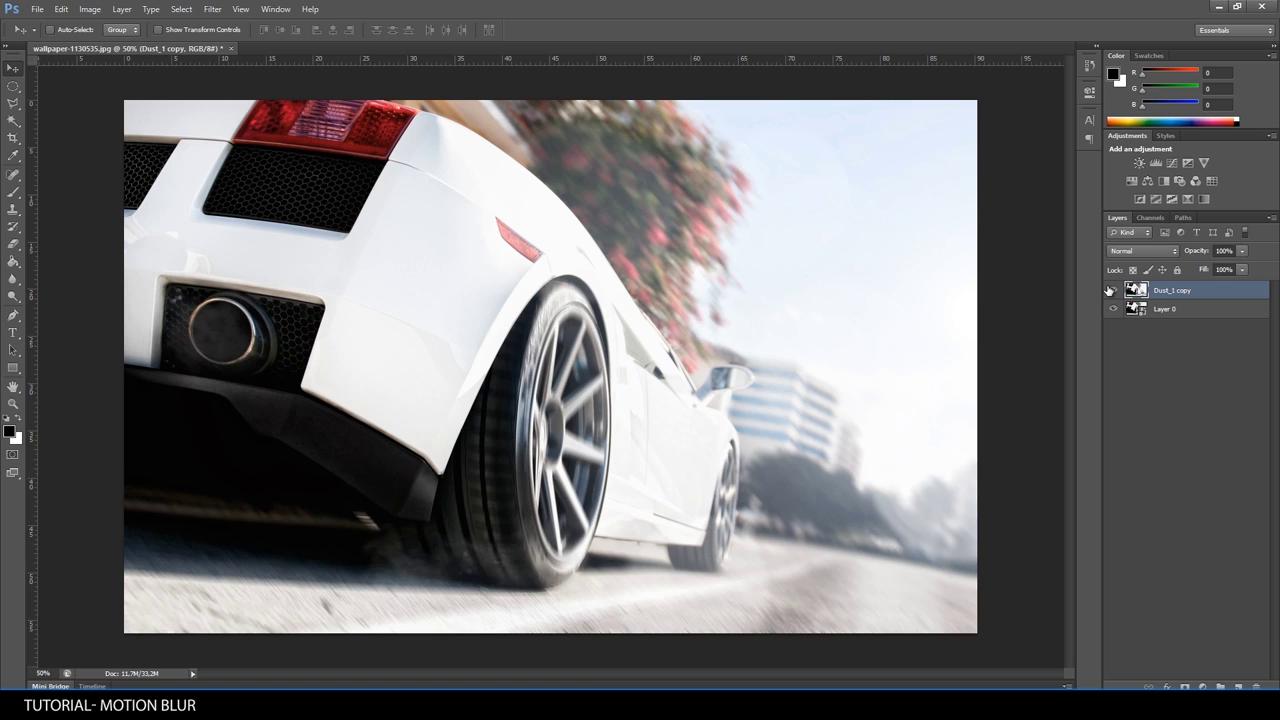
{"action": "left_click", "coordinate": [1110, 290]}
{"action": "left_click", "coordinate": [1110, 290]}
{"action": "left_click", "coordinate": [1110, 290]}
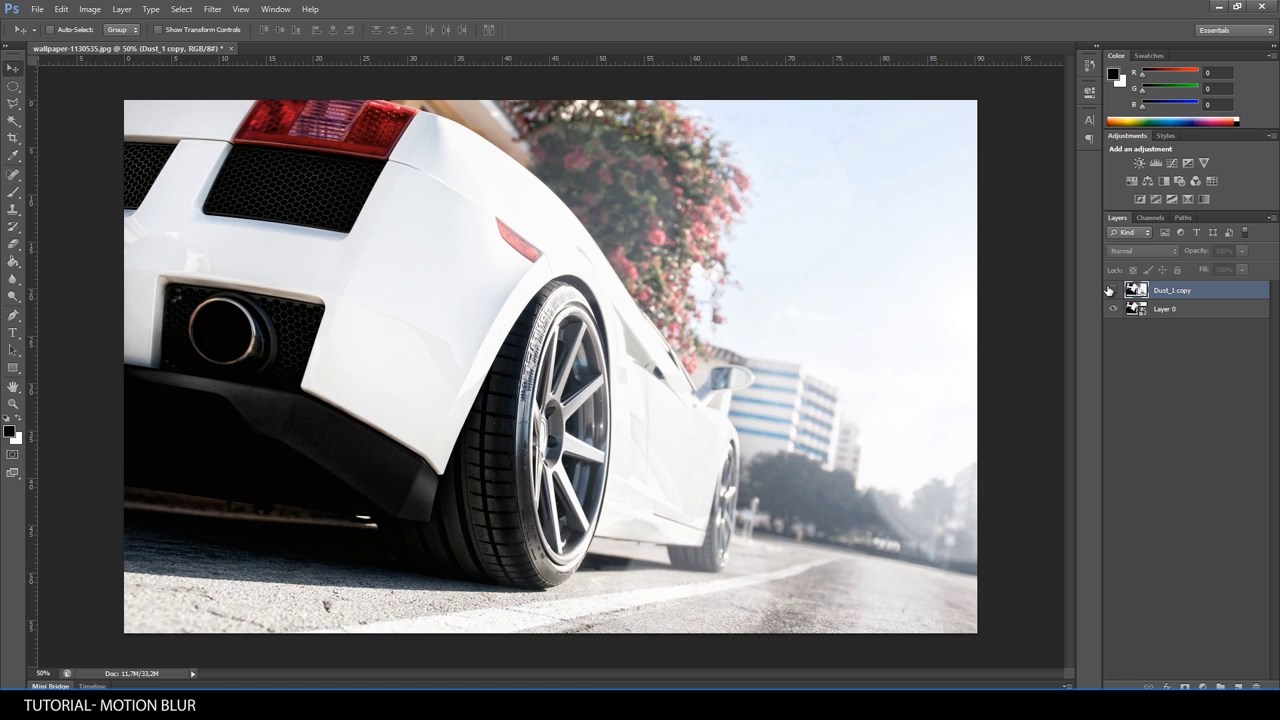
{"action": "left_click", "coordinate": [1110, 290]}
{"action": "left_click", "coordinate": [1110, 290]}
{"action": "left_click", "coordinate": [1110, 290]}
{"action": "left_click", "coordinate": [1110, 290]}
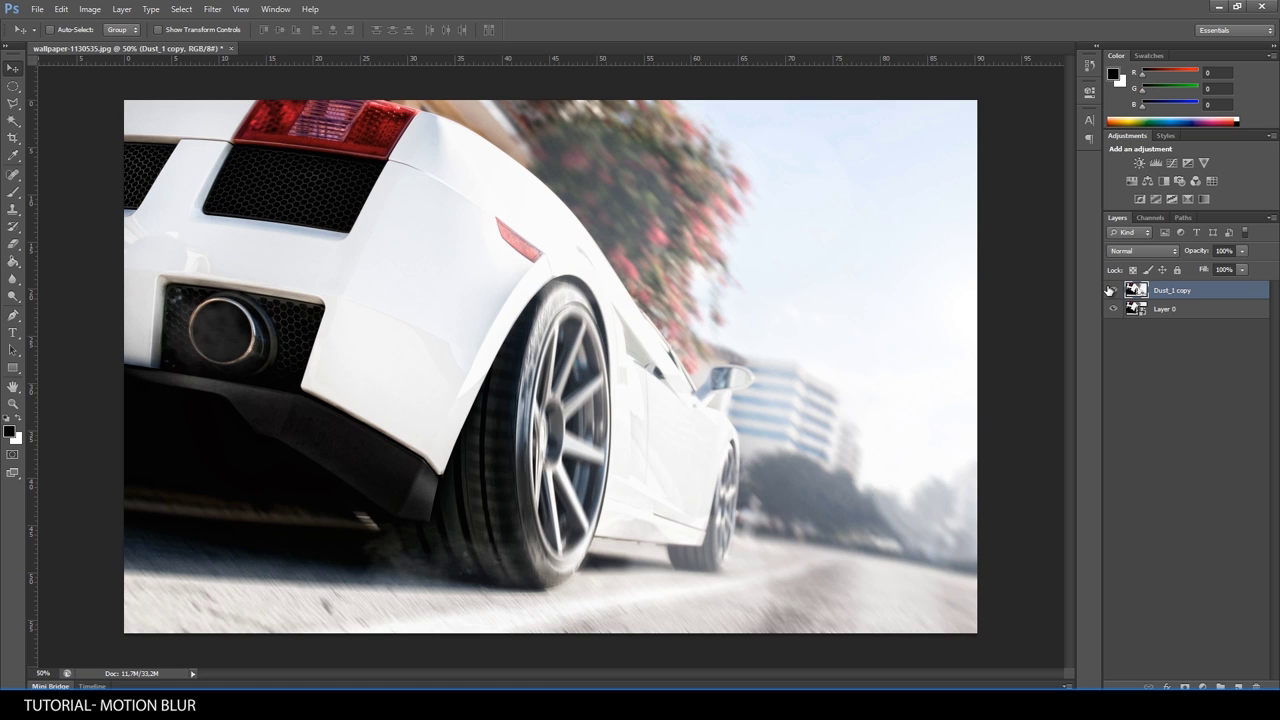
{"action": "left_click", "coordinate": [1110, 290]}
{"action": "left_click", "coordinate": [1110, 290]}
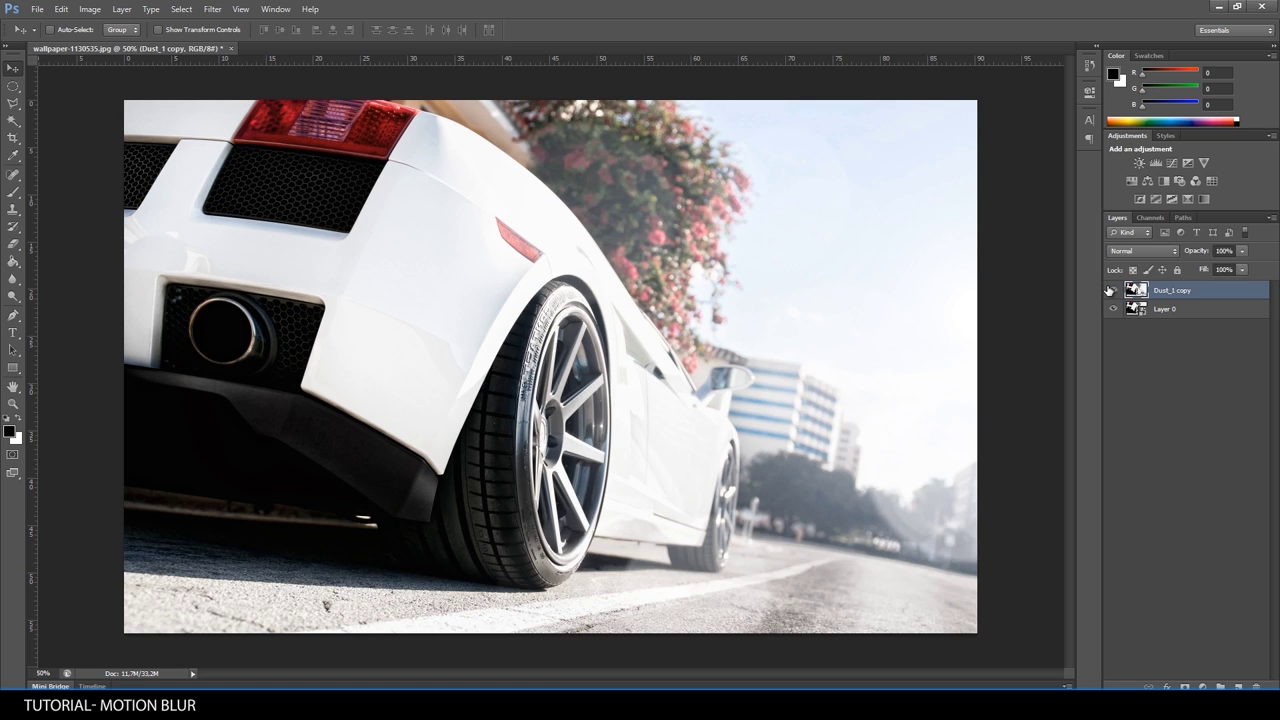
{"action": "left_click", "coordinate": [1110, 290]}
{"action": "left_click", "coordinate": [1110, 290]}
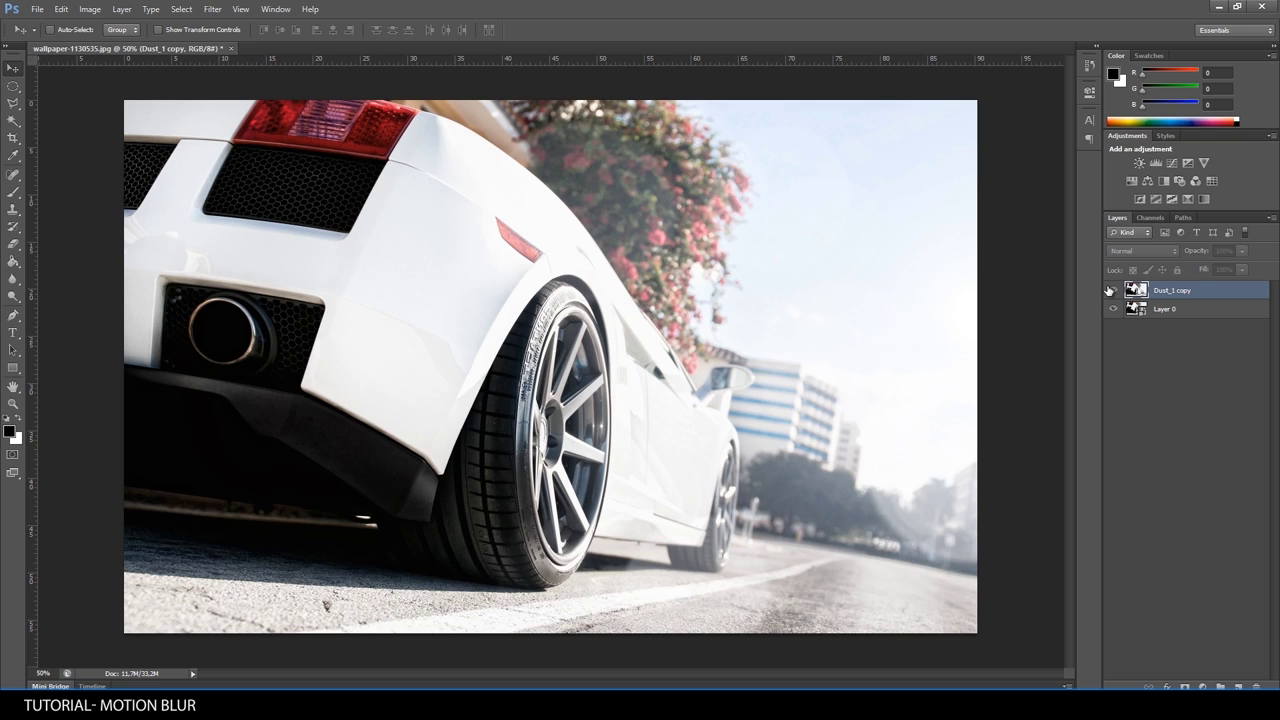
{"action": "left_click", "coordinate": [1109, 290]}
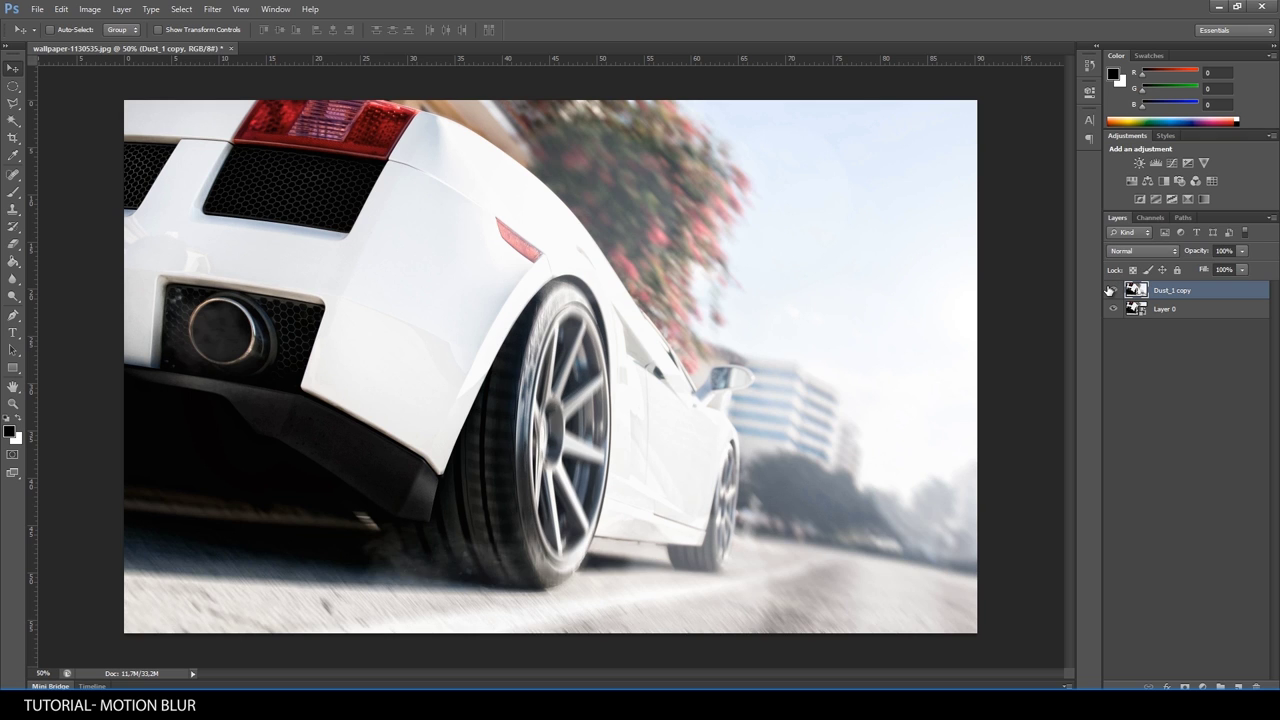
{"action": "left_click", "coordinate": [1110, 290]}
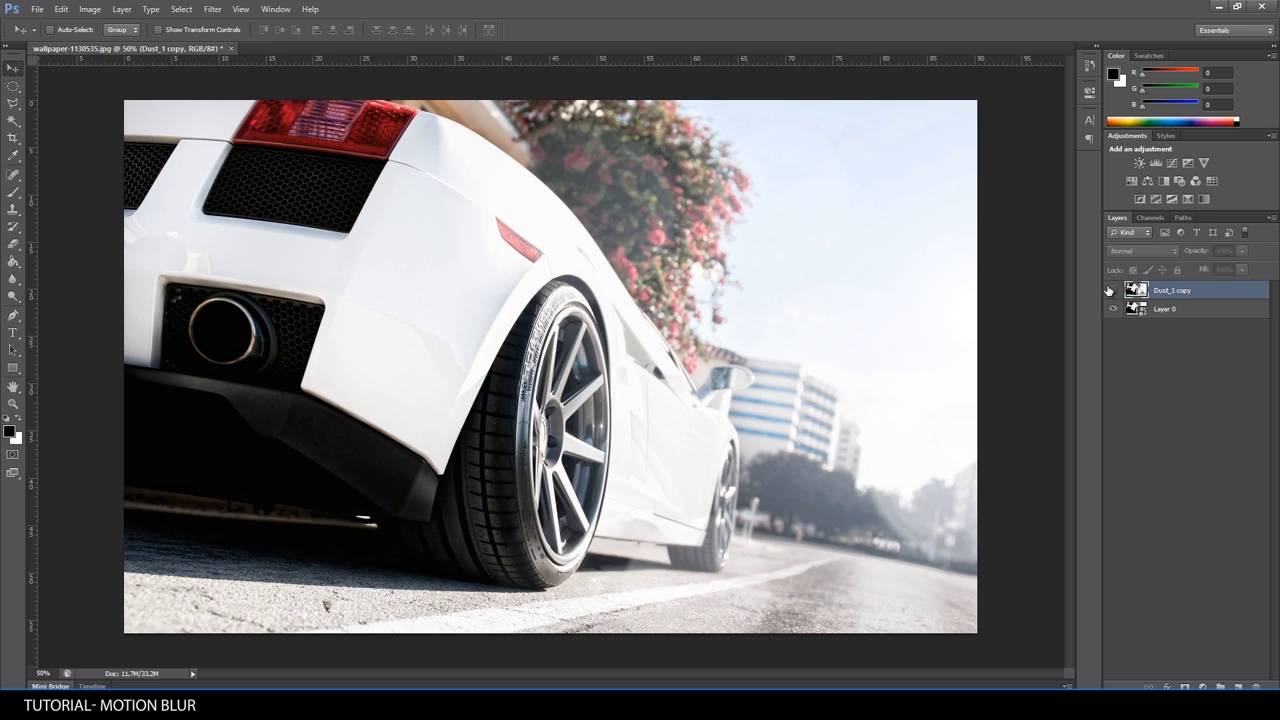
{"action": "left_click", "coordinate": [1110, 290]}
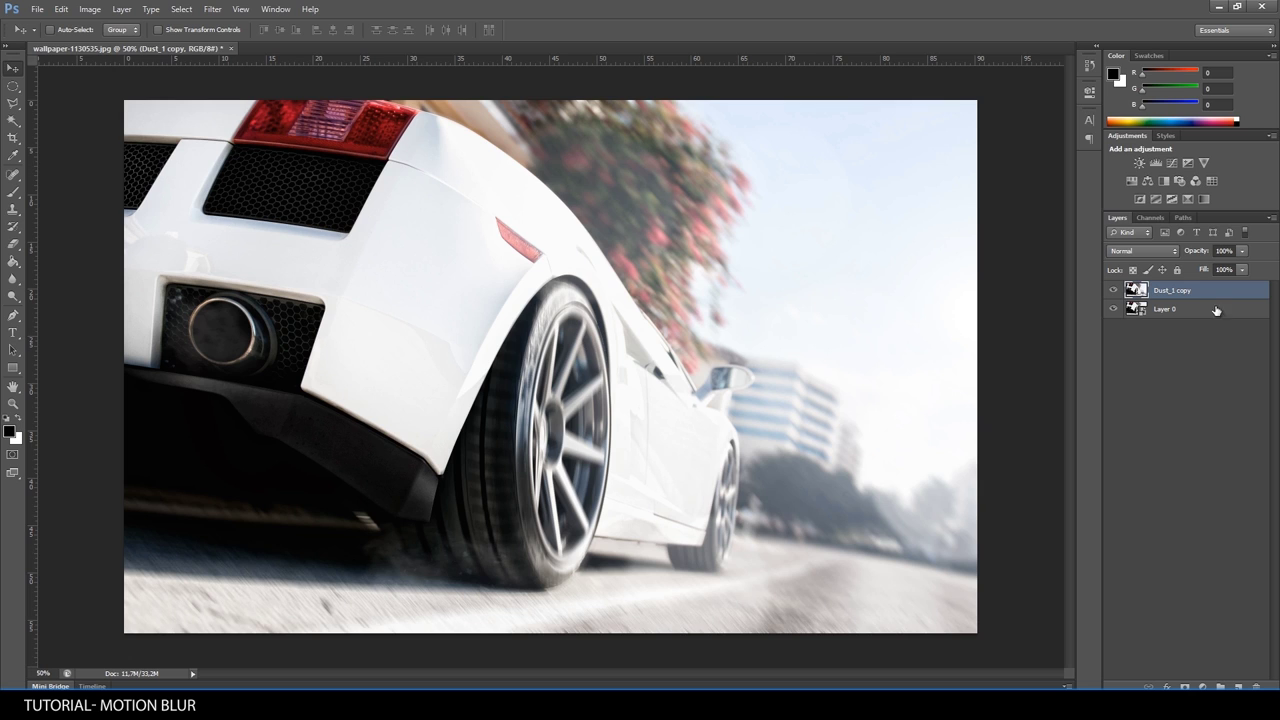
Grade the car in Magic Bullet PhotoLooks with TacM CC Pack looks 2 and 3, then adjust Grad Exposure.
{"action": "left_click", "coordinate": [212, 9]}
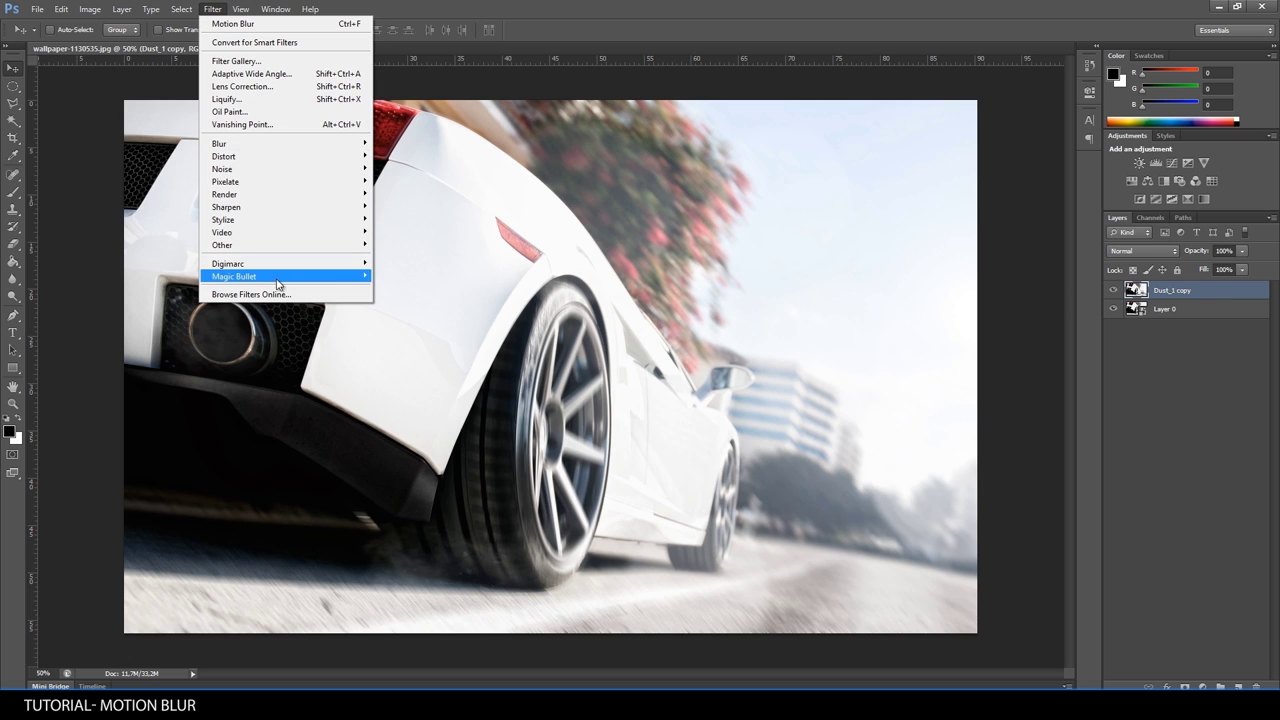
{"action": "left_click", "coordinate": [405, 276]}
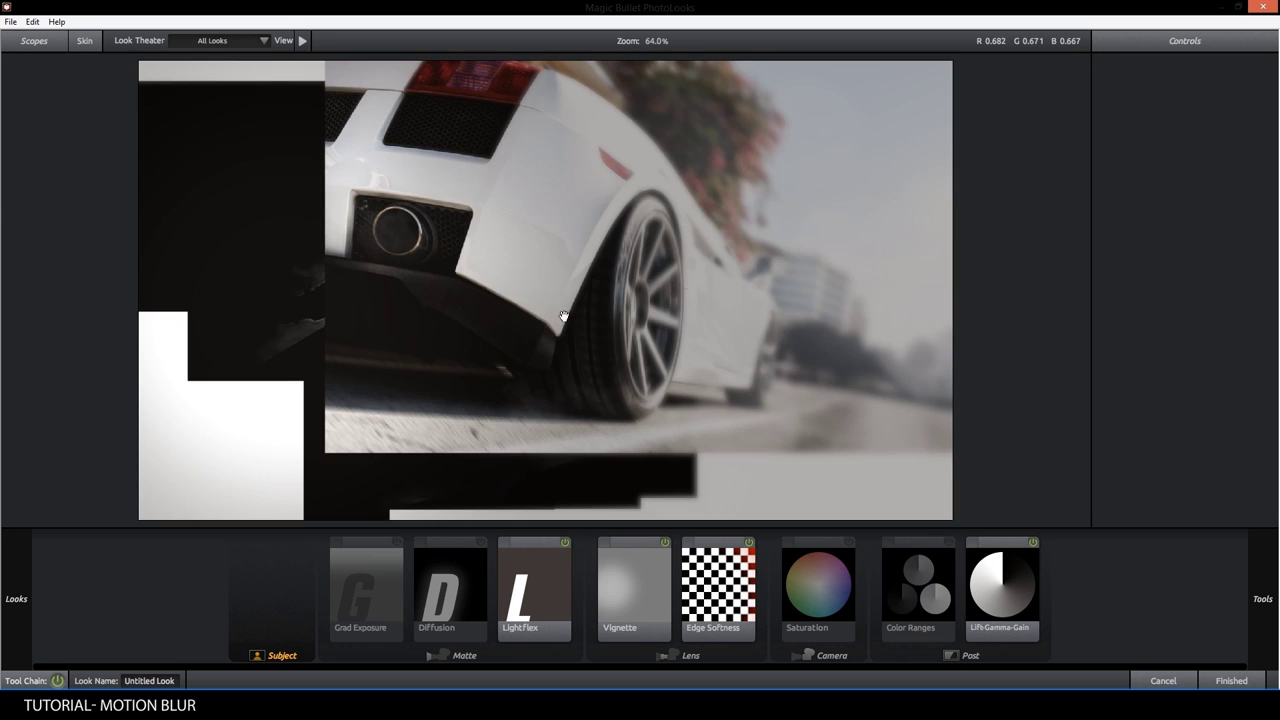
{"action": "mouse_move", "coordinate": [16, 598]}
{"action": "scroll", "coordinate": [200, 334], "scroll_direction": "down", "scroll_amount": 2}
{"action": "scroll", "coordinate": [207, 334], "scroll_direction": "down", "scroll_amount": 2}
{"action": "scroll", "coordinate": [214, 334], "scroll_direction": "down", "scroll_amount": 2}
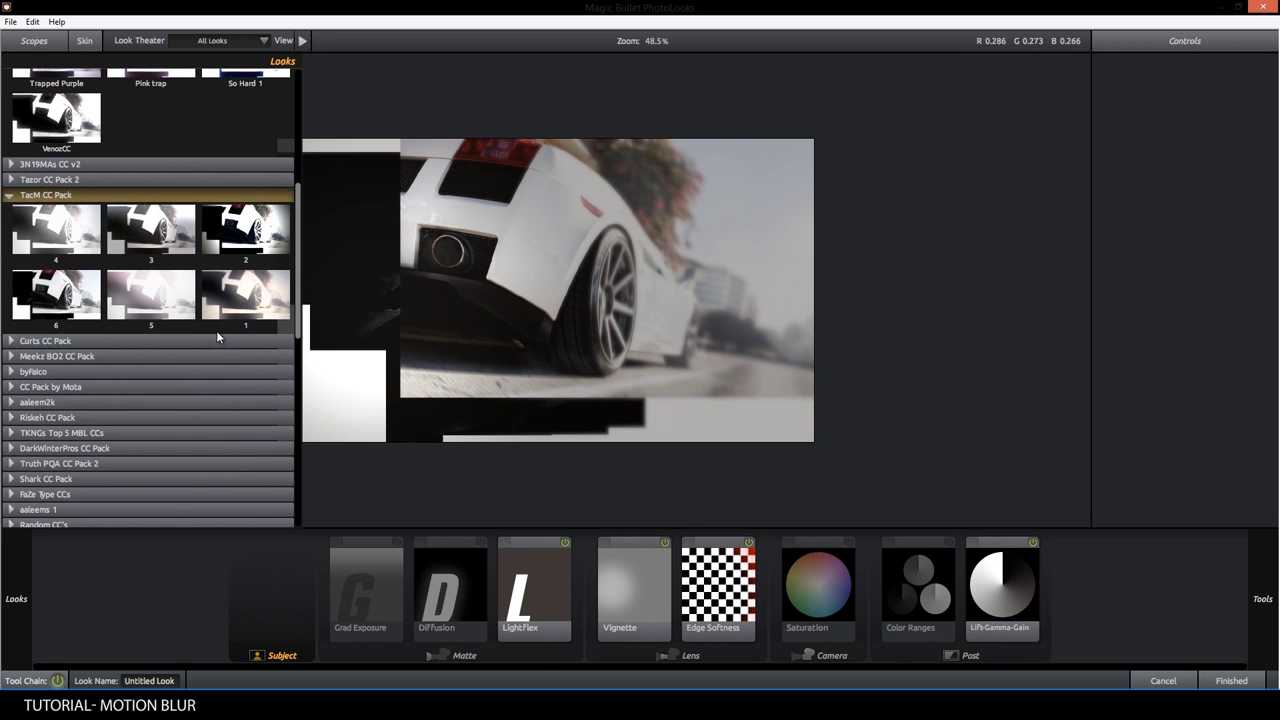
{"action": "left_click", "coordinate": [241, 238]}
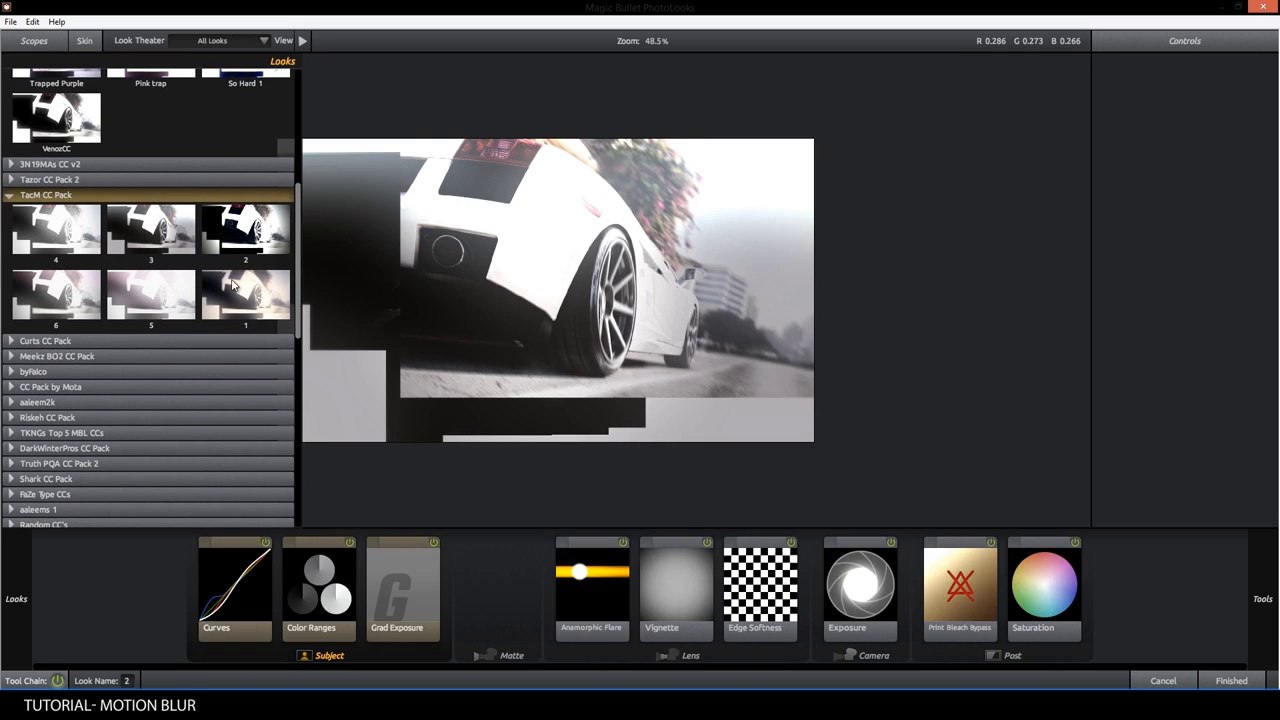
{"action": "left_click", "coordinate": [138, 234]}
{"action": "left_click", "coordinate": [402, 546]}
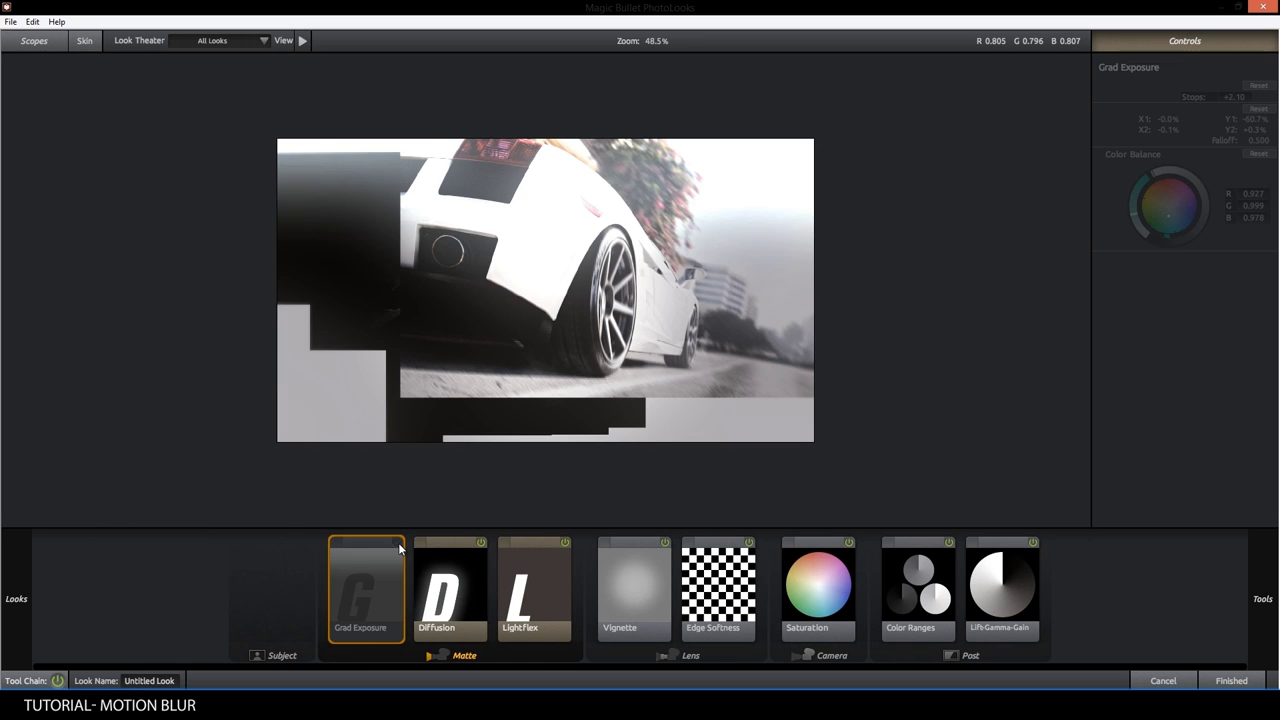
{"action": "left_click", "coordinate": [1250, 680]}
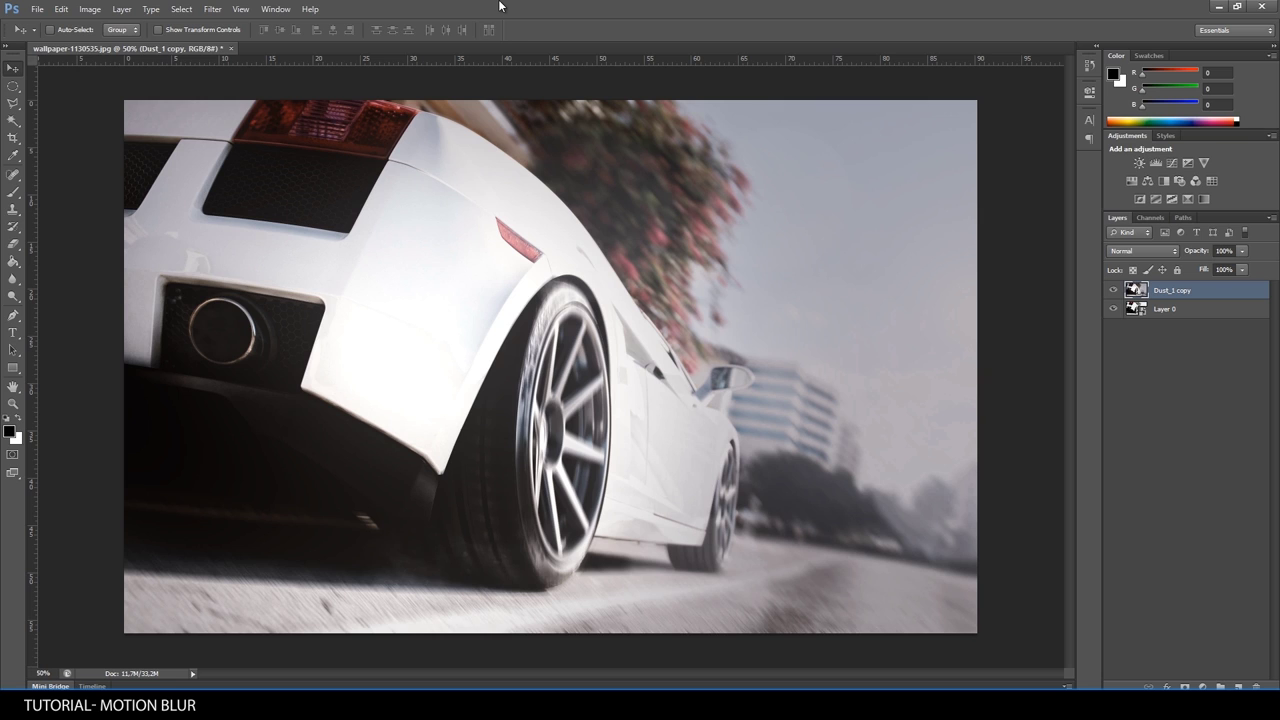
{"action": "left_click", "coordinate": [1113, 290]}
{"action": "left_click", "coordinate": [1113, 290]}
{"action": "left_click", "coordinate": [1113, 290]}
{"action": "left_click", "coordinate": [1113, 290]}
{"action": "left_click", "coordinate": [1113, 290]}
{"action": "left_click", "coordinate": [1113, 290]}
{"action": "left_click", "coordinate": [1113, 290]}
{"action": "left_click", "coordinate": [1113, 290]}
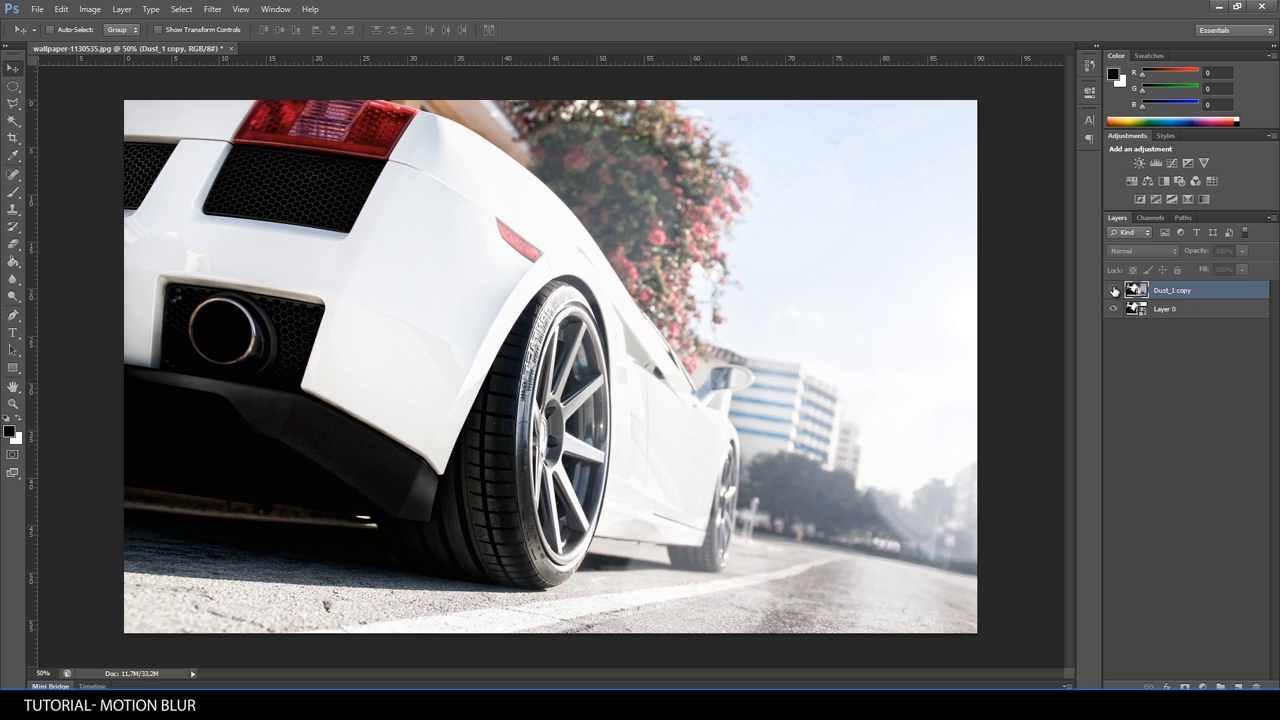
{"action": "left_click", "coordinate": [1113, 290]}
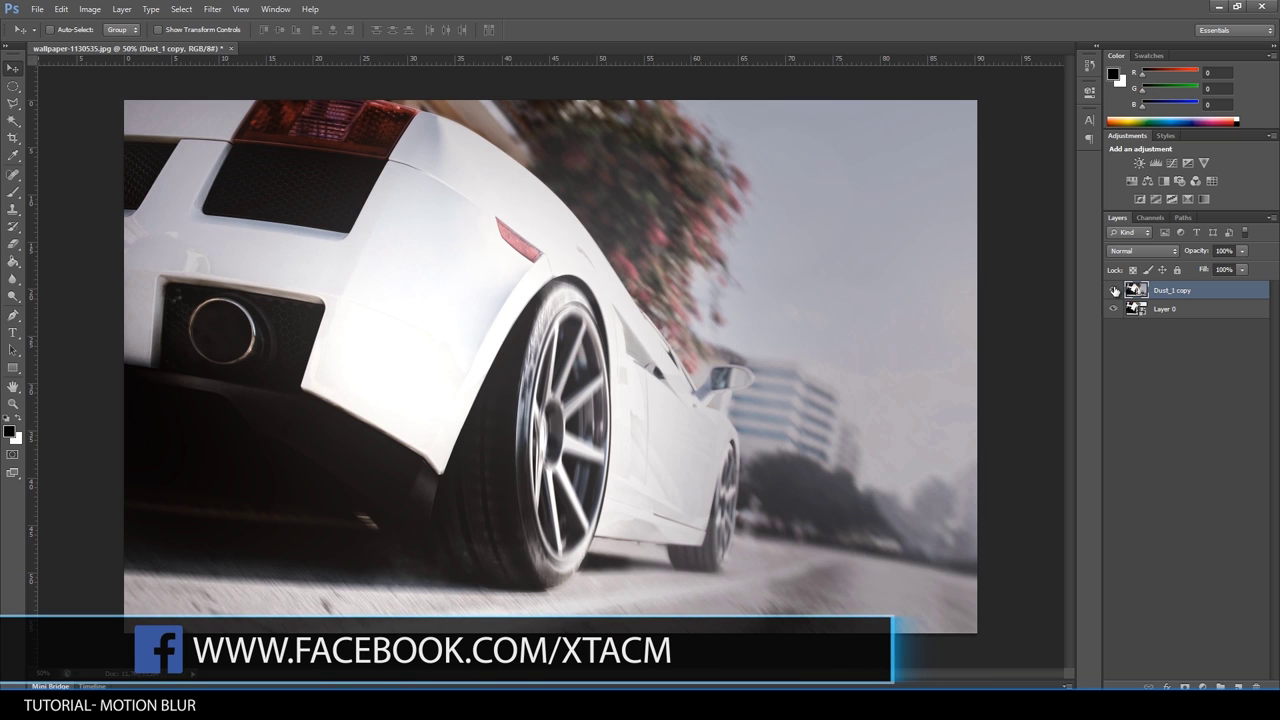
{"action": "left_click", "coordinate": [1113, 290]}
{"action": "left_click", "coordinate": [1113, 290]}
{"action": "left_click", "coordinate": [1114, 290]}
{"action": "left_click", "coordinate": [1114, 290]}
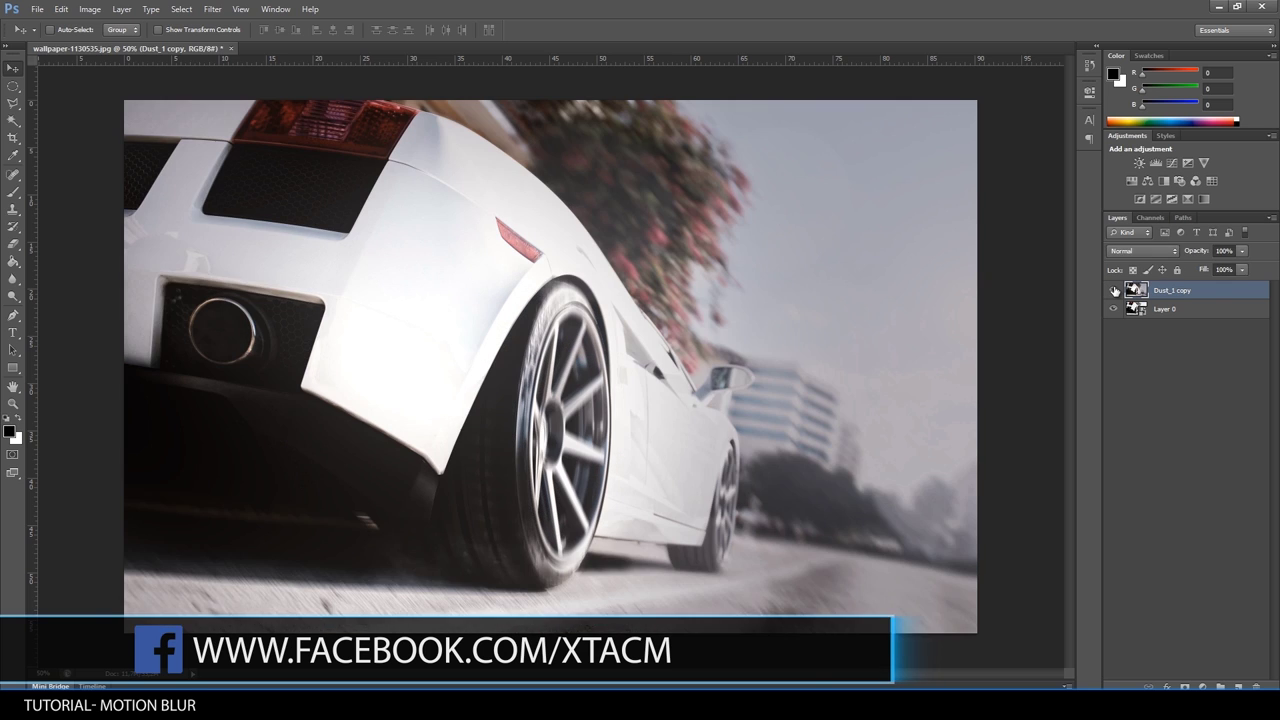
{"action": "left_click", "coordinate": [1112, 290]}
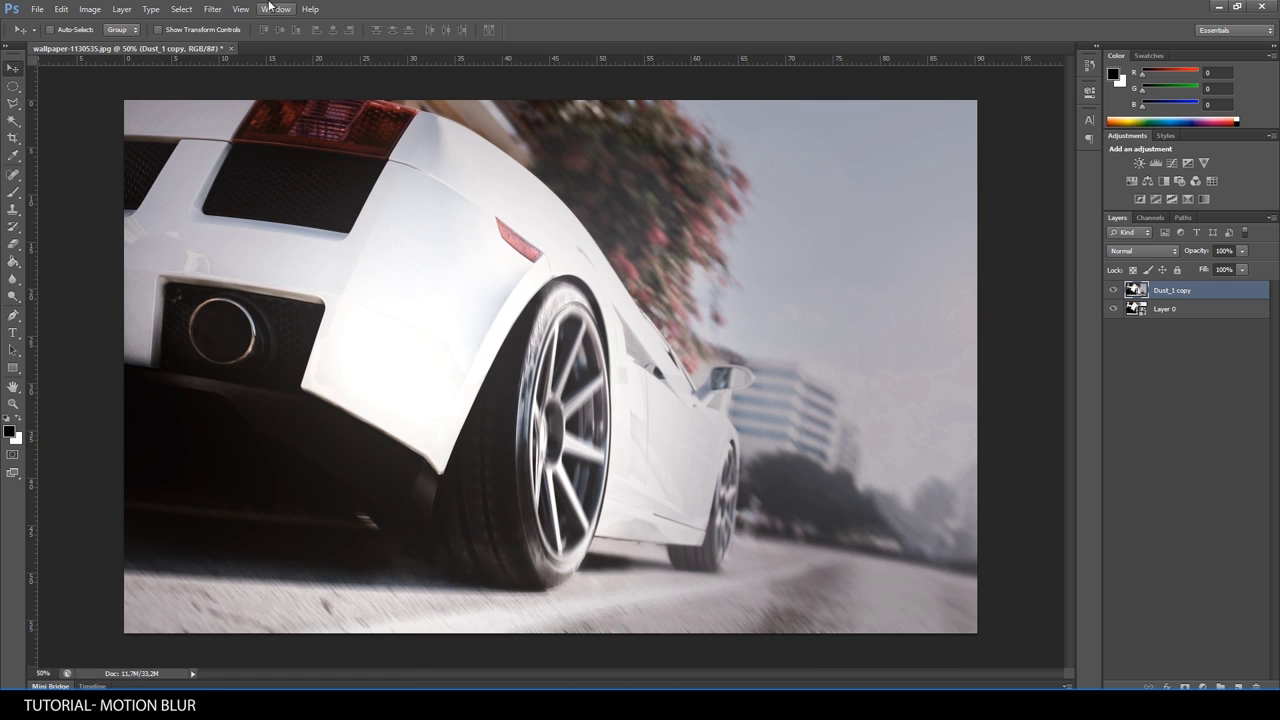